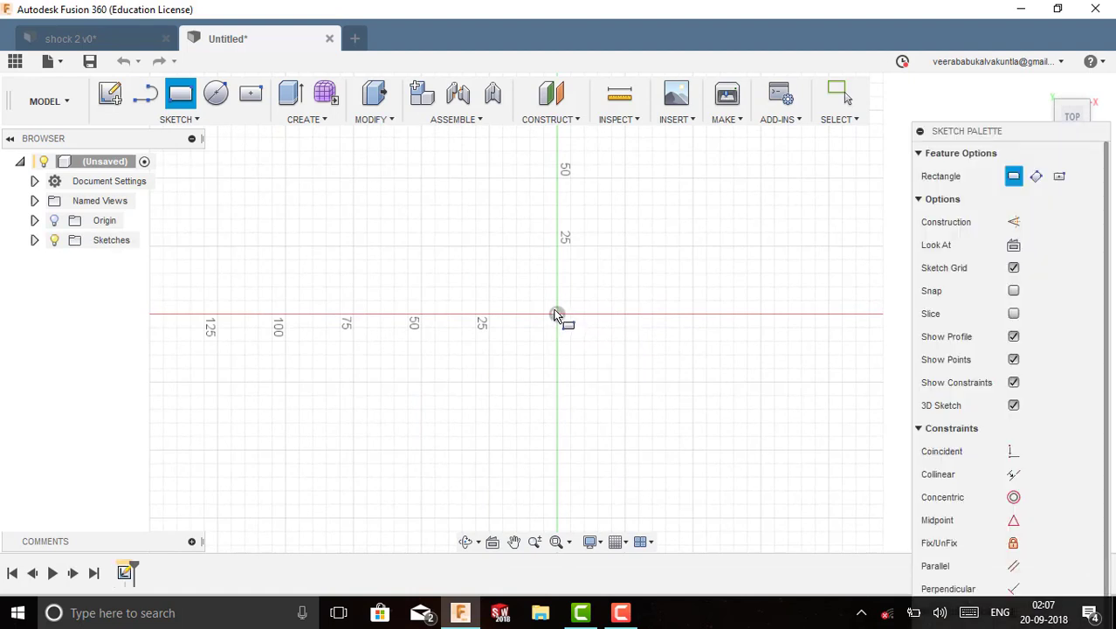
Step: Sketch a two-point rectangle about 95 mm wide starting from the origin, then leave the Rectangle command
click(558, 315)
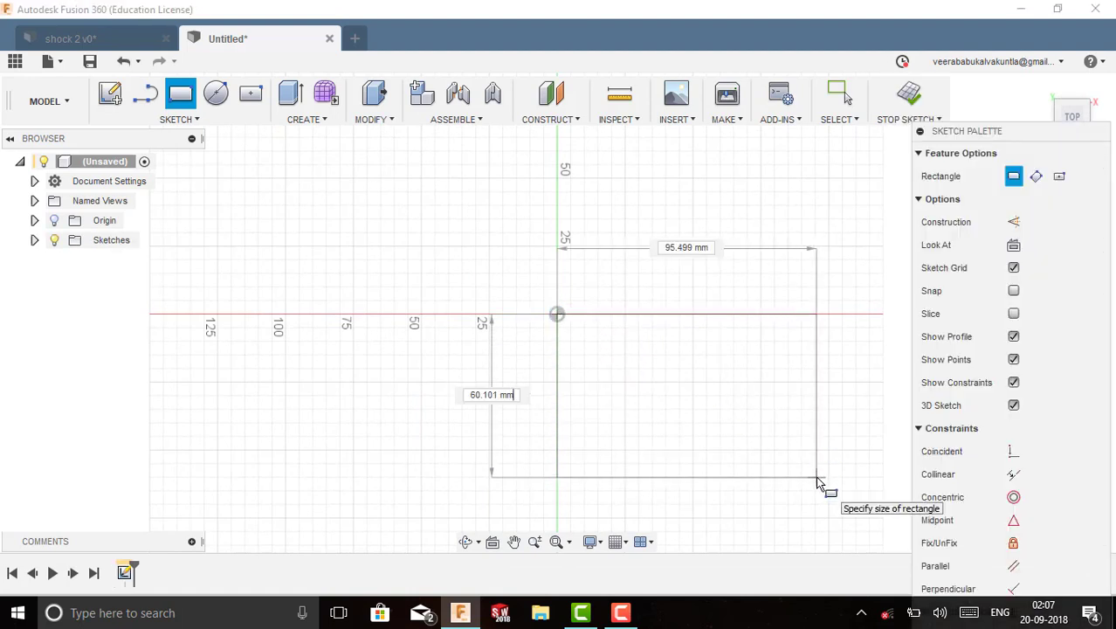
click(818, 487)
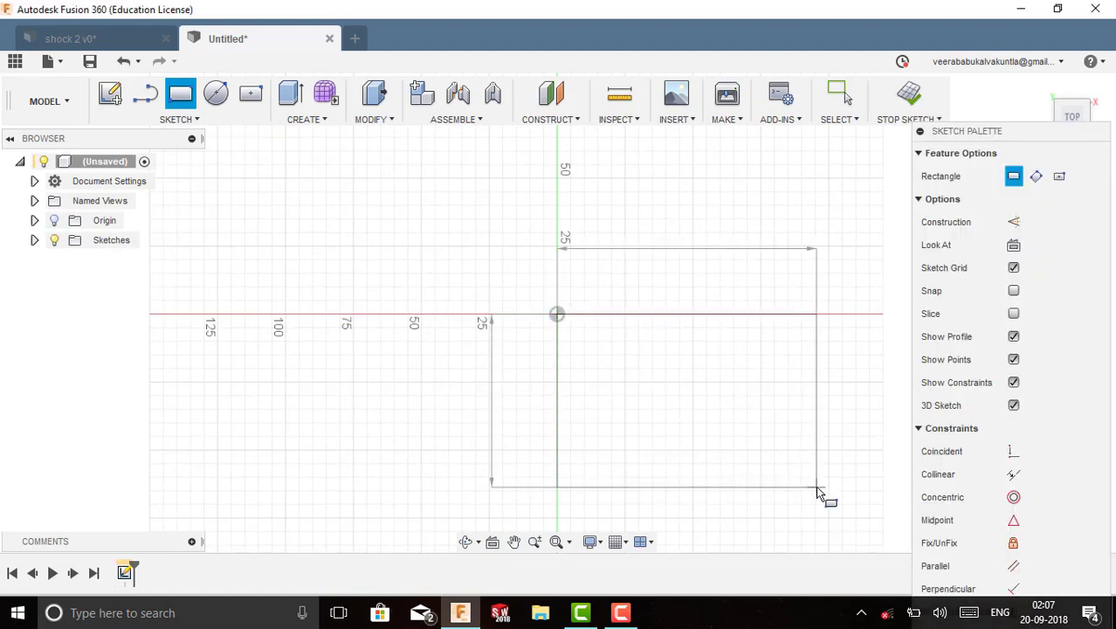
right_click(787, 225)
click(847, 220)
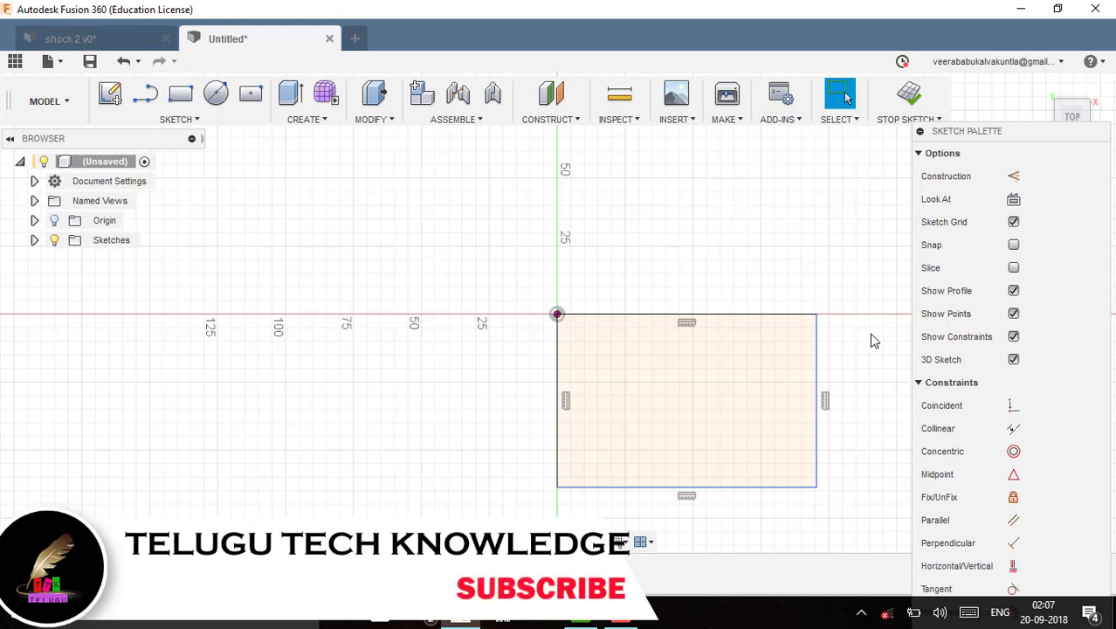
Step: Dimension the rectangle's vertical and horizontal sides to 100 mm each
key(d)
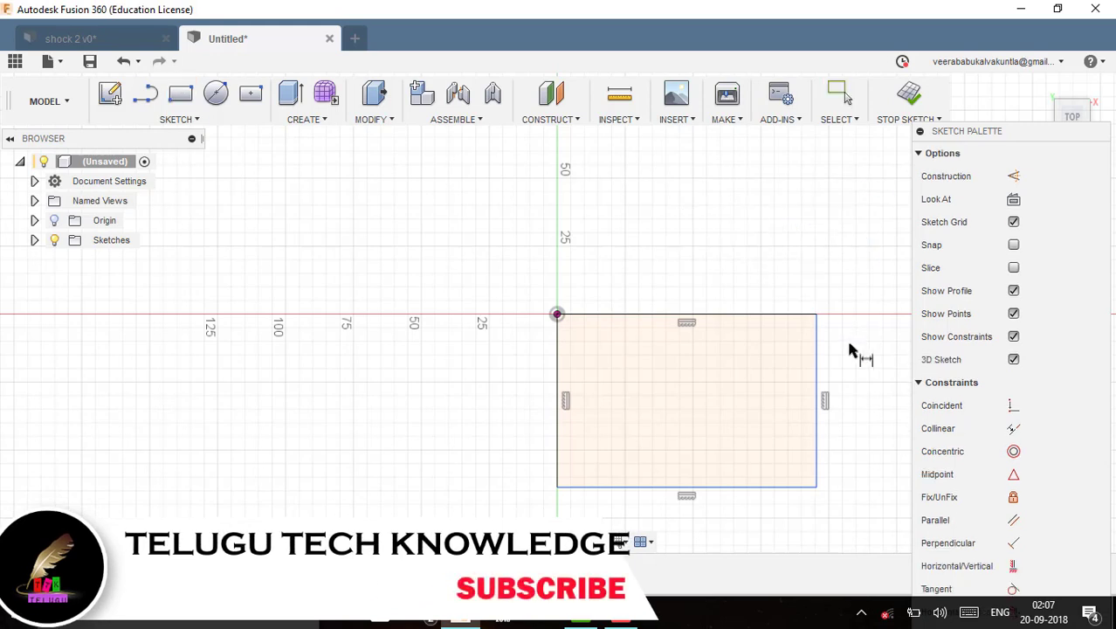
click(825, 384)
click(856, 385)
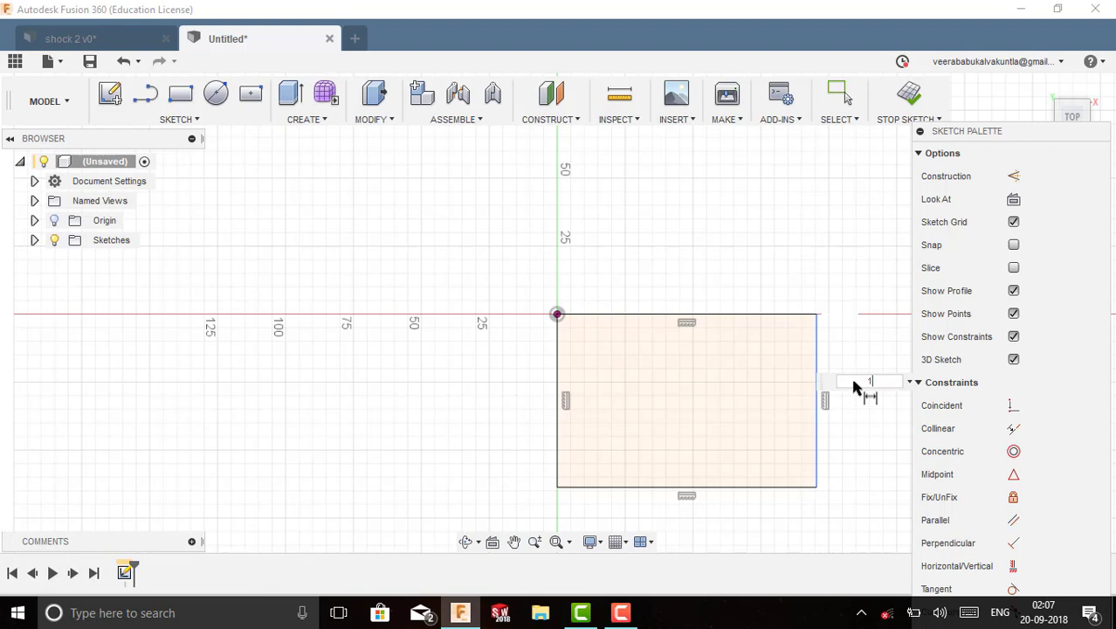
text(100)
key(Return)
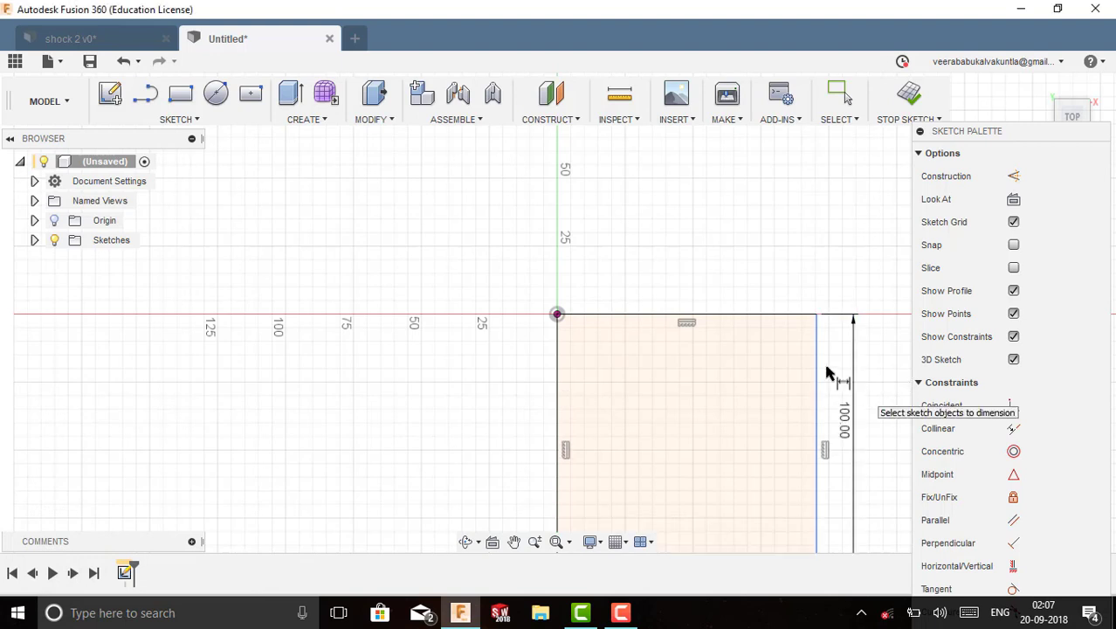
click(661, 315)
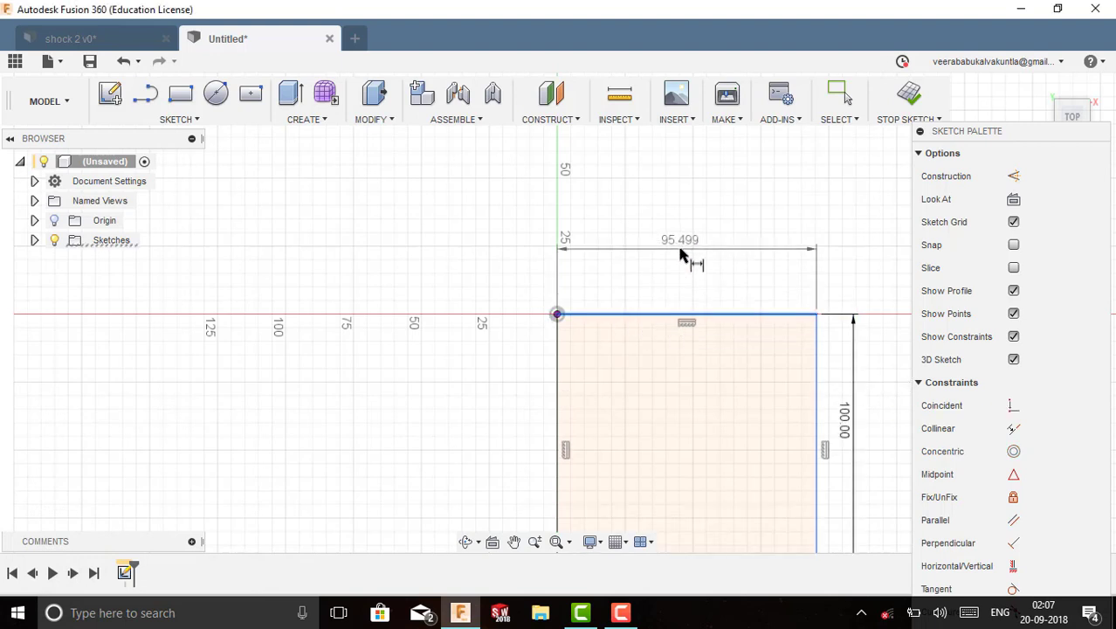
click(681, 252)
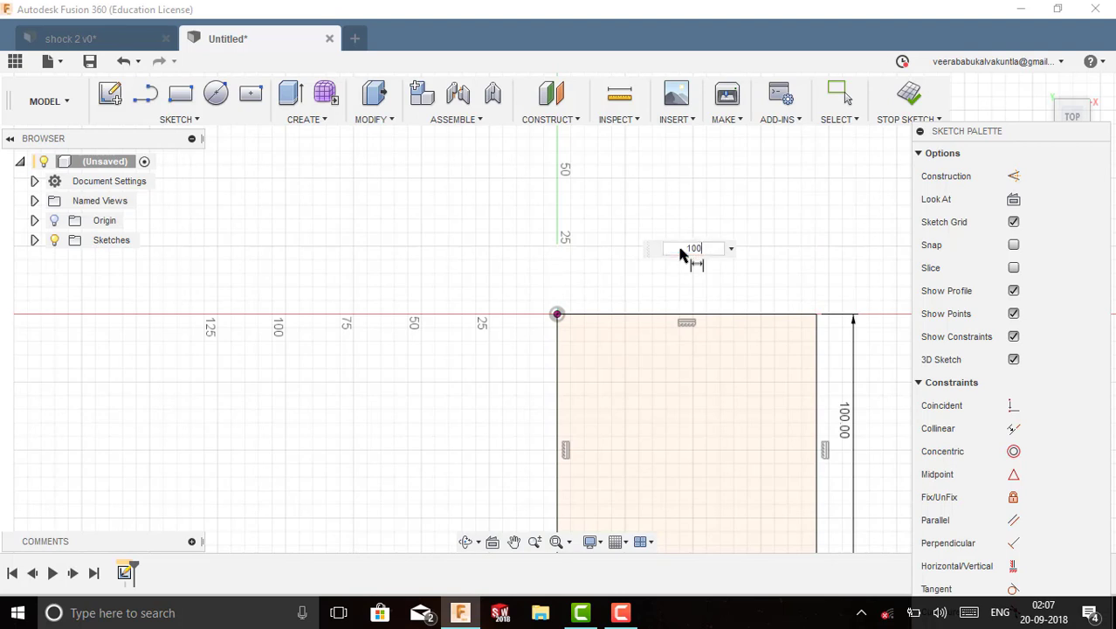
key(Return)
Step: Extrude the square profile 20 mm upward to one side as a new body
scroll(725, 388, down, 3)
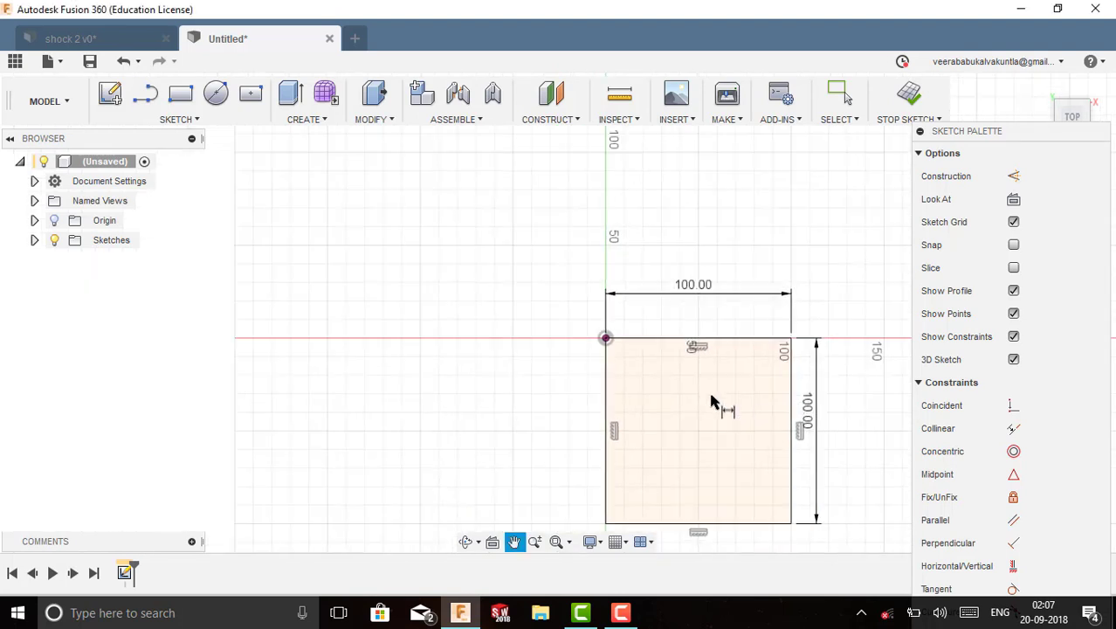
mouse_move(712, 402)
middle_down()
mouse_move(696, 306)
mouse_move(680, 293)
middle_up()
scroll(680, 292, down, 1)
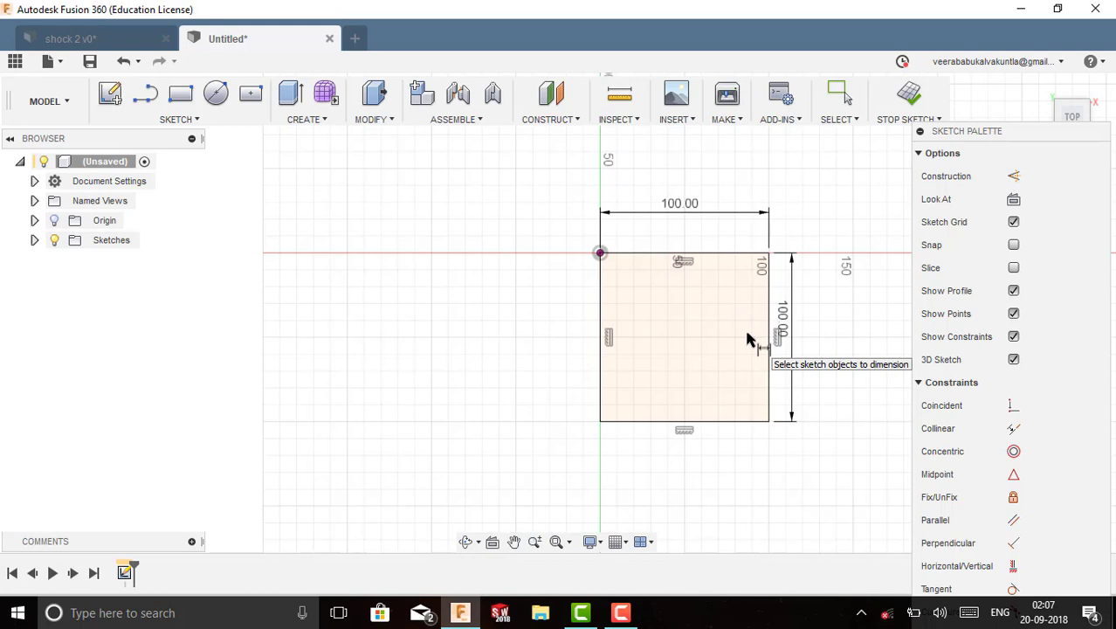
scroll(623, 366, down, 2)
click(289, 96)
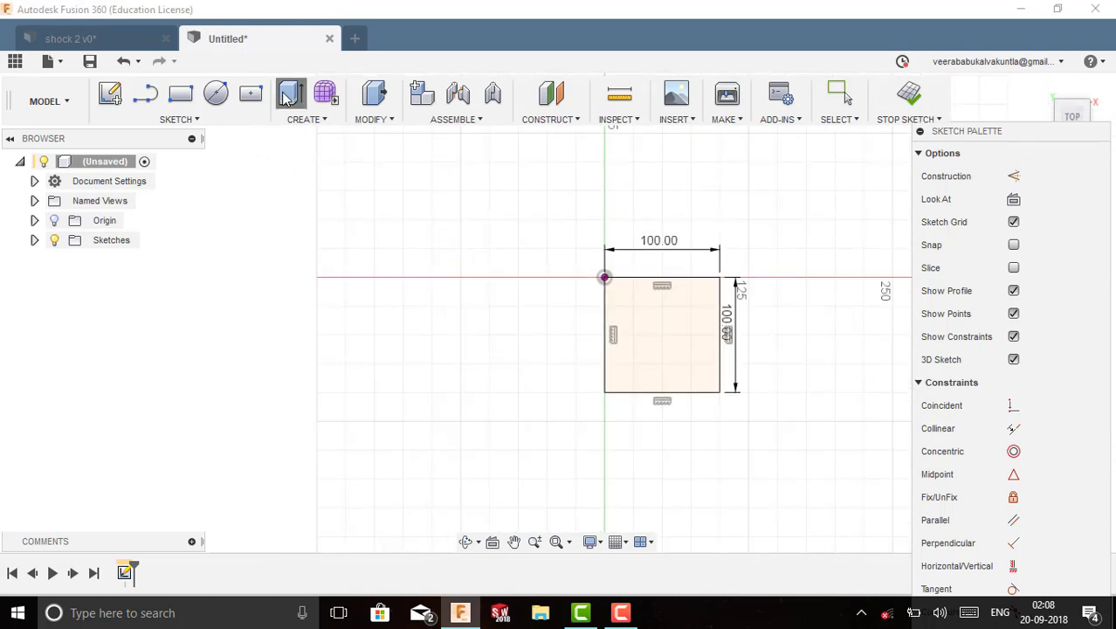
click(630, 434)
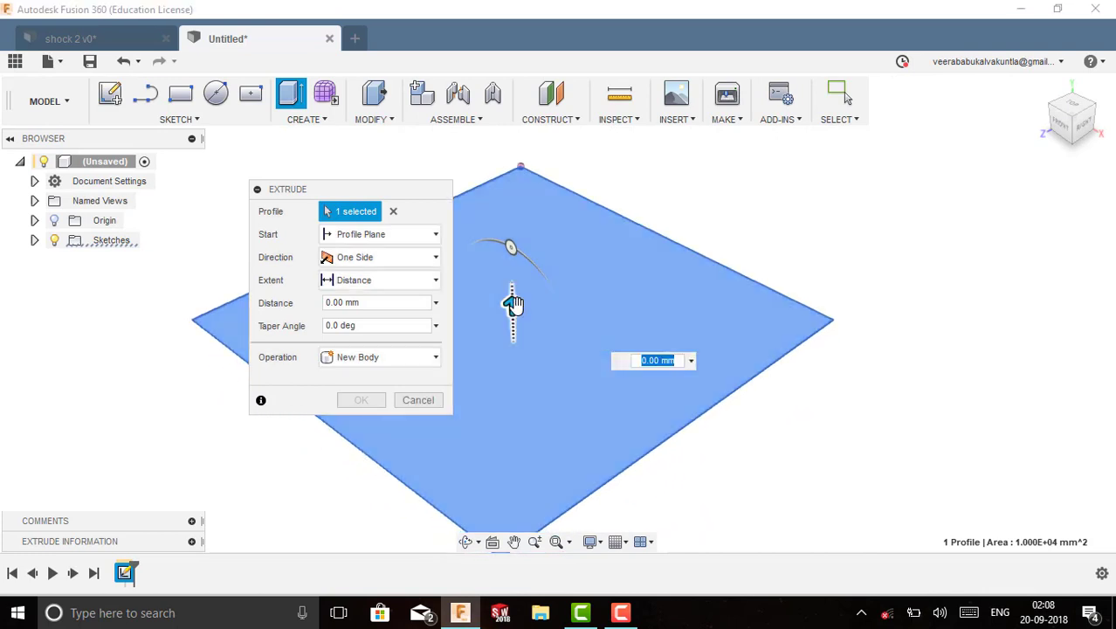
drag(511, 306, 508, 228)
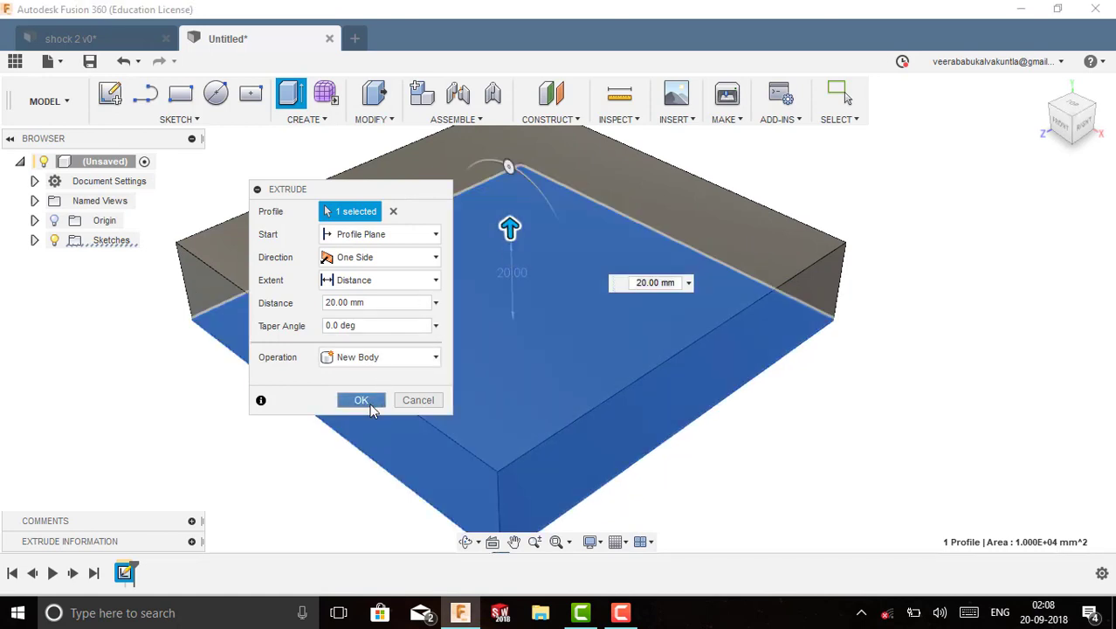
click(361, 400)
Step: Hide the extruded body and start a new sketch on the front origin plane
scroll(480, 388, down, 5)
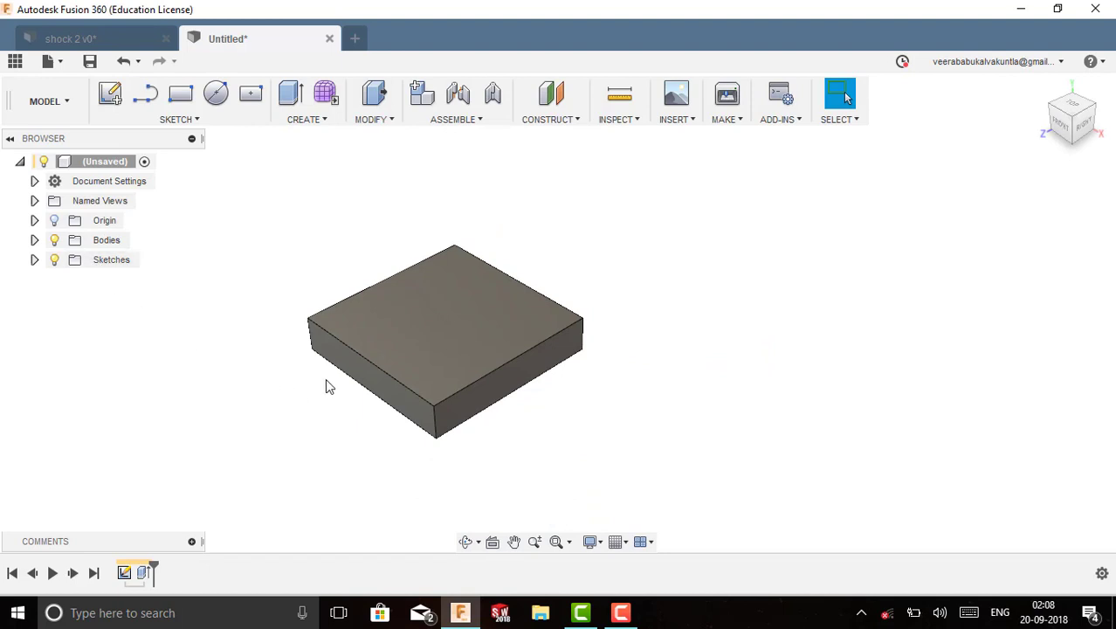
click(57, 242)
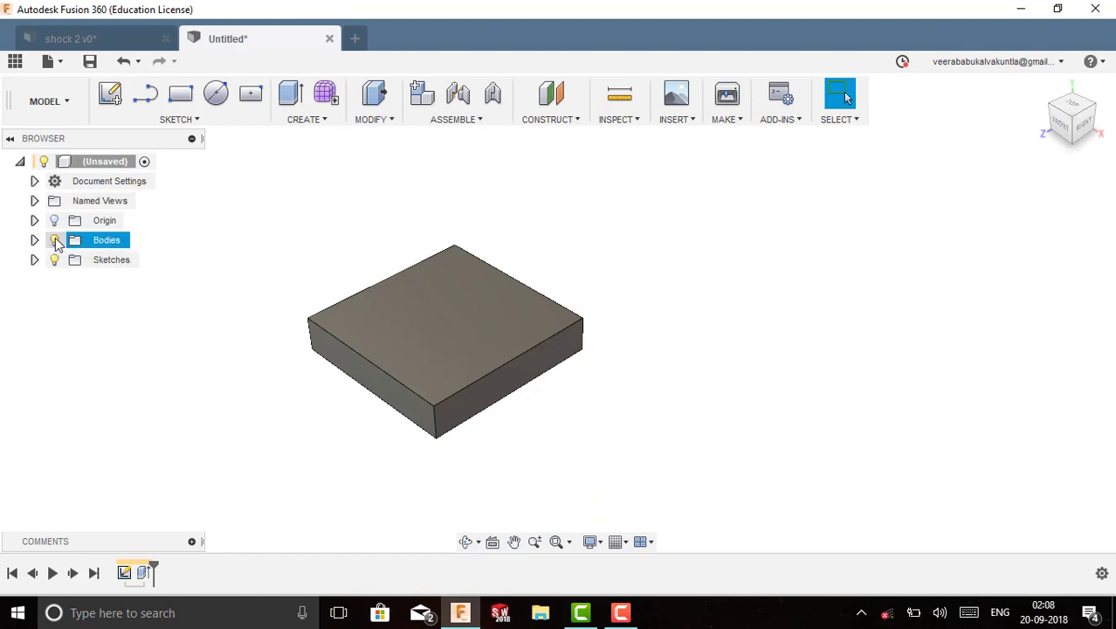
click(55, 241)
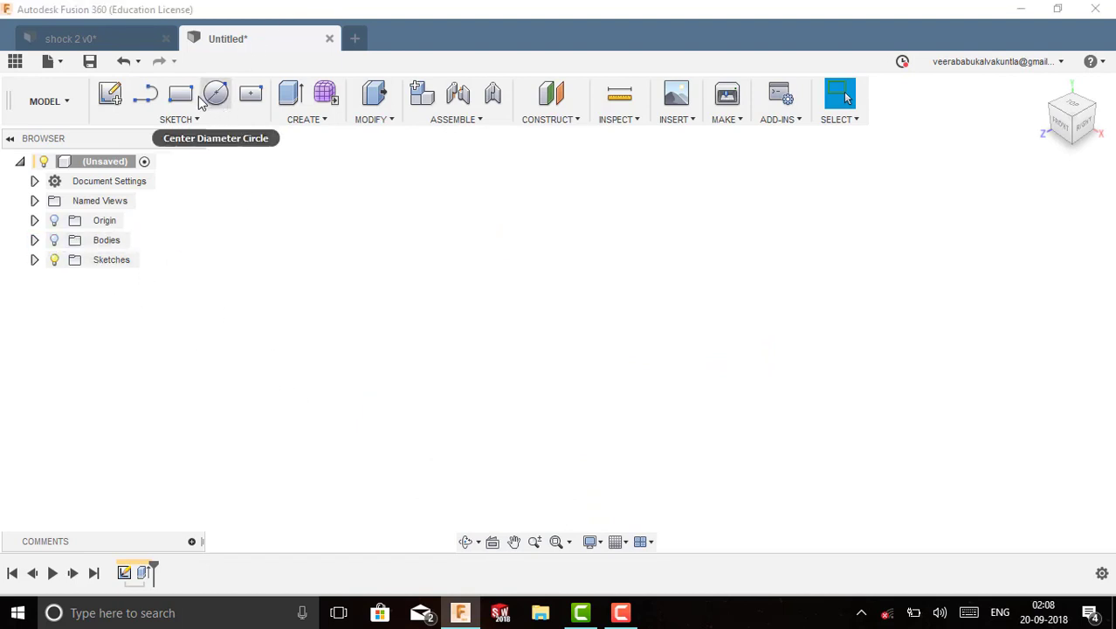
click(110, 93)
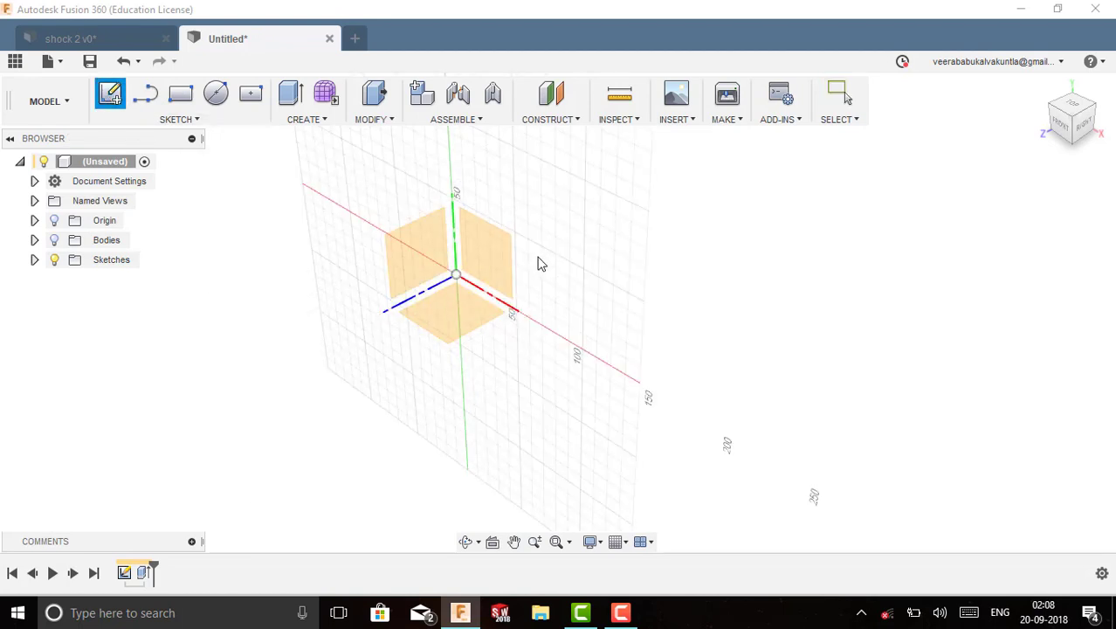
click(491, 259)
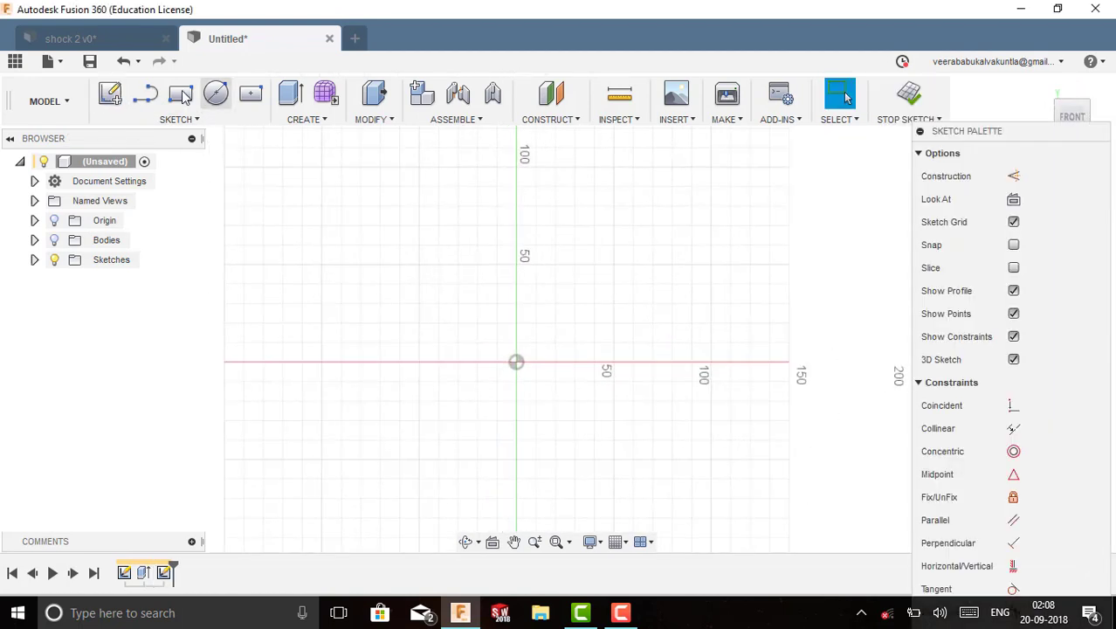
Step: Draw a horizontal line 10 mm long from the origin along the red axis
click(145, 94)
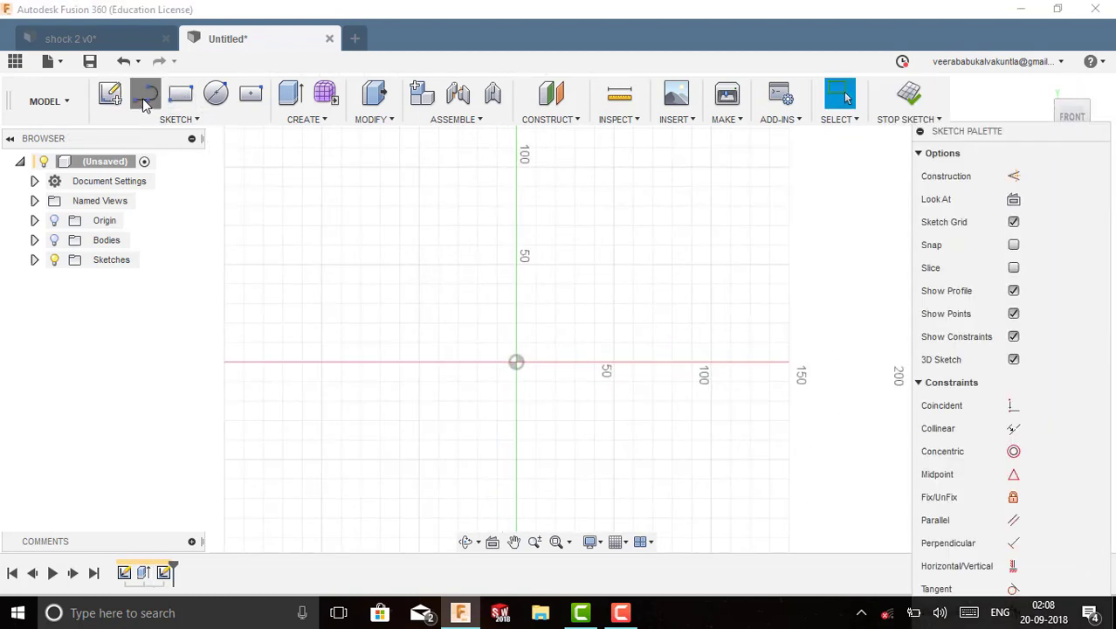
click(516, 361)
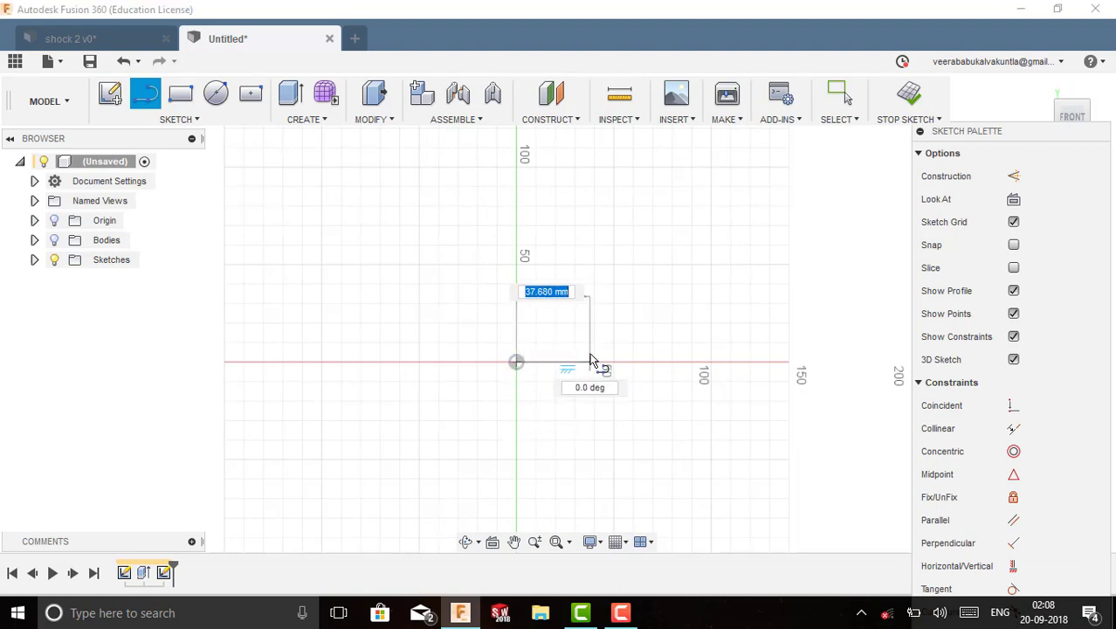
text(10)
key(Tab)
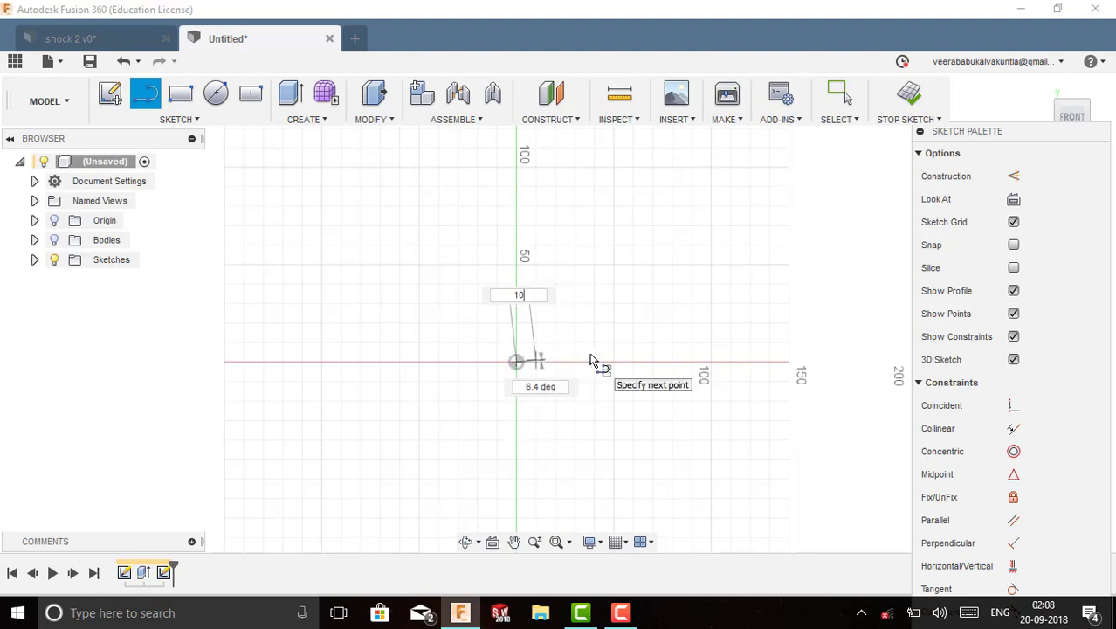
text(10)
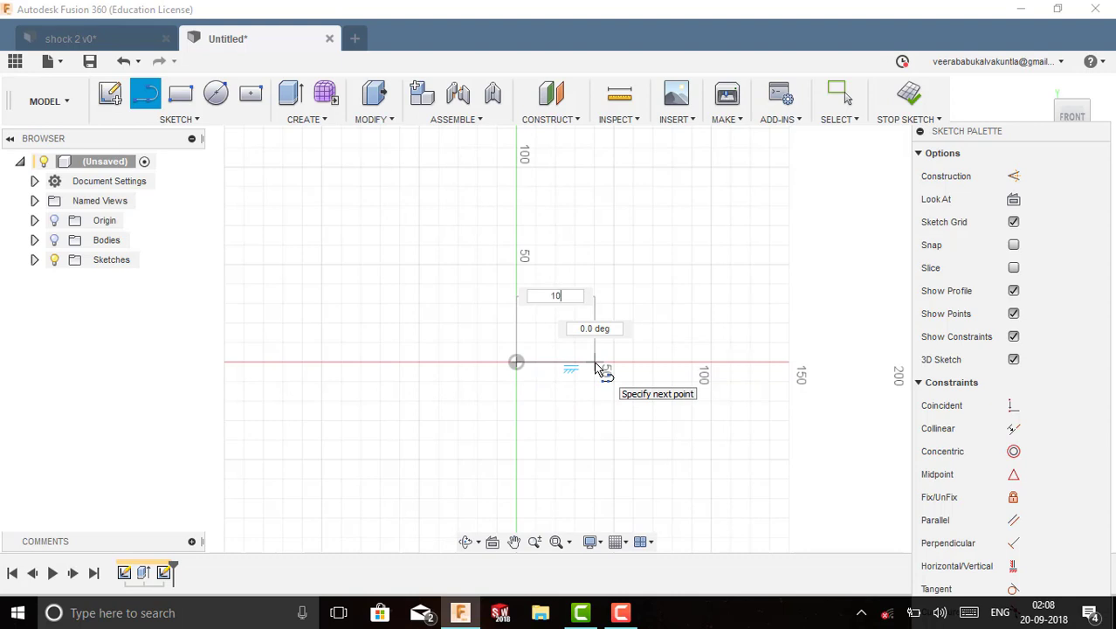
key(Tab)
key(Tab)
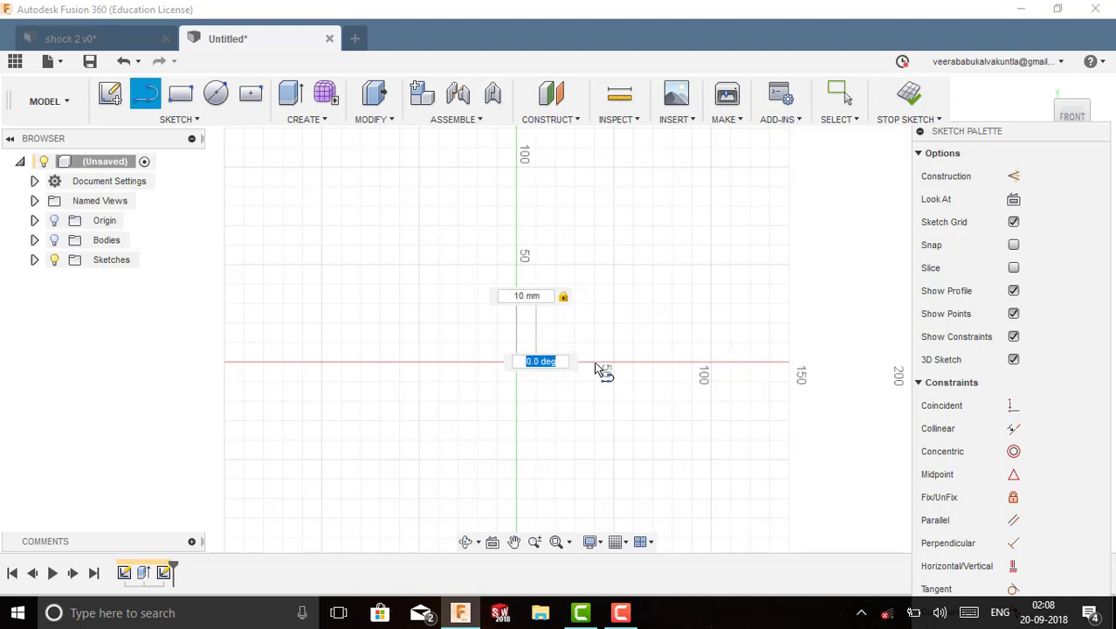
scroll(590, 343, up, 2)
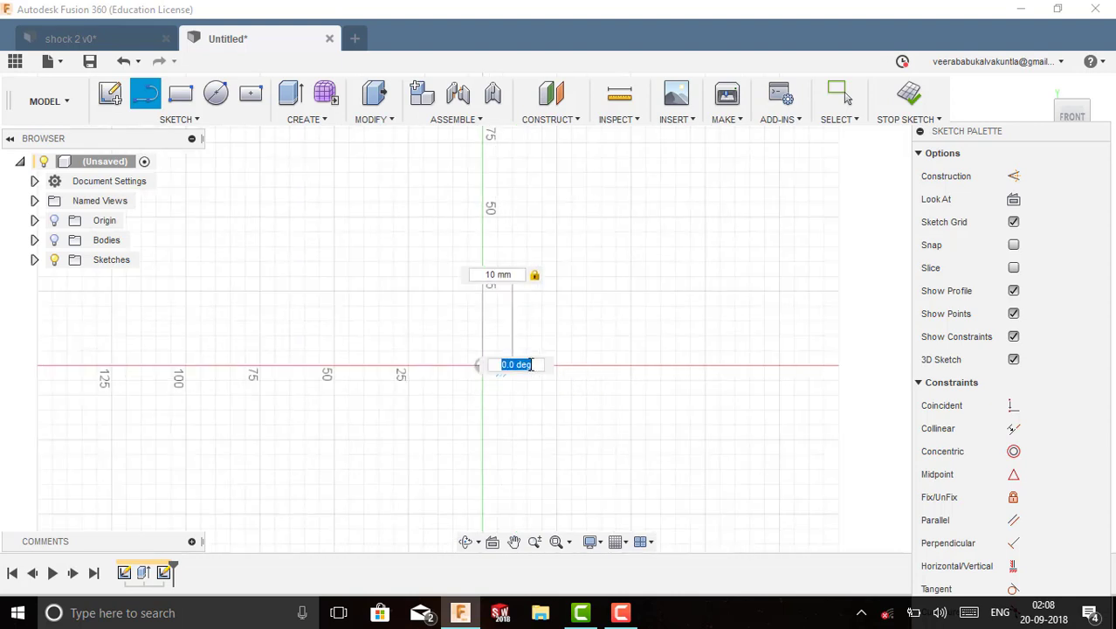
scroll(562, 341, up, 4)
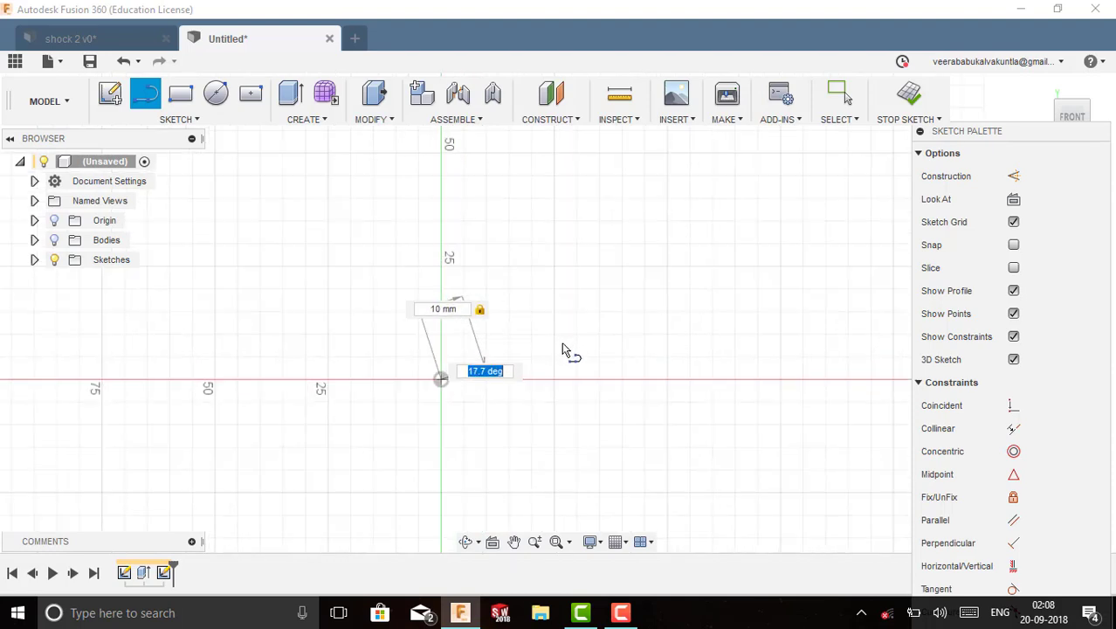
scroll(493, 382, up, 3)
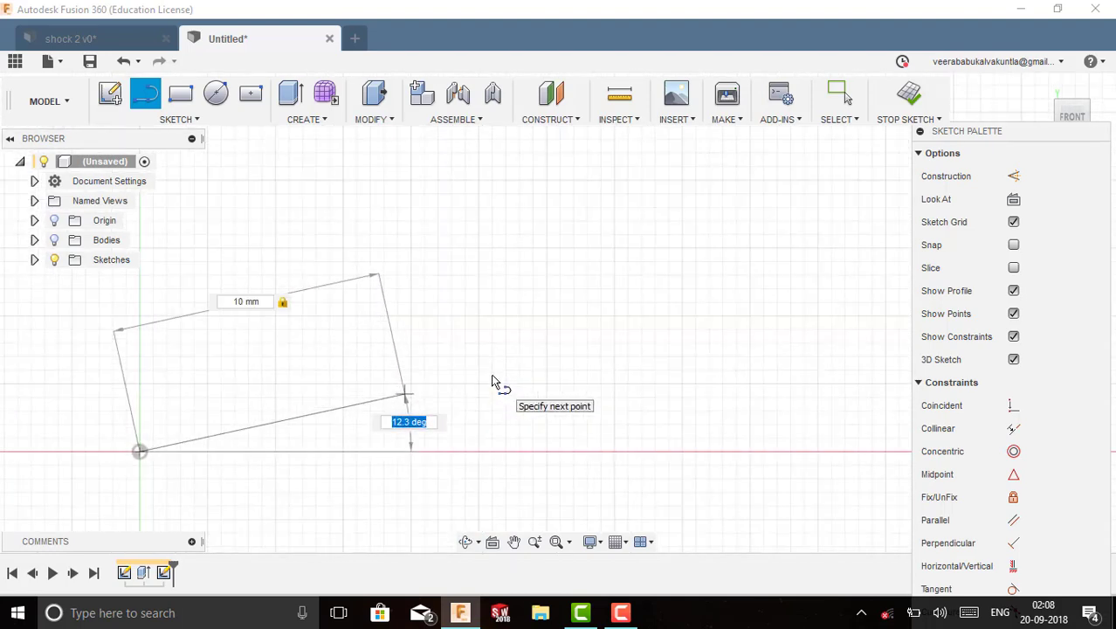
click(441, 450)
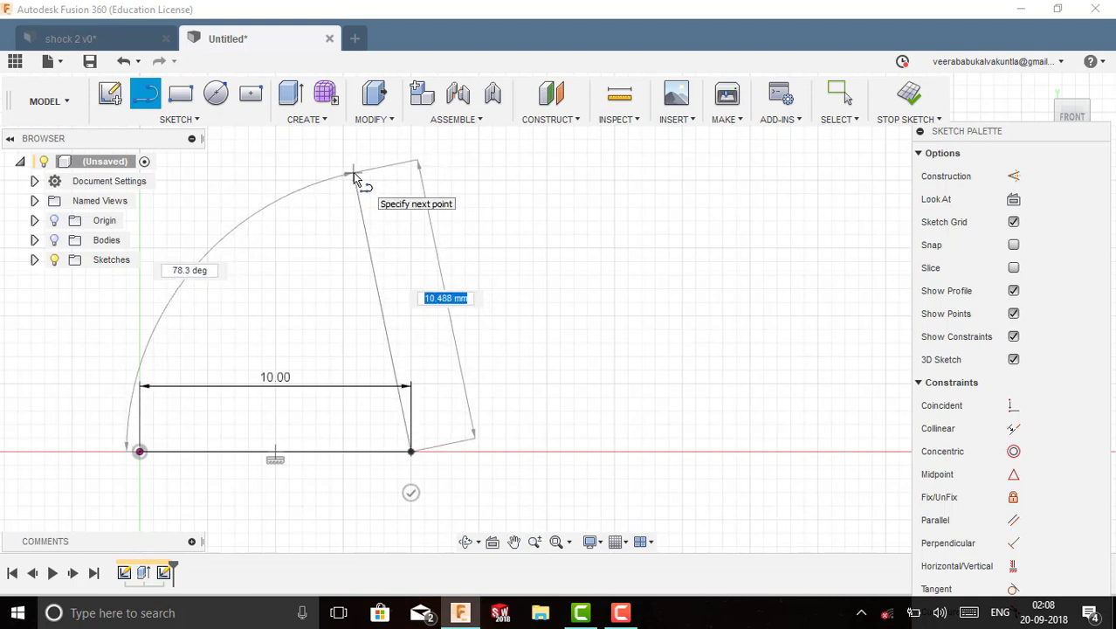
Step: Close the profile with a slanted side about 10.5 mm long, a parallel upper edge and a vertical edge back to the origin
key(Escape)
click(352, 172)
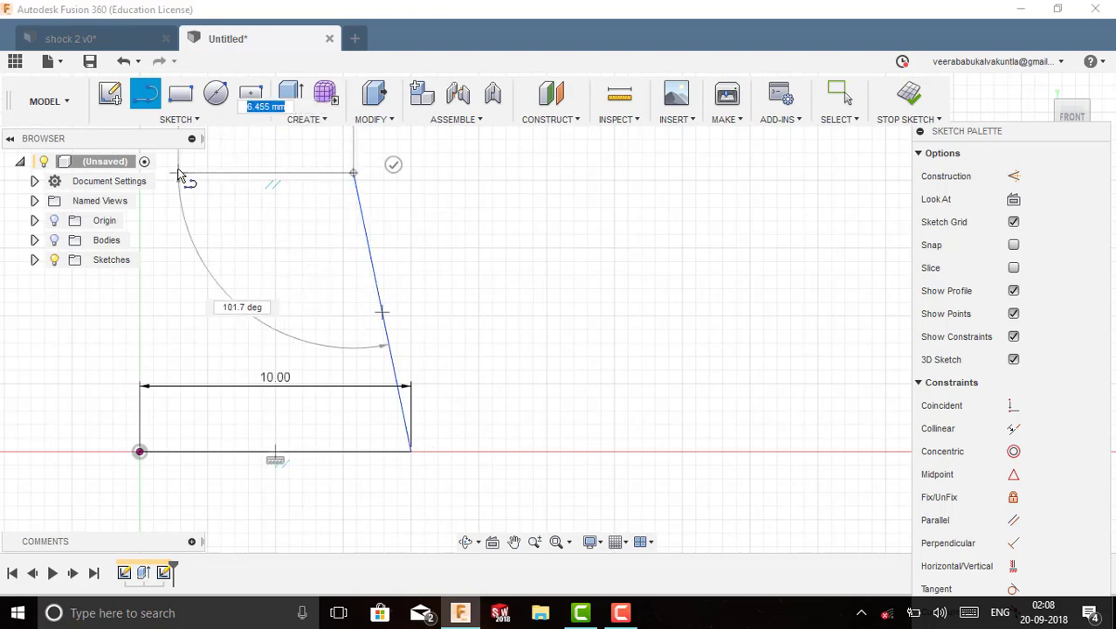
scroll(207, 181, down, 3)
scroll(207, 181, down, 1)
middle_drag(208, 181, 290, 200)
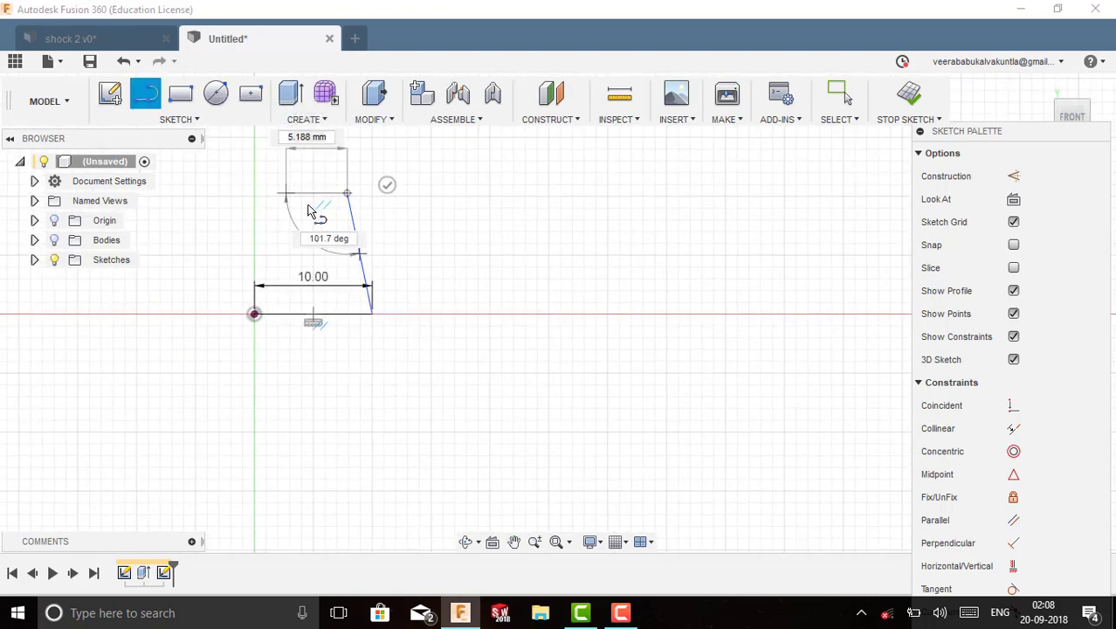
click(255, 193)
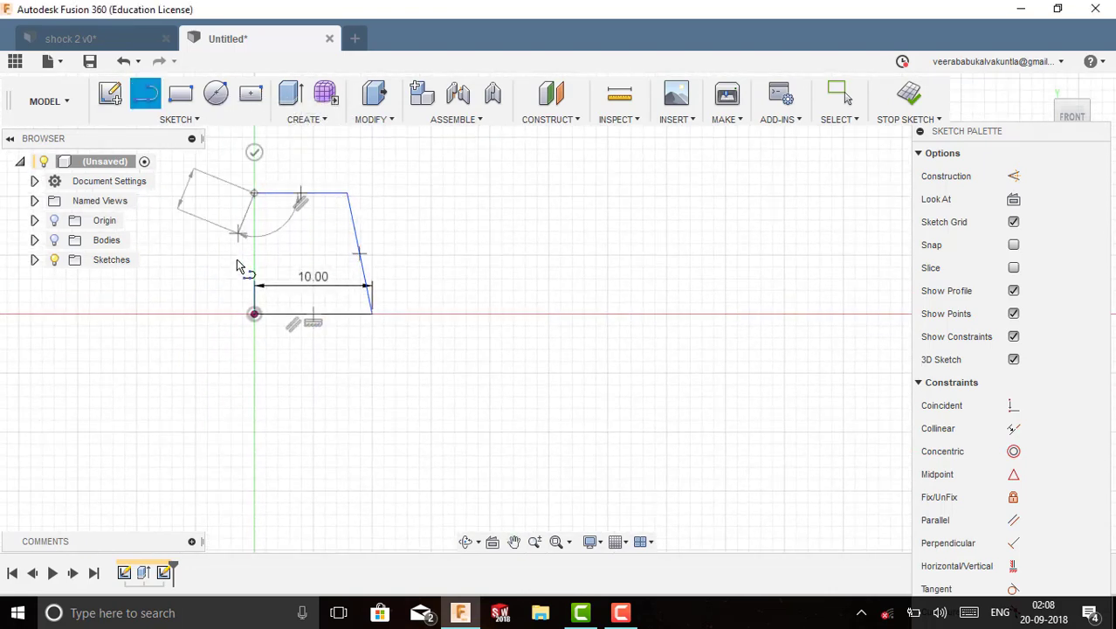
click(254, 313)
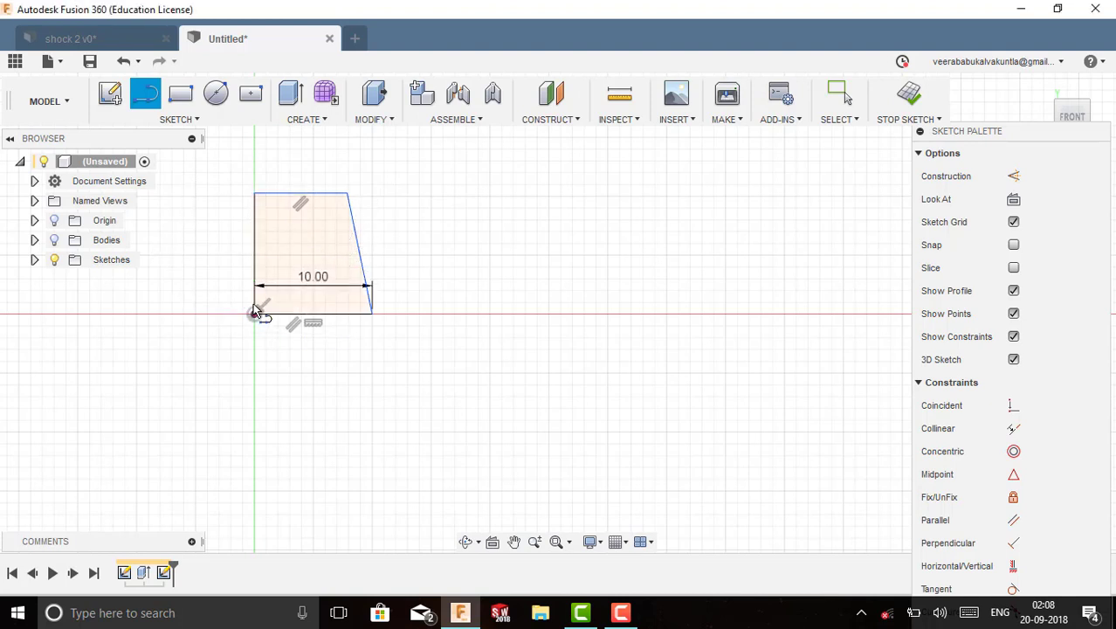
key(Escape)
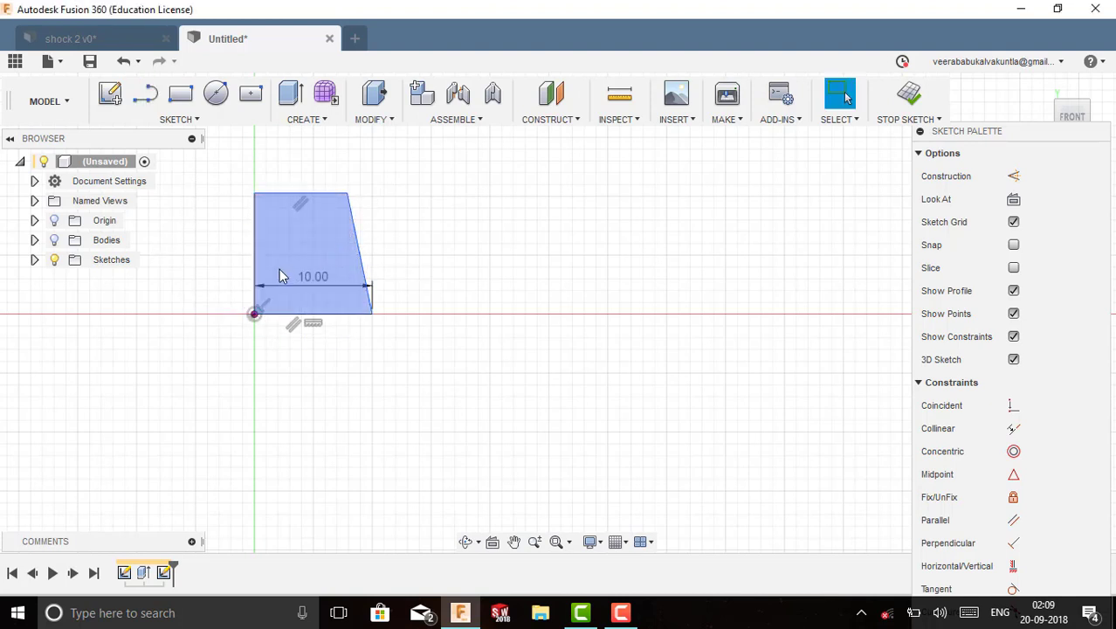
Step: Dimension the profile's vertical edge at 10 mm
key(d)
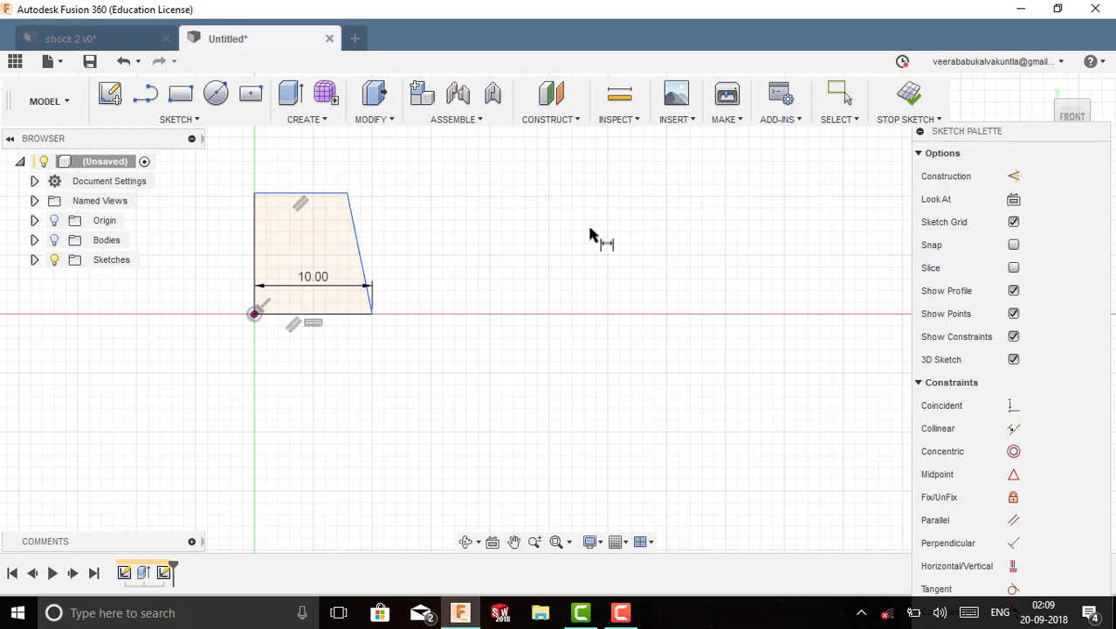
click(253, 257)
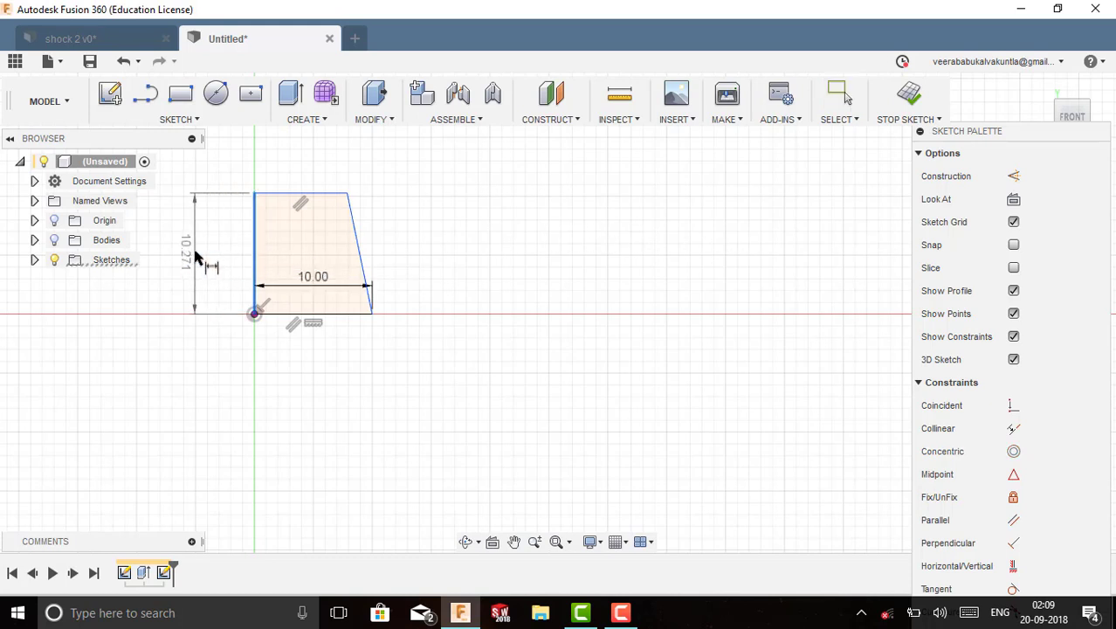
click(196, 256)
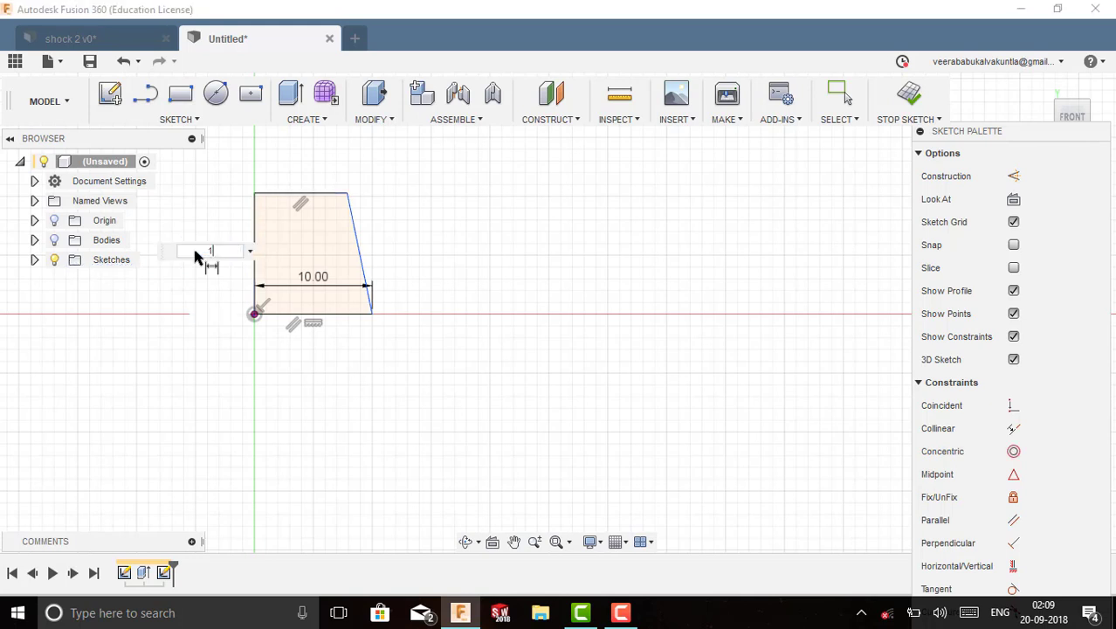
key(Return)
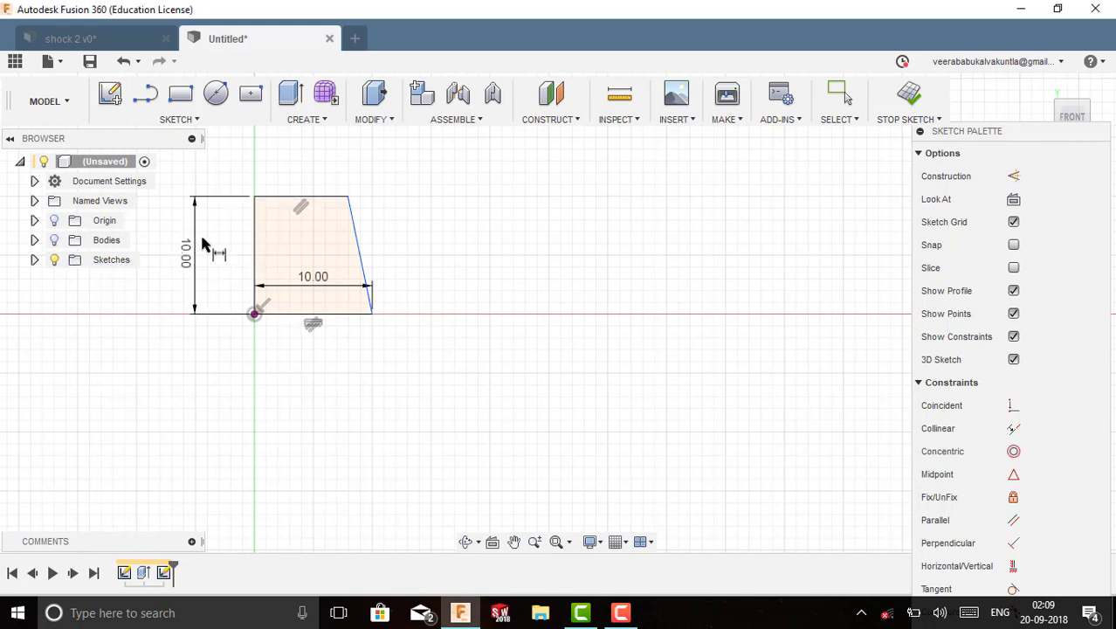
click(363, 261)
click(416, 249)
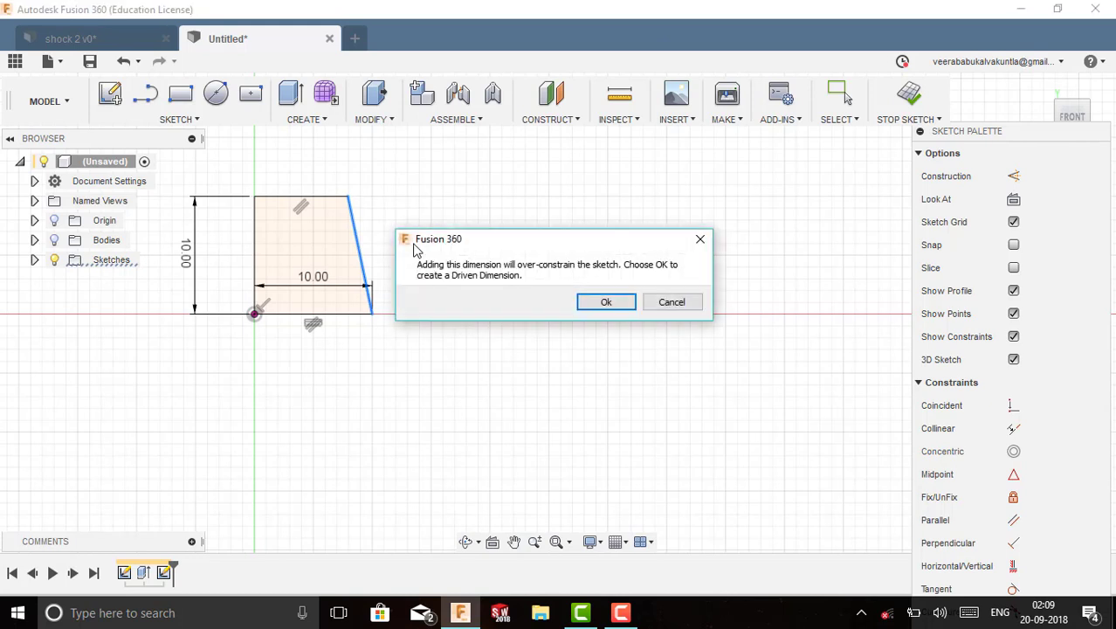
click(702, 239)
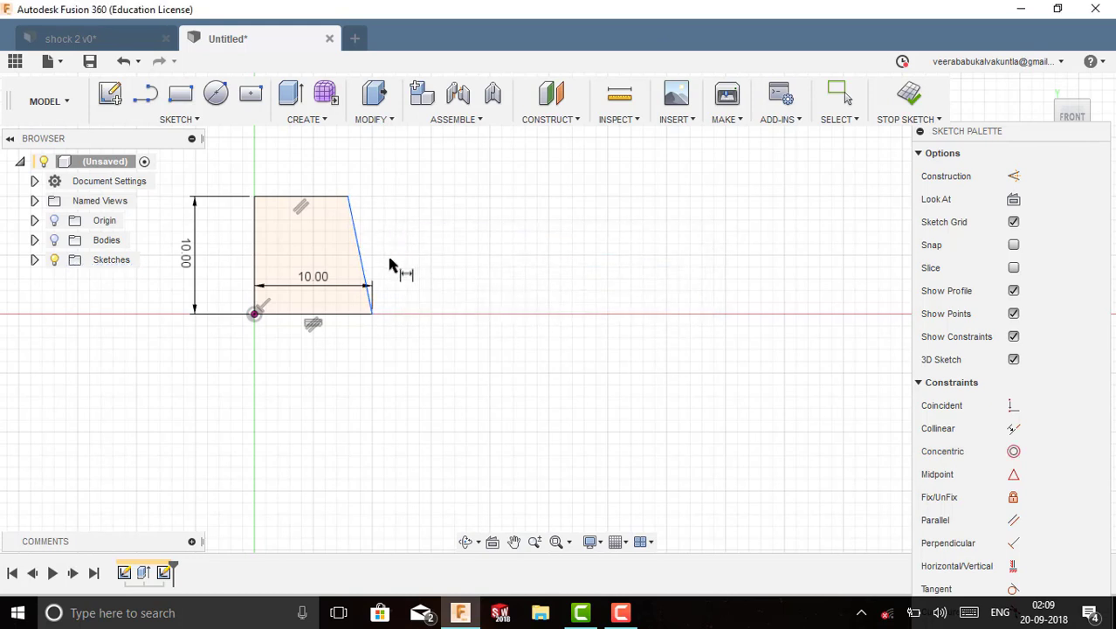
Step: Dimension the angle between the slanted side and the profile's base edge
click(365, 281)
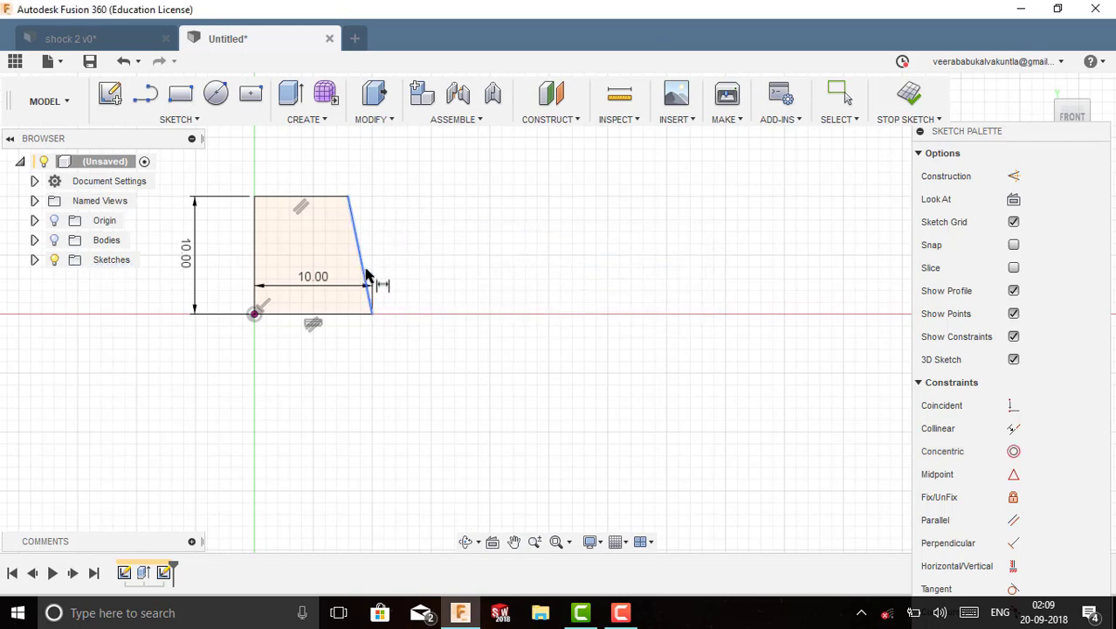
click(344, 316)
click(338, 268)
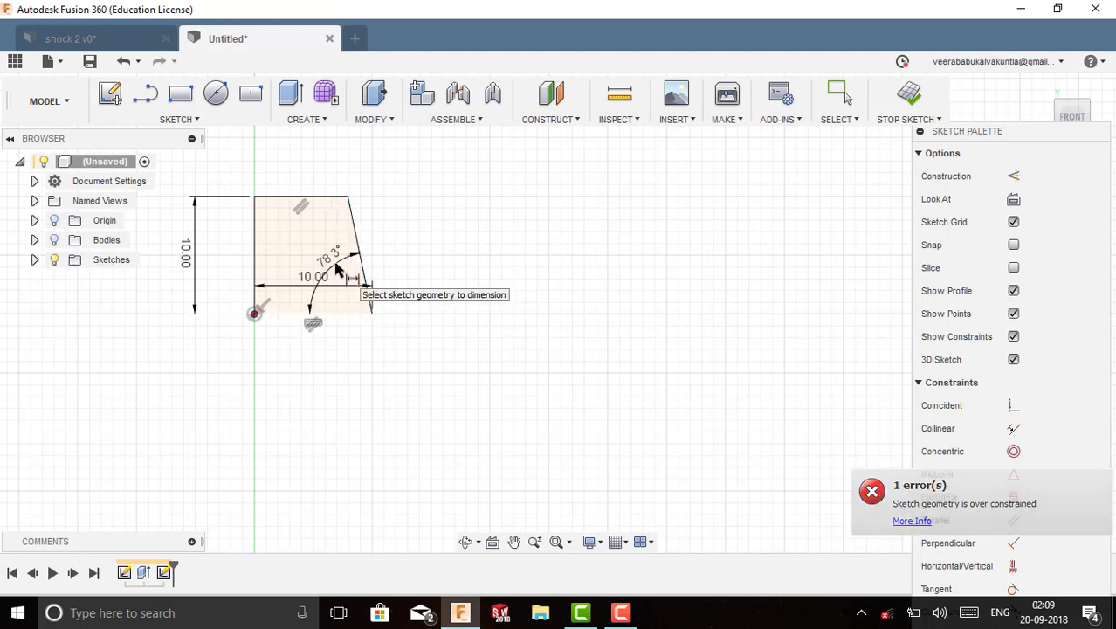
Step: Mirror the base, slanted and upper edges about the profile's vertical edge to form a symmetric trapezoid
scroll(448, 297, down, 1)
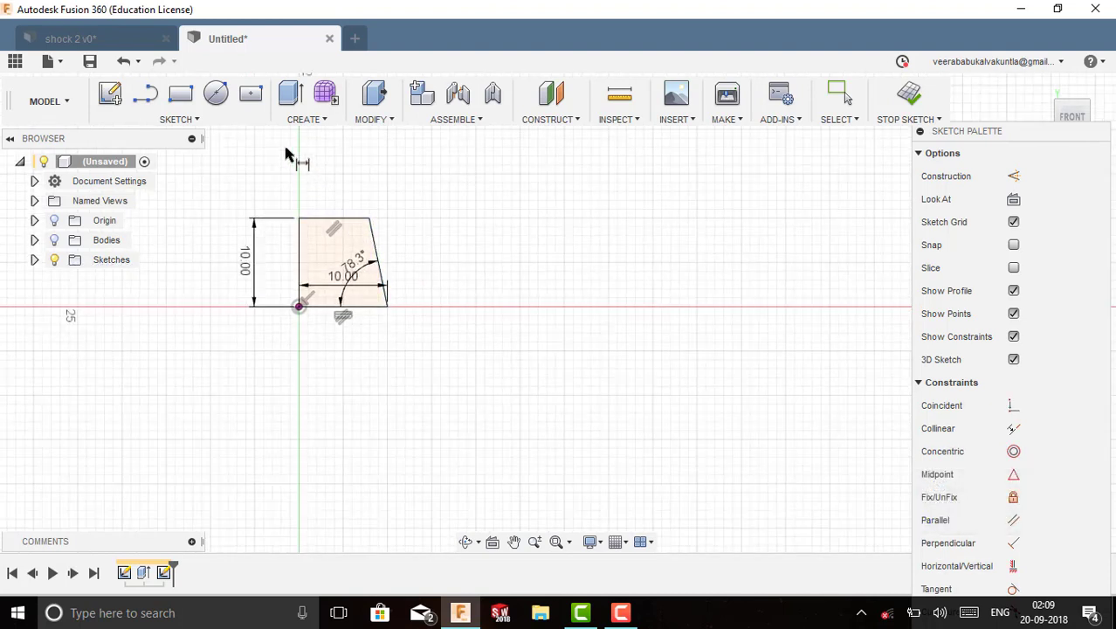
click(202, 122)
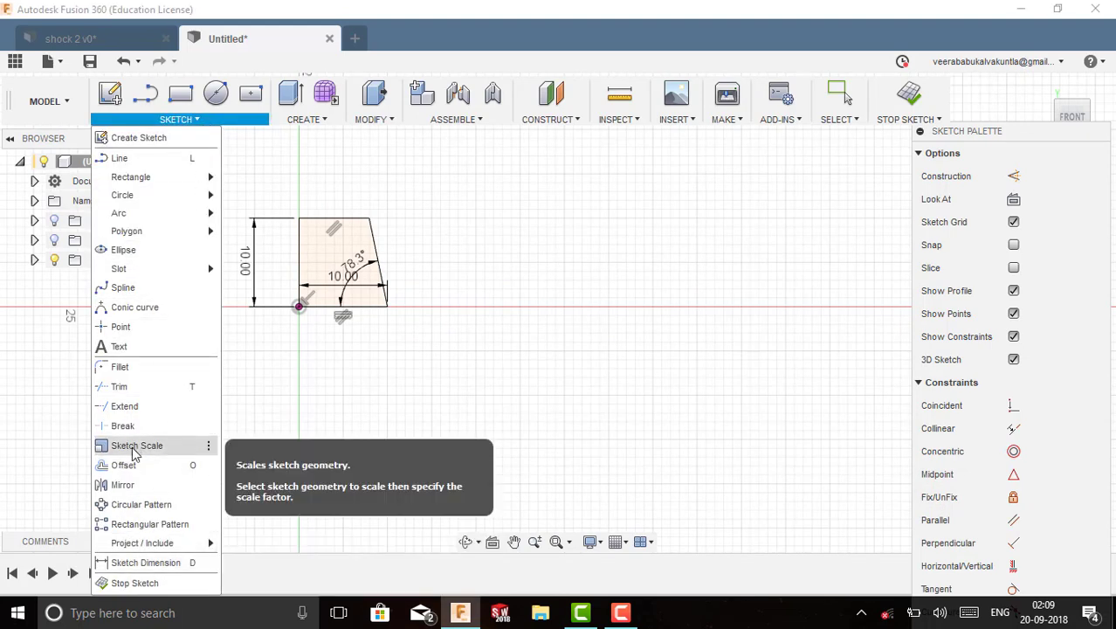
click(127, 484)
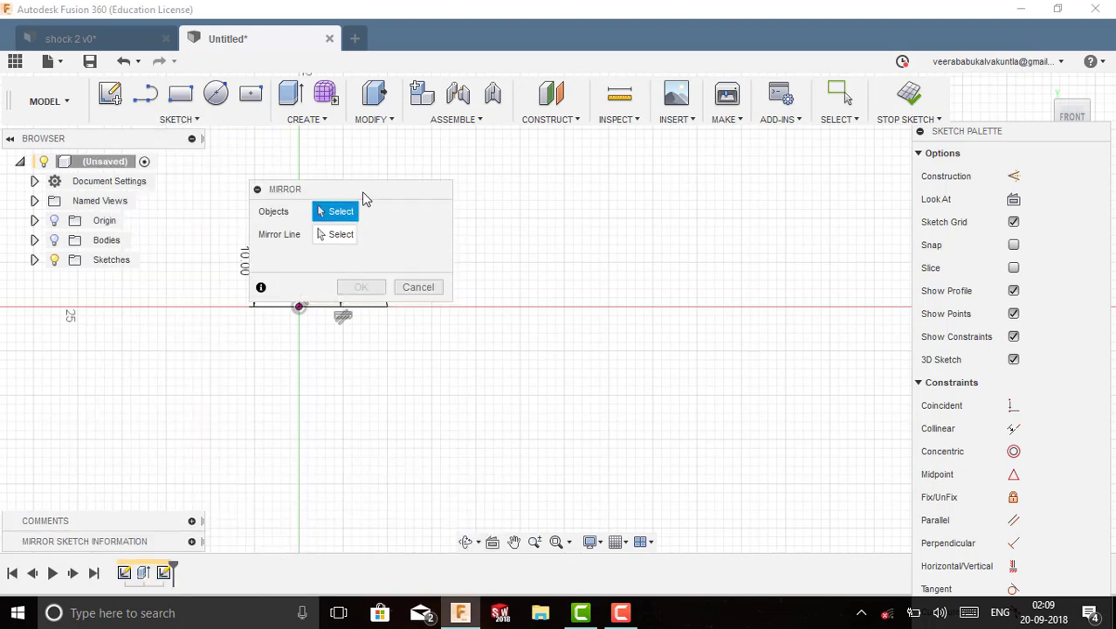
drag(363, 193, 618, 193)
click(353, 220)
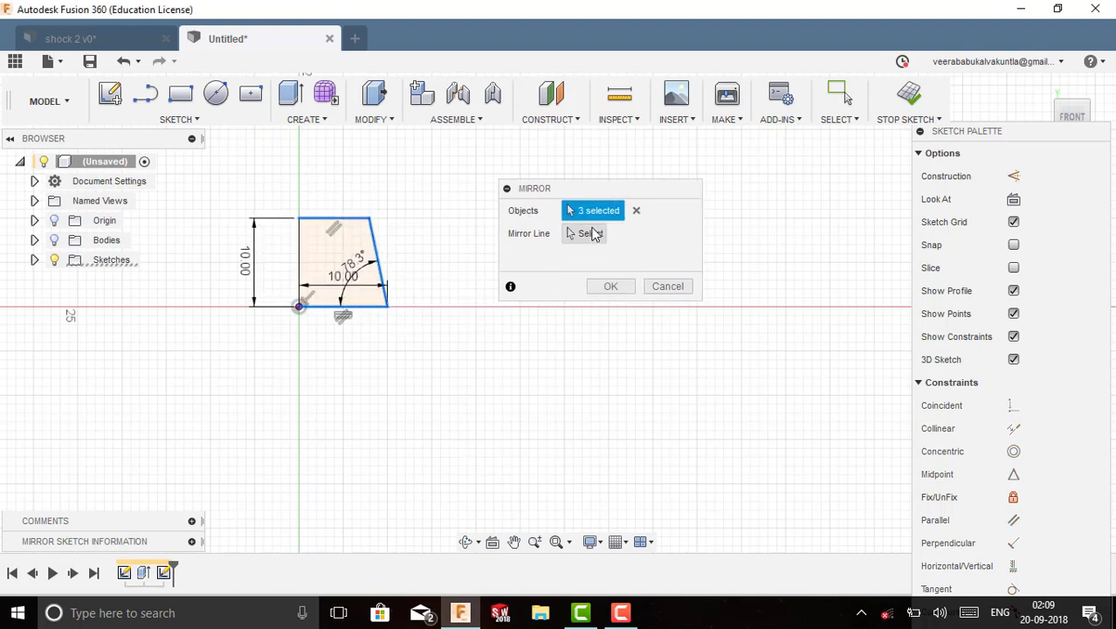
click(587, 233)
click(298, 273)
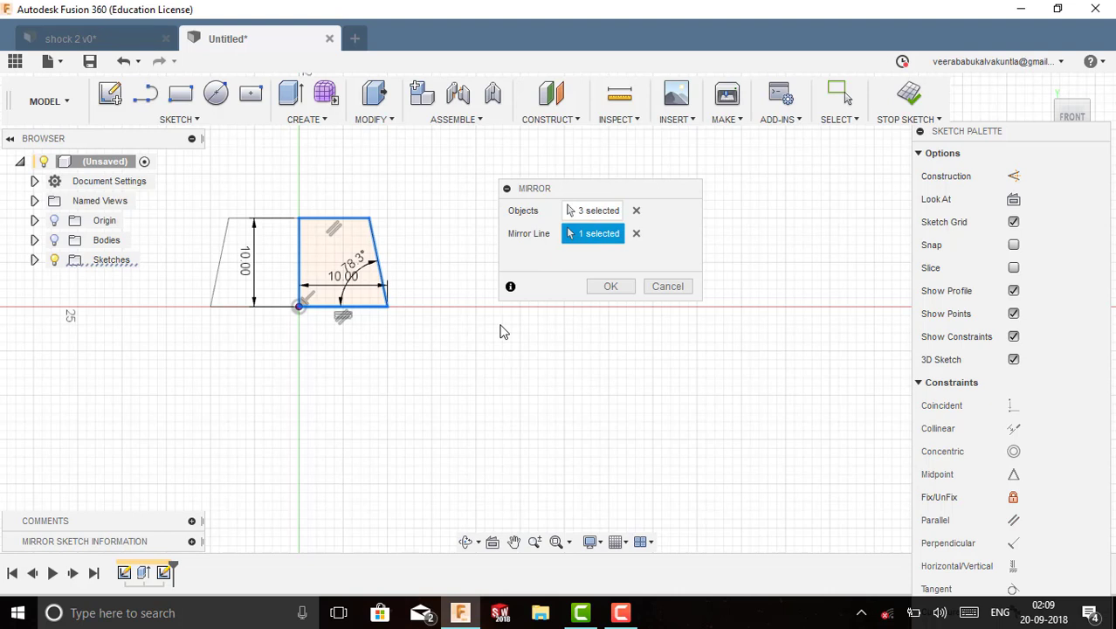
click(610, 286)
scroll(281, 330, down, 1)
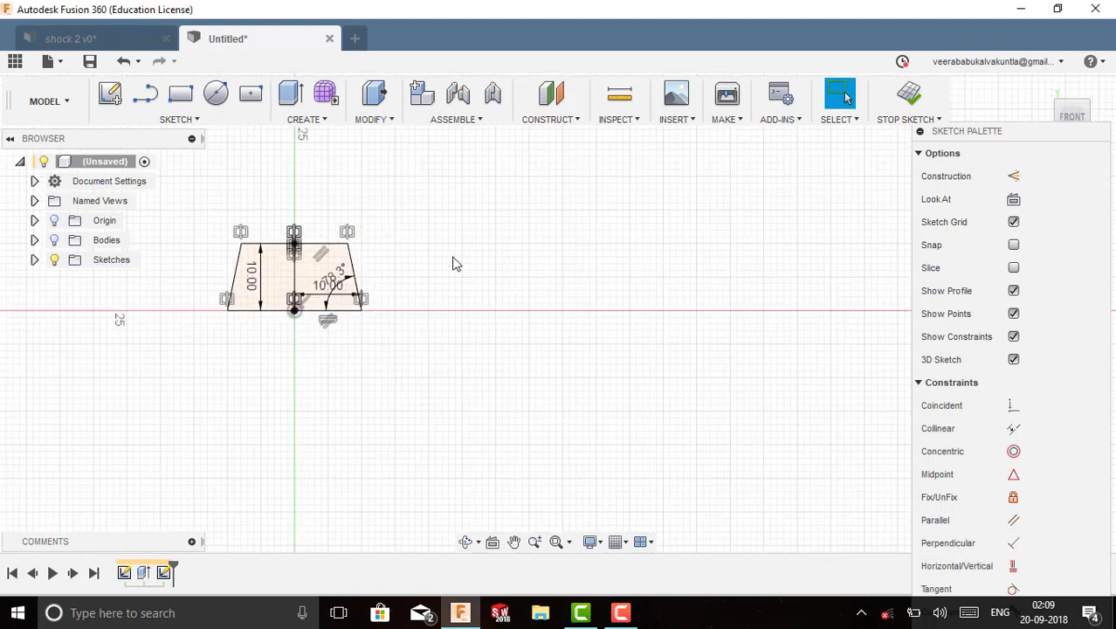
mouse_move(411, 399)
mouse_down()
mouse_move(287, 179)
mouse_move(188, 188)
mouse_up()
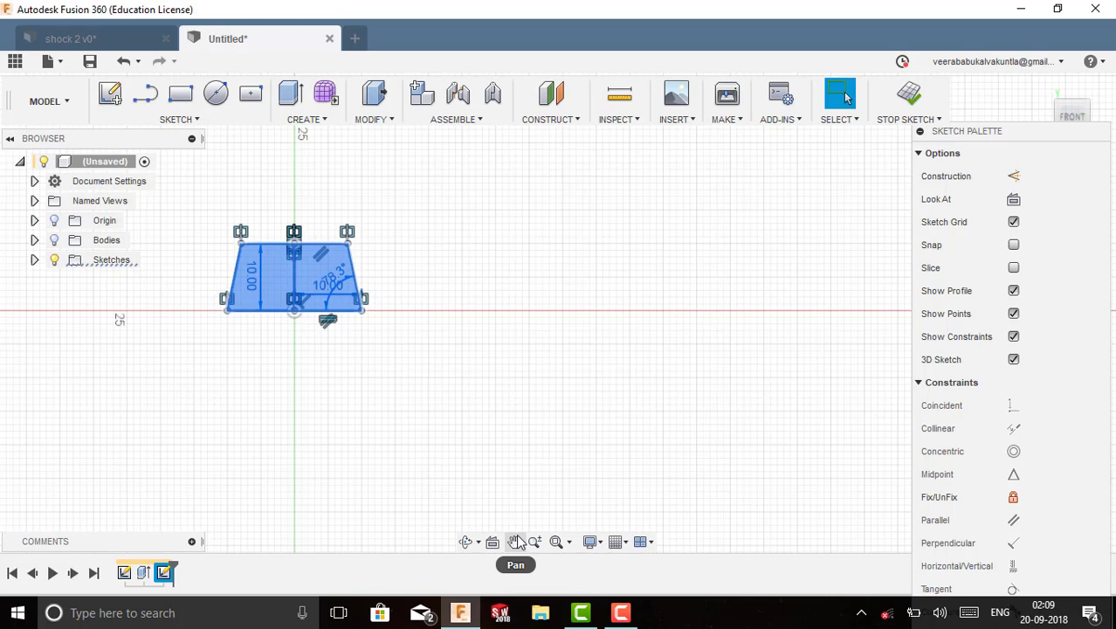
click(544, 398)
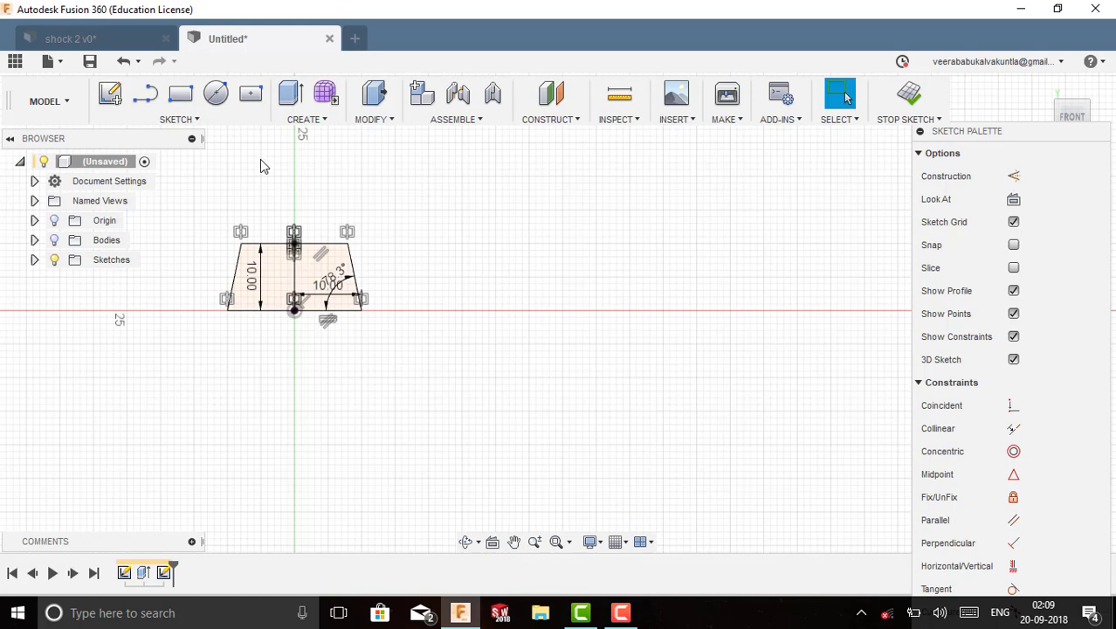
Step: Show the plate body again and draw a vertical line joining the midpoints of its upper and lower edges
scroll(261, 166, down, 1)
click(54, 240)
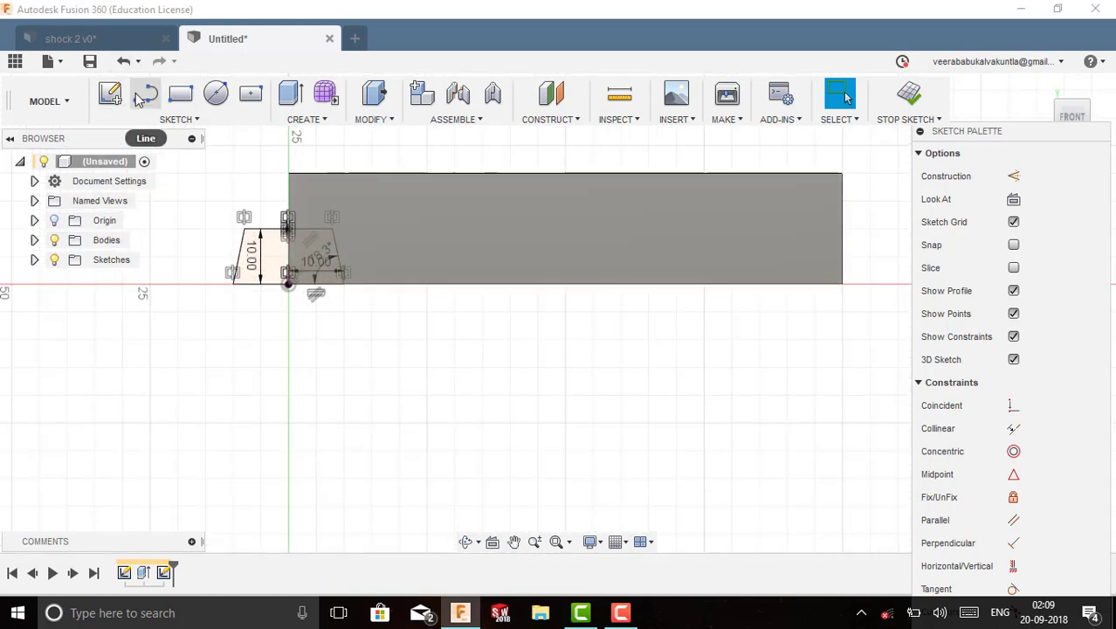
click(138, 94)
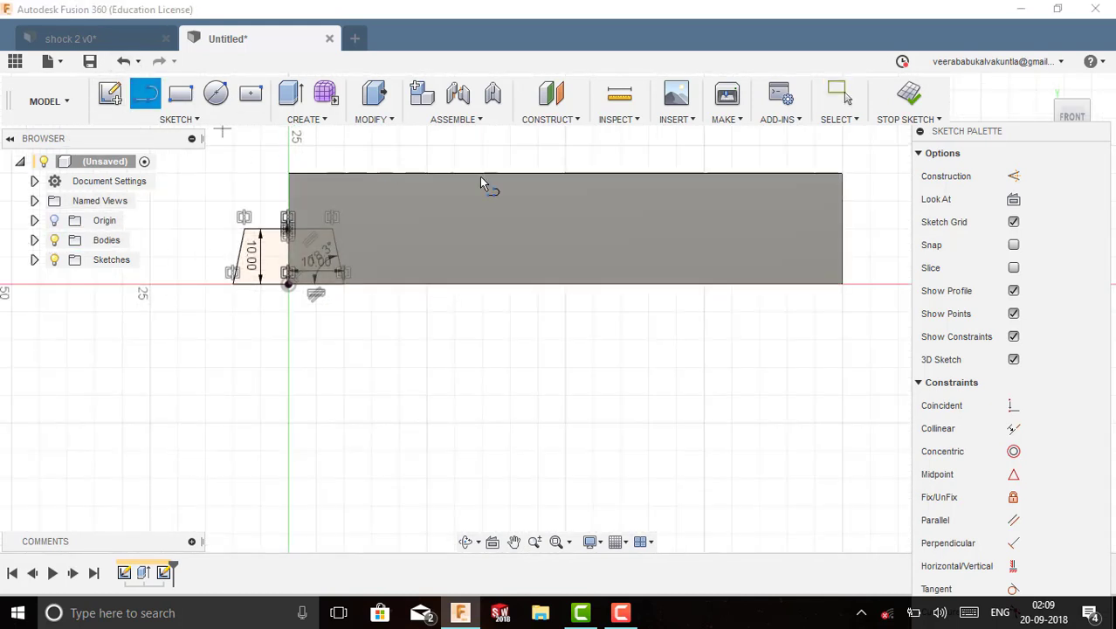
click(559, 173)
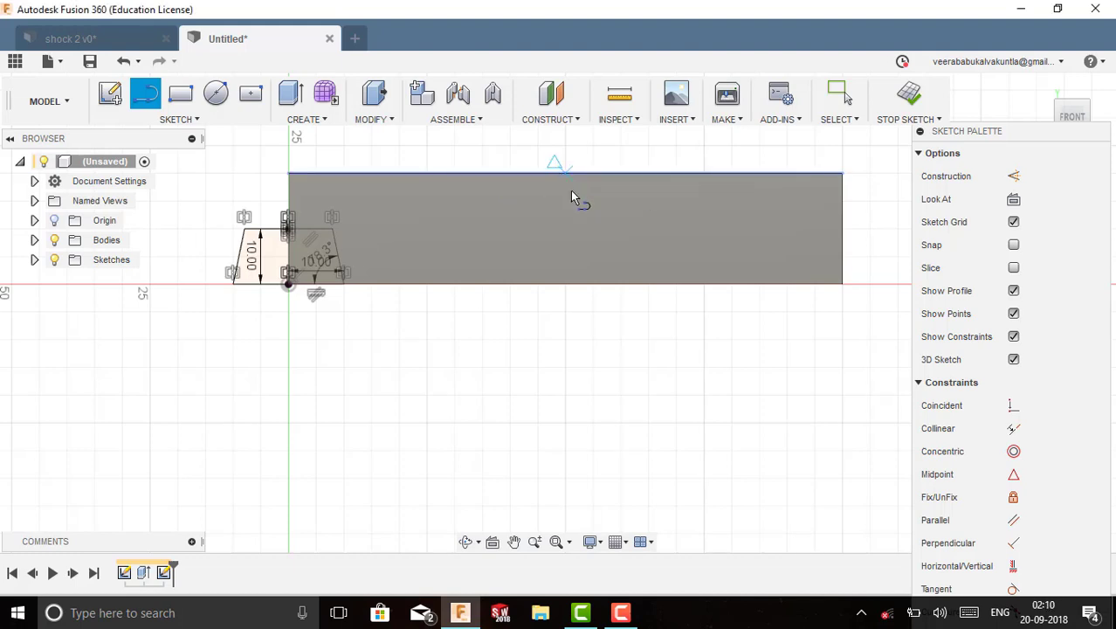
click(561, 285)
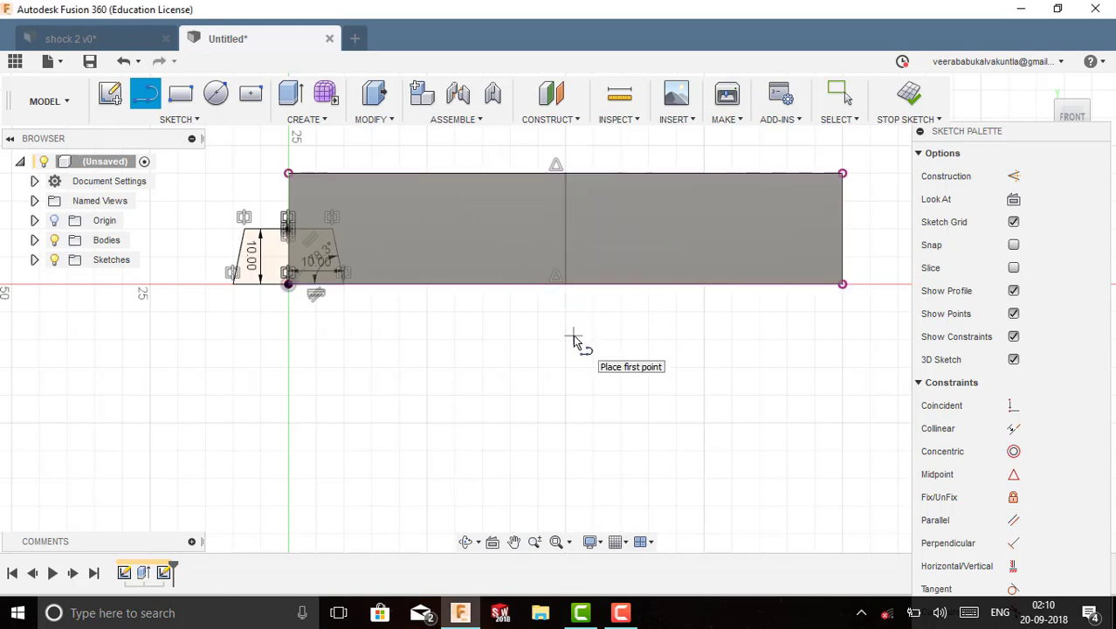
key(Escape)
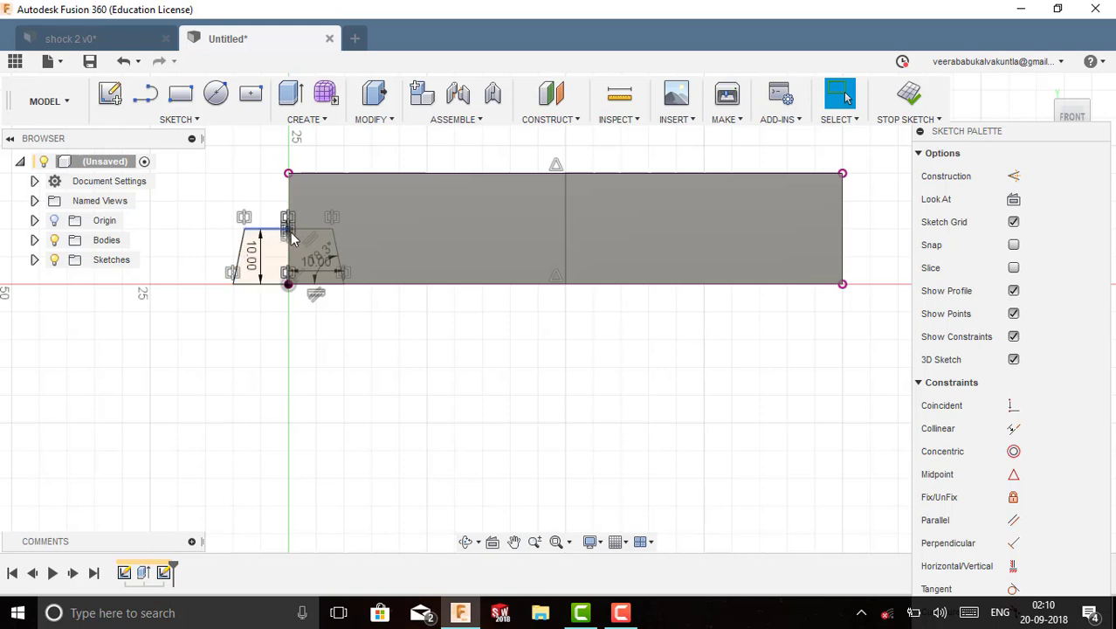
Step: Try to make the trapezoid's upper middle point coincident with the upper end of the plate's centre line
scroll(328, 232, up, 2)
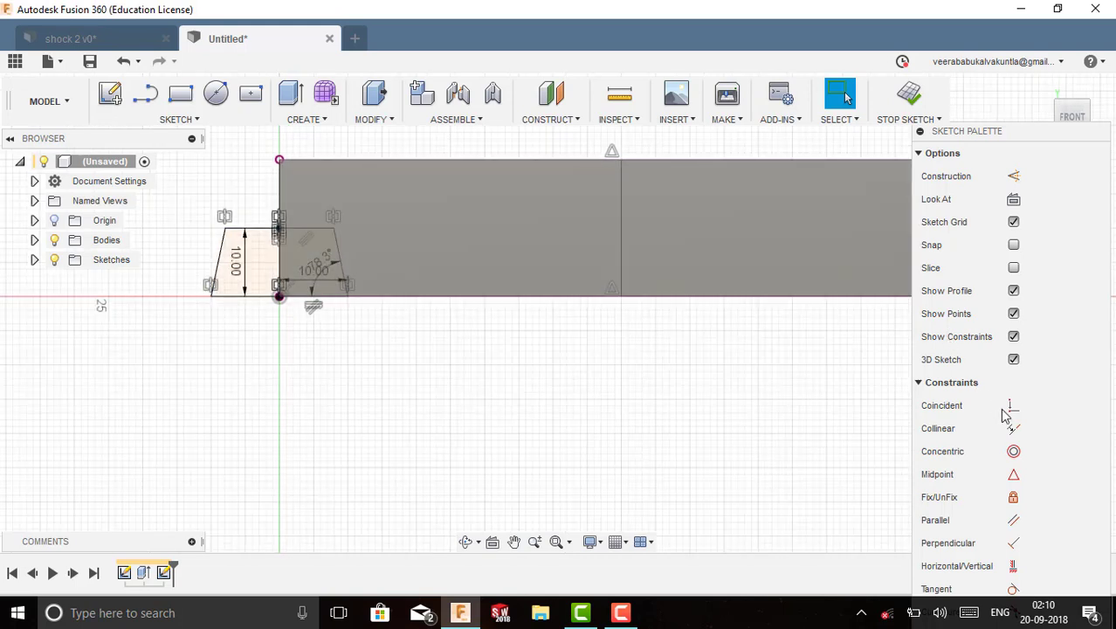
click(1011, 407)
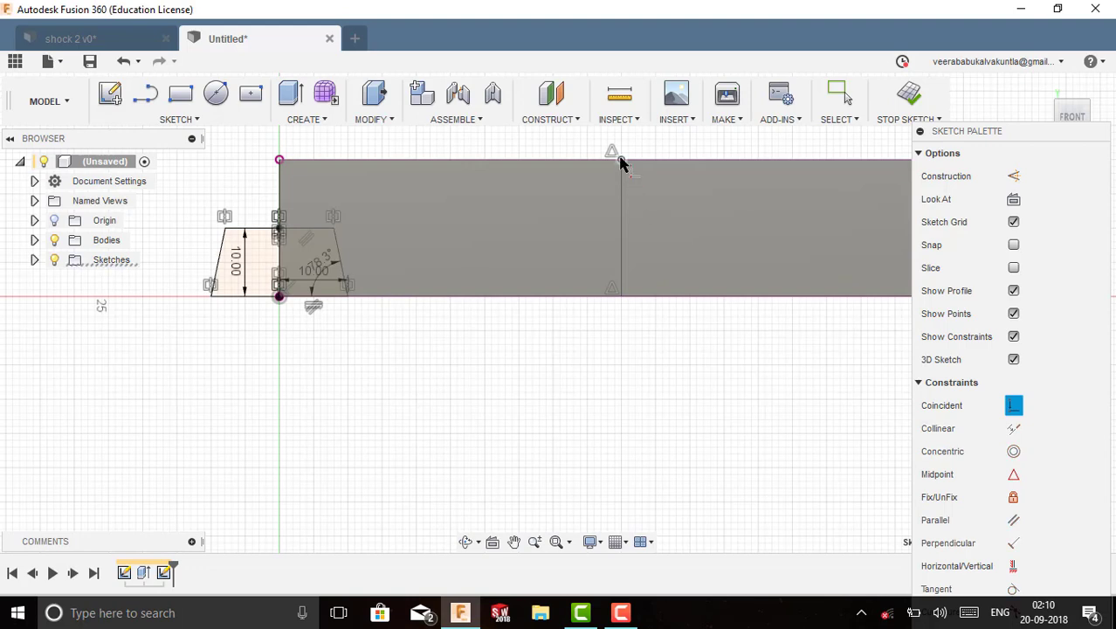
scroll(453, 288, down, 1)
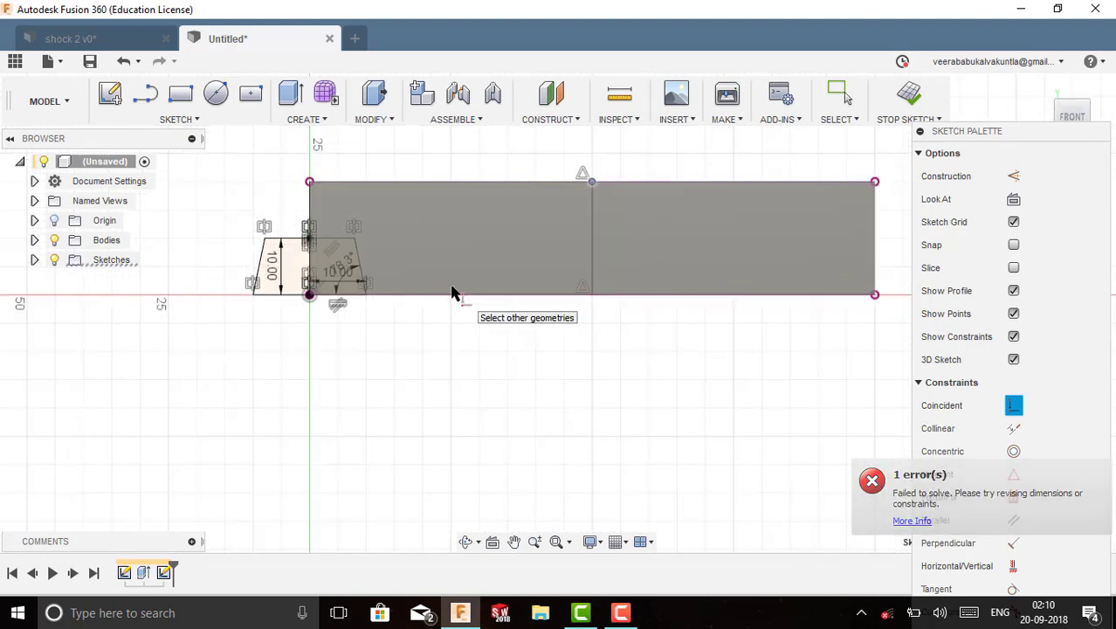
scroll(295, 235, up, 2)
scroll(324, 258, up, 1)
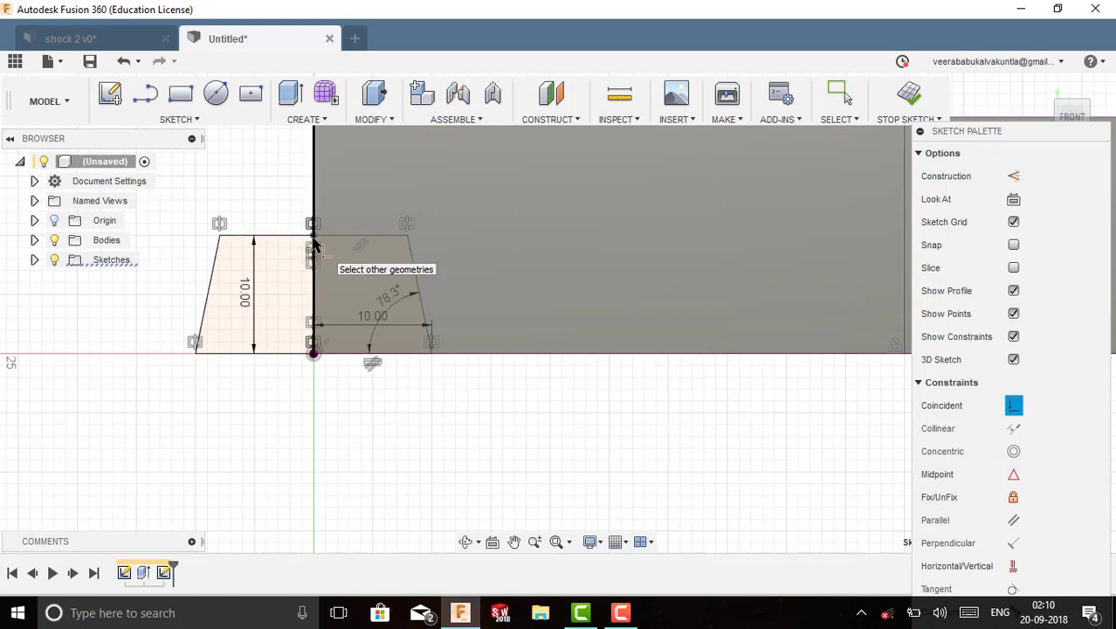
scroll(317, 254, down, 2)
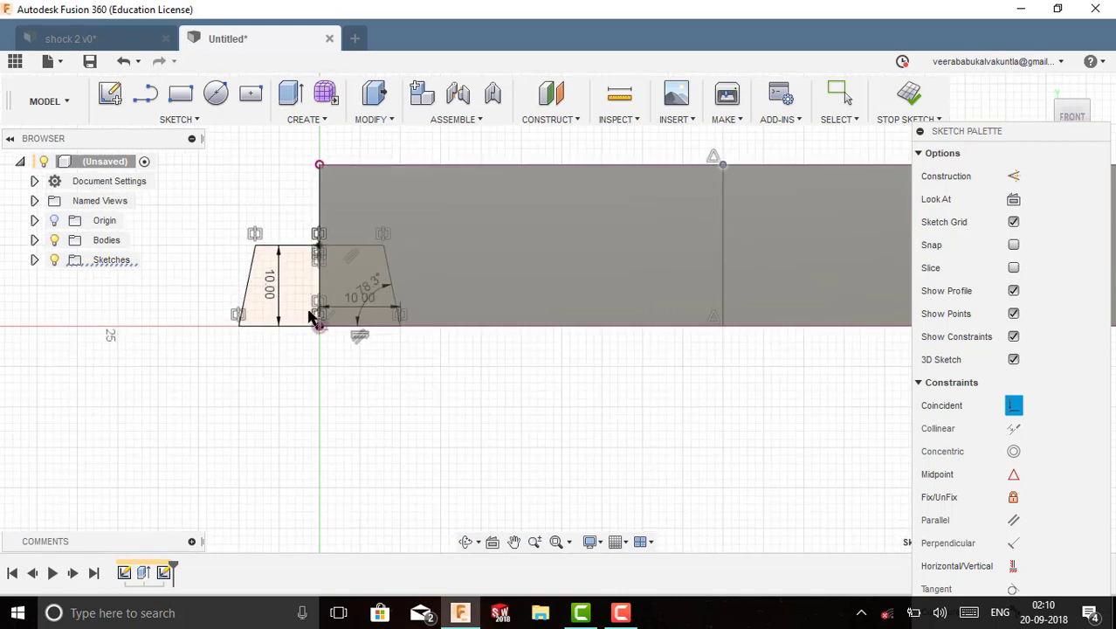
Step: Try to move the whole trapezoid sketch by -10 mm along X
drag(451, 337, 213, 232)
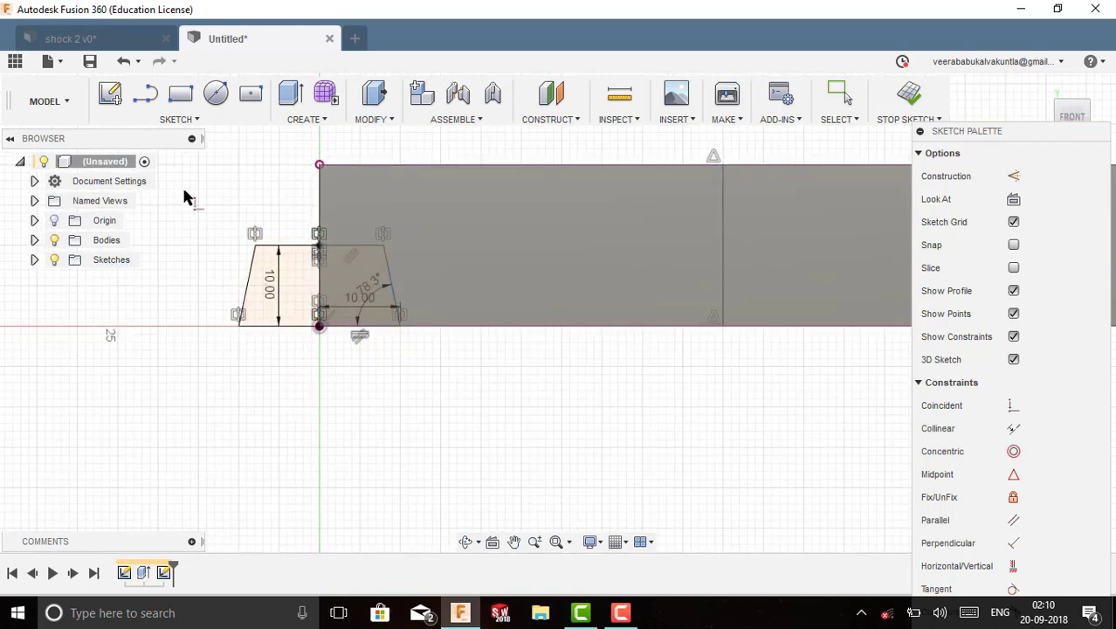
mouse_move(185, 191)
mouse_down()
mouse_move(424, 288)
mouse_move(445, 374)
mouse_up()
right_click(657, 406)
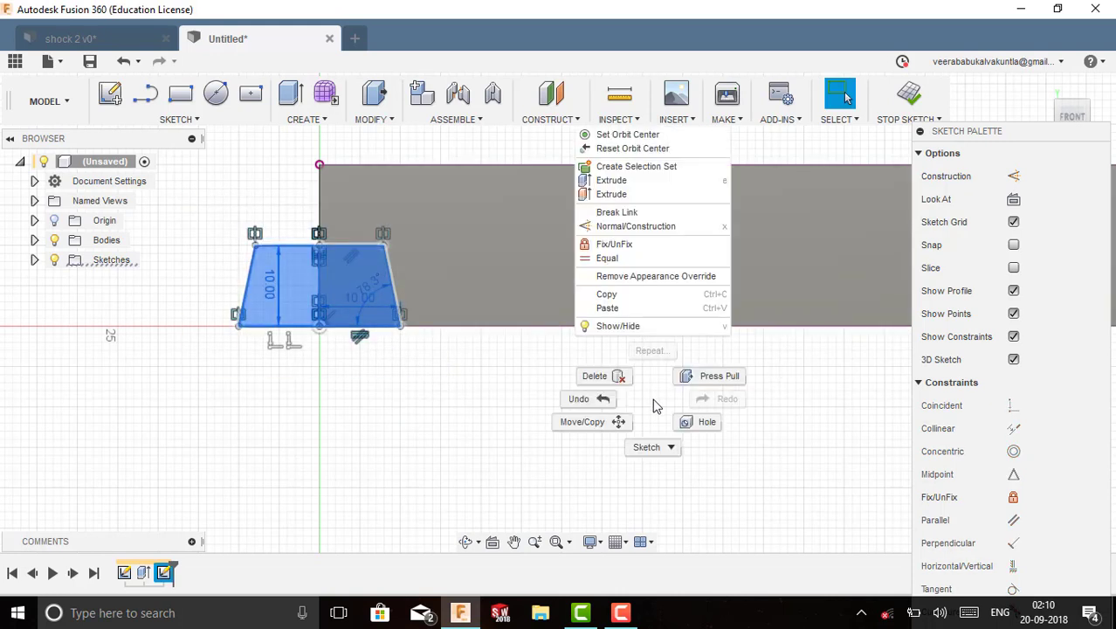
click(588, 423)
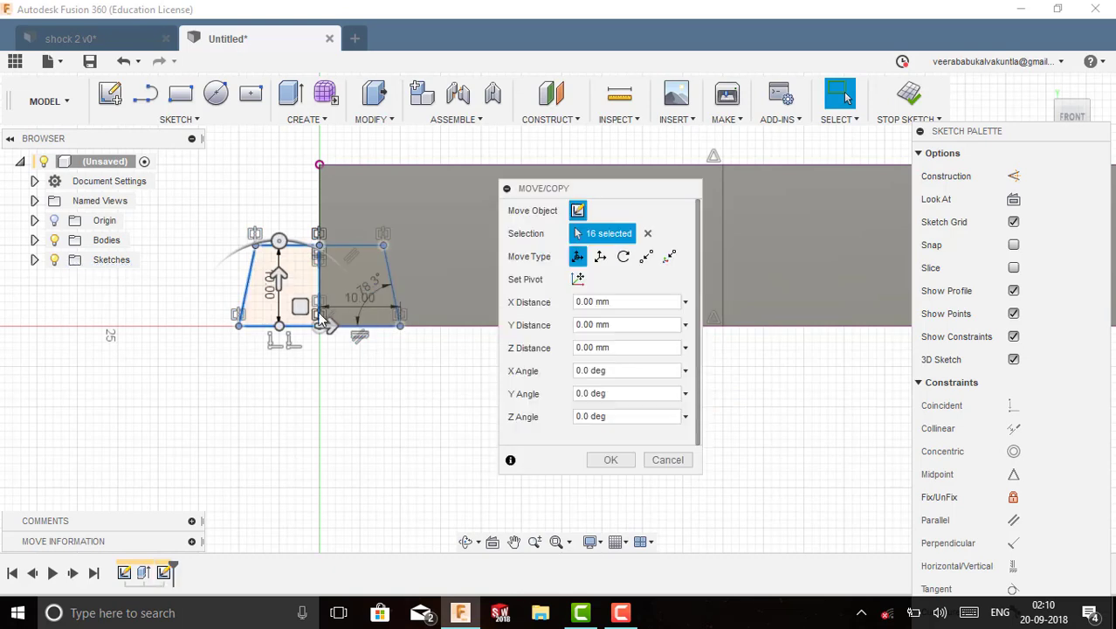
drag(313, 329, 245, 326)
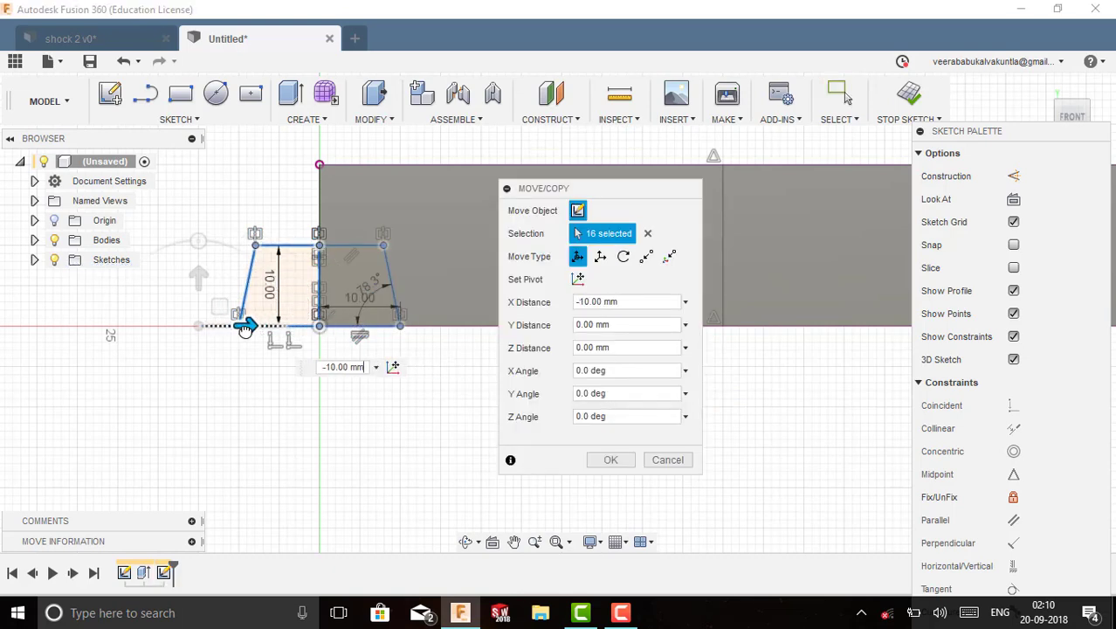
click(589, 461)
Step: Retry the coincident constraint between the trapezoid's upper midpoint and the centre line's end on the plate's upper edge
scroll(397, 403, down, 2)
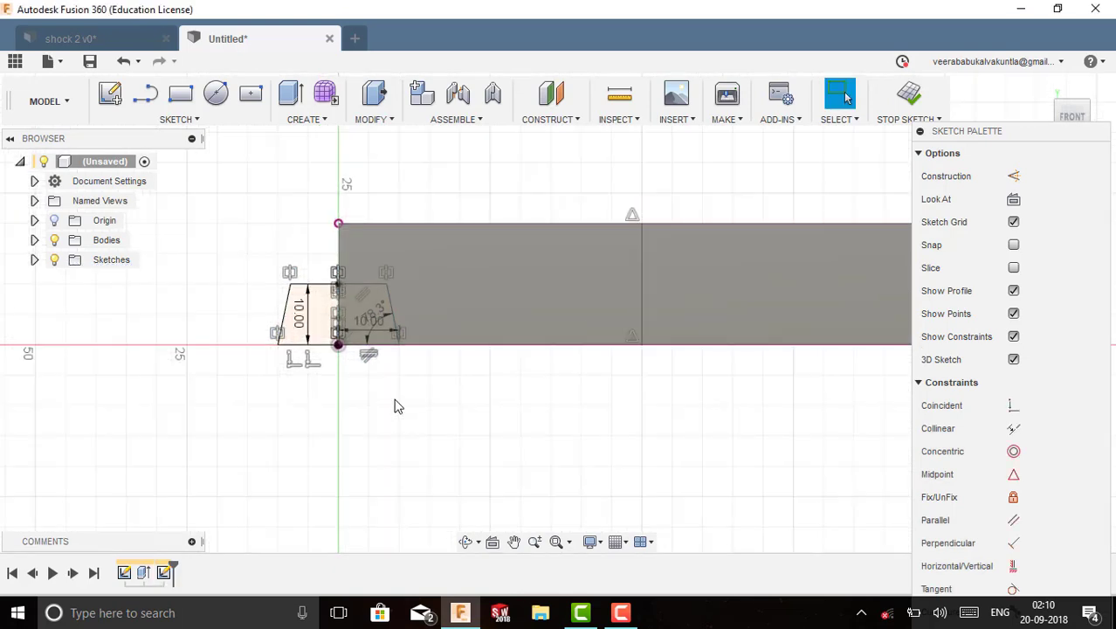
scroll(471, 349, up, 1)
click(1015, 413)
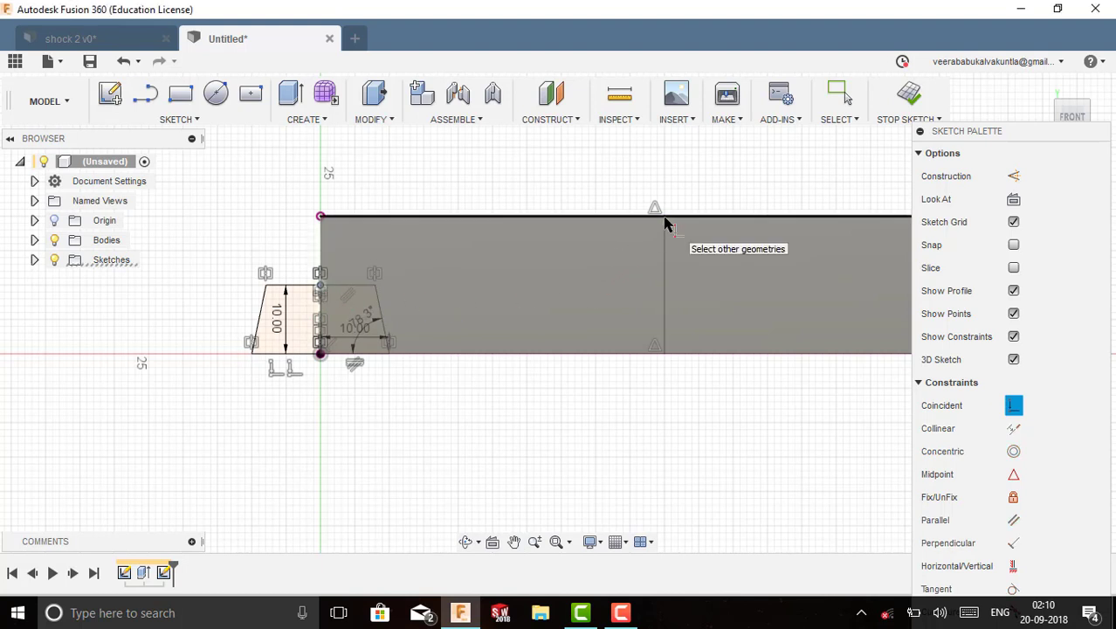
click(670, 229)
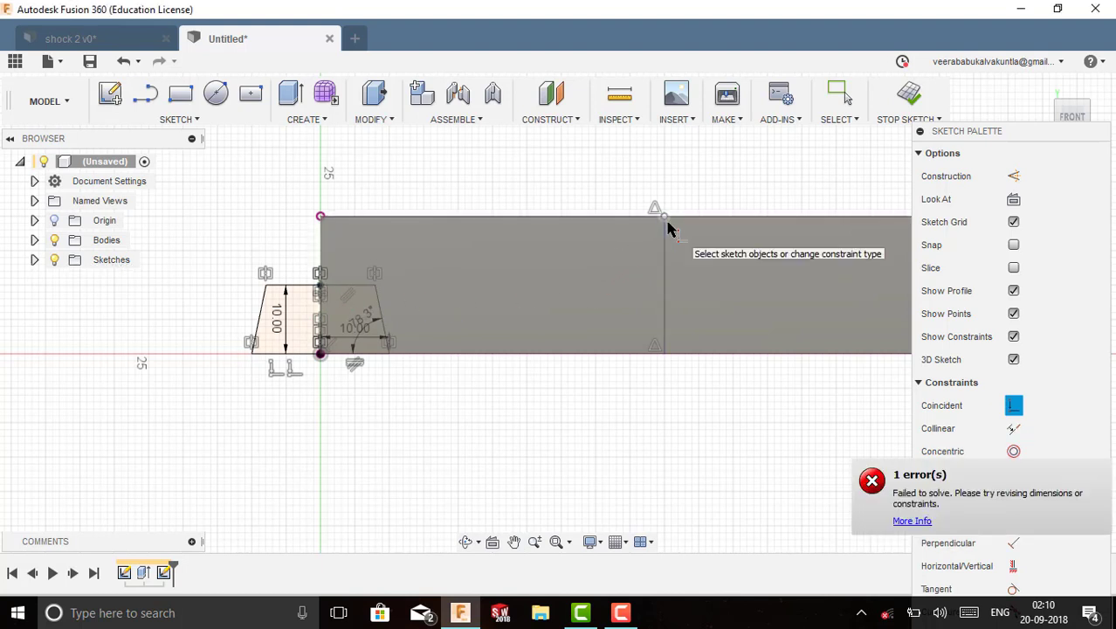
scroll(553, 361, down, 1)
scroll(553, 360, down, 1)
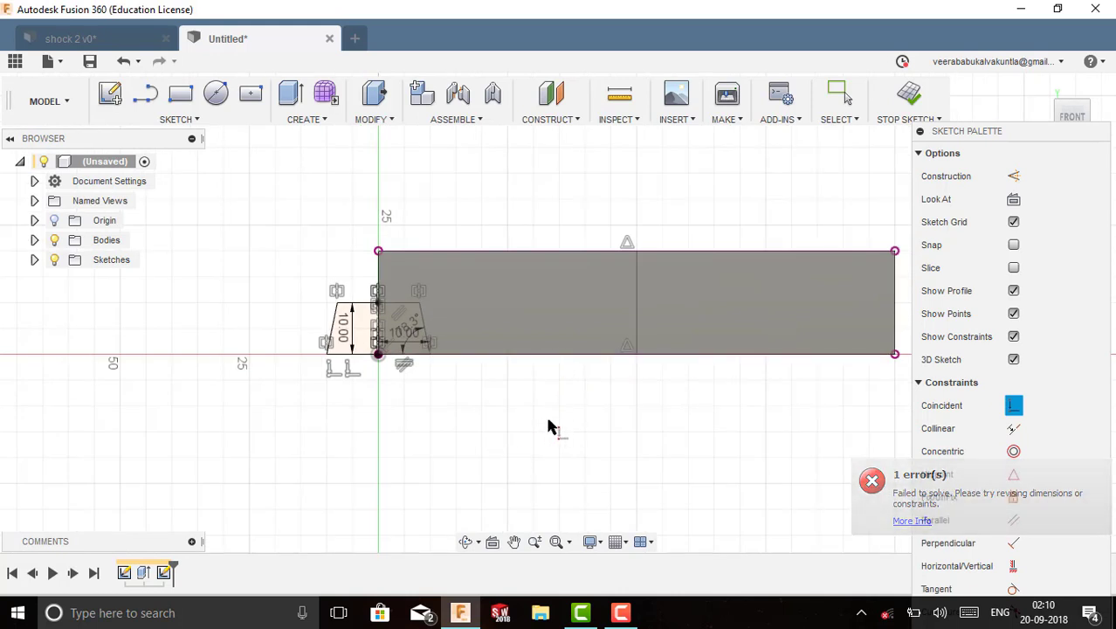
right_click(791, 436)
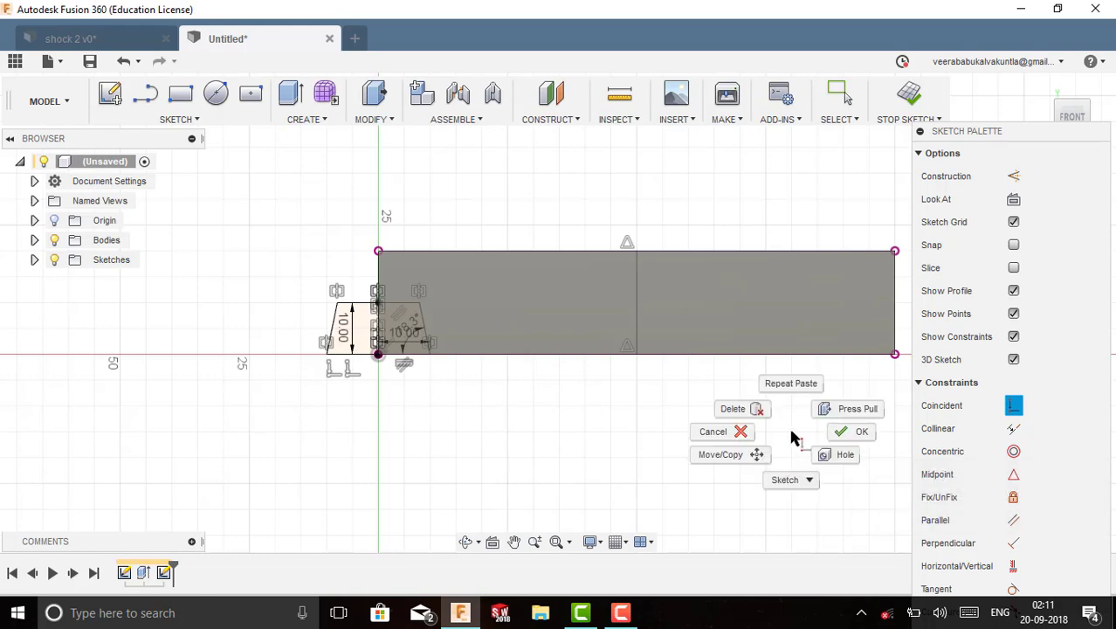
Step: Paste a copy of the trapezoid sketch and move it 30 mm along Y, above the plate
click(842, 429)
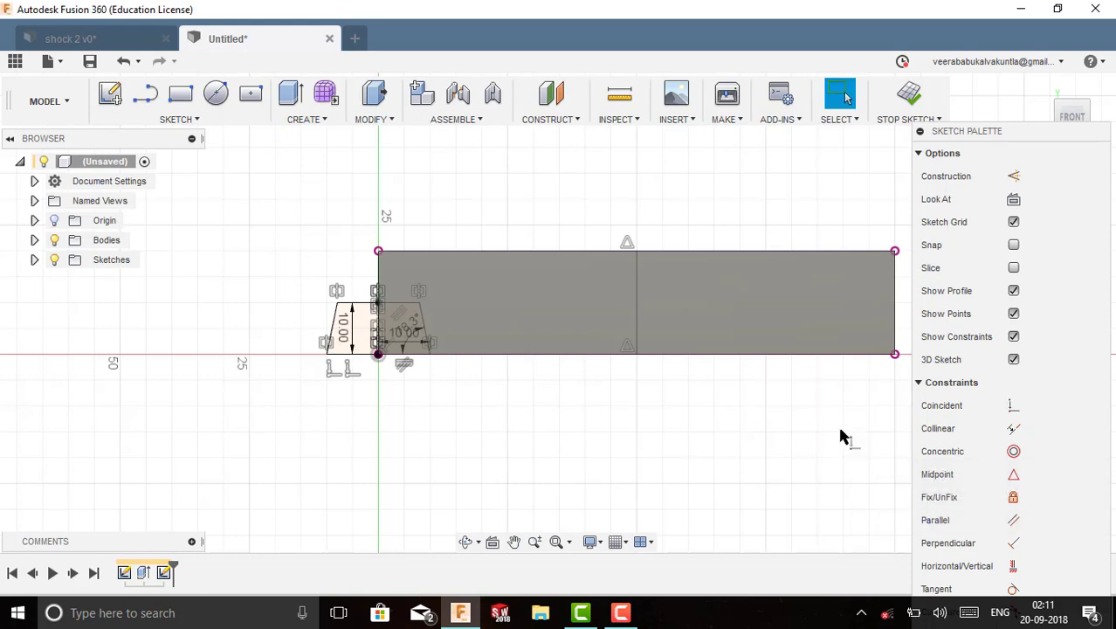
key(m)
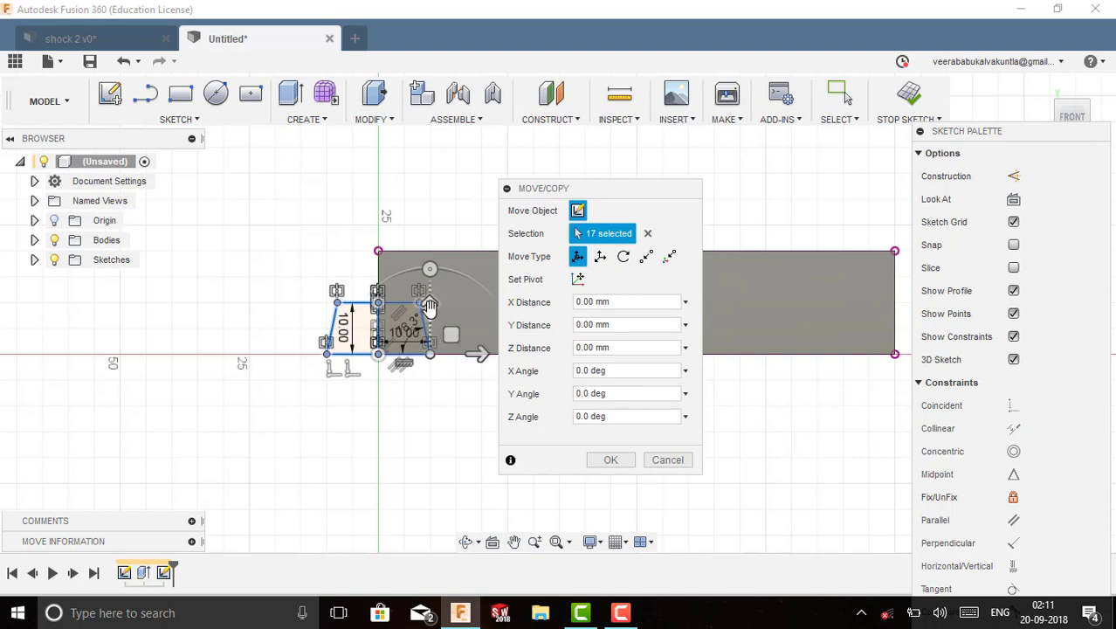
drag(429, 306, 429, 152)
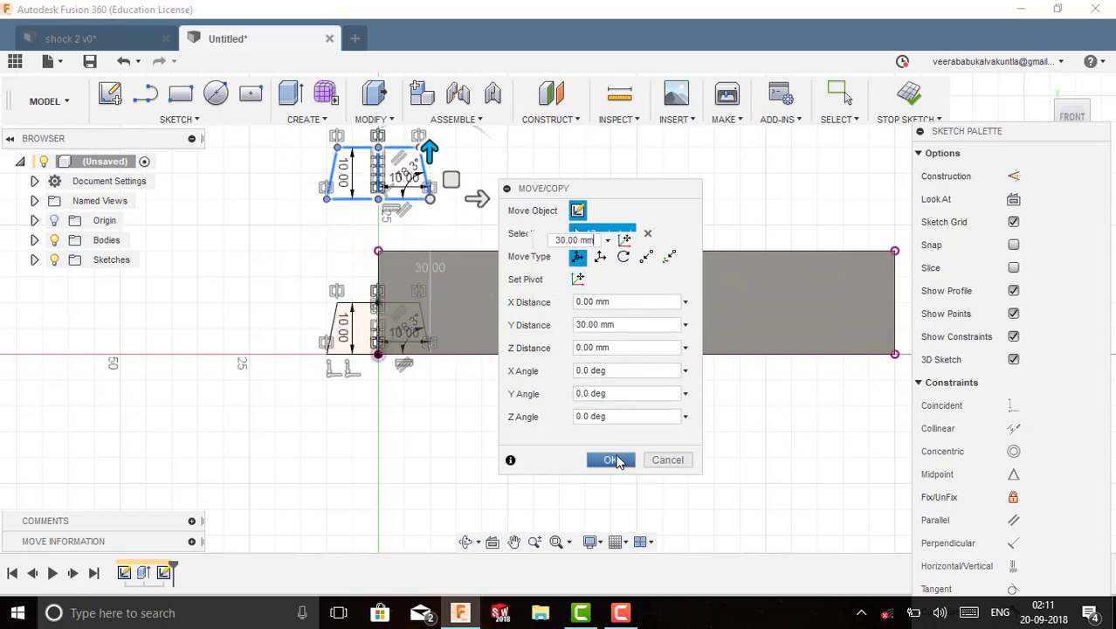
click(615, 461)
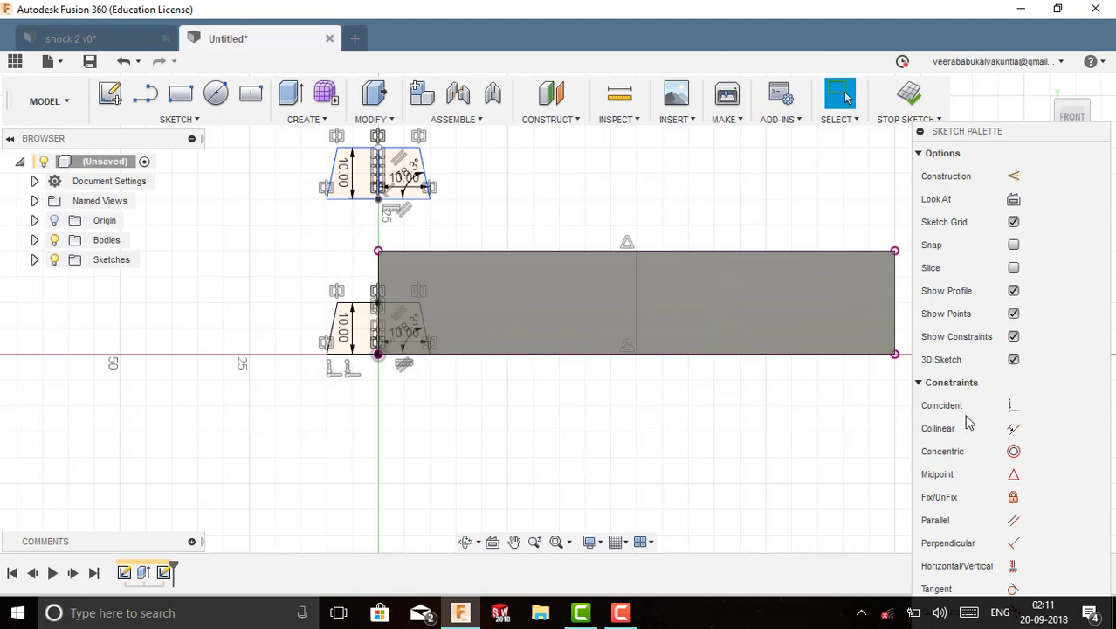
Step: Make the copied trapezoid's upper midpoint coincident with the upper end of the plate's vertical centre line
click(1014, 406)
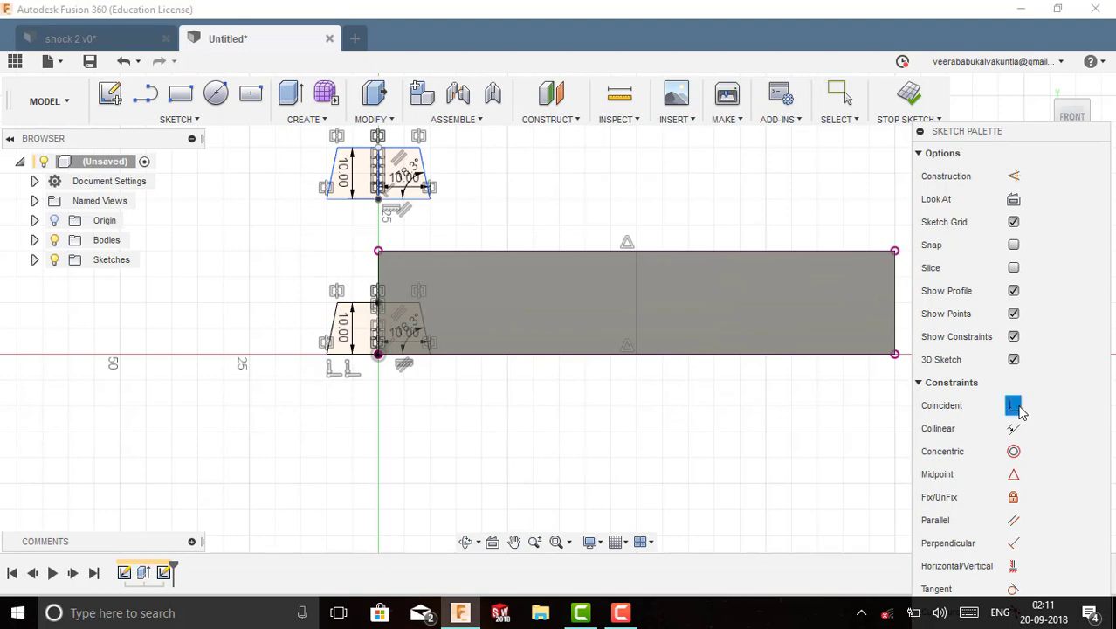
click(377, 152)
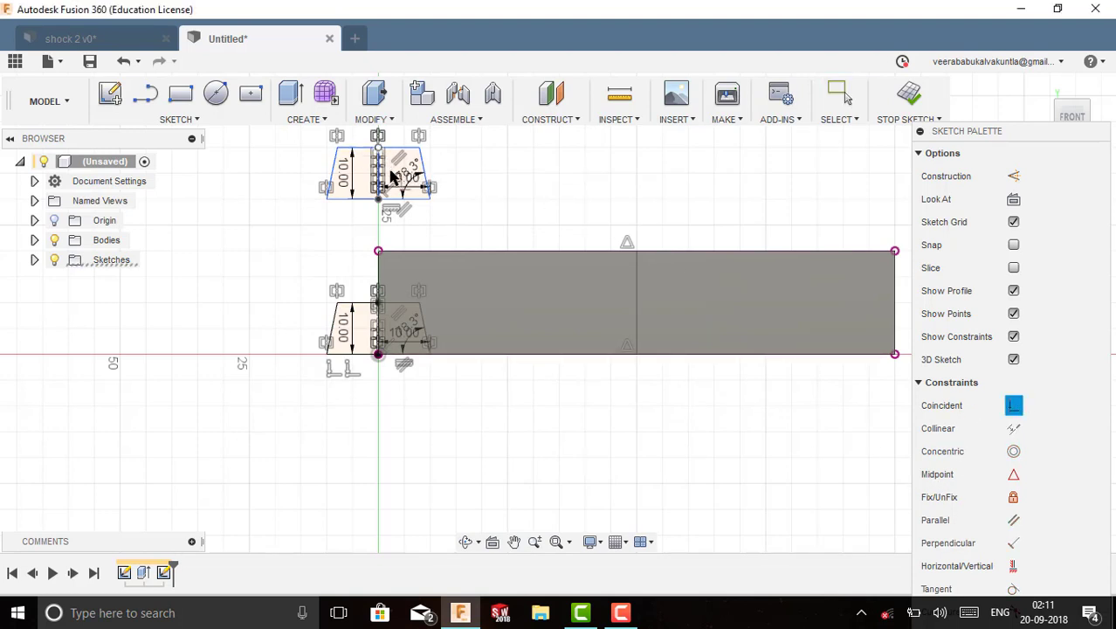
click(638, 262)
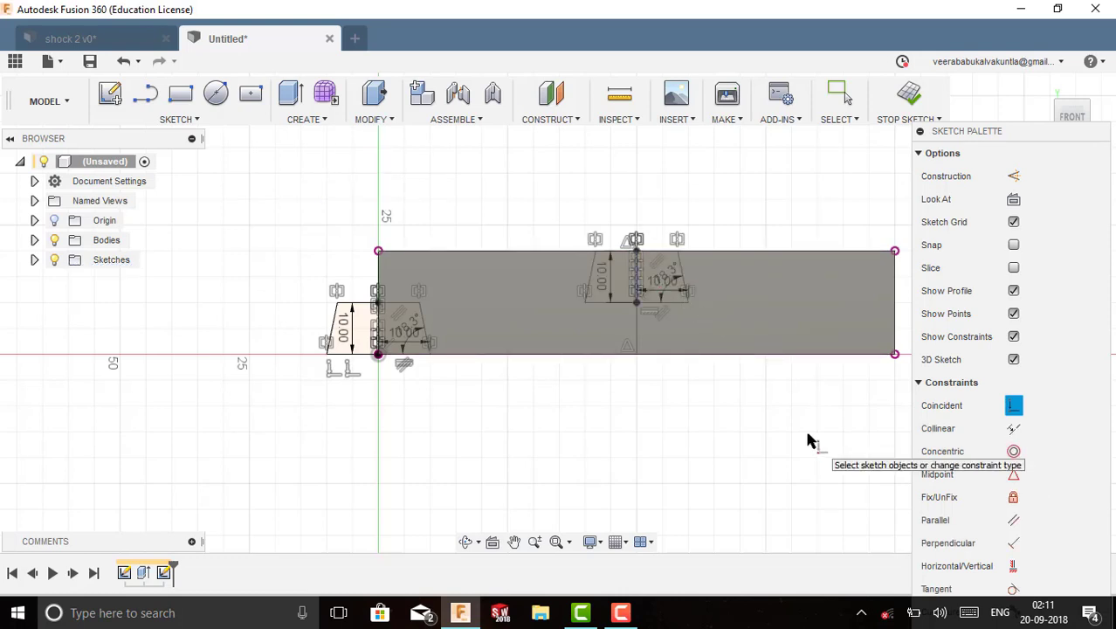
key(Escape)
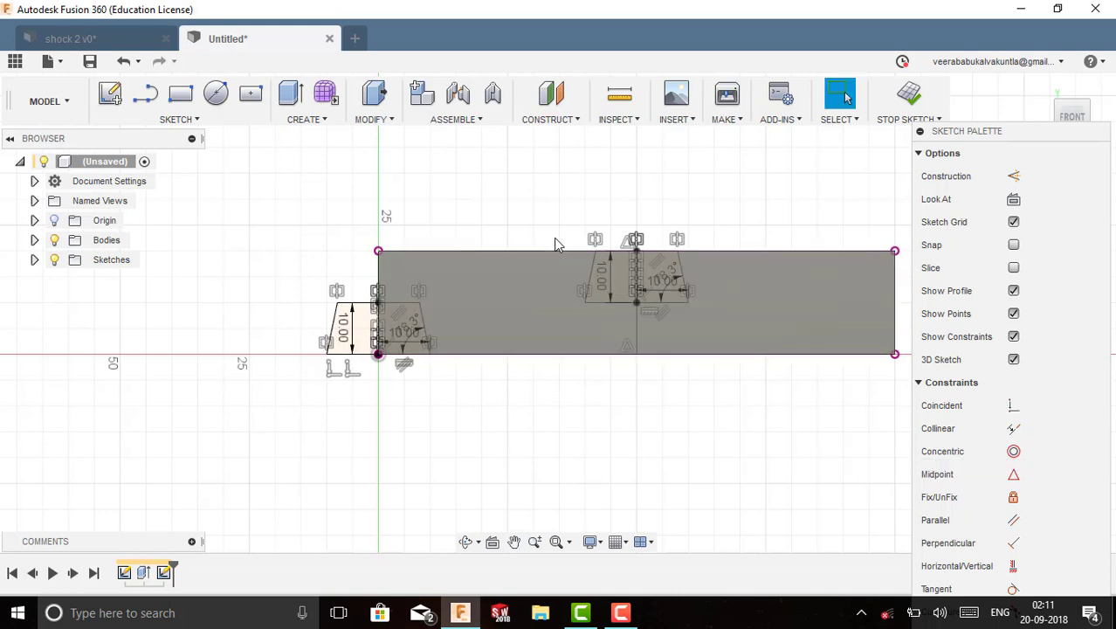
Step: Extrude both halves of the centred trapezoid as a 190 mm cut through the plate
click(291, 93)
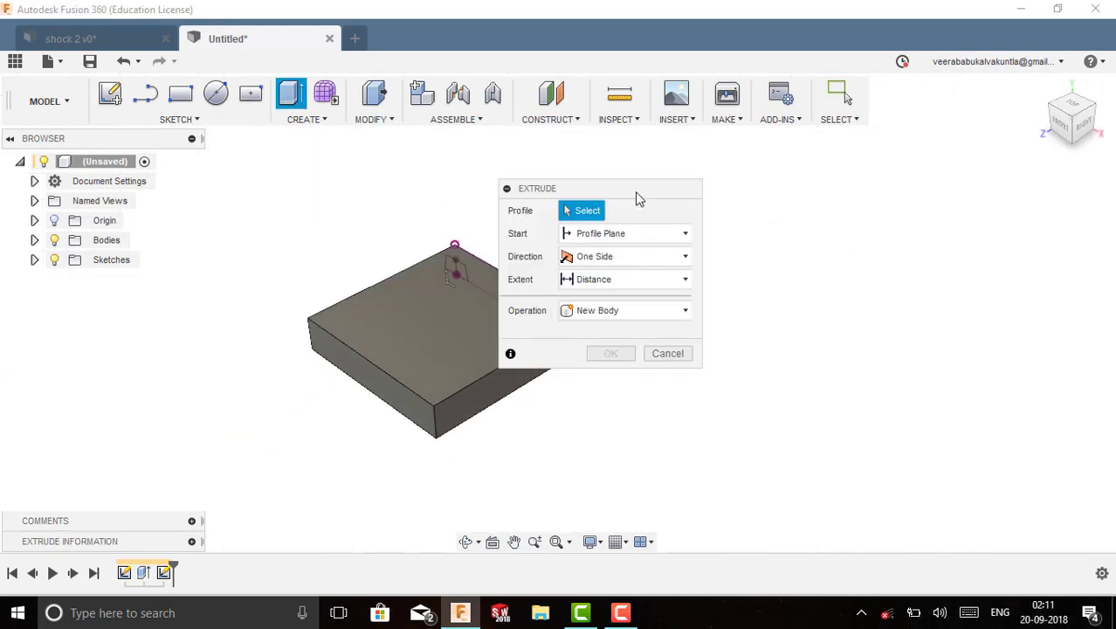
drag(637, 199, 825, 197)
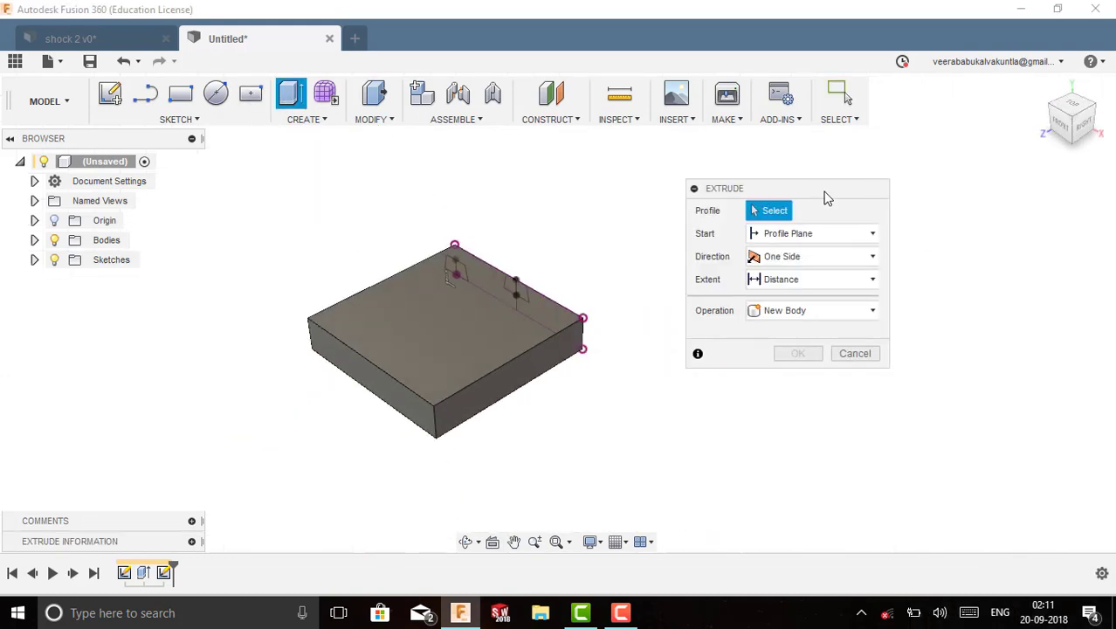
click(1099, 131)
scroll(516, 255, up, 3)
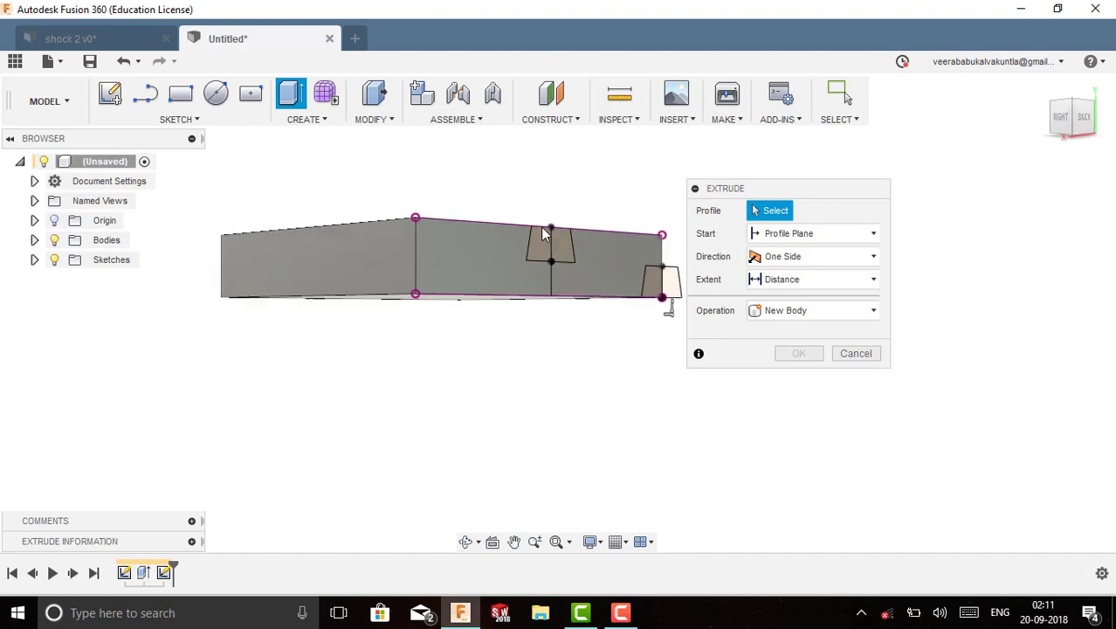
click(540, 255)
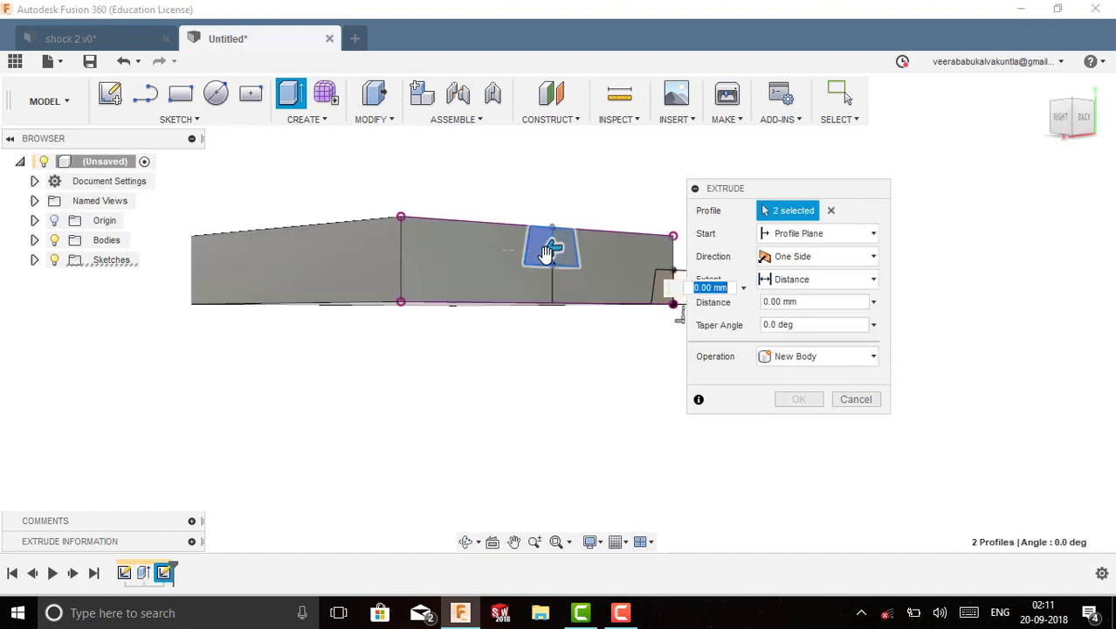
click(564, 259)
drag(554, 261, 202, 290)
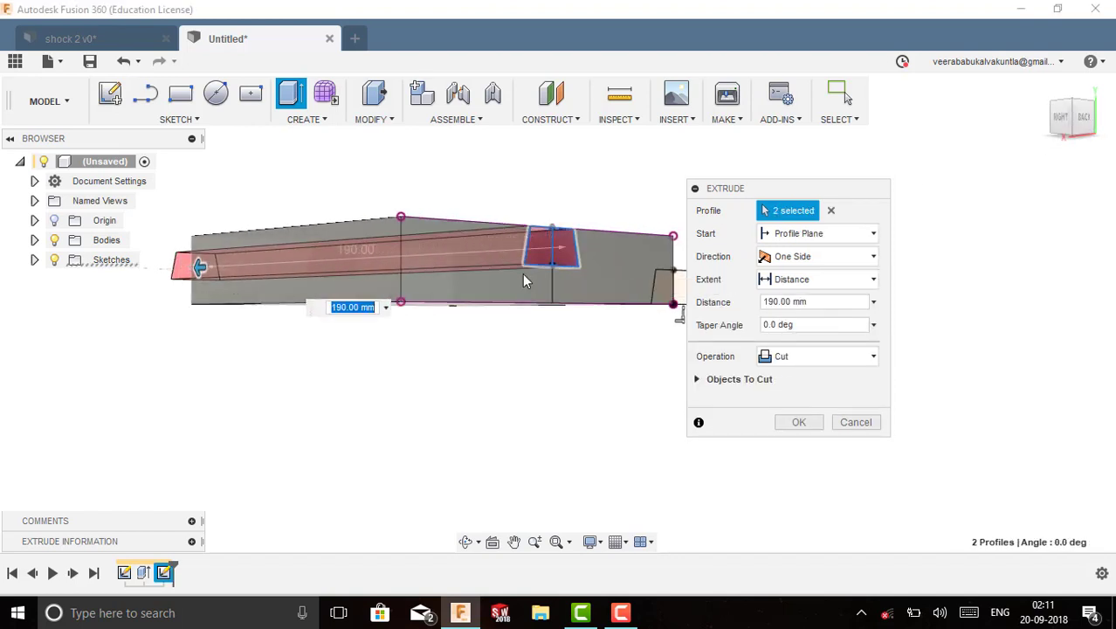
click(798, 422)
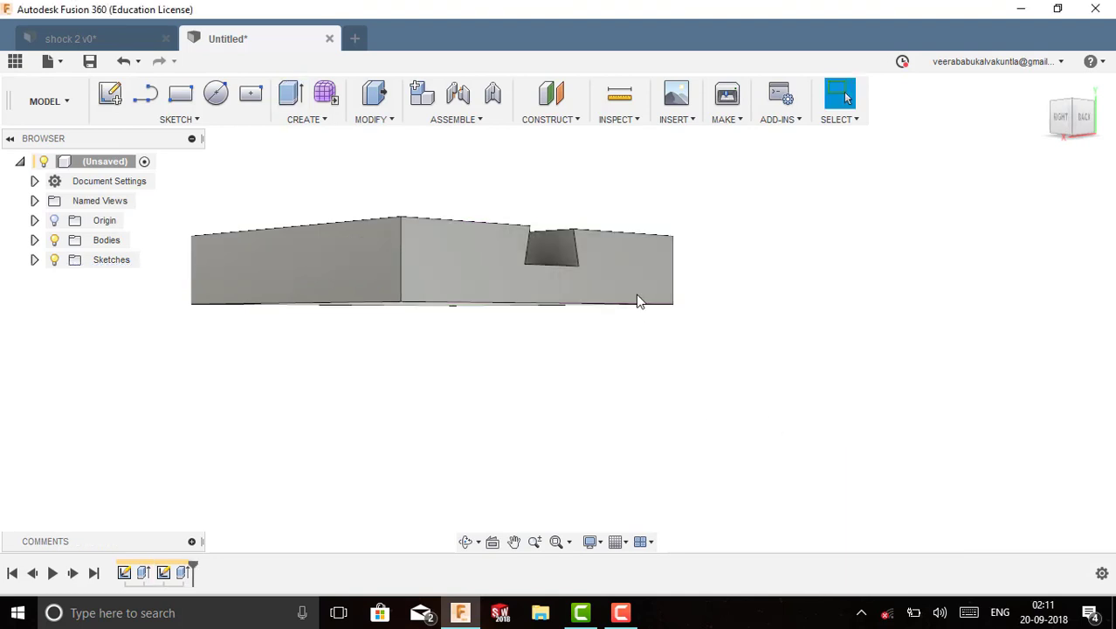
Step: Create a new sketch on the plate's right side face, adjacent to the face with the slot opening
scroll(638, 301, down, 2)
click(373, 280)
right_click(373, 280)
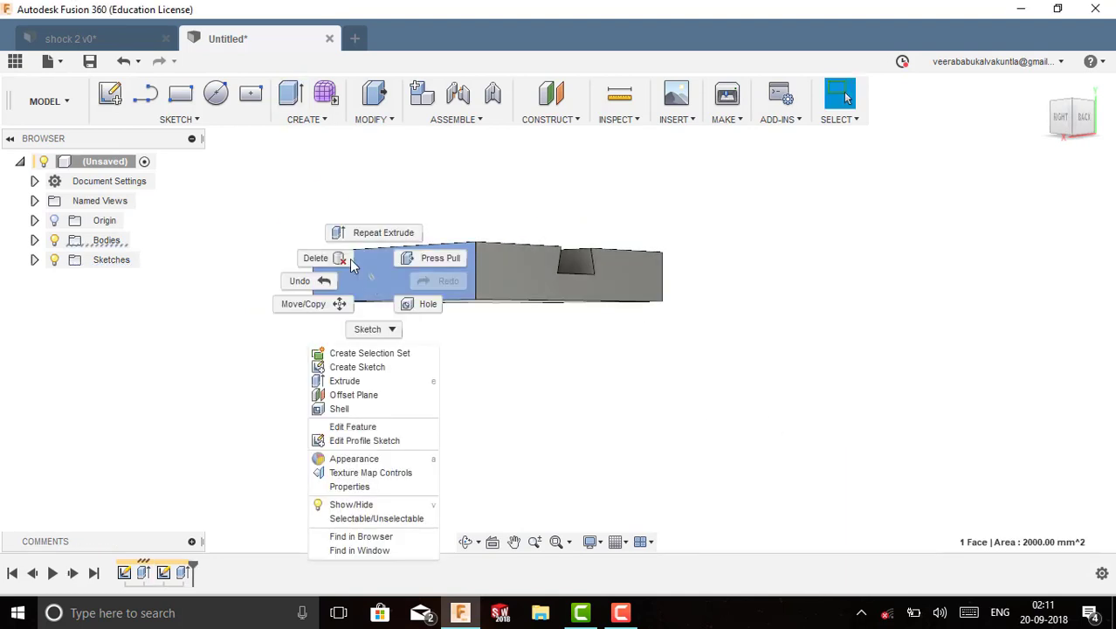
click(360, 367)
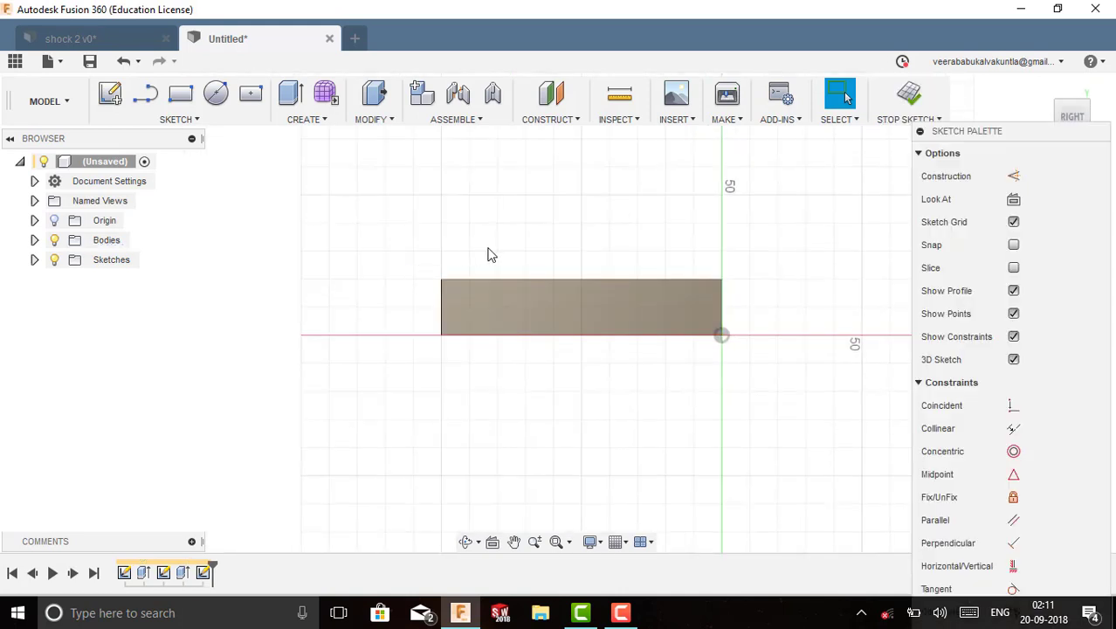
Step: Paste the trapezoid into the side-face sketch and move it 20 mm along X, clear of the plate
key(m)
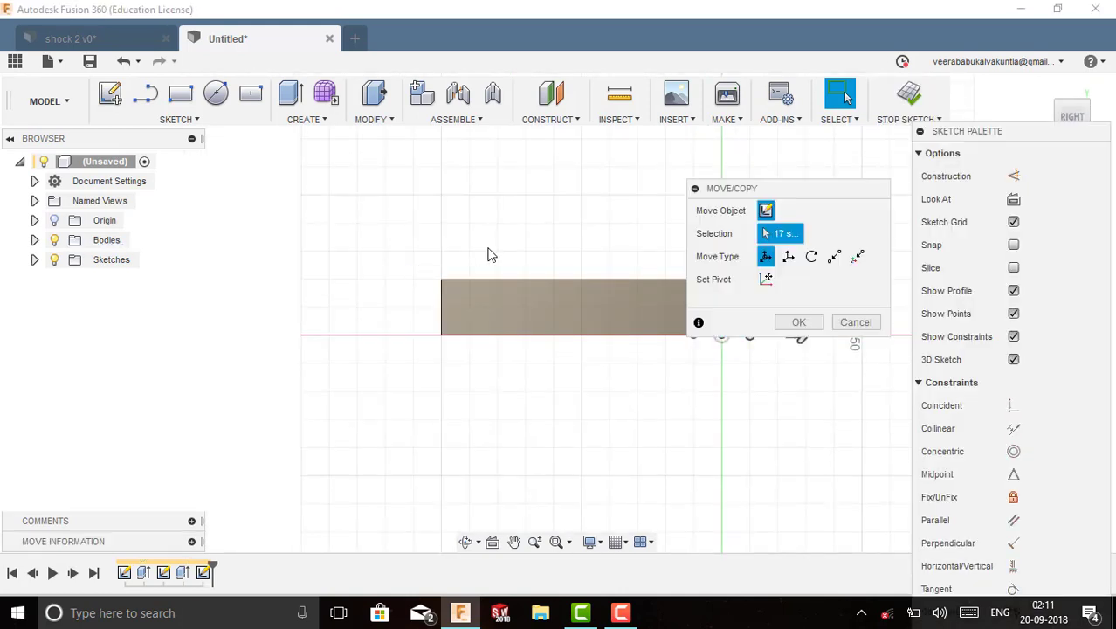
drag(816, 185, 166, 290)
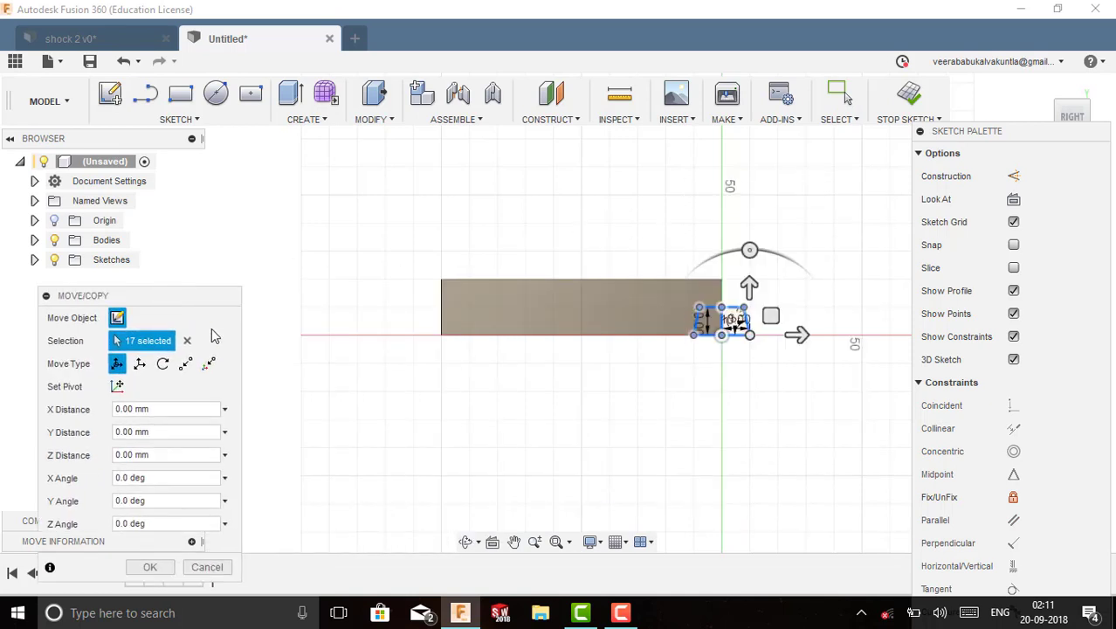
drag(800, 332, 855, 335)
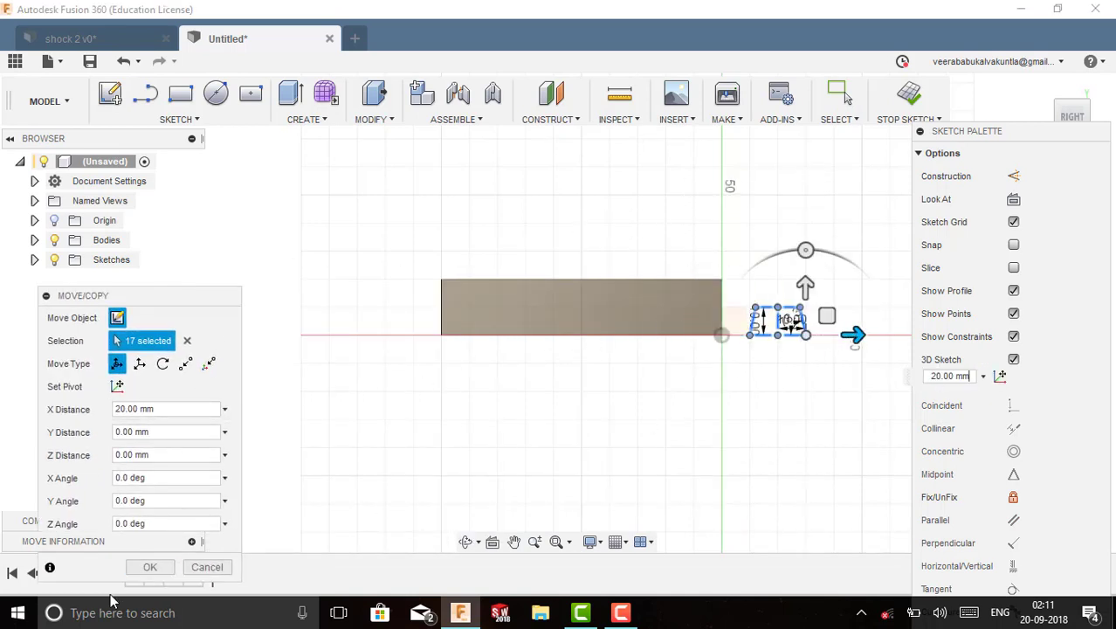
click(149, 567)
scroll(694, 386, up, 3)
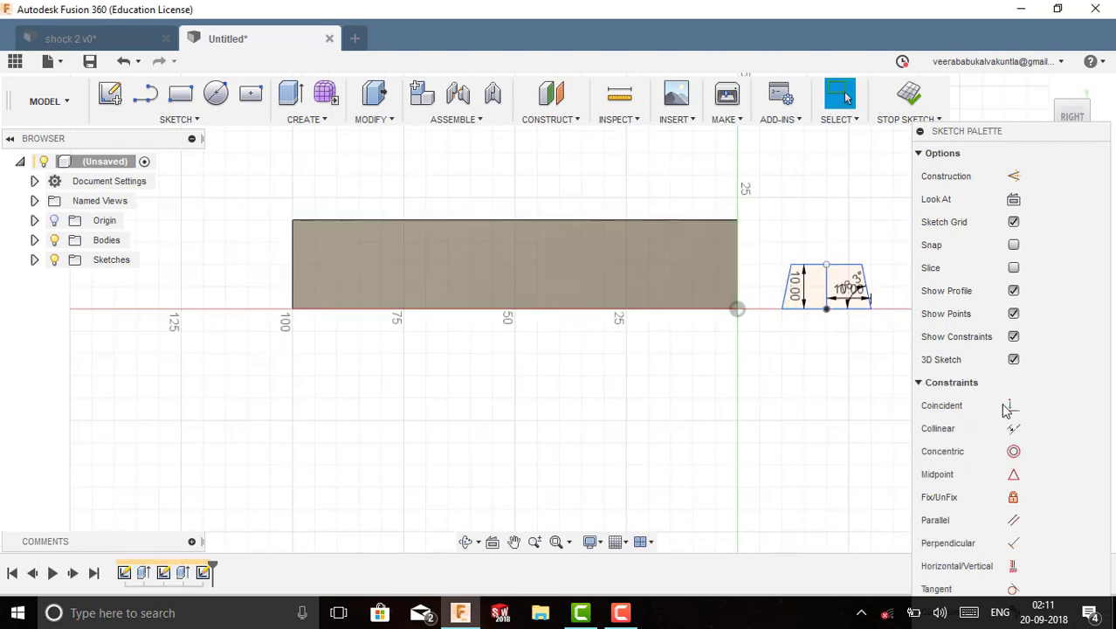
Step: Draw a vertical line joining the midpoints of the side face's upper and lower edges
click(145, 94)
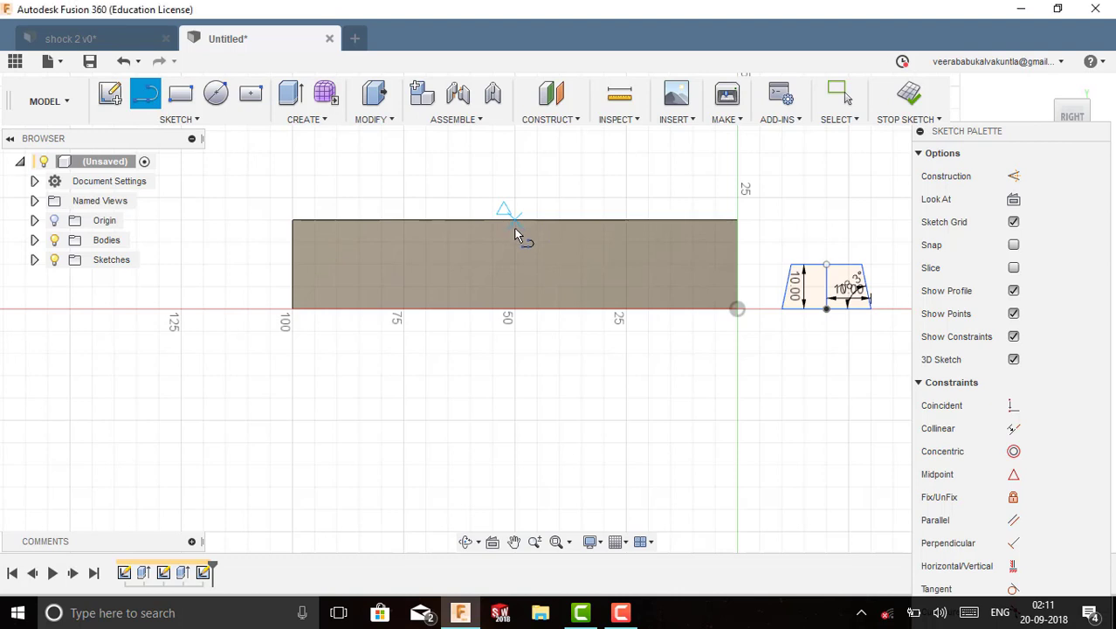
click(515, 221)
double_click(515, 308)
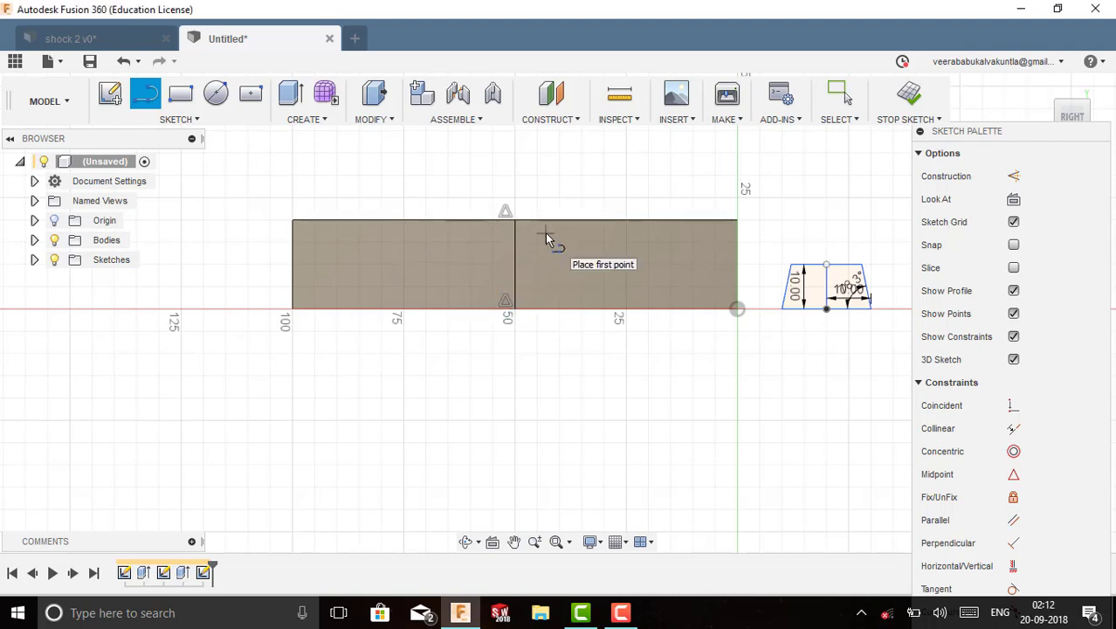
key(Escape)
Step: Make the pasted trapezoid's upper midpoint coincident with the upper end of the side face's centre line
click(1014, 407)
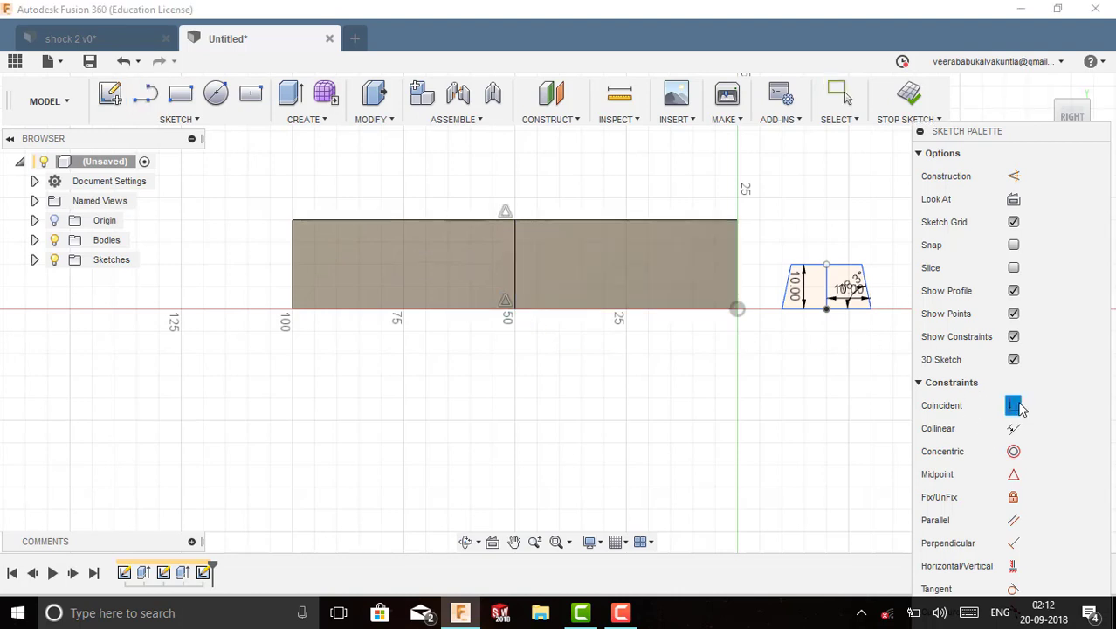
click(827, 266)
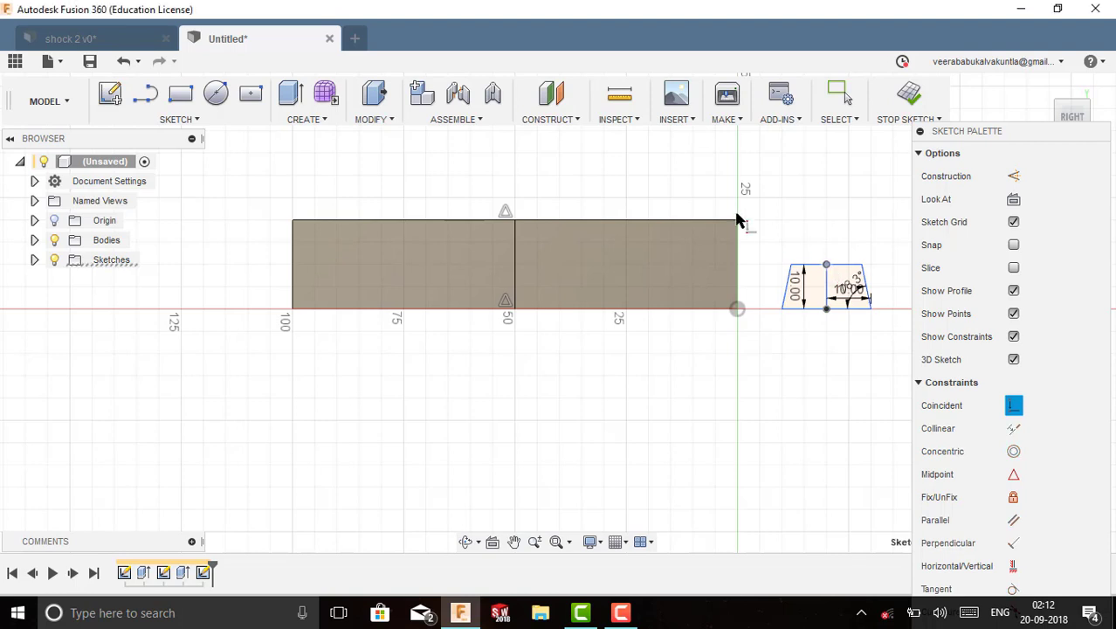
click(515, 221)
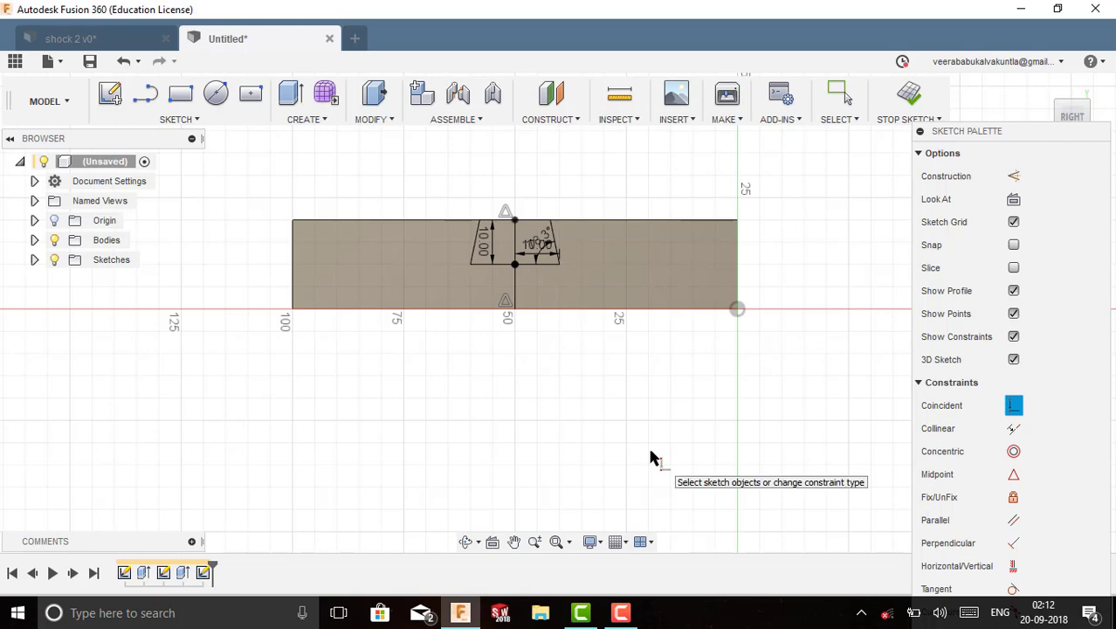
key(Escape)
Step: Sketch two connected sloping line segments in the empty area below the plate
click(152, 104)
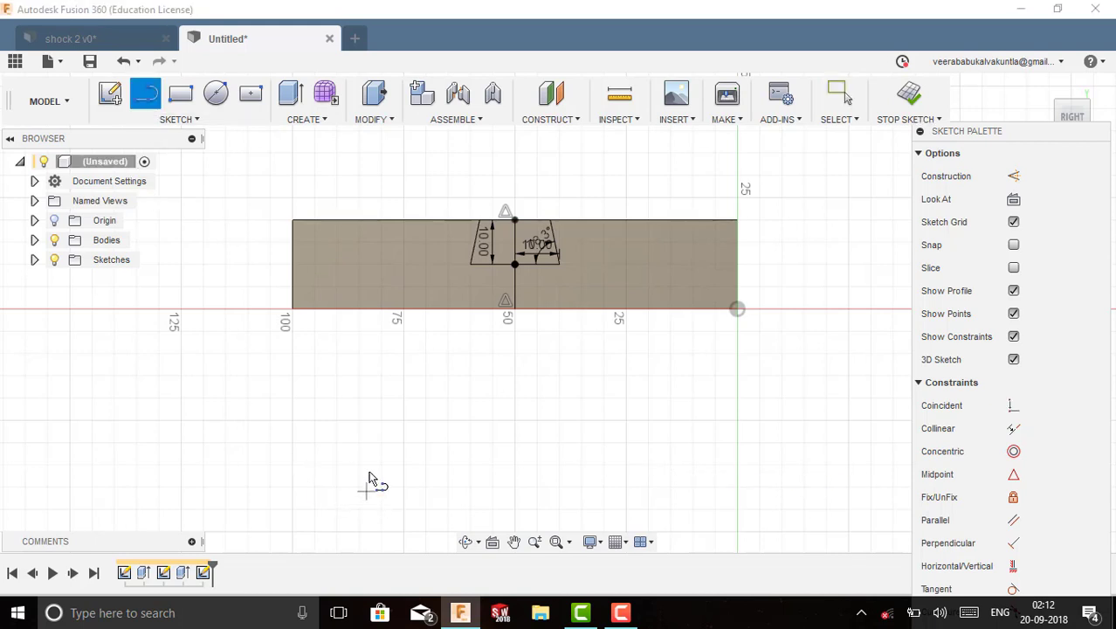
click(368, 470)
click(429, 456)
click(548, 421)
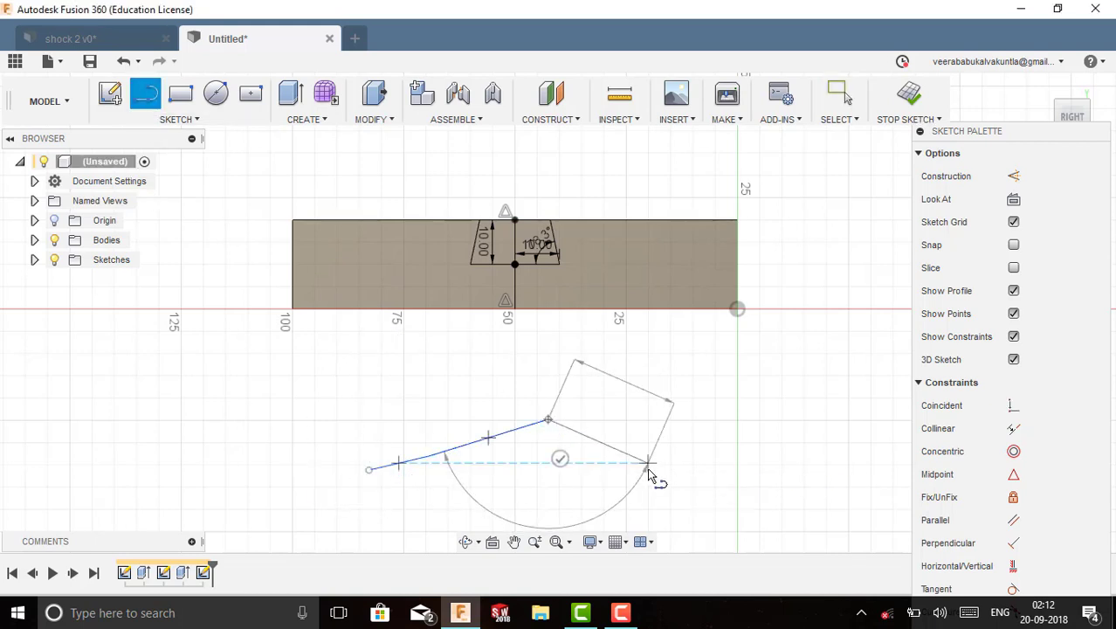
key(Escape)
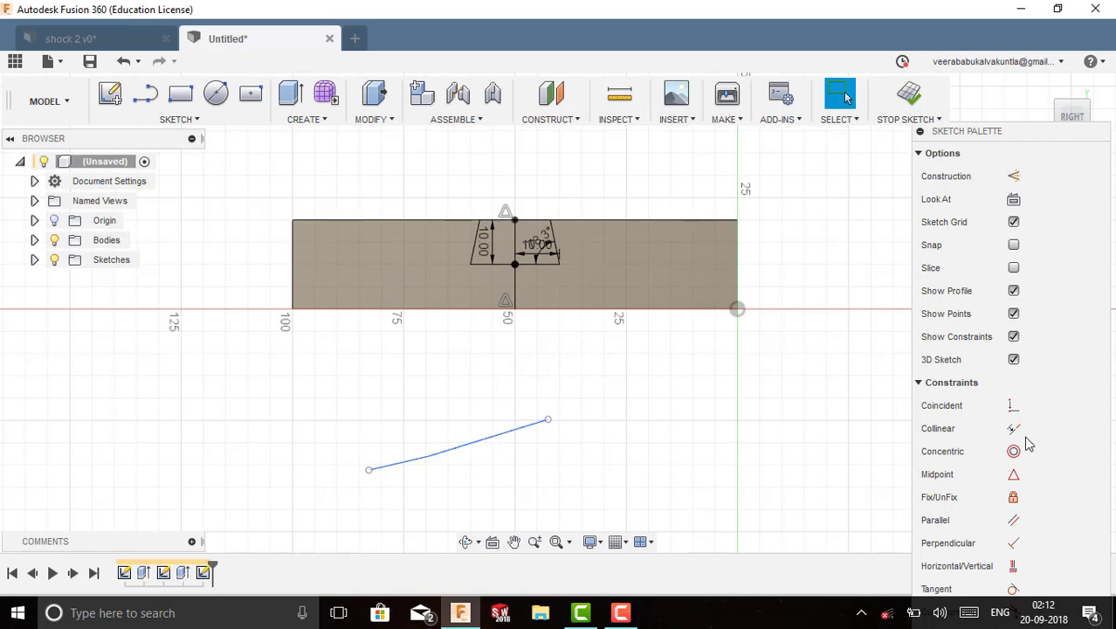
Step: Apply the Fix constraint to both sloping line segments below the plate, and delete the segments
click(1014, 497)
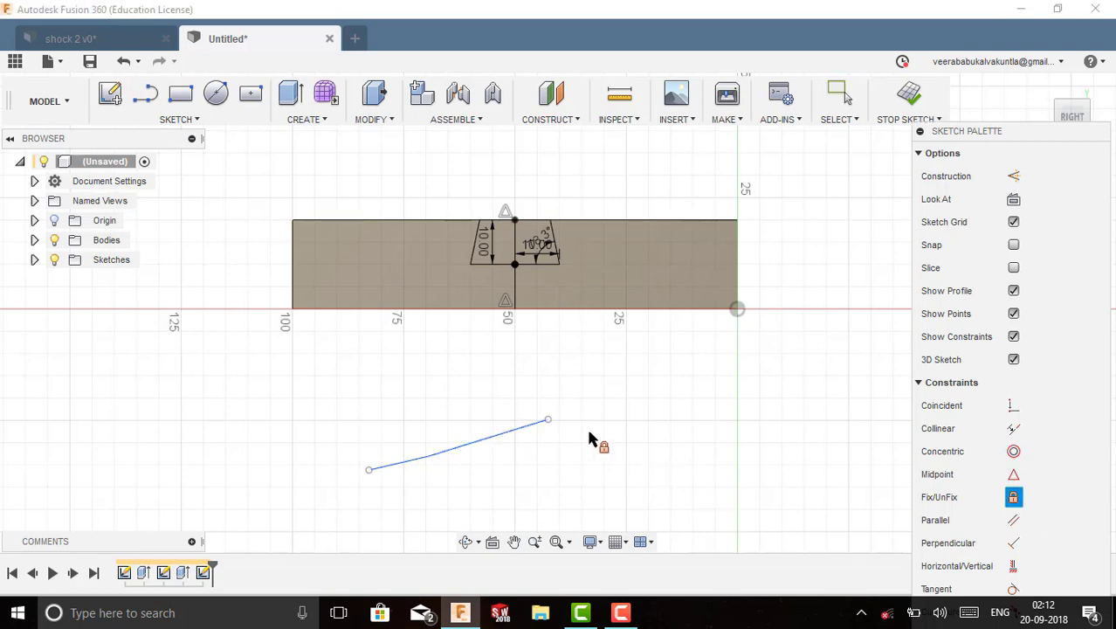
click(505, 437)
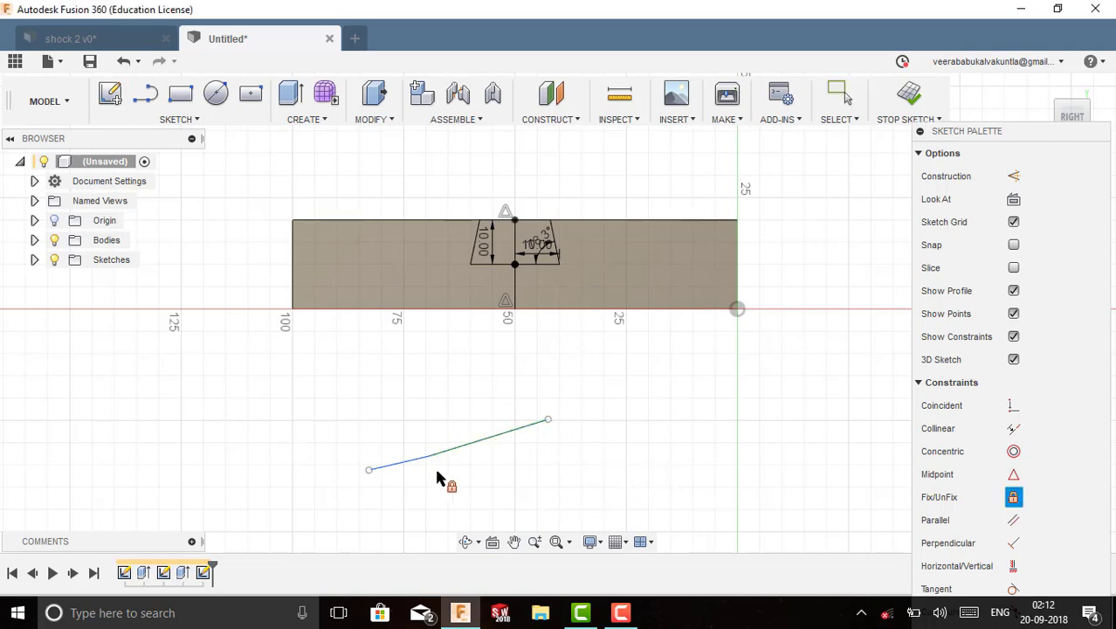
click(411, 463)
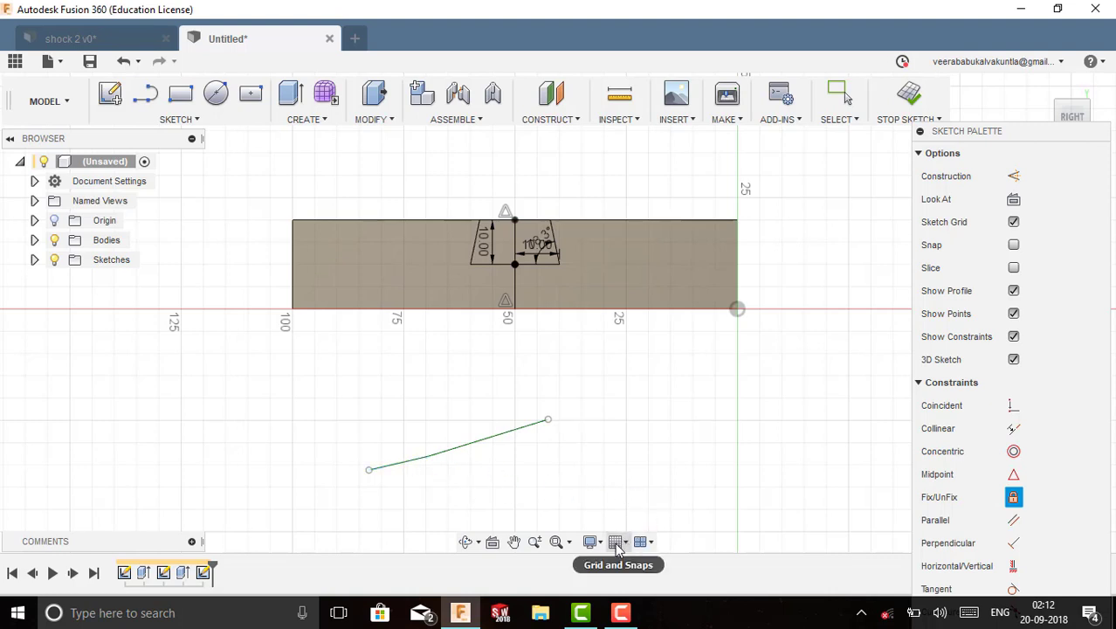
key(Escape)
drag(550, 428, 352, 425)
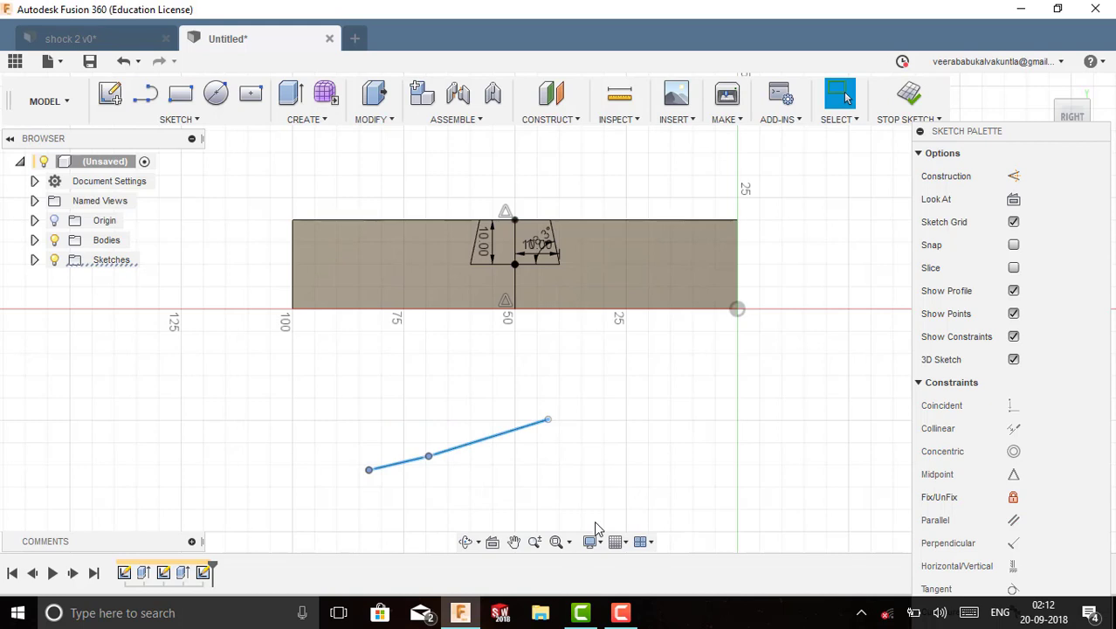
key(Delete)
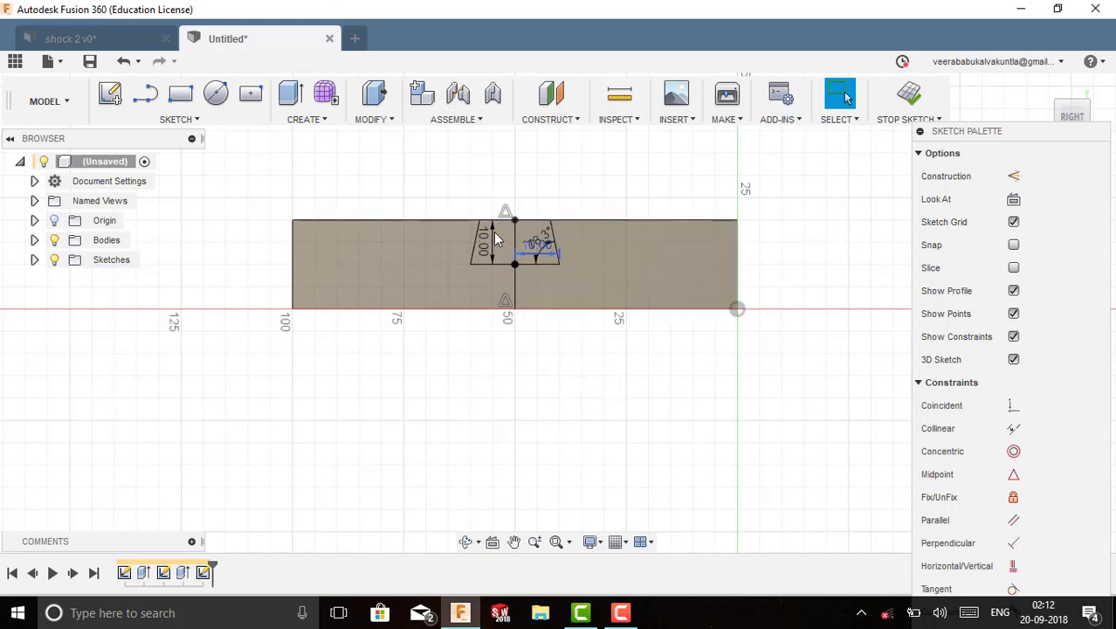
Step: Extrude both halves of the side-face trapezoid 245 mm into the plate as a cut, and return to the home view
click(295, 100)
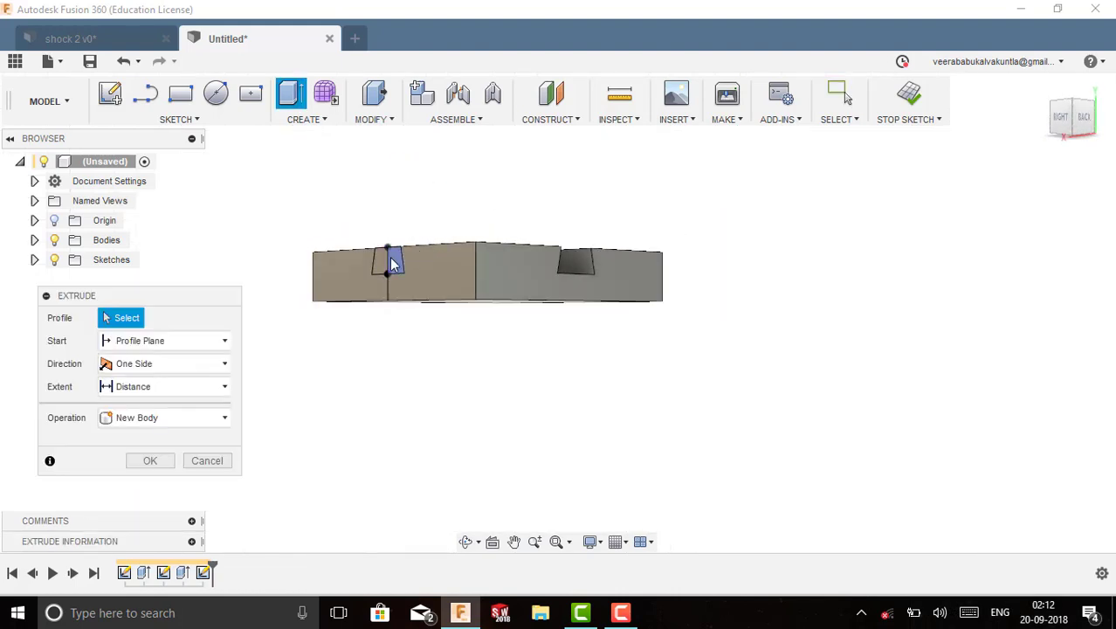
click(387, 258)
scroll(378, 273, up, 3)
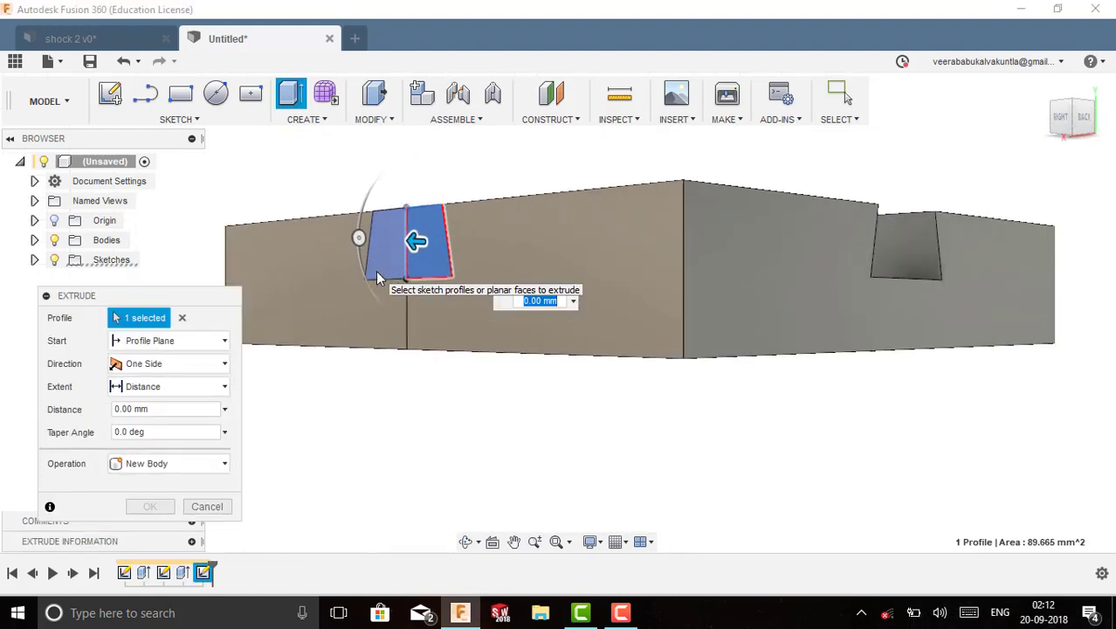
click(421, 239)
scroll(379, 252, down, 3)
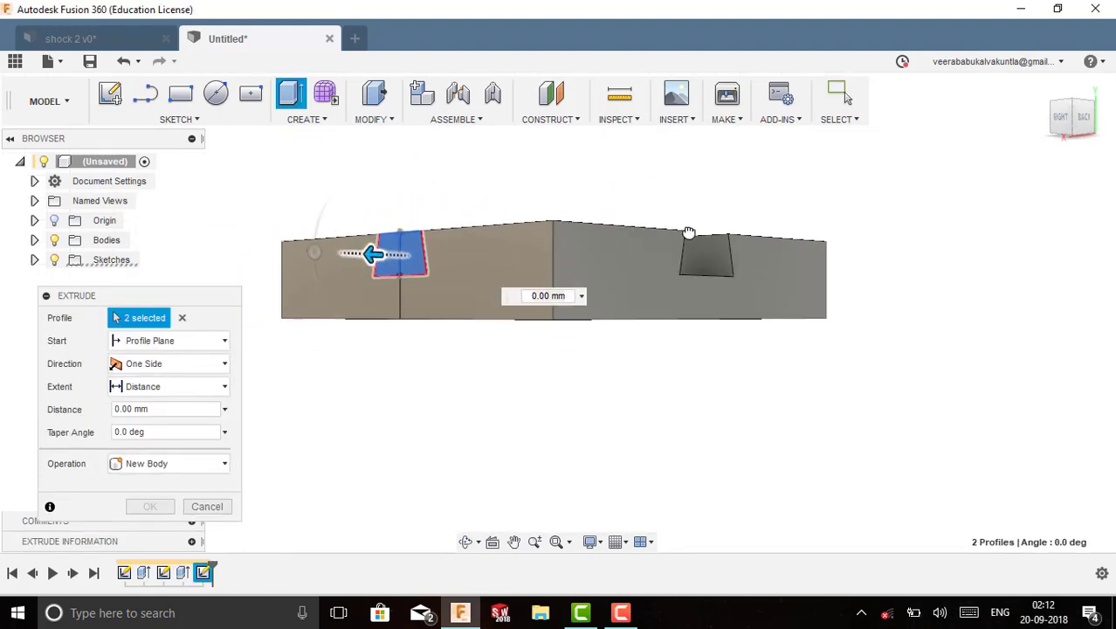
drag(374, 251, 920, 277)
click(142, 528)
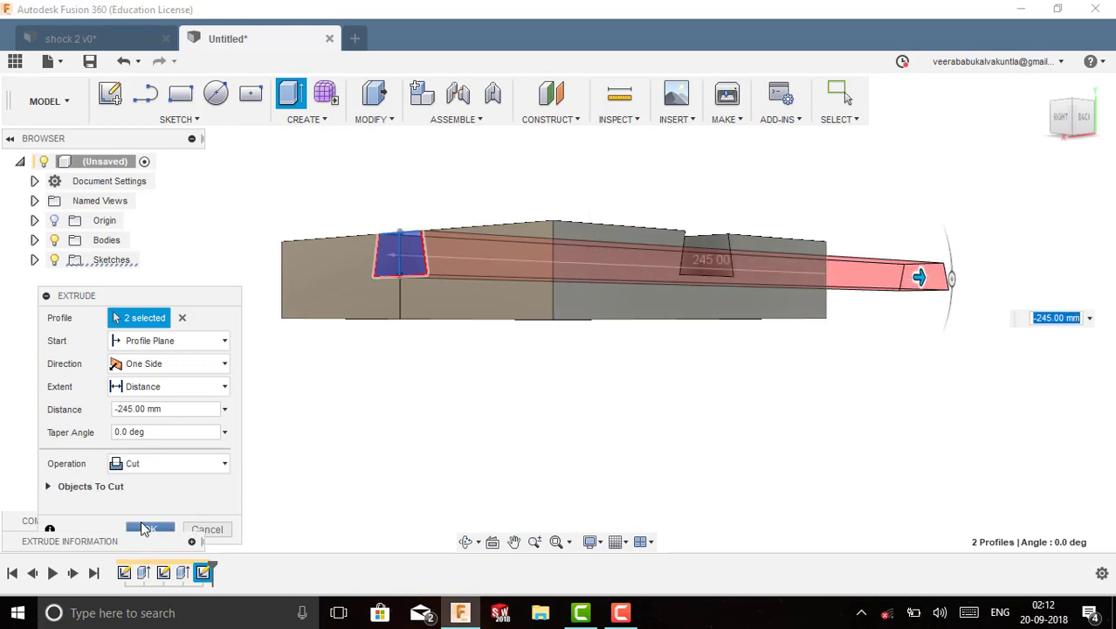
scroll(486, 368, down, 4)
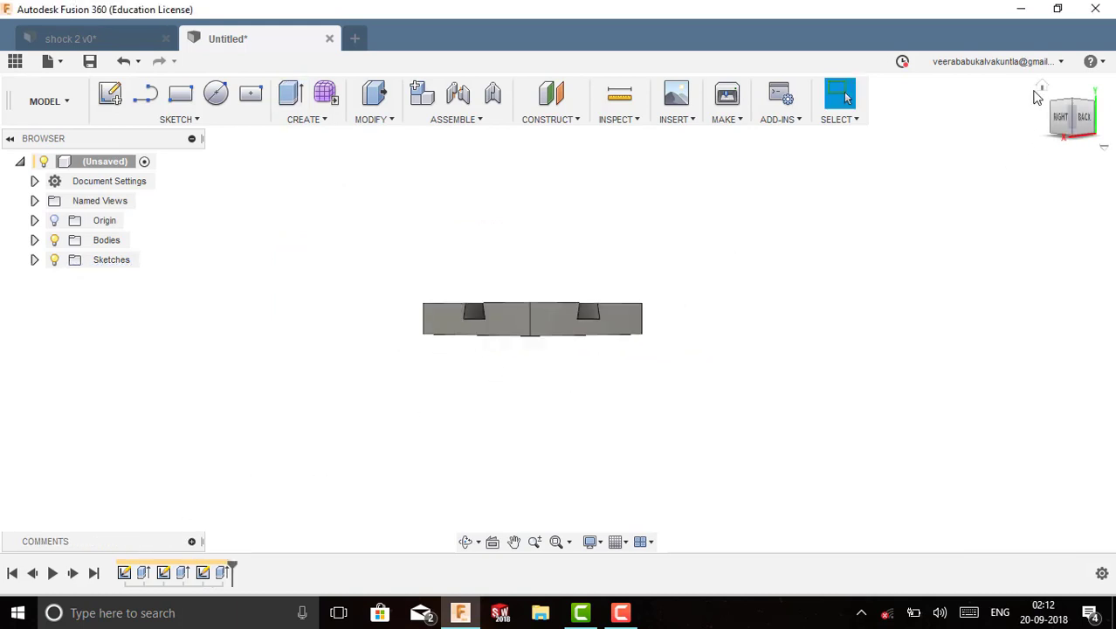
click(1040, 89)
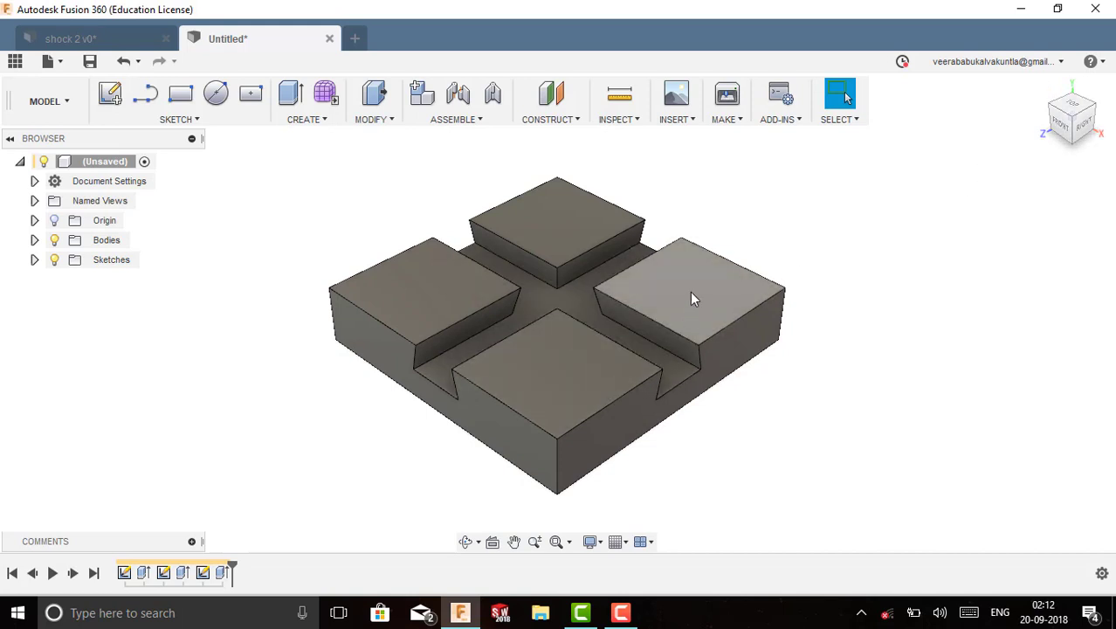
Step: Hide the bodies and paste the copied trapezoid at the origin of a new sketch on the front plane
click(54, 240)
click(110, 97)
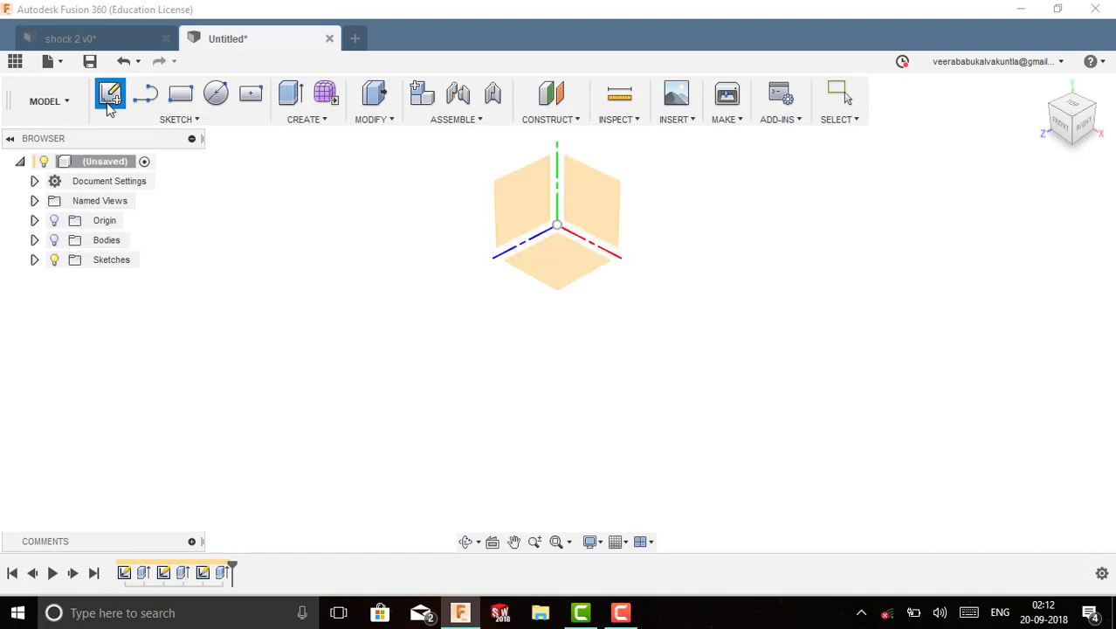
click(579, 220)
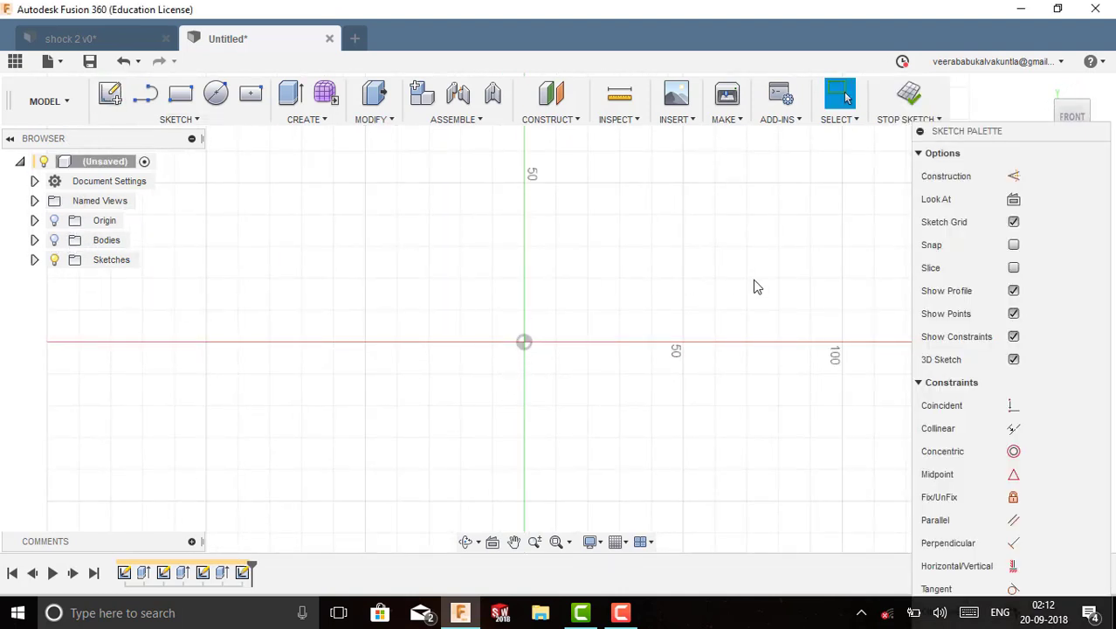
key(ctrl+v)
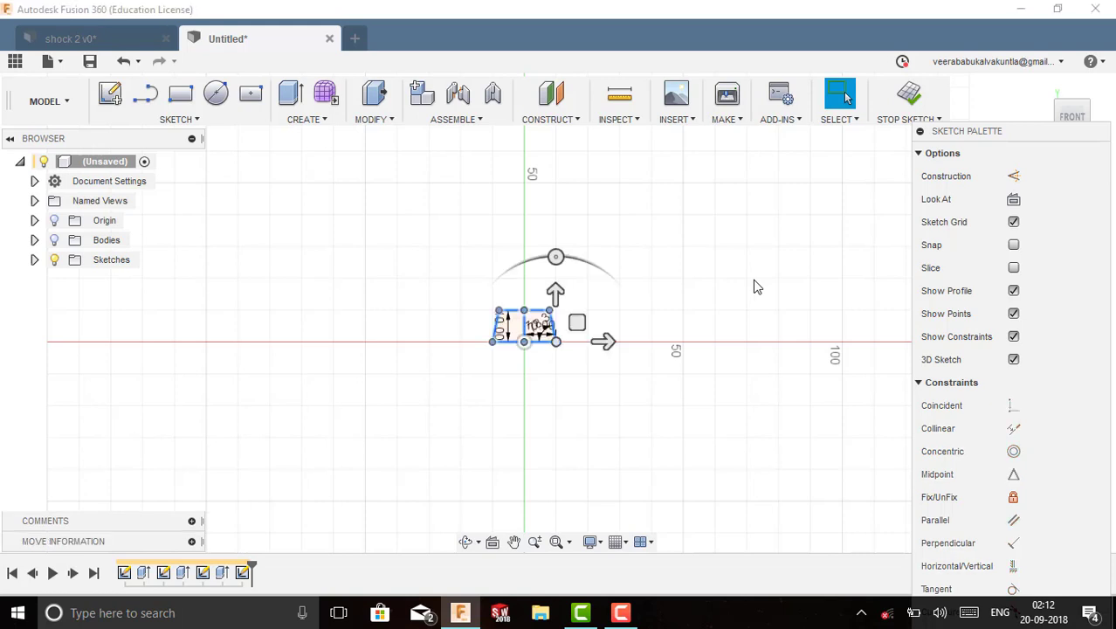
drag(617, 340, 733, 339)
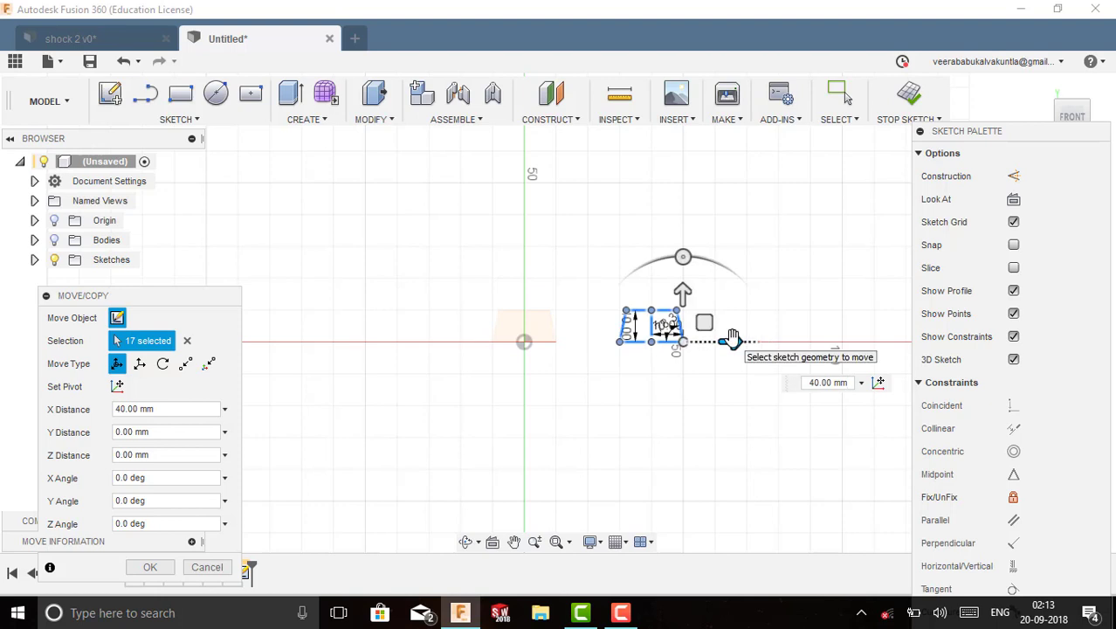
key(Escape)
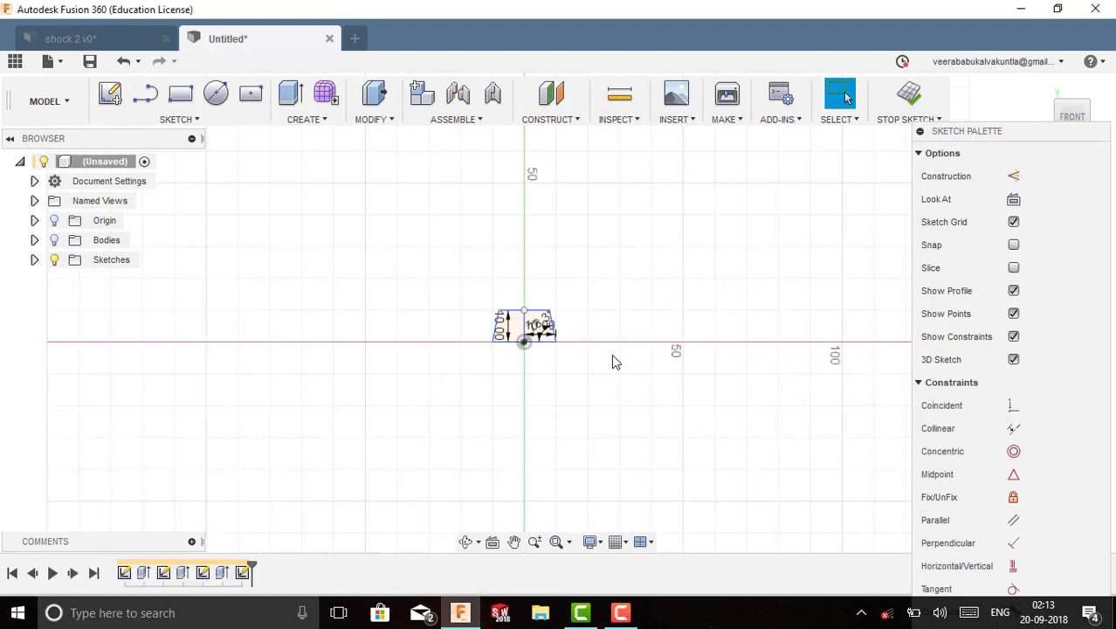
Step: Place a second copy of the trapezoid in the sketch, moved 35 mm along X from the first
scroll(559, 356, up, 3)
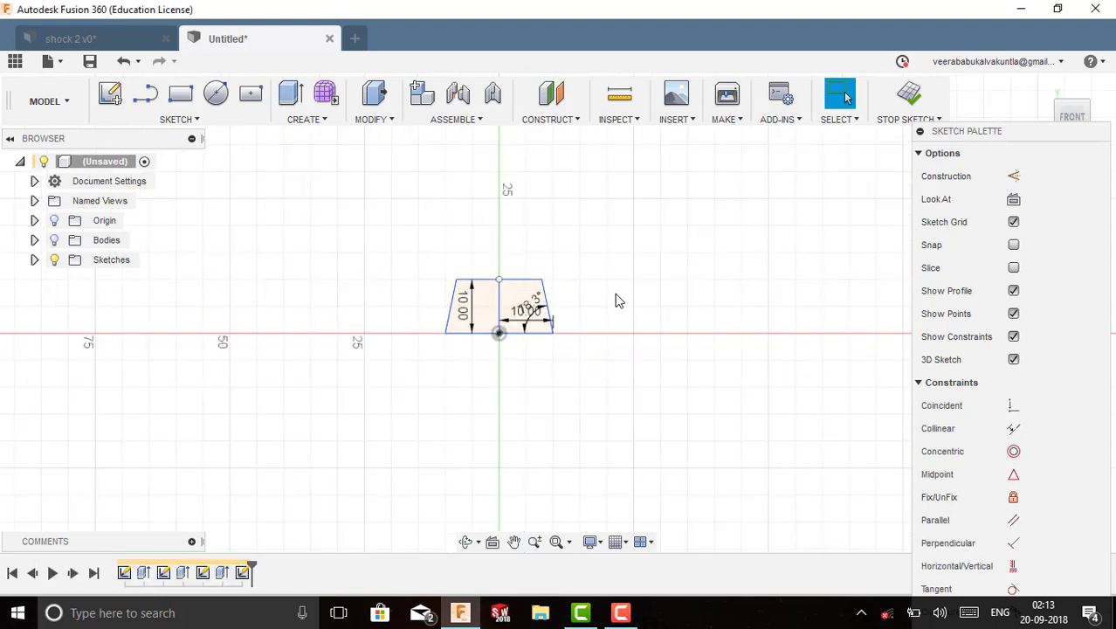
key(ctrl+a)
key(m)
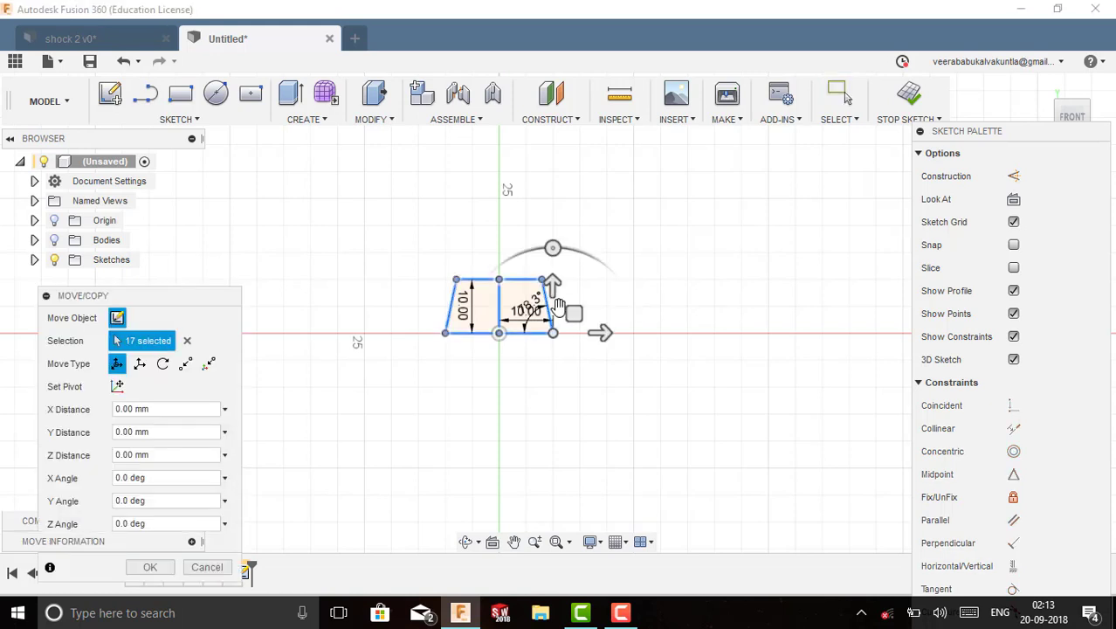
drag(600, 332, 789, 333)
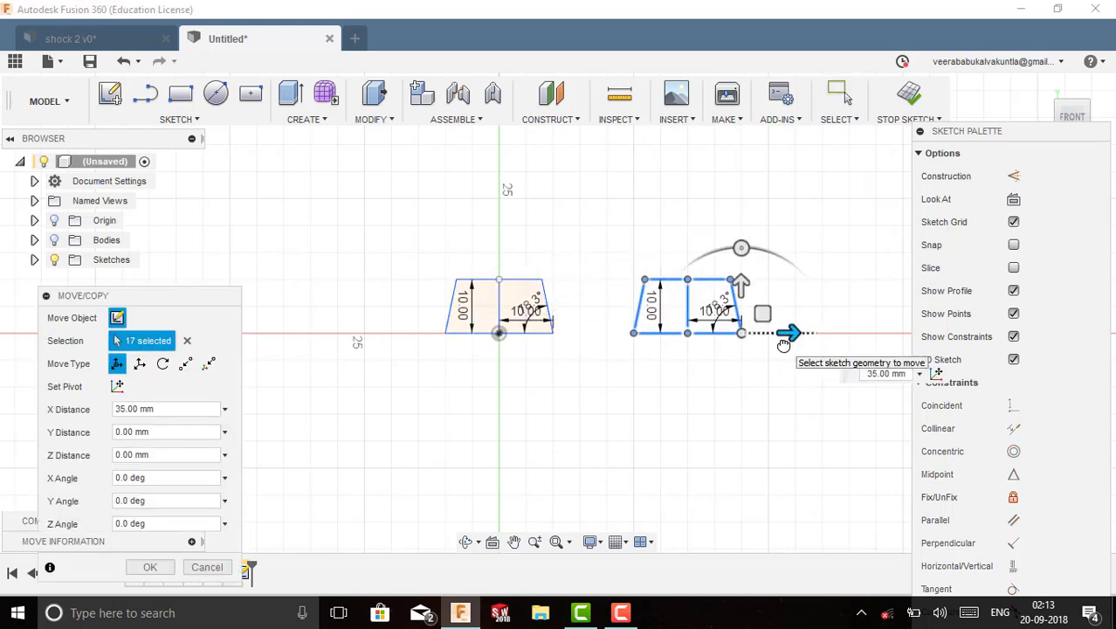
key(Return)
scroll(812, 264, down, 1)
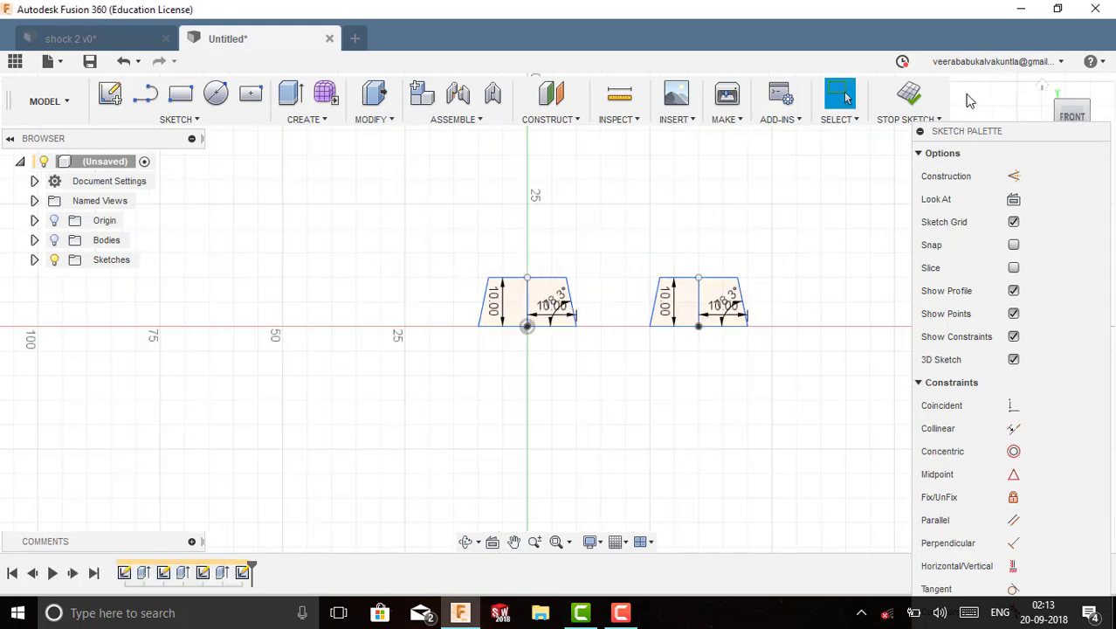
Step: Extrude both trapezoids 20 mm as new bodies, showing the Bodies folder again and hiding only the plate, Body1
click(293, 93)
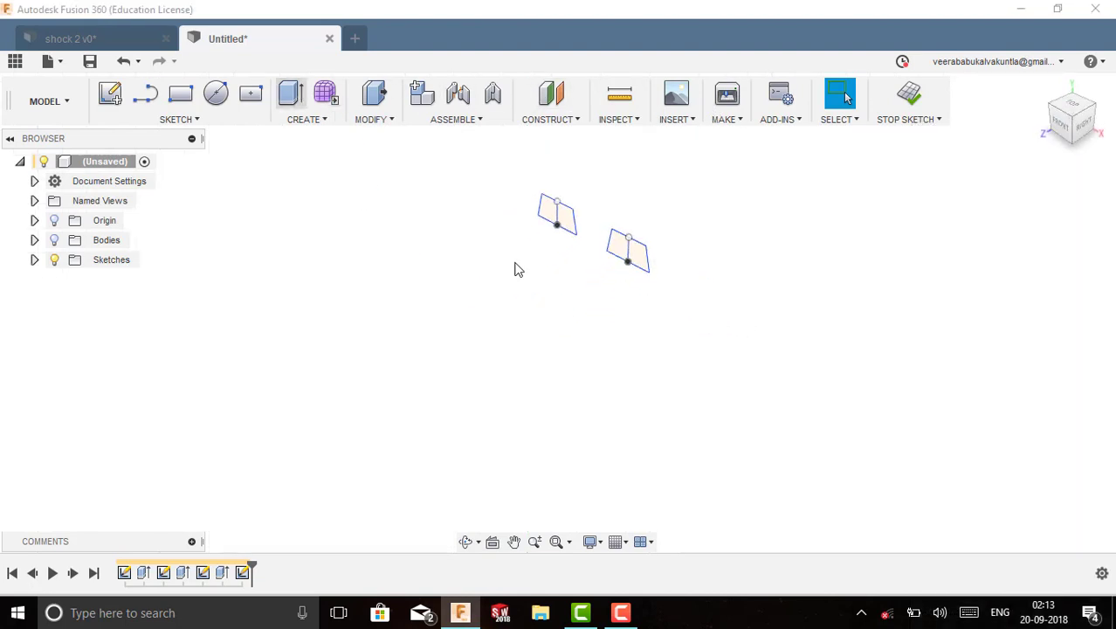
click(564, 214)
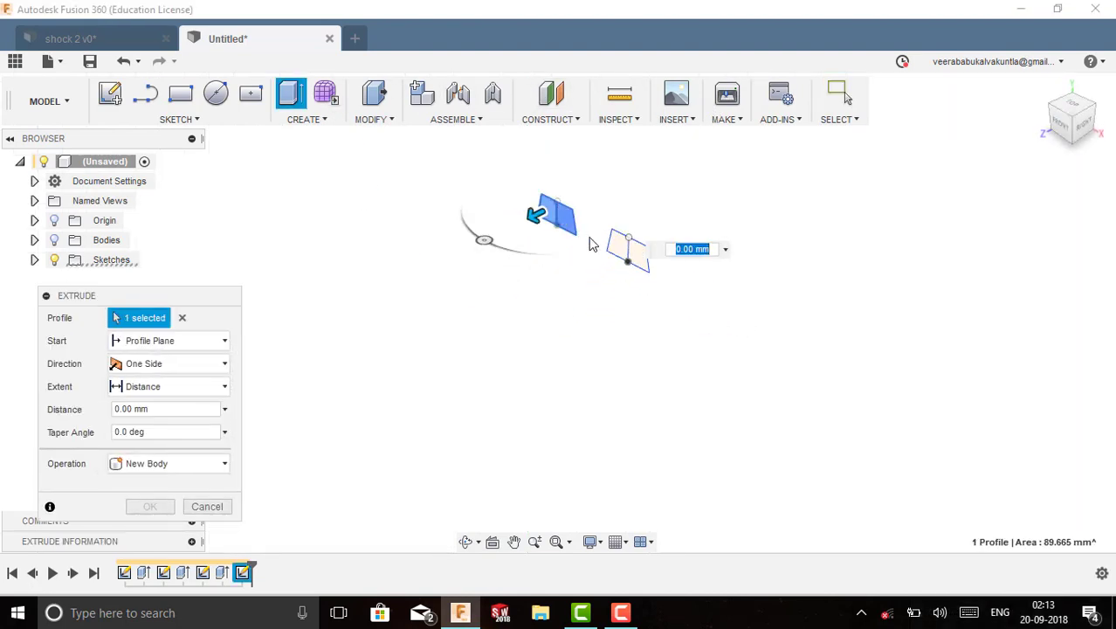
click(626, 249)
click(636, 256)
click(621, 253)
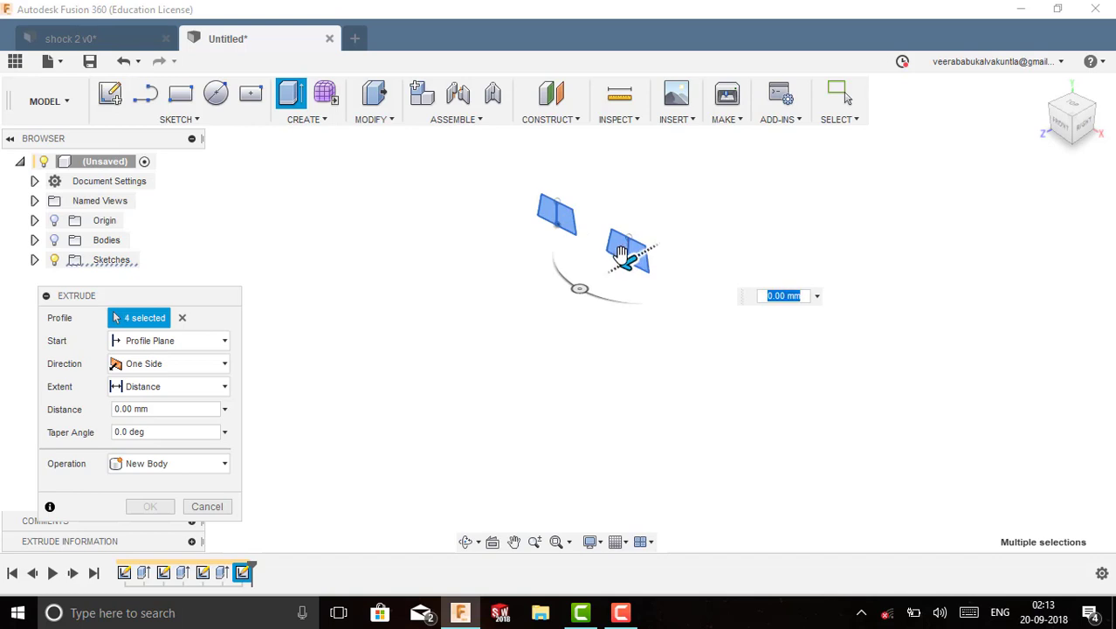
drag(638, 272, 599, 292)
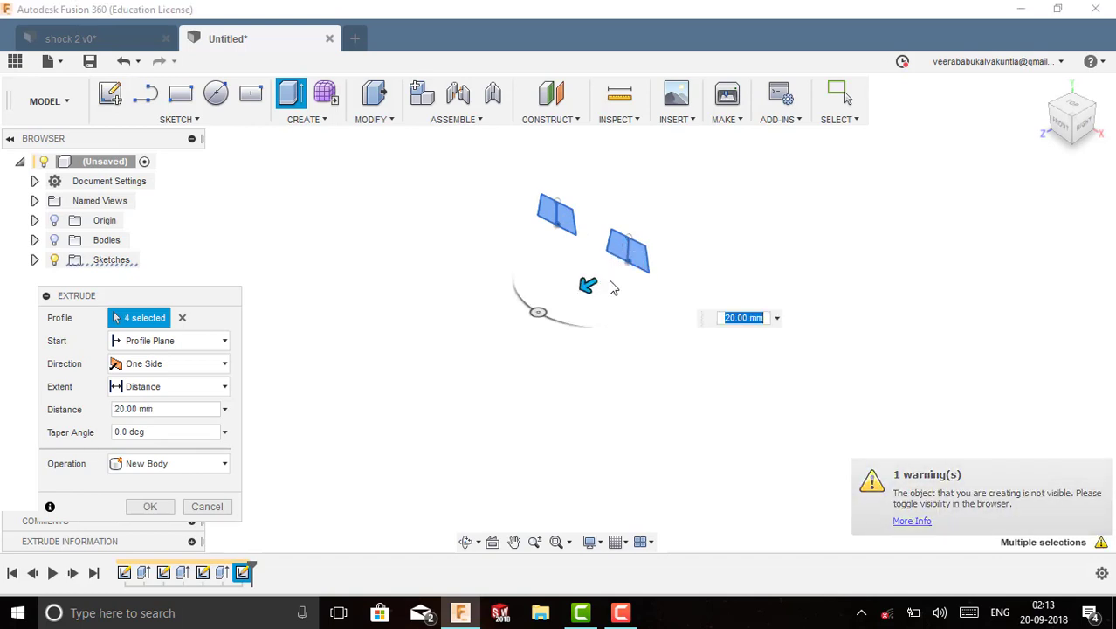
click(55, 241)
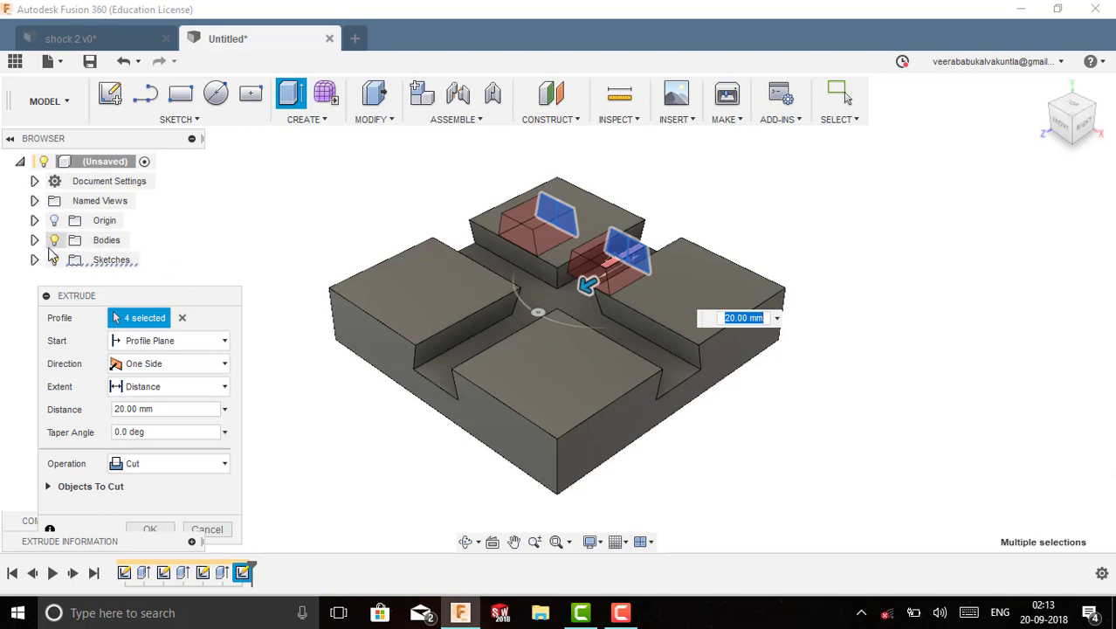
click(34, 241)
click(69, 260)
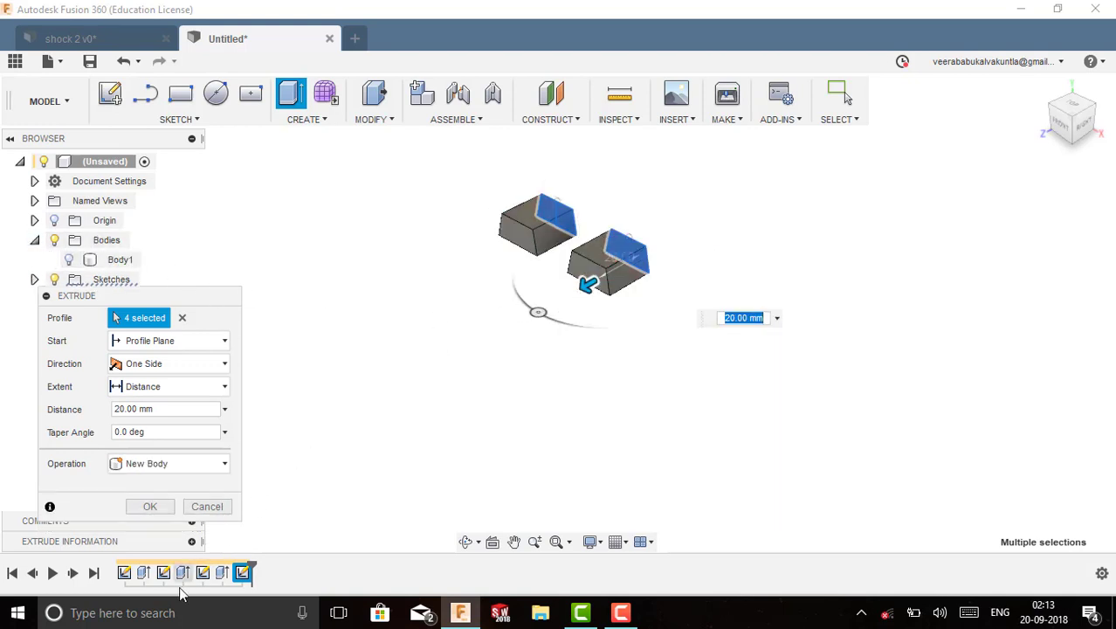
click(149, 507)
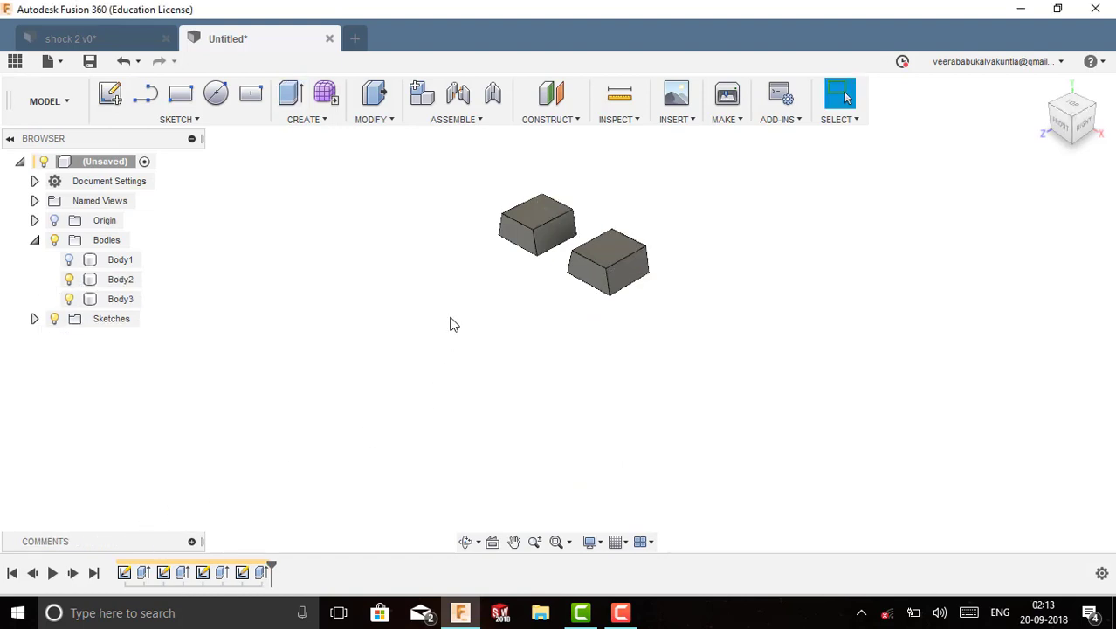
Step: Start a sketch on the upper face of the block at the origin and draw an 8 mm circle at its centre
scroll(529, 208, up, 2)
right_click(542, 210)
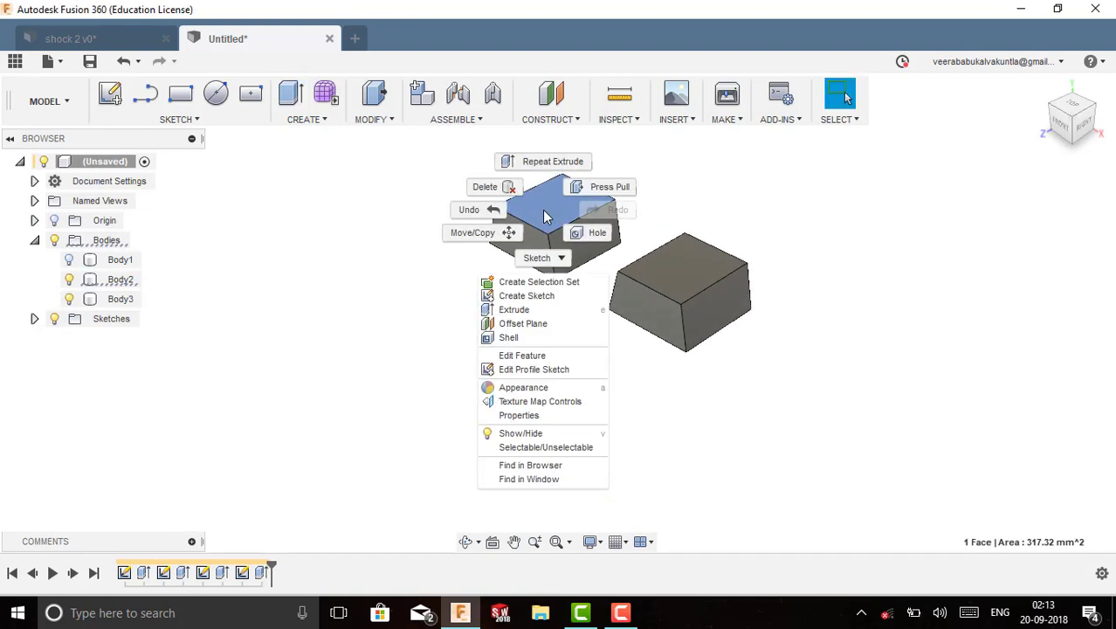
click(526, 295)
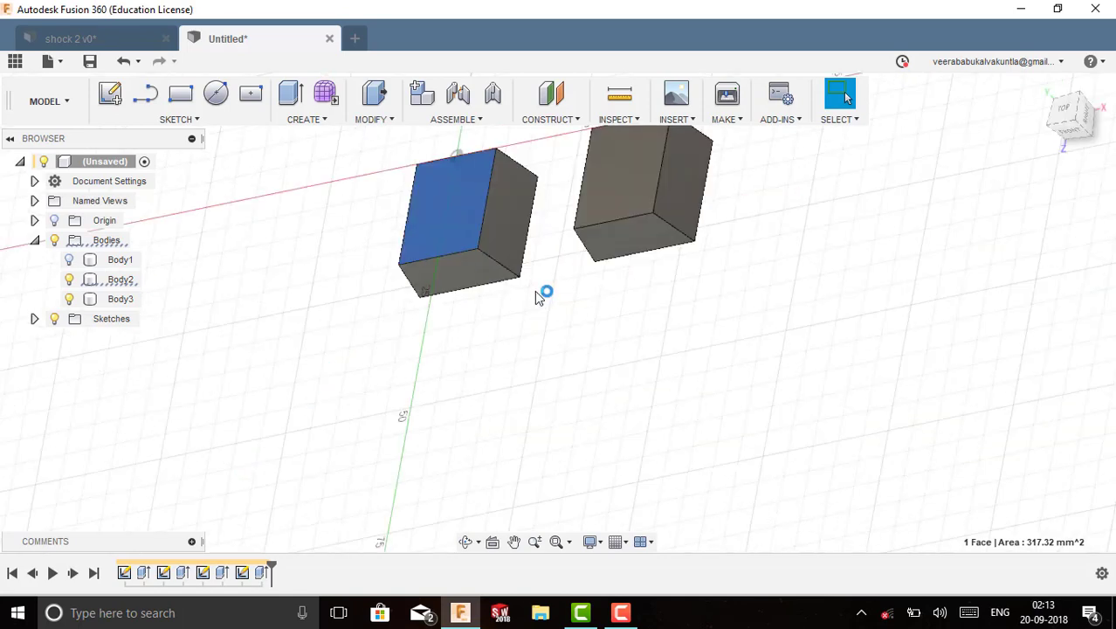
click(216, 94)
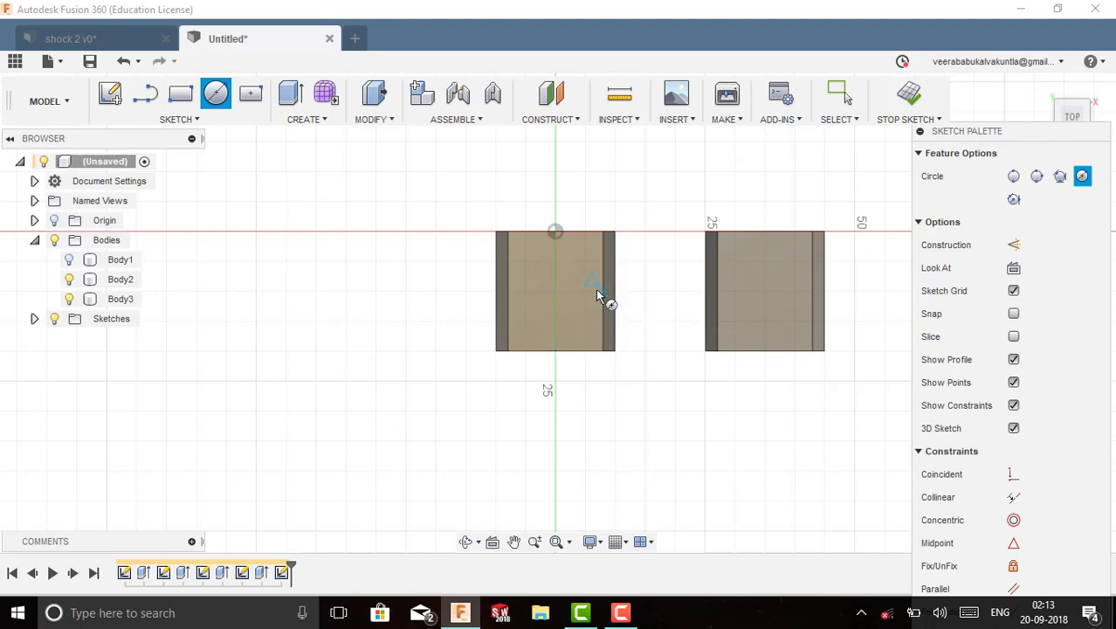
click(557, 293)
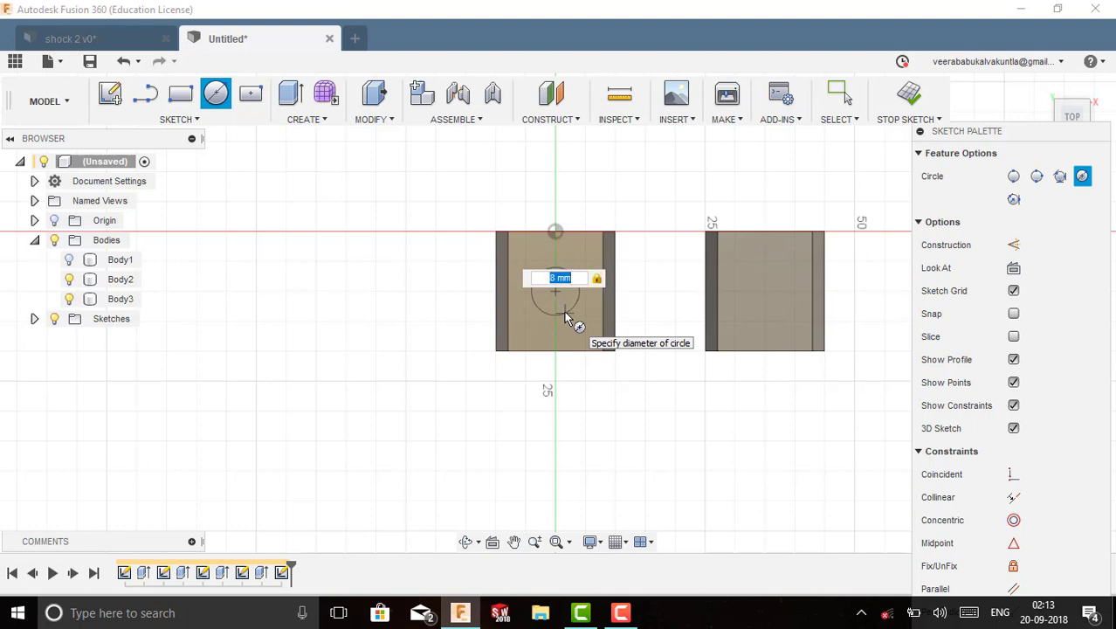
key(Return)
key(Escape)
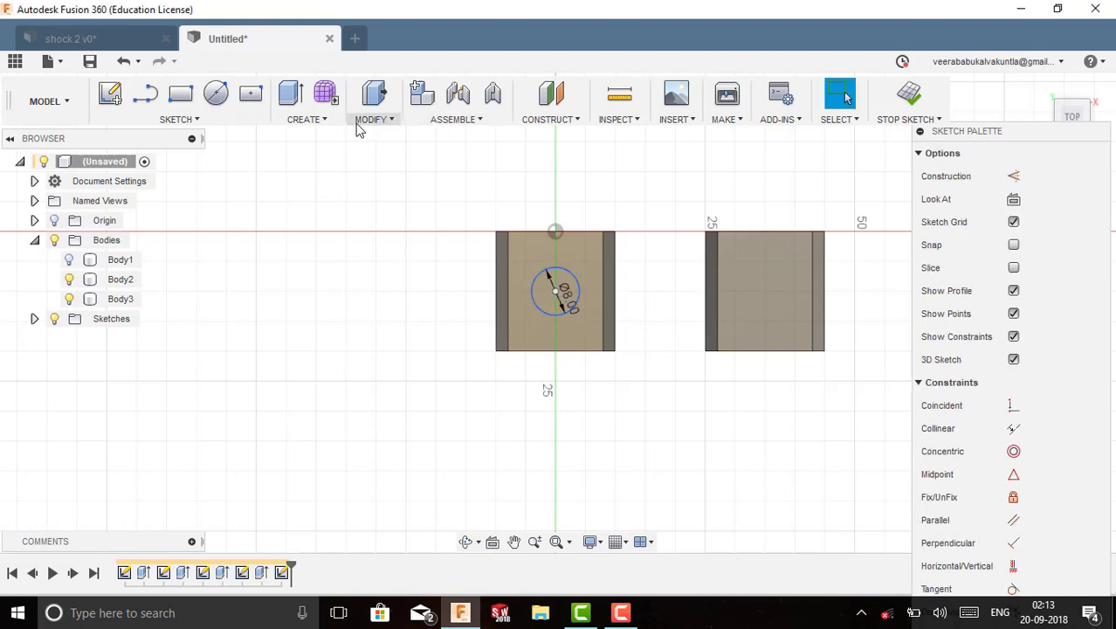
Step: Draw an 8 mm circle at the centre of the second block's upper face
click(216, 93)
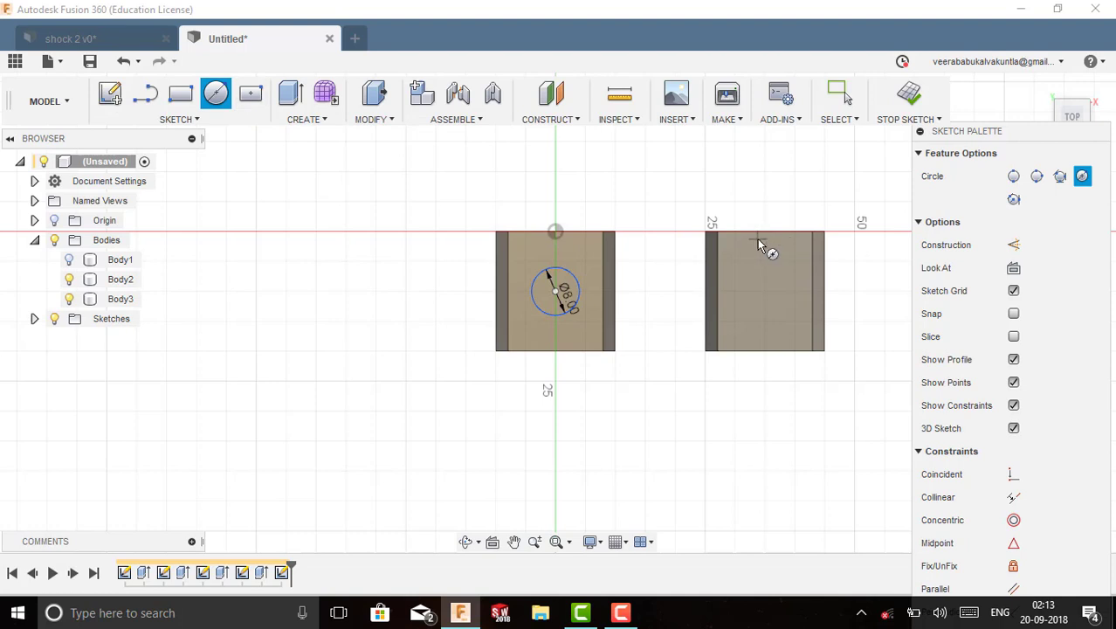
click(764, 291)
text(8)
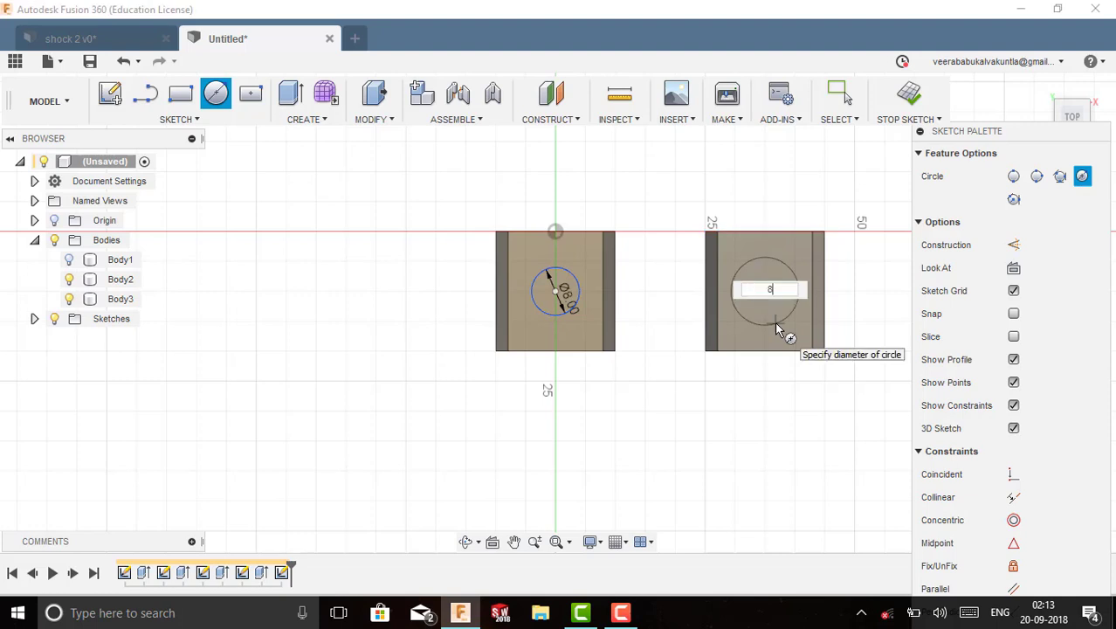
key(Tab)
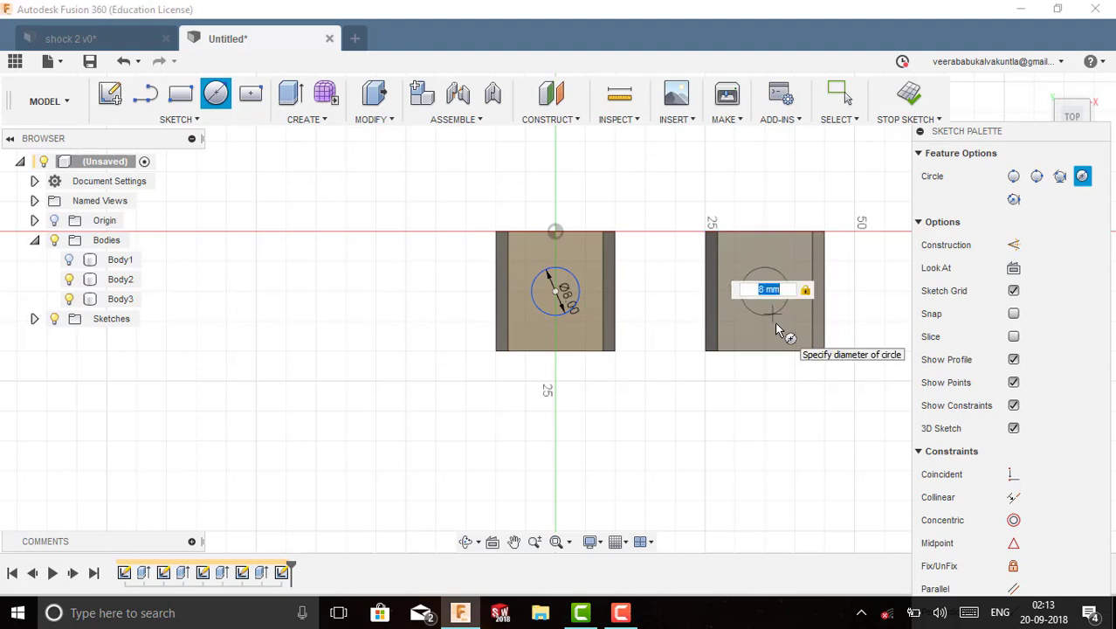
key(Return)
key(Escape)
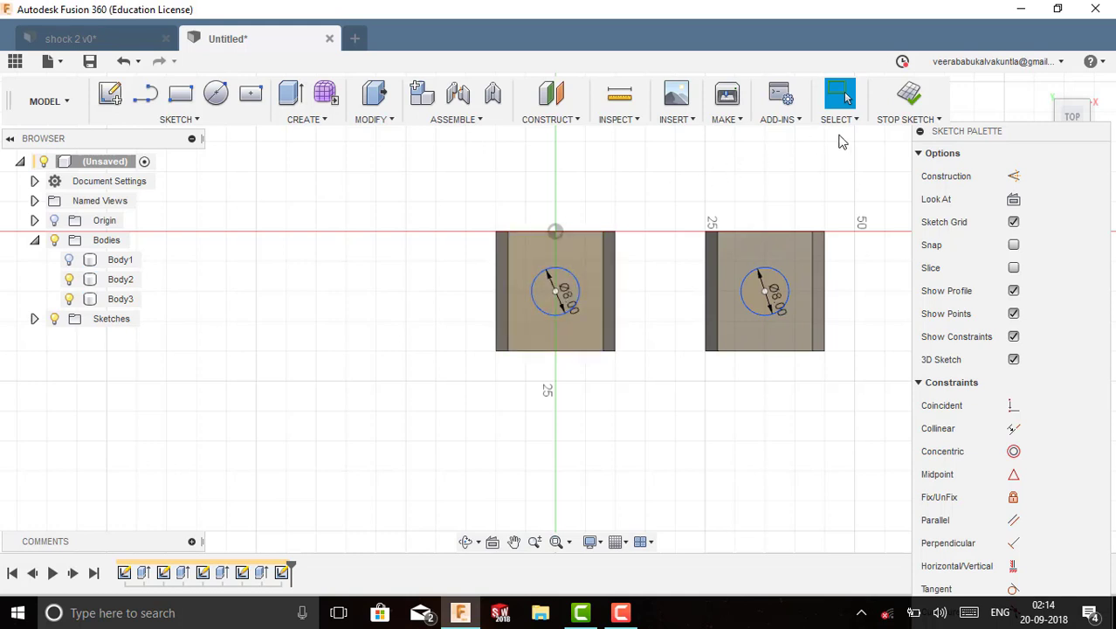
Step: Extrude both 8 mm circles -25 mm as a cut down through the two blocks
click(302, 98)
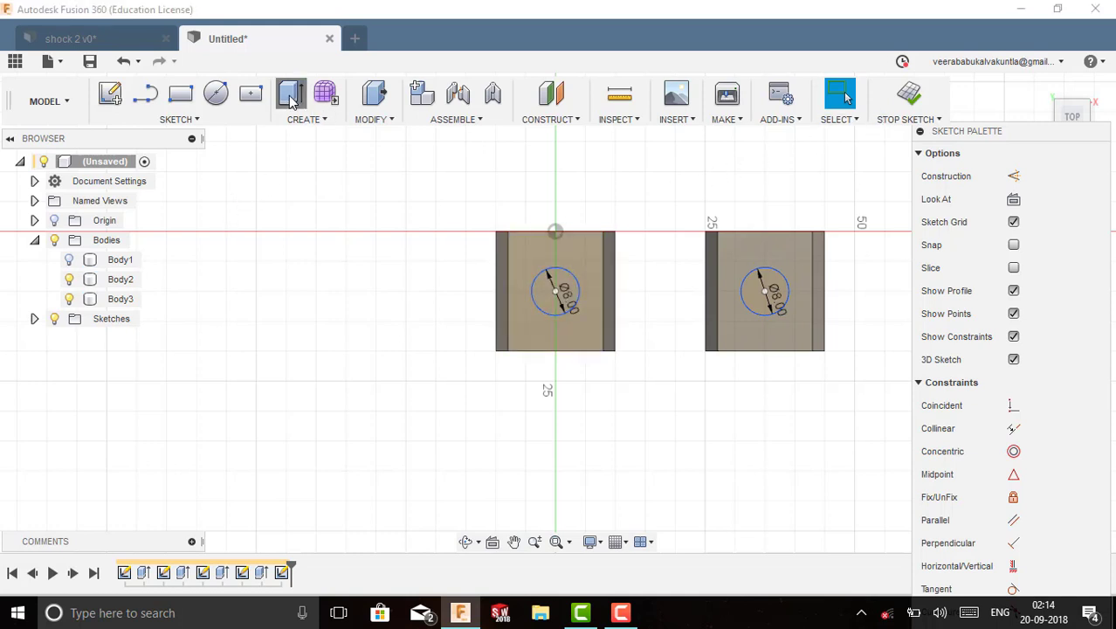
click(543, 204)
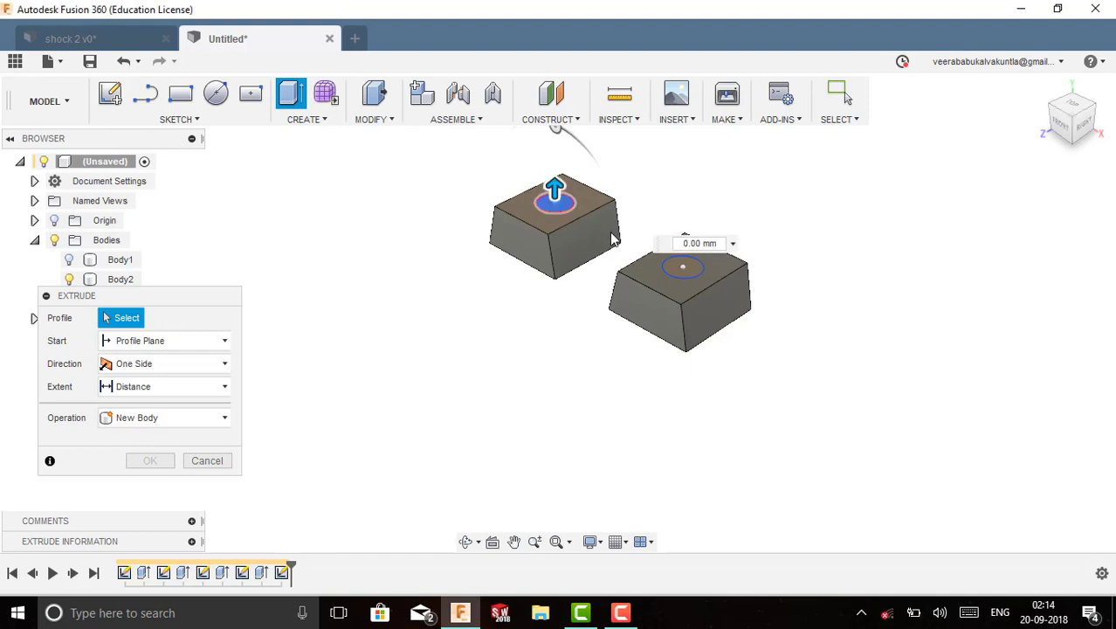
click(672, 267)
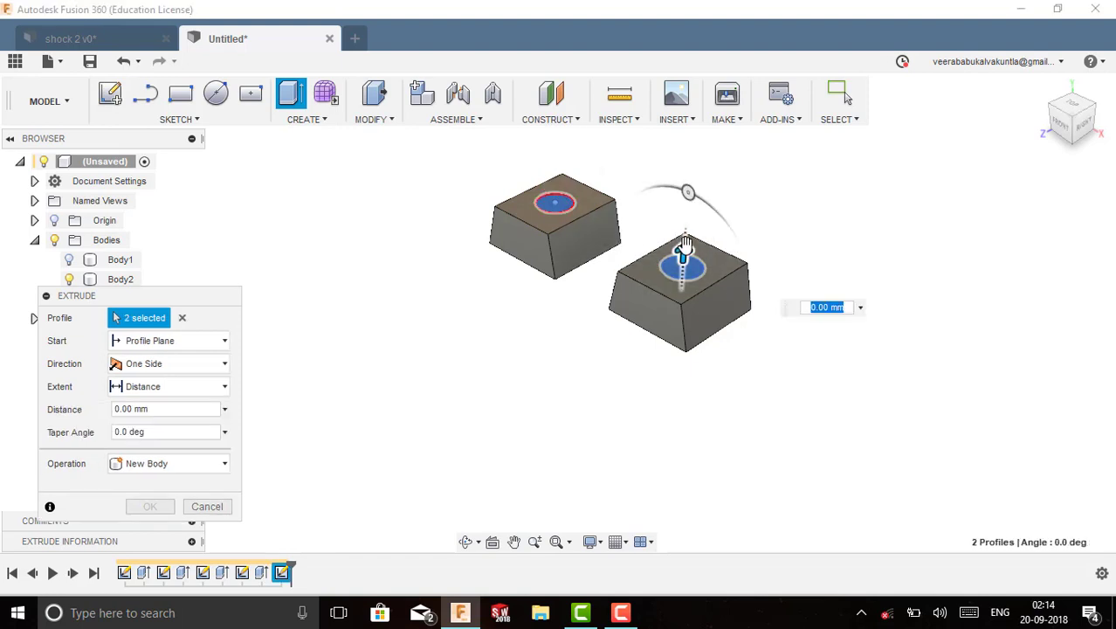
text(-25)
click(148, 535)
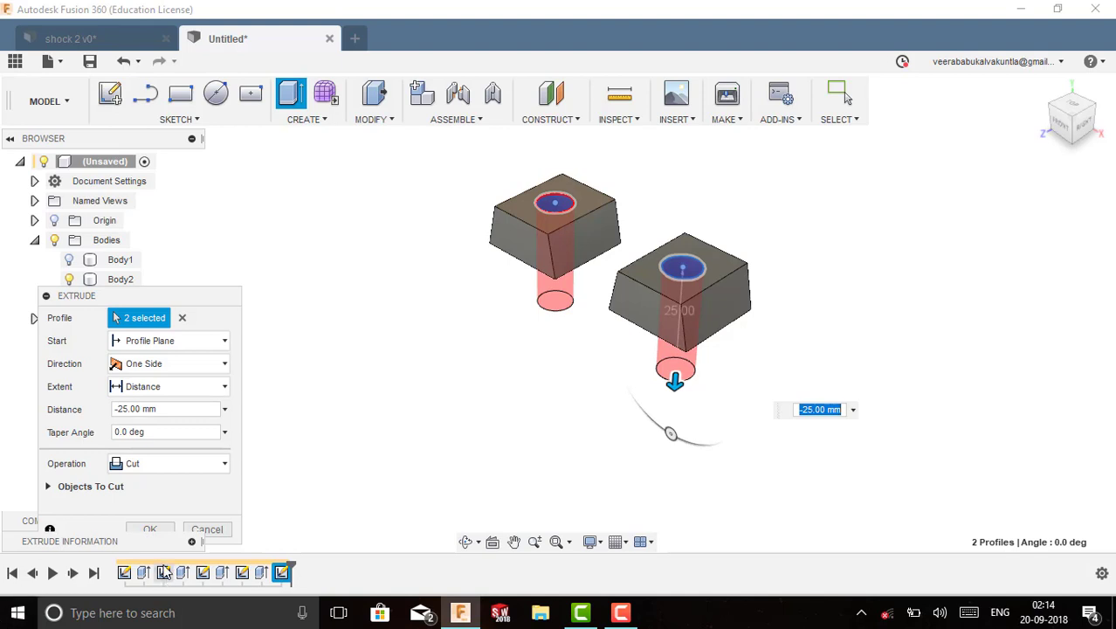
Step: Complete the -25 mm cut through the two blocks and hide both of them, Body2 and Body3
click(148, 527)
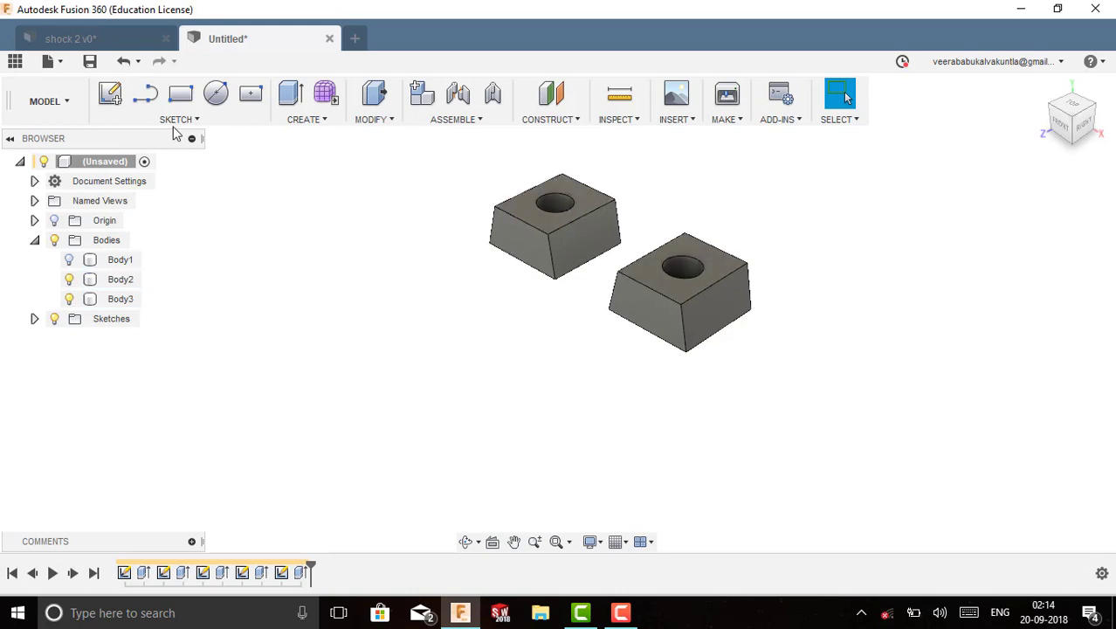
click(69, 278)
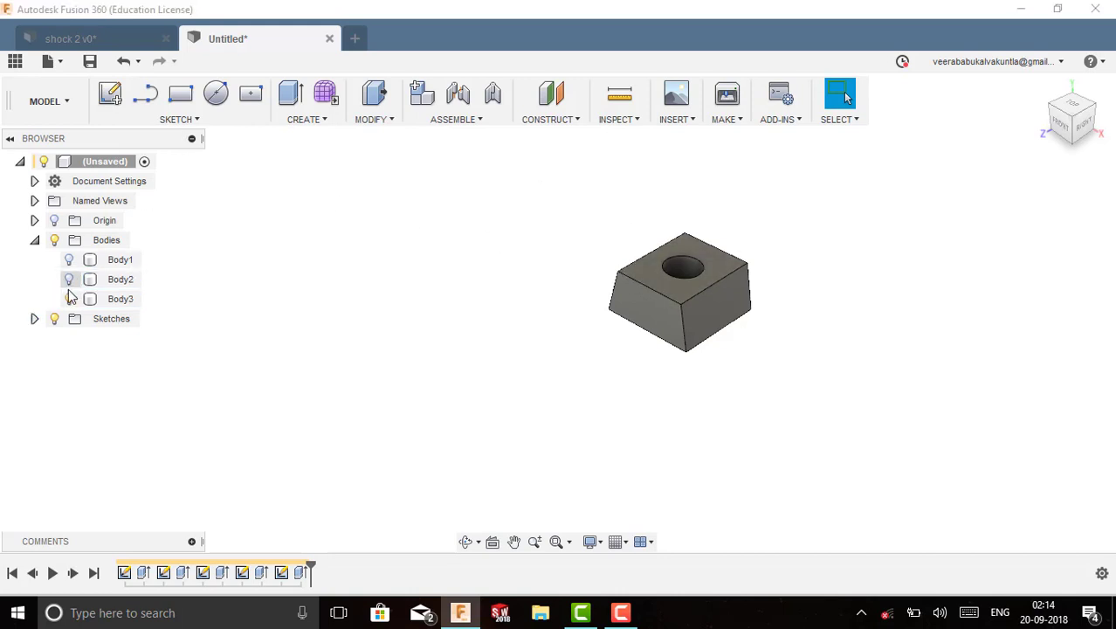
click(69, 298)
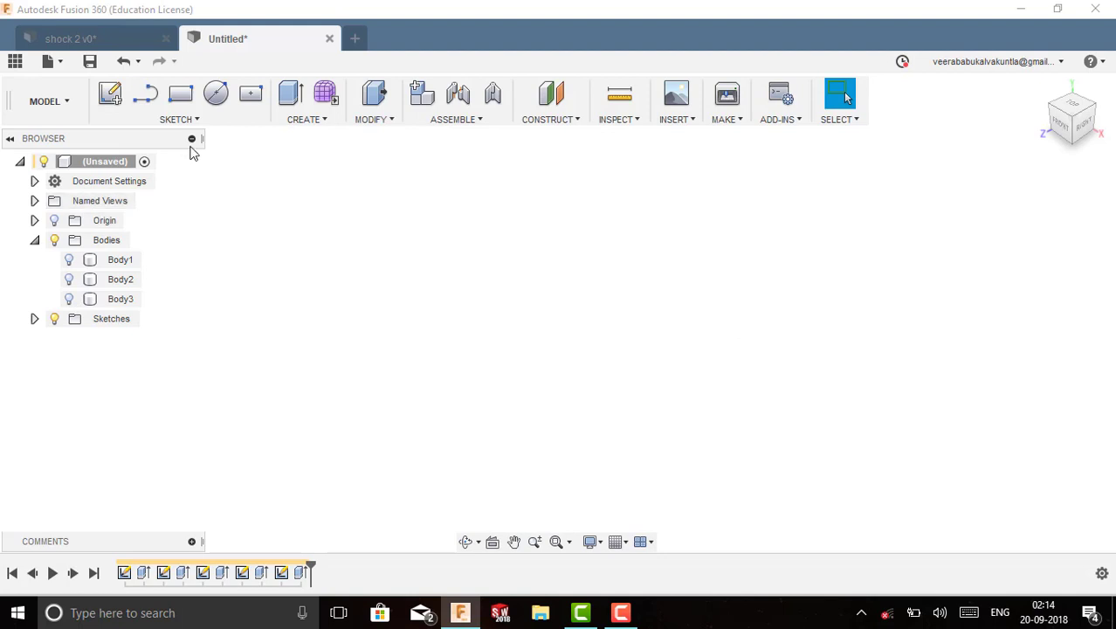
Step: Start a sketch on the horizontal origin plane and draw three circles in a row along the horizontal axis, the first about 9.5 mm at the origin
click(110, 95)
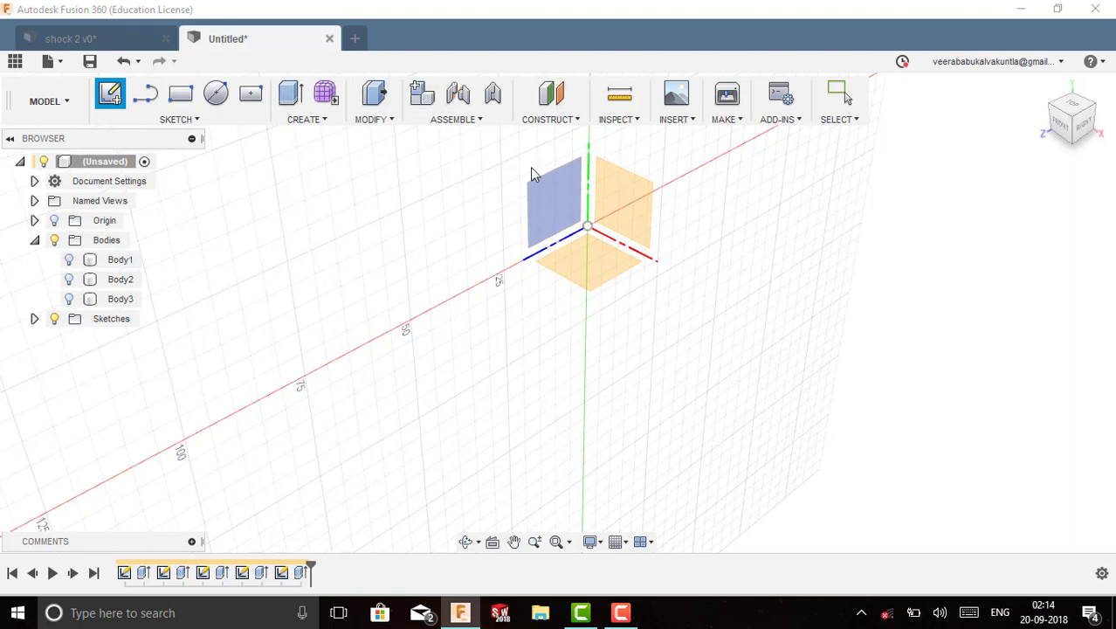
click(585, 276)
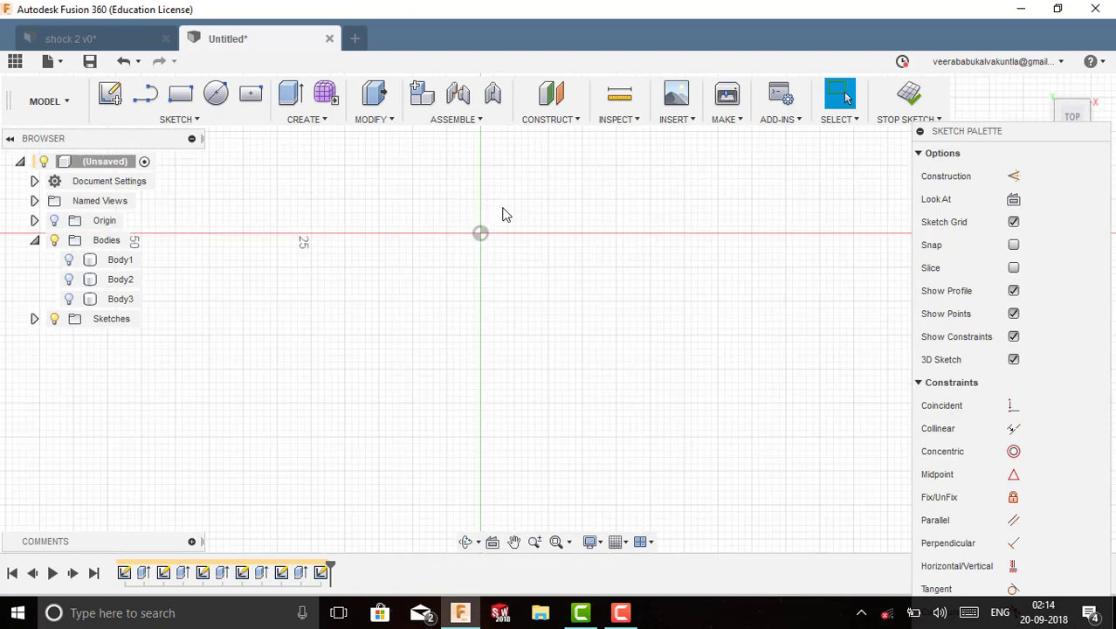
click(218, 104)
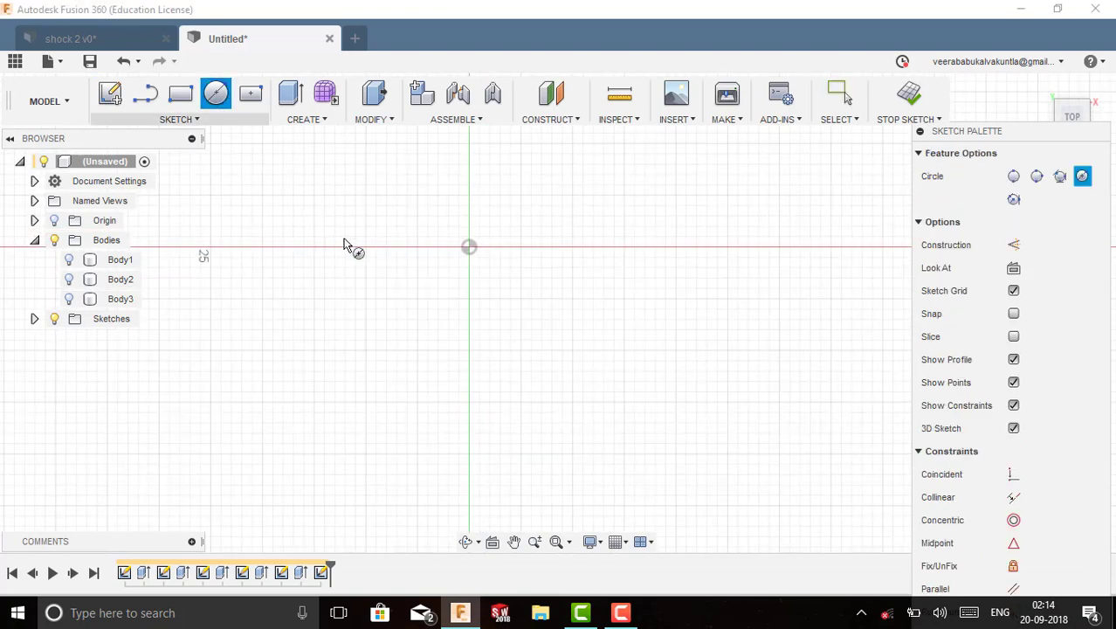
click(469, 246)
click(487, 297)
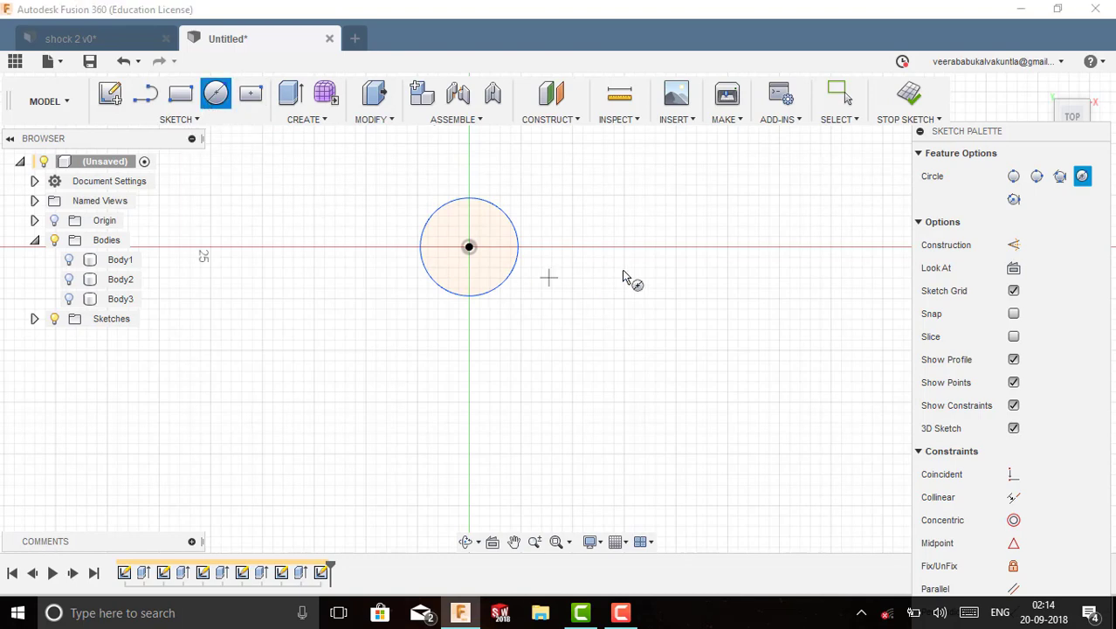
click(779, 246)
click(808, 289)
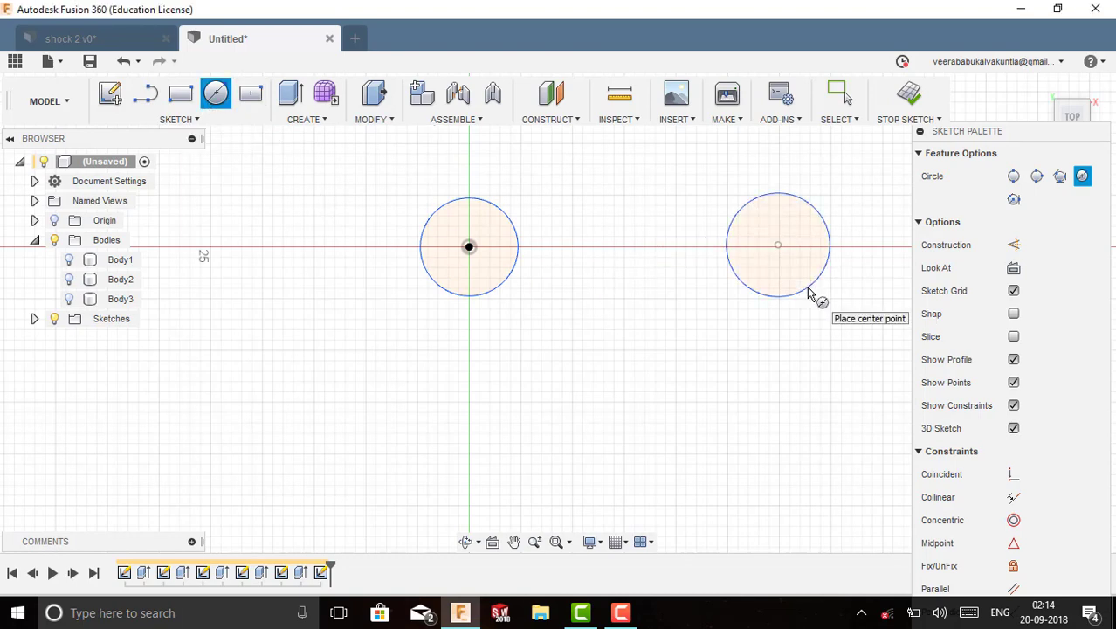
scroll(807, 285, down, 2)
middle_drag(715, 301, 553, 319)
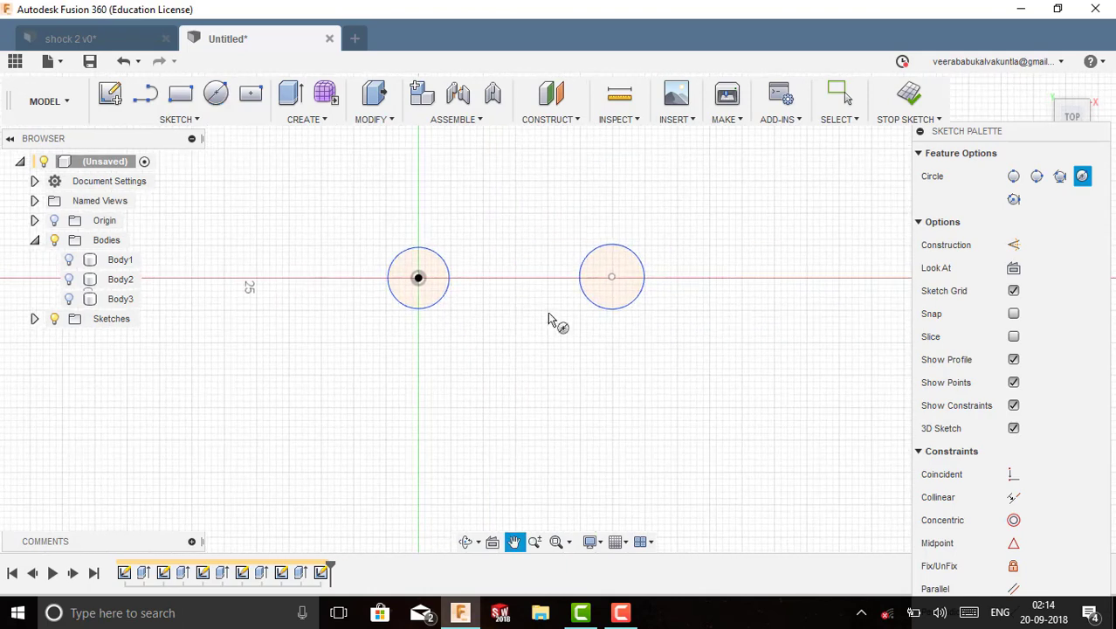
click(741, 278)
click(763, 315)
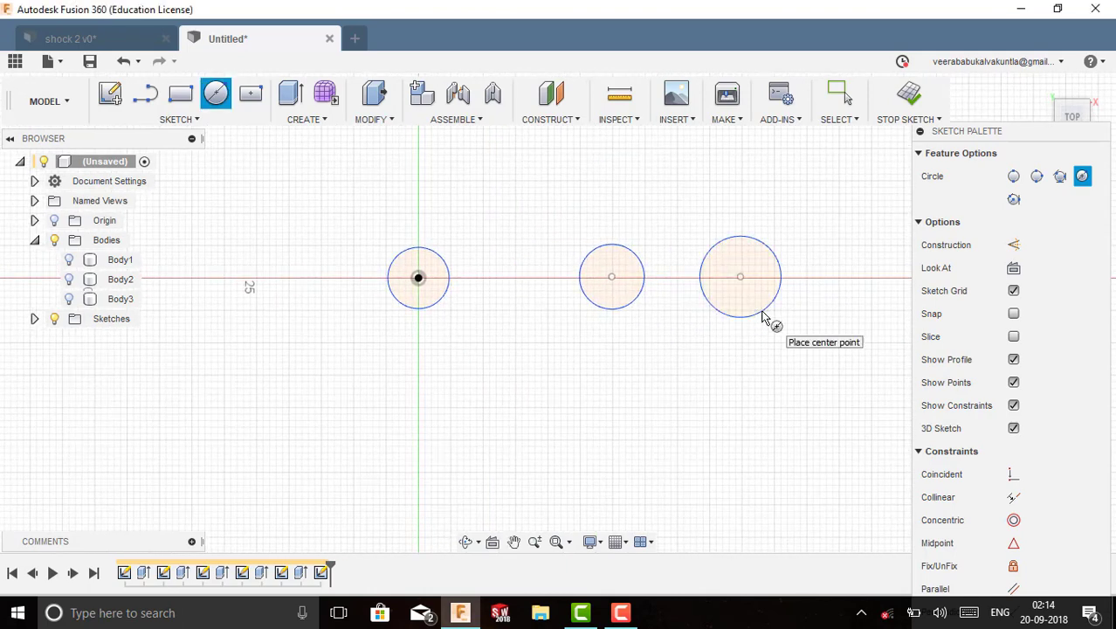
key(Escape)
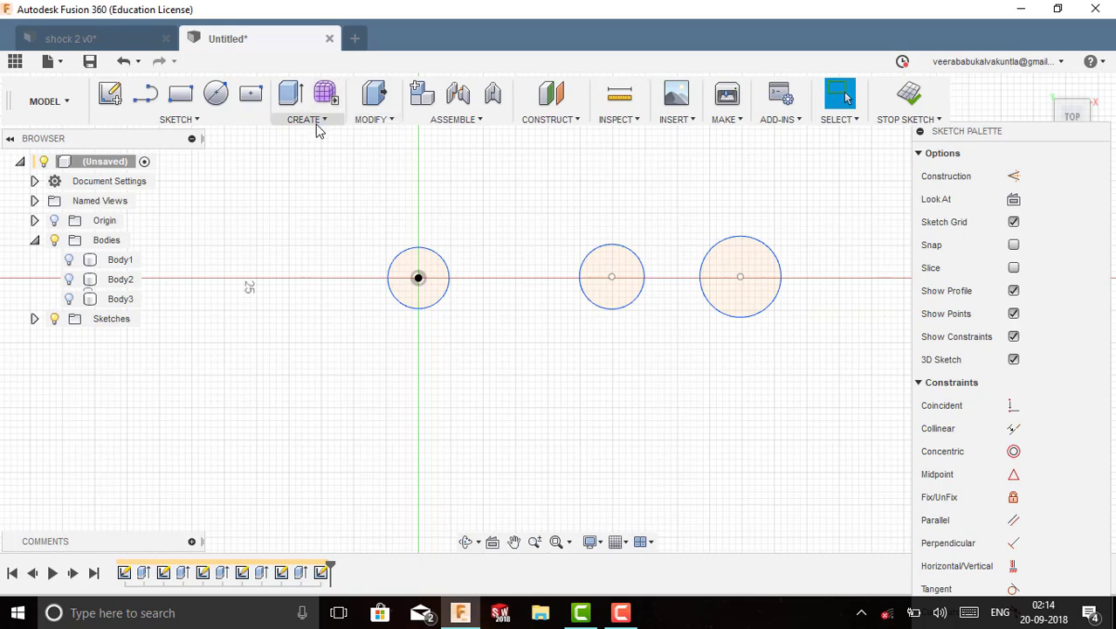
Step: Draw a smaller concentric circle inside each of the three circles, the one at the origin about 4.4 mm in diameter
click(226, 100)
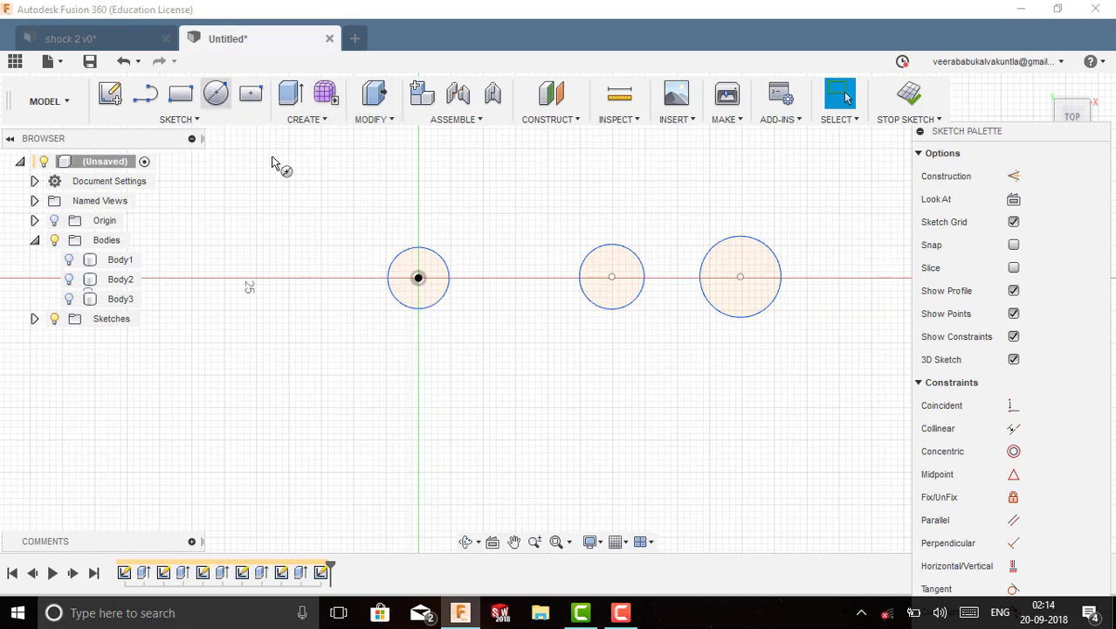
scroll(376, 276, up, 2)
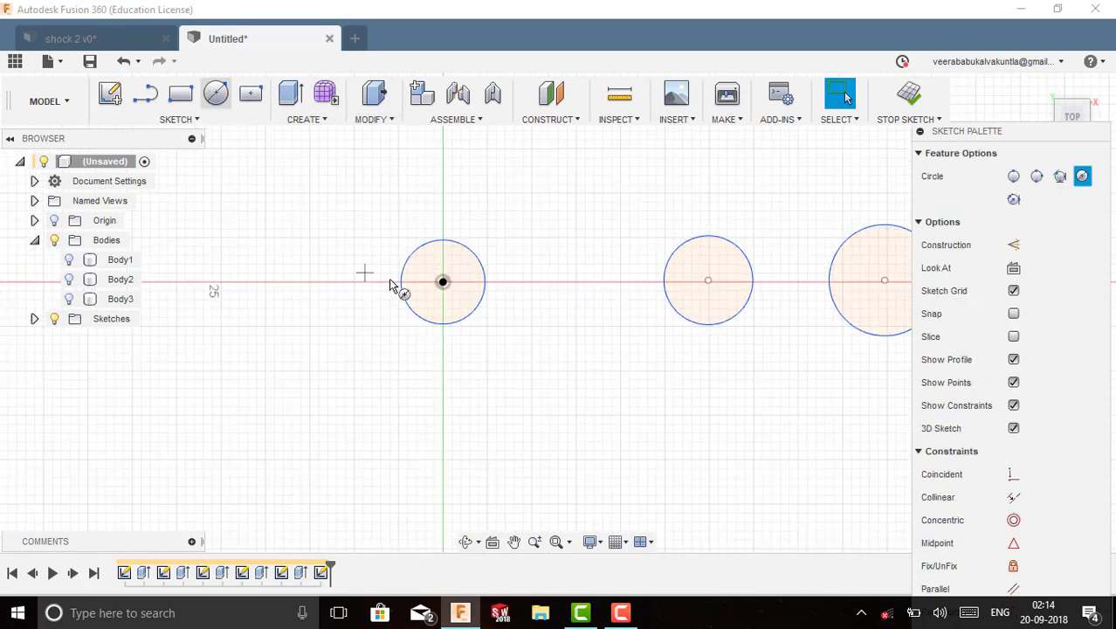
click(444, 282)
click(452, 299)
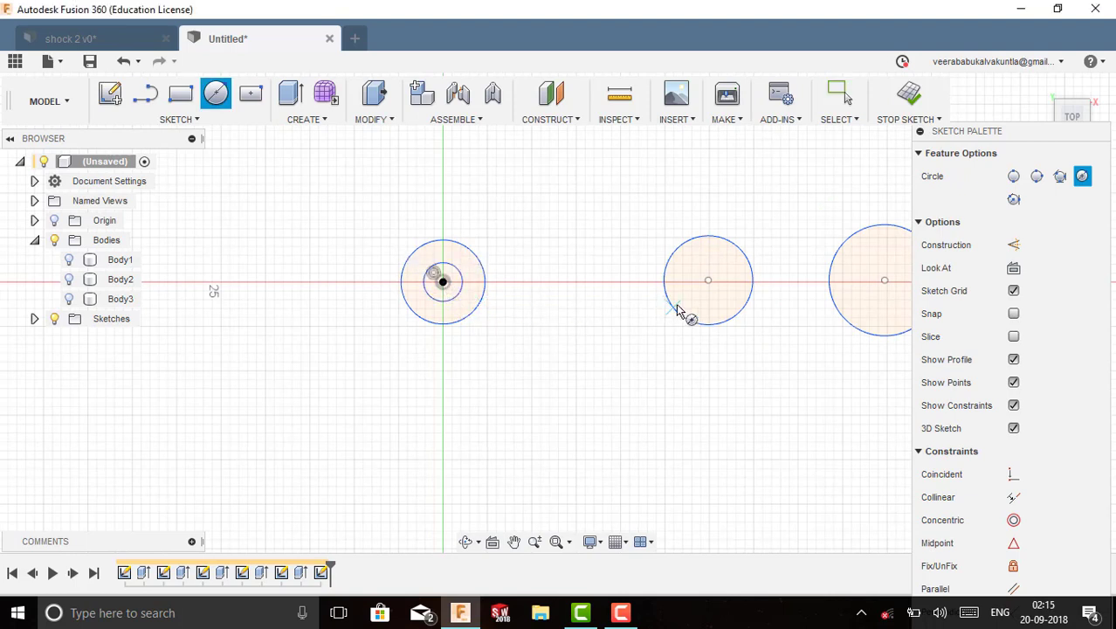
click(708, 281)
click(719, 300)
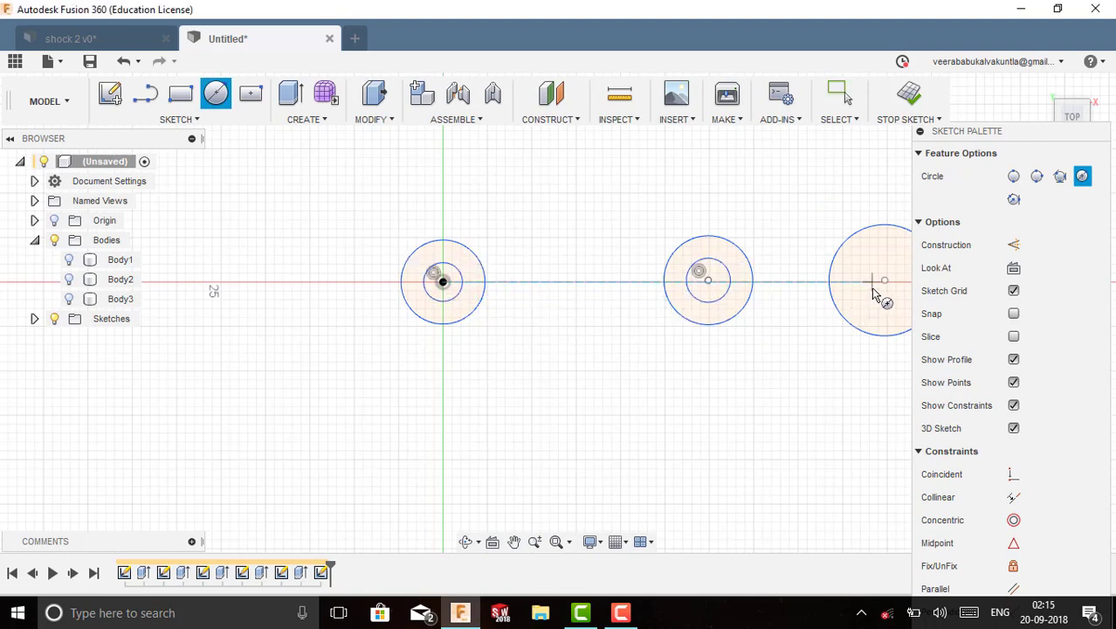
click(885, 281)
click(884, 298)
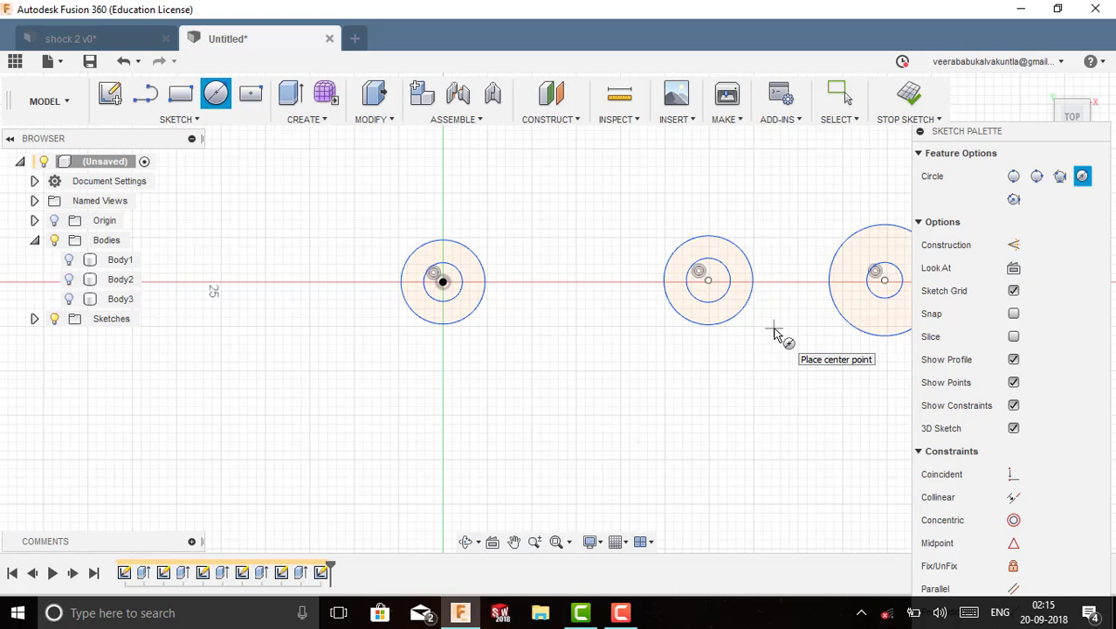
Step: Draw two lines along the upper side, joining the tops of the three outer circles tangentially
click(145, 94)
click(446, 241)
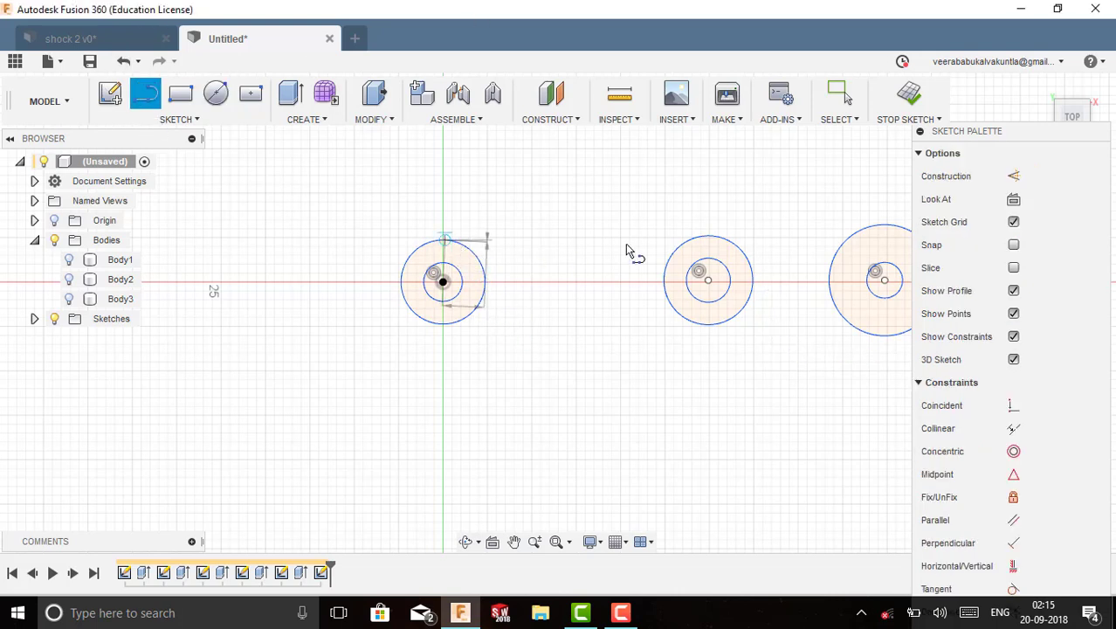
click(706, 237)
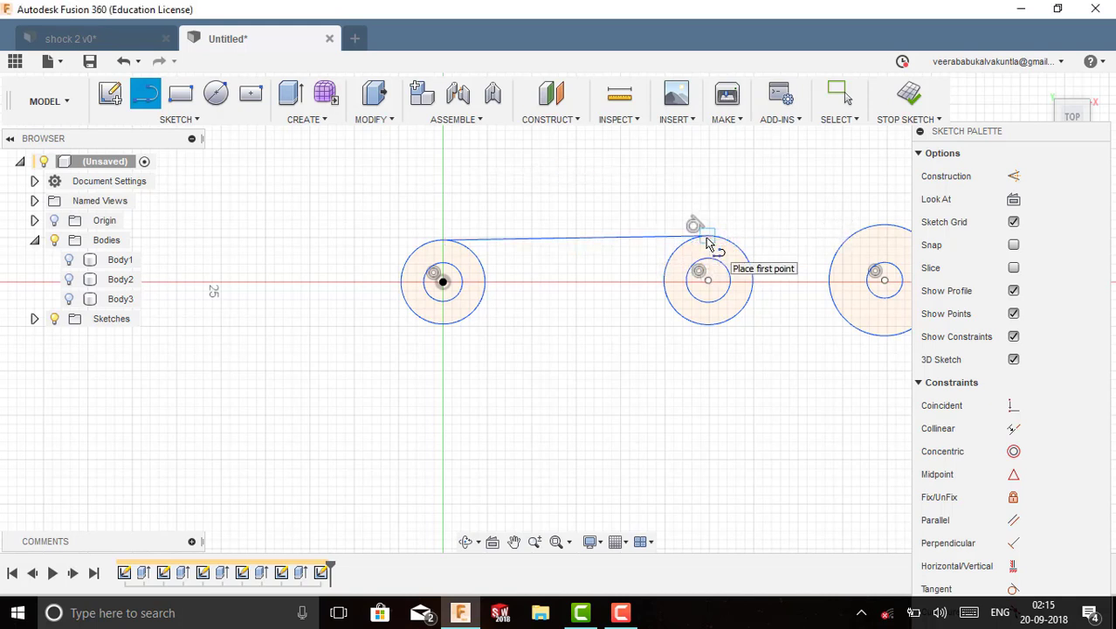
click(707, 236)
click(880, 226)
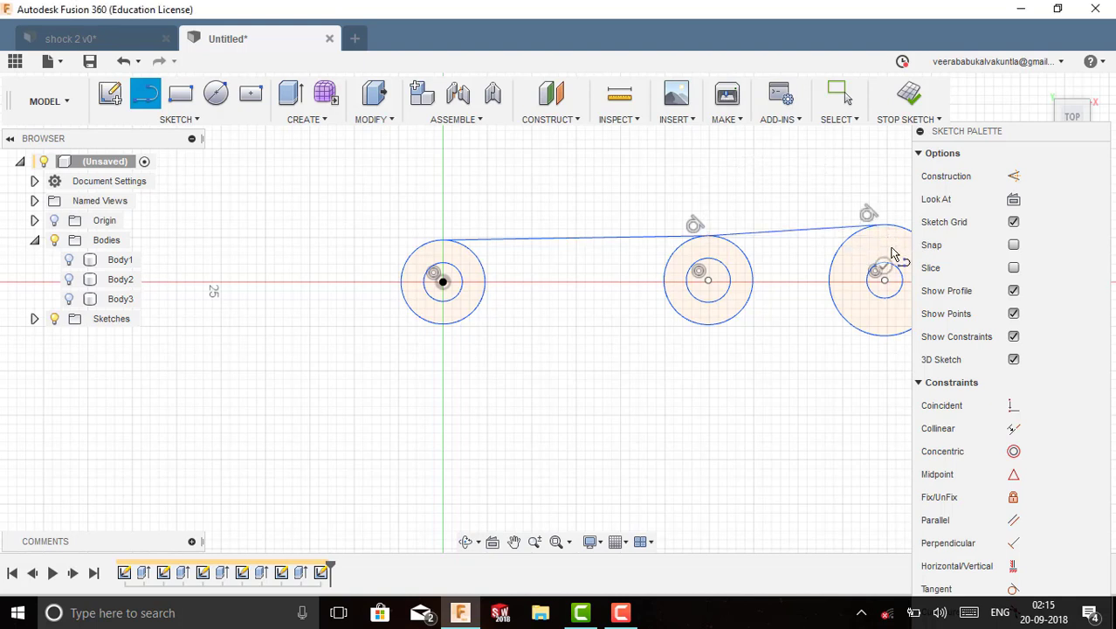
Step: Draw two lines along the lower side, joining the bottoms of the three outer circles to close the link outline
click(884, 335)
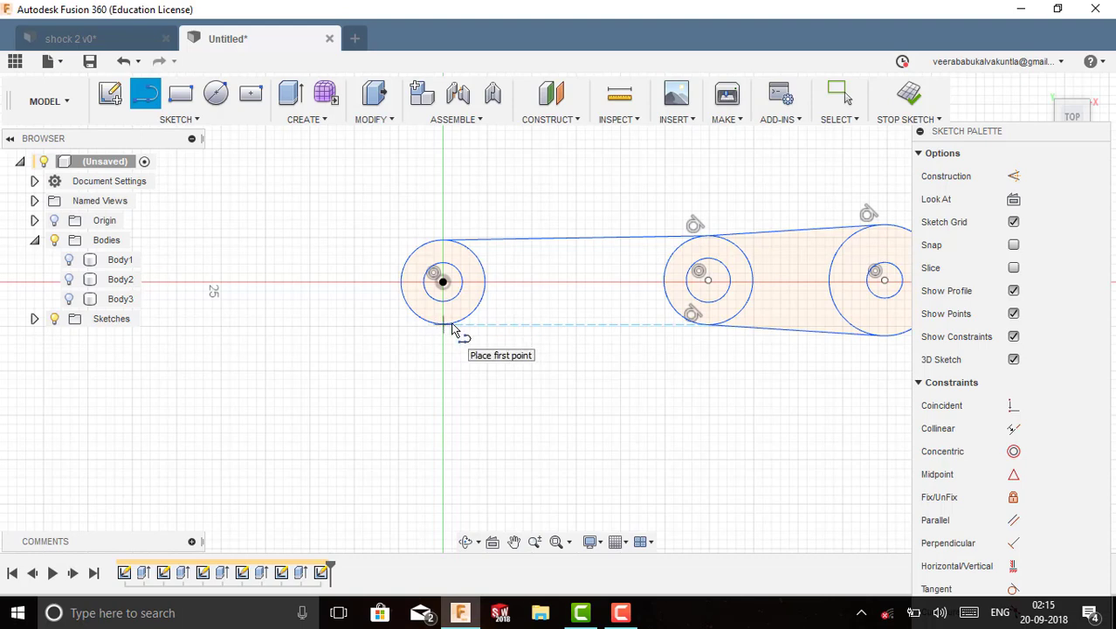
click(696, 329)
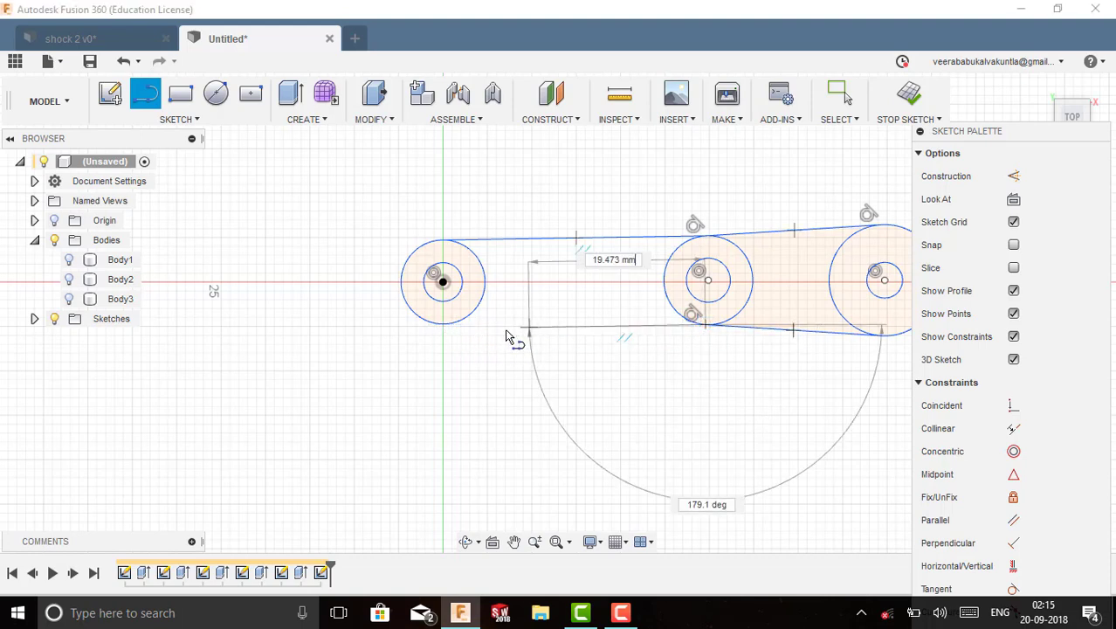
click(444, 325)
scroll(664, 349, down, 2)
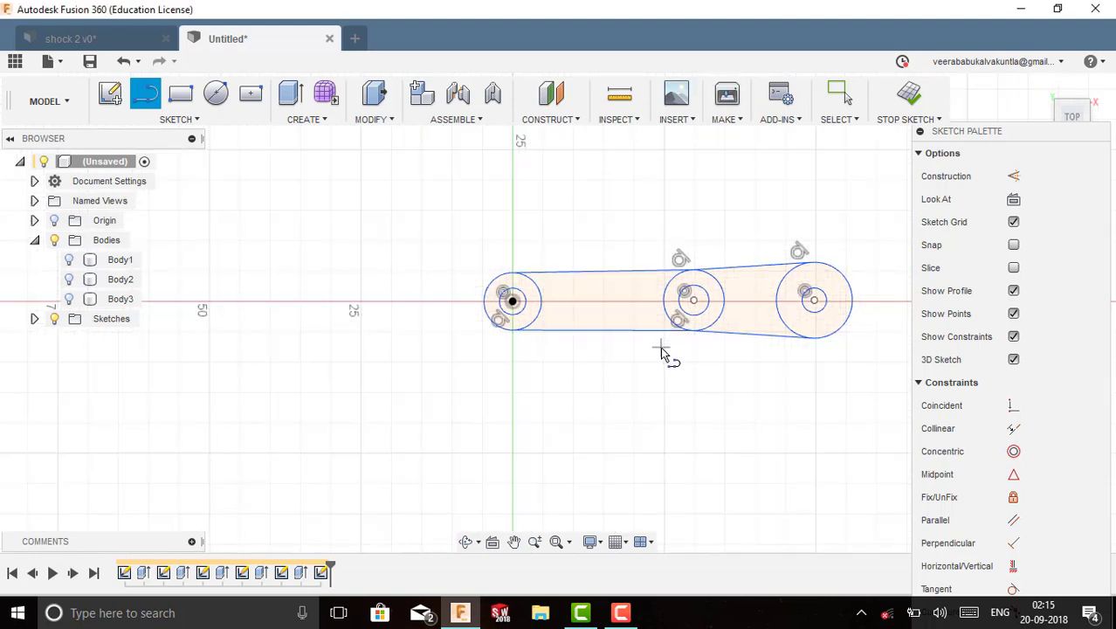
key(Escape)
Step: Dimension the outer circle at the origin to a diameter of 20 mm
scroll(555, 276, up, 4)
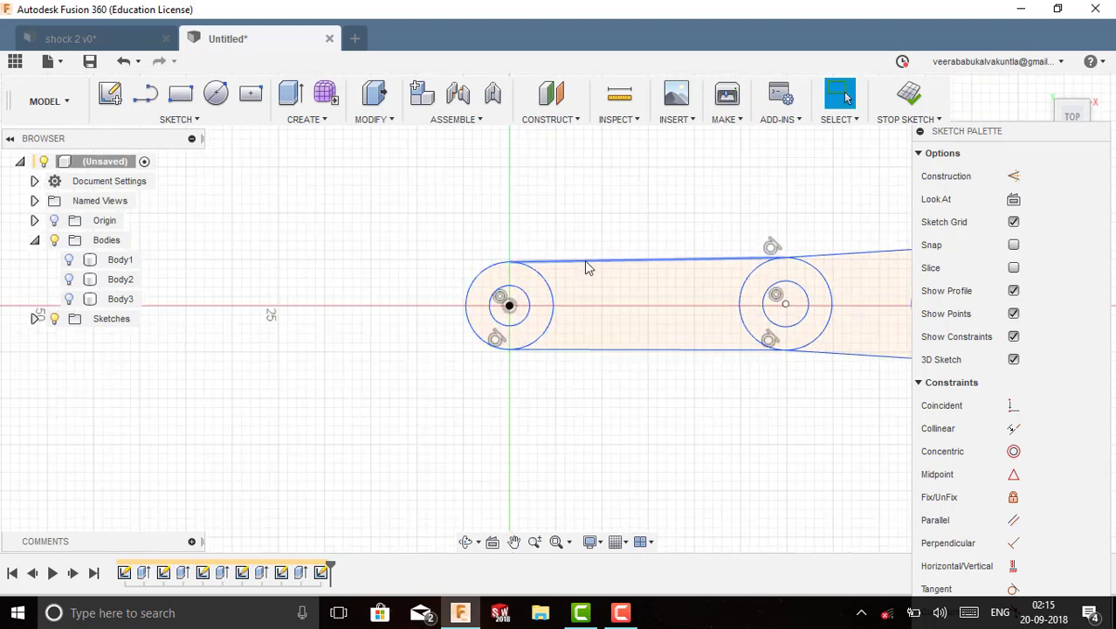
click(587, 270)
scroll(587, 266, down, 2)
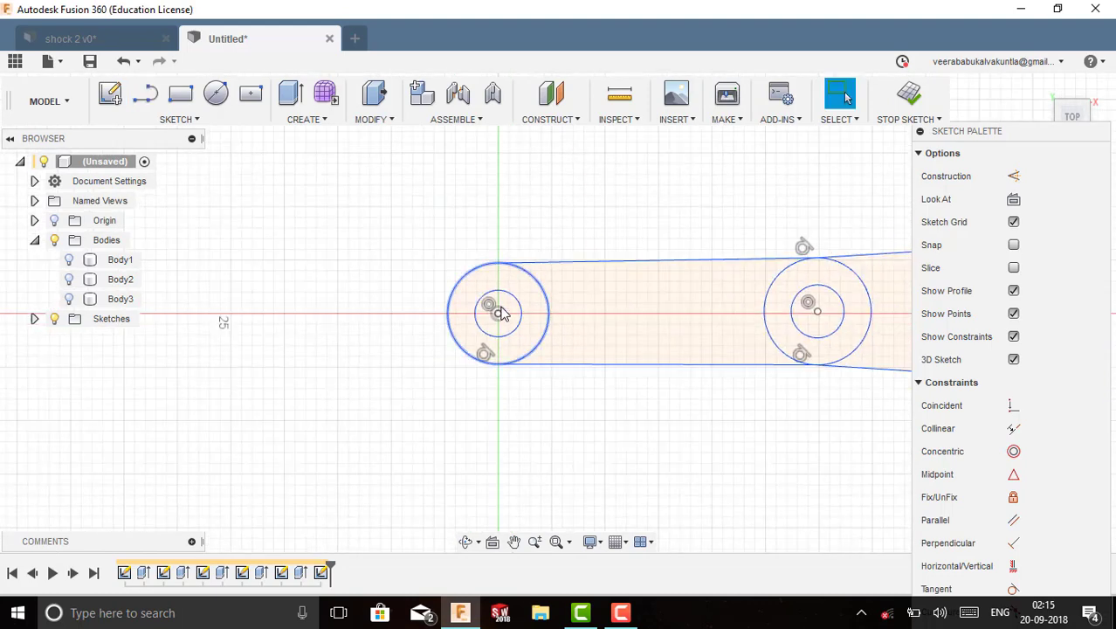
key(e)
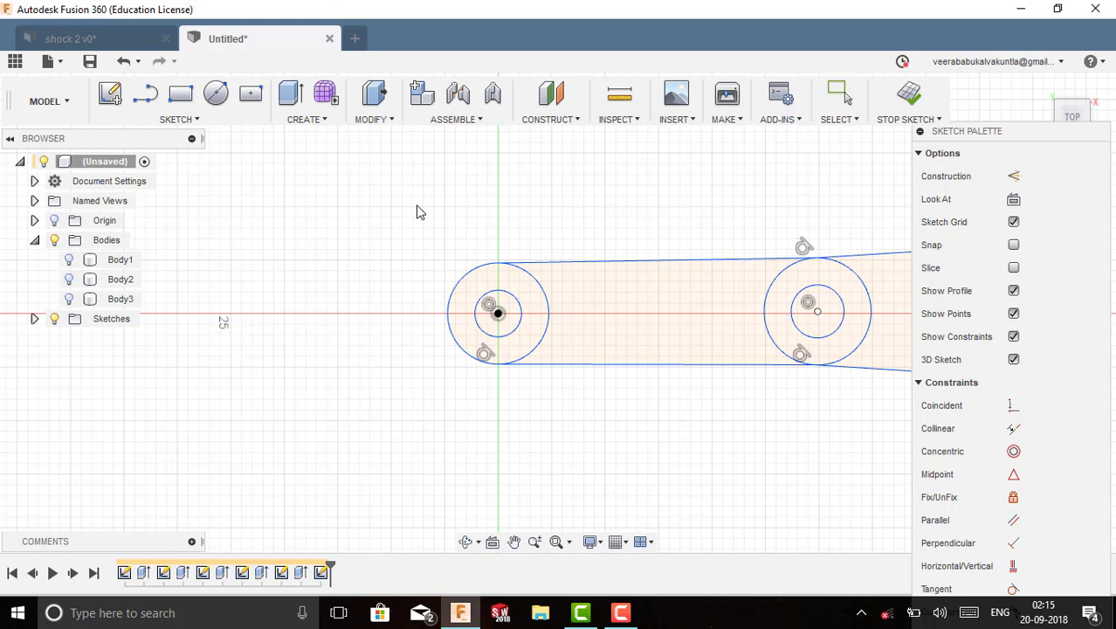
click(475, 272)
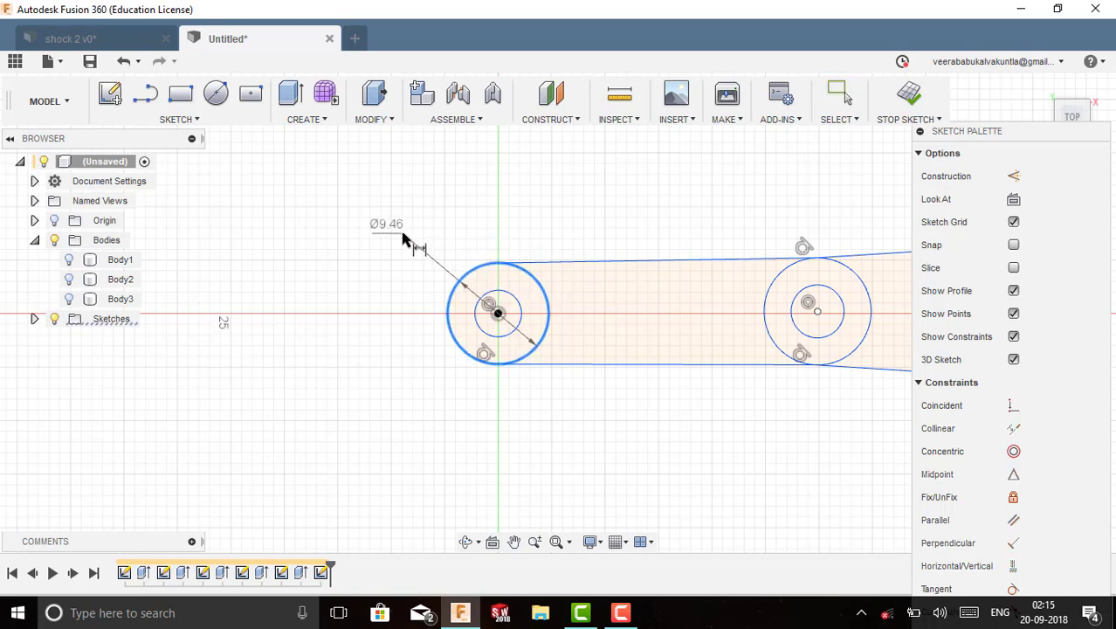
click(403, 241)
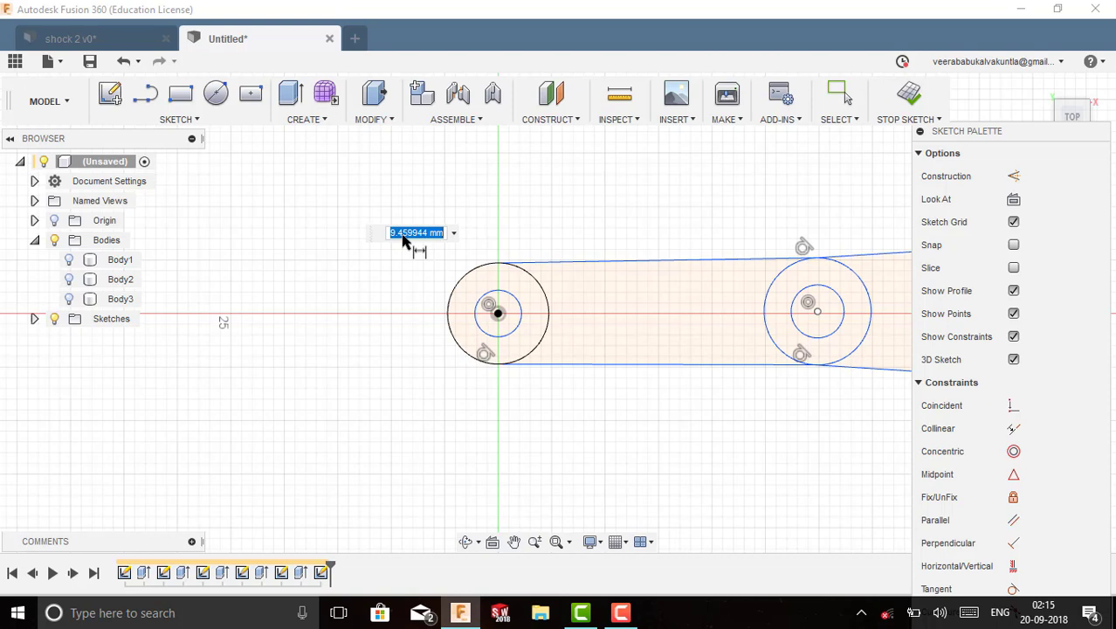
text(20)
key(Return)
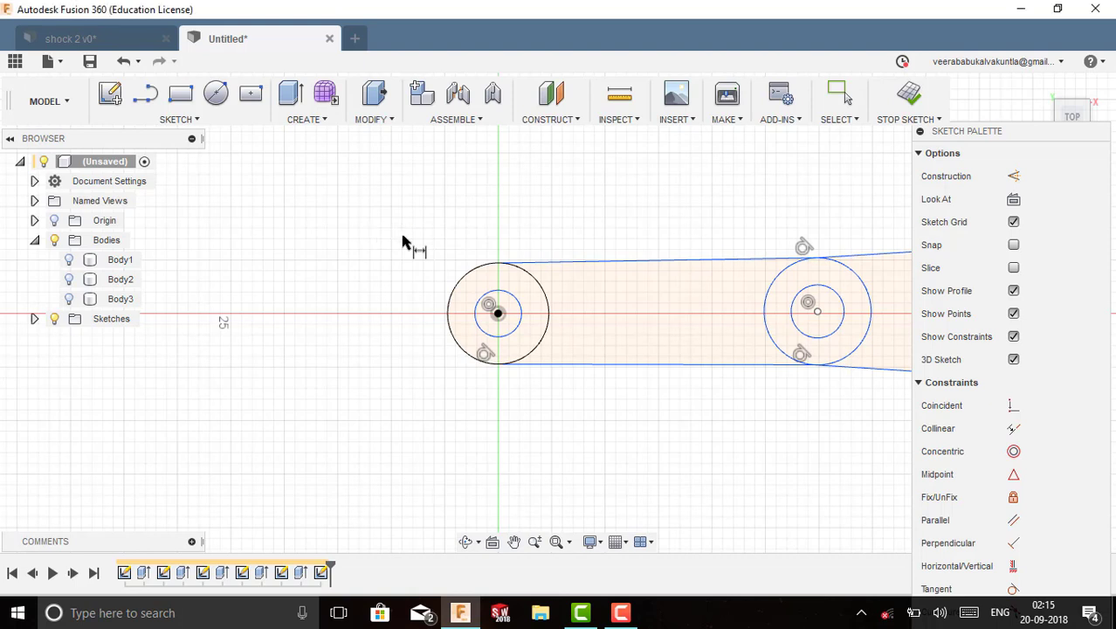
Step: Try to change the diameter of the outer circle at the origin to 10 mm
scroll(491, 336, down, 5)
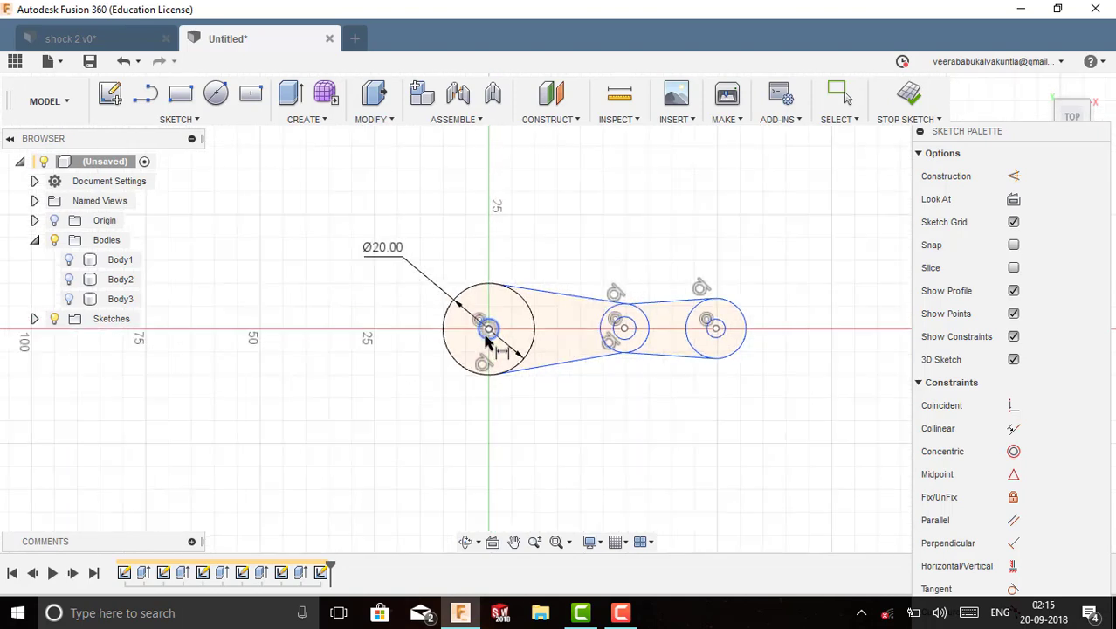
scroll(546, 225, up, 2)
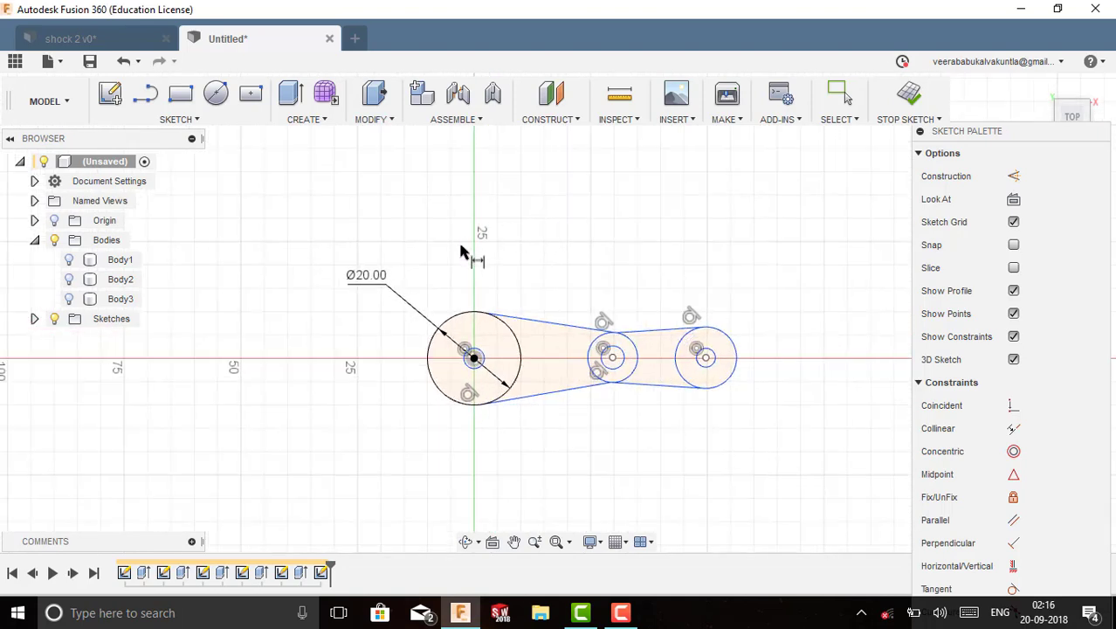
double_click(377, 281)
text(10)
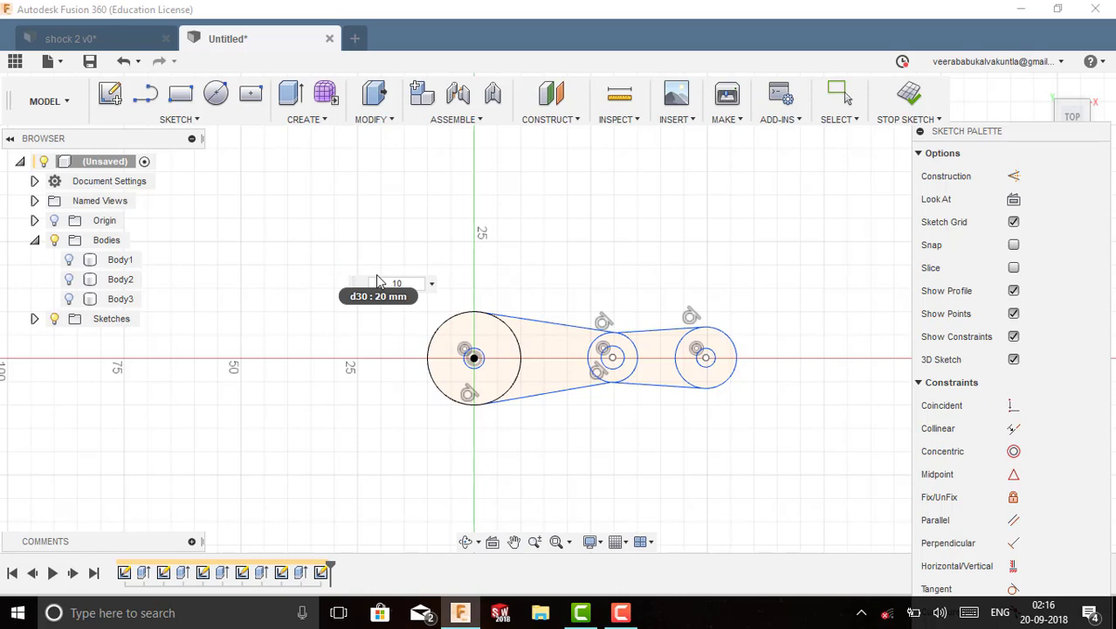
key(Return)
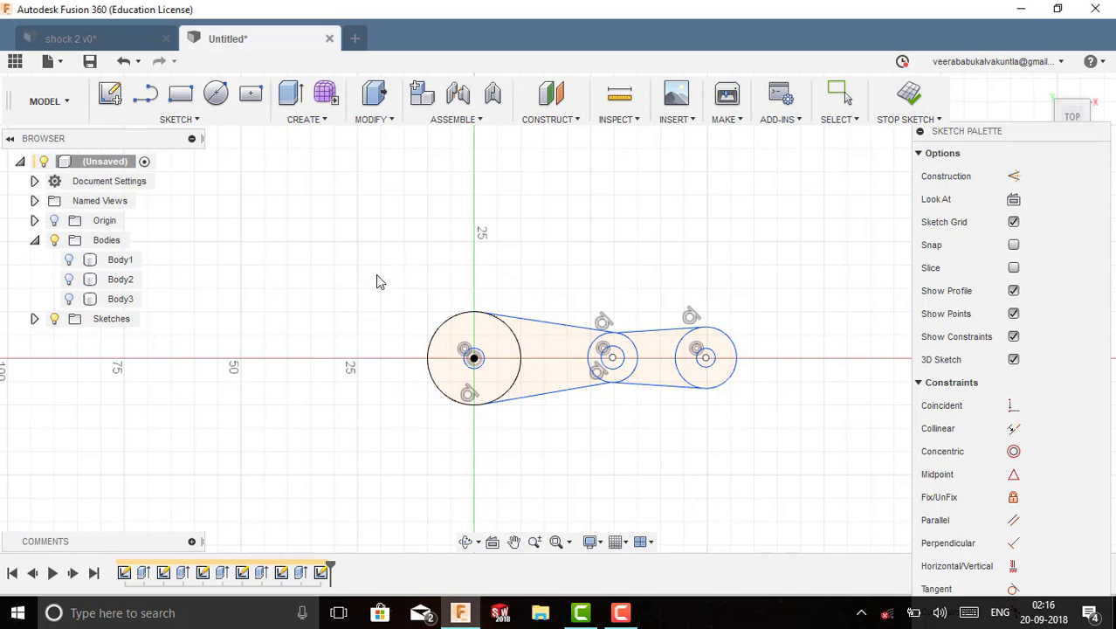
Step: Dimension the inner circle at the origin to a diameter of 8 mm
scroll(445, 409, up, 1)
scroll(458, 393, up, 3)
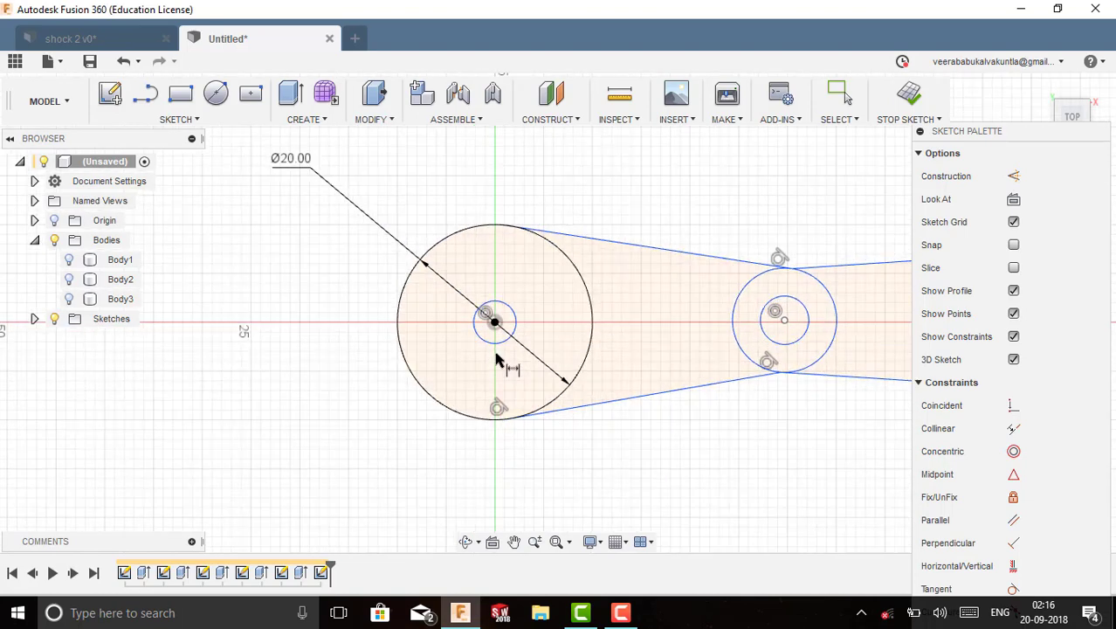
click(504, 343)
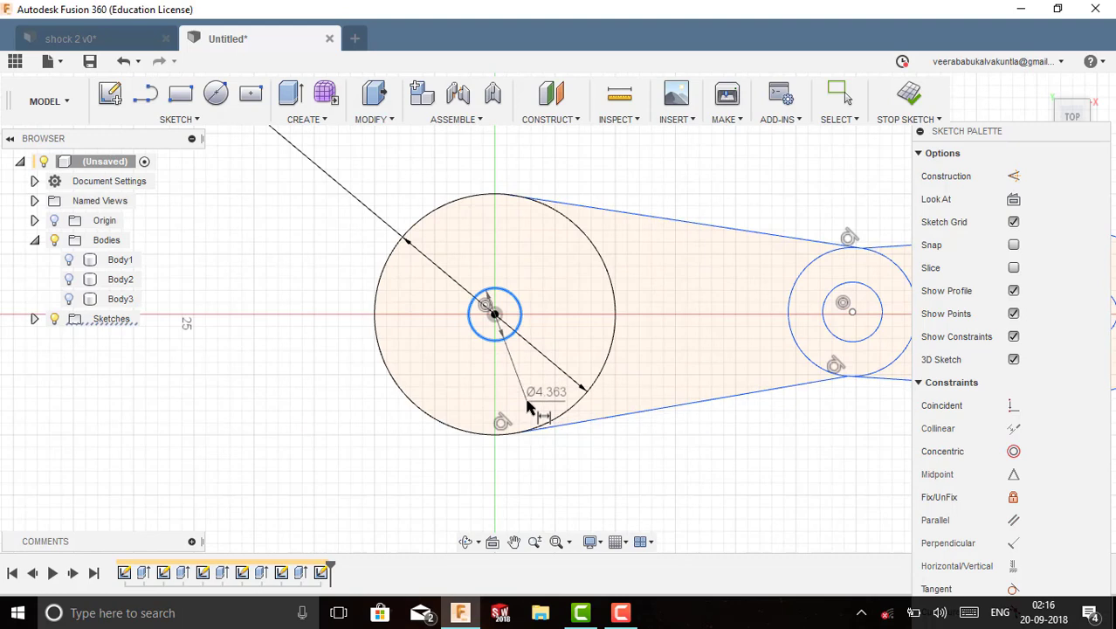
click(527, 407)
text(8)
key(Return)
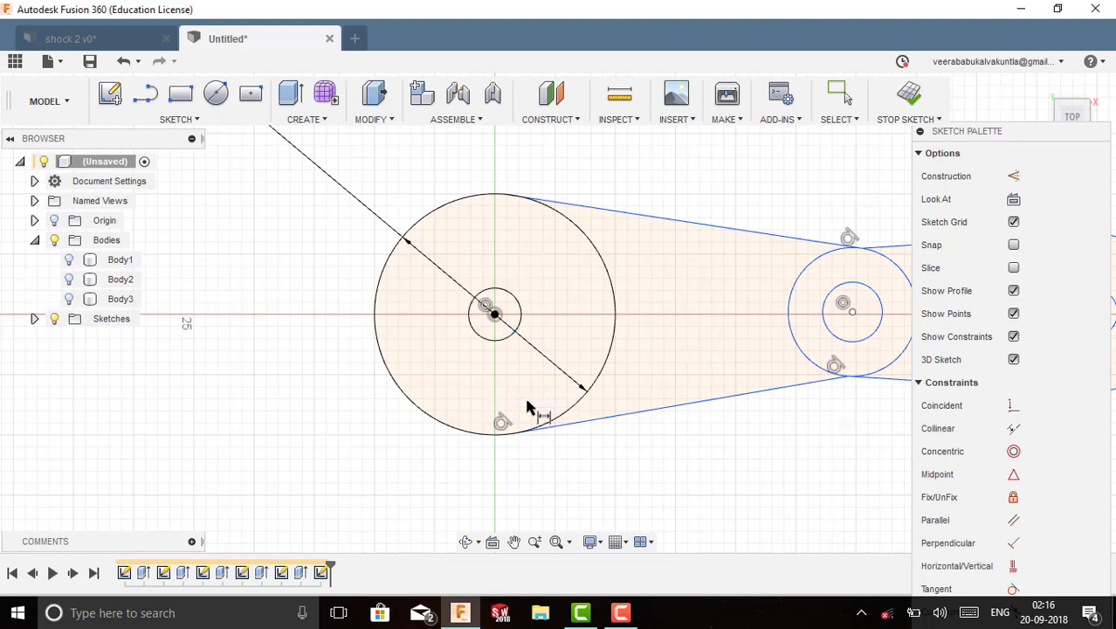
Step: Dimension the outer circle of the middle pair to a diameter of 15 mm
scroll(713, 416, down, 2)
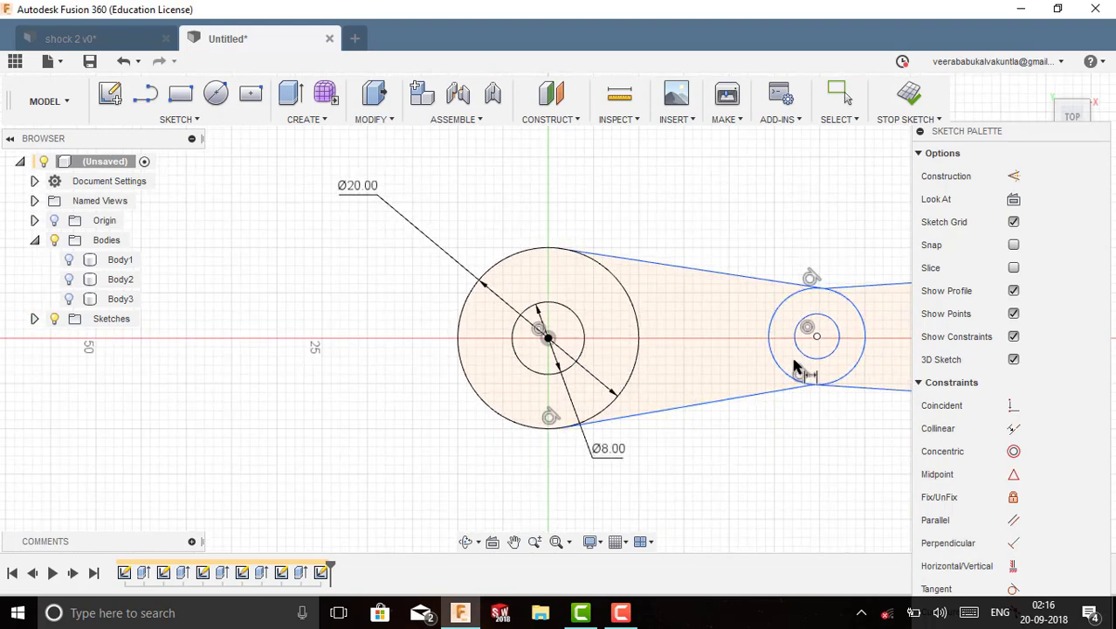
click(844, 381)
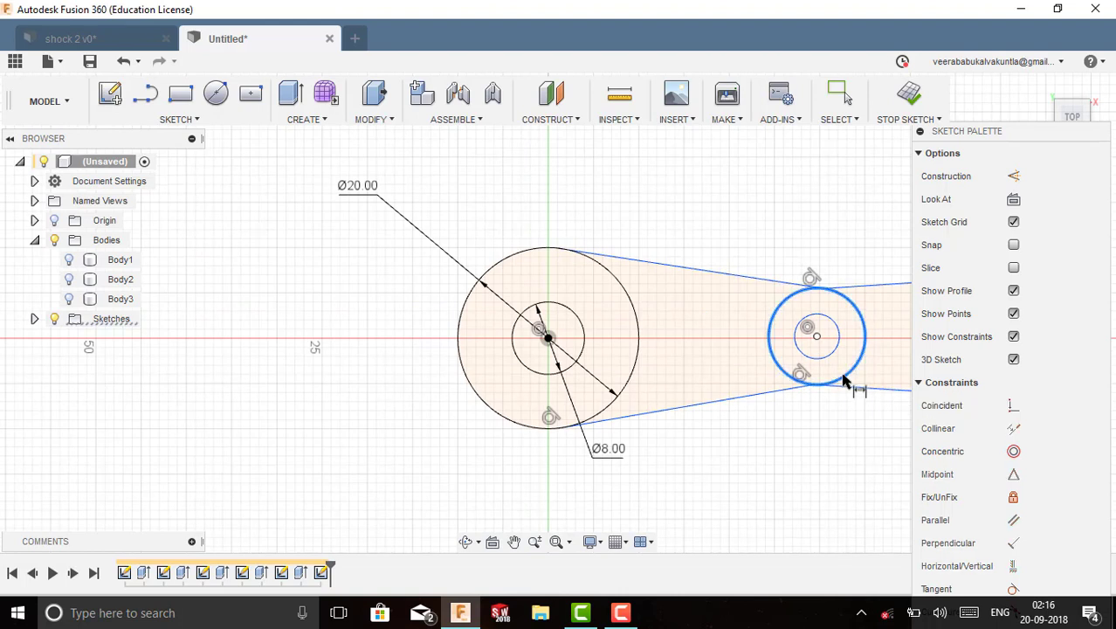
click(861, 415)
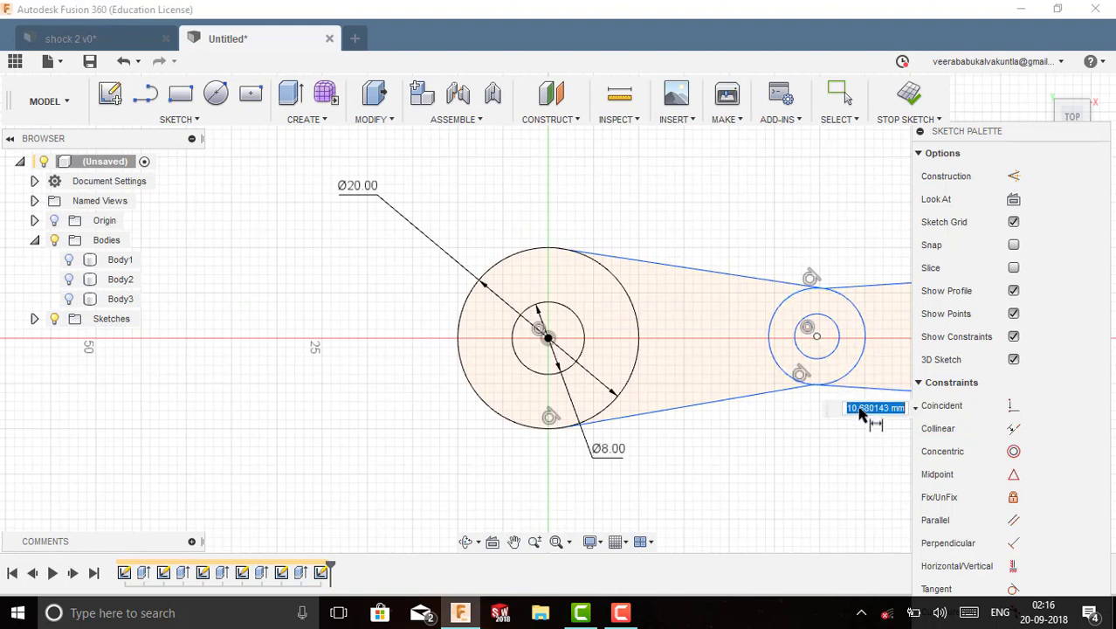
text(15)
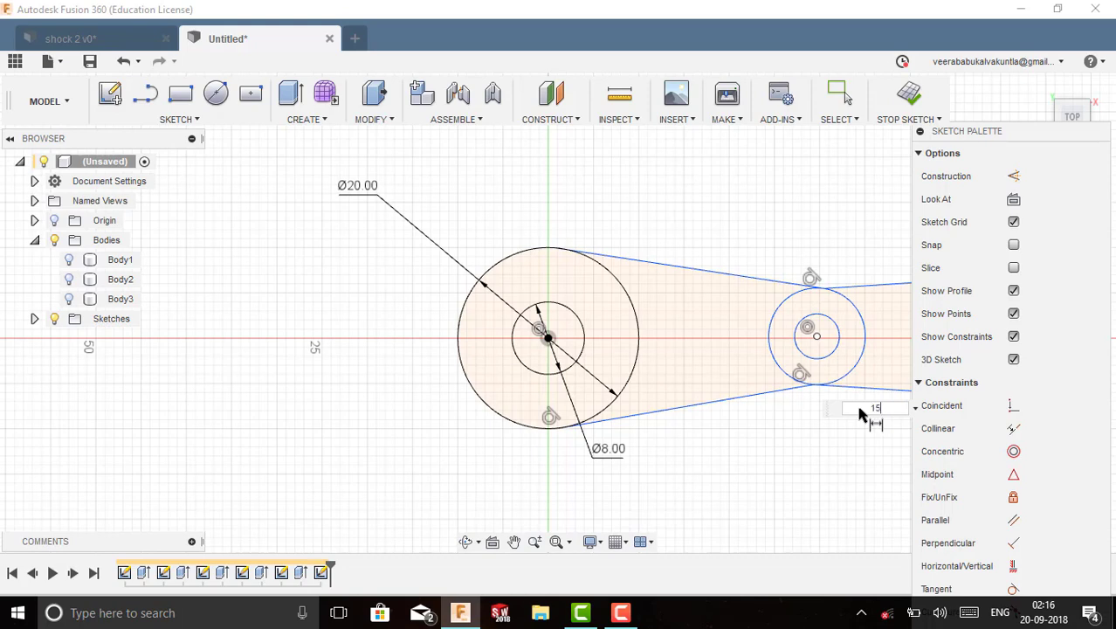
key(Return)
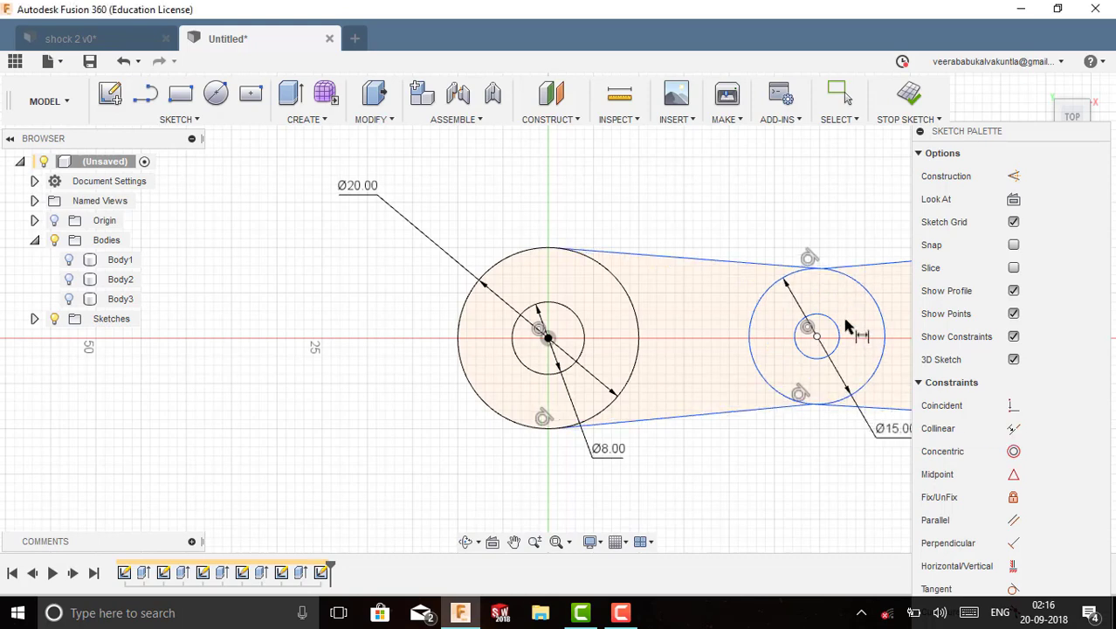
Step: Dimension the horizontal distance from the origin to the centre of the 15 mm circle as 50 mm
scroll(791, 393, down, 3)
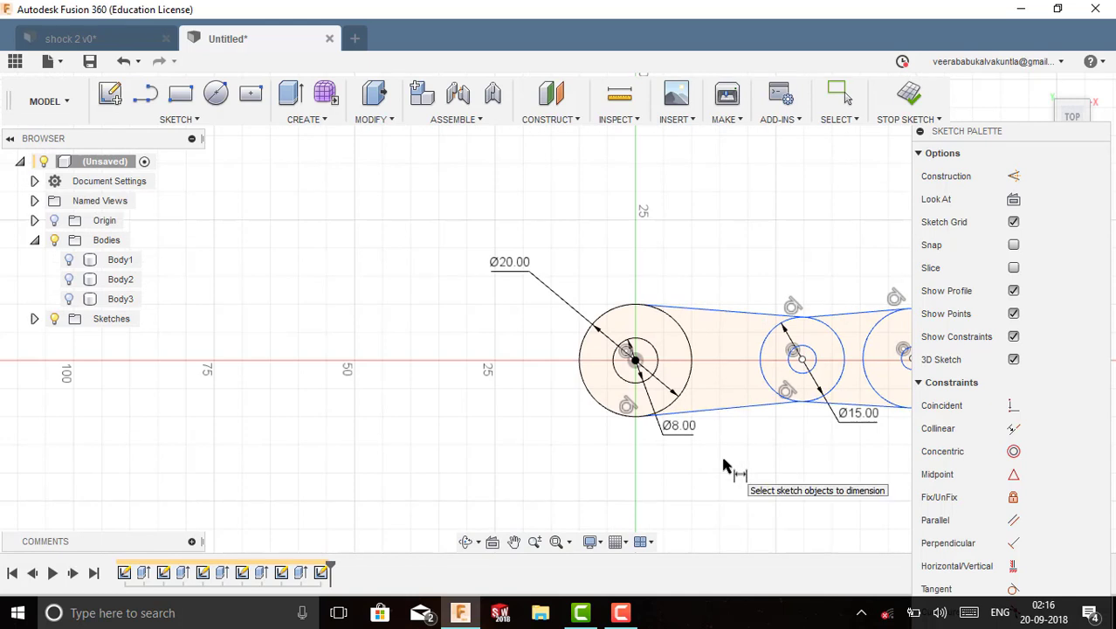
middle_drag(723, 456, 560, 452)
scroll(560, 451, down, 1)
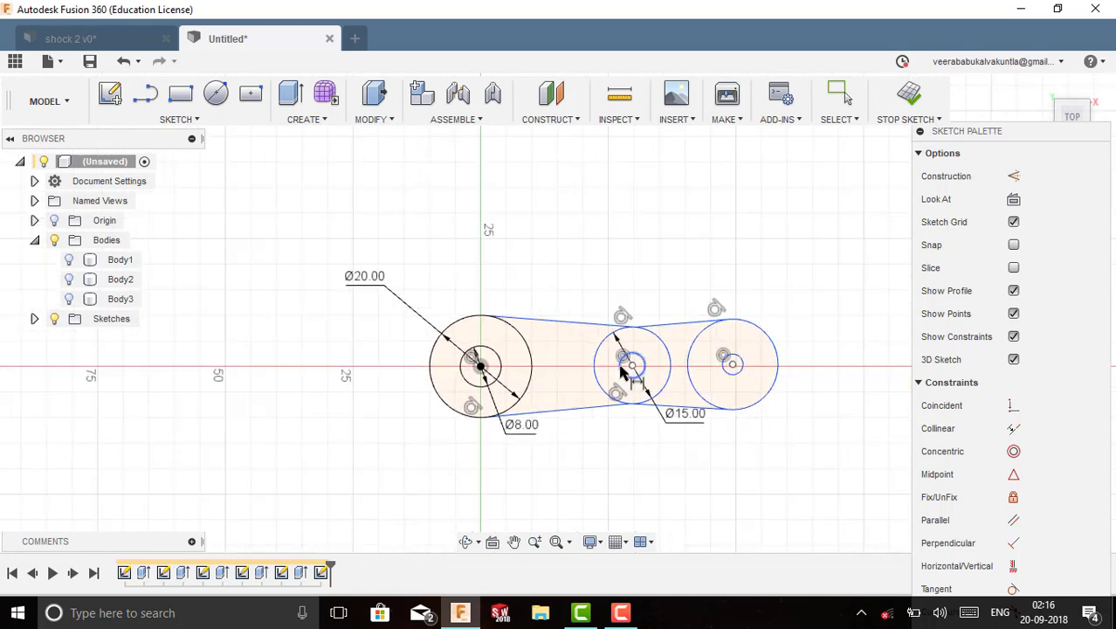
click(480, 367)
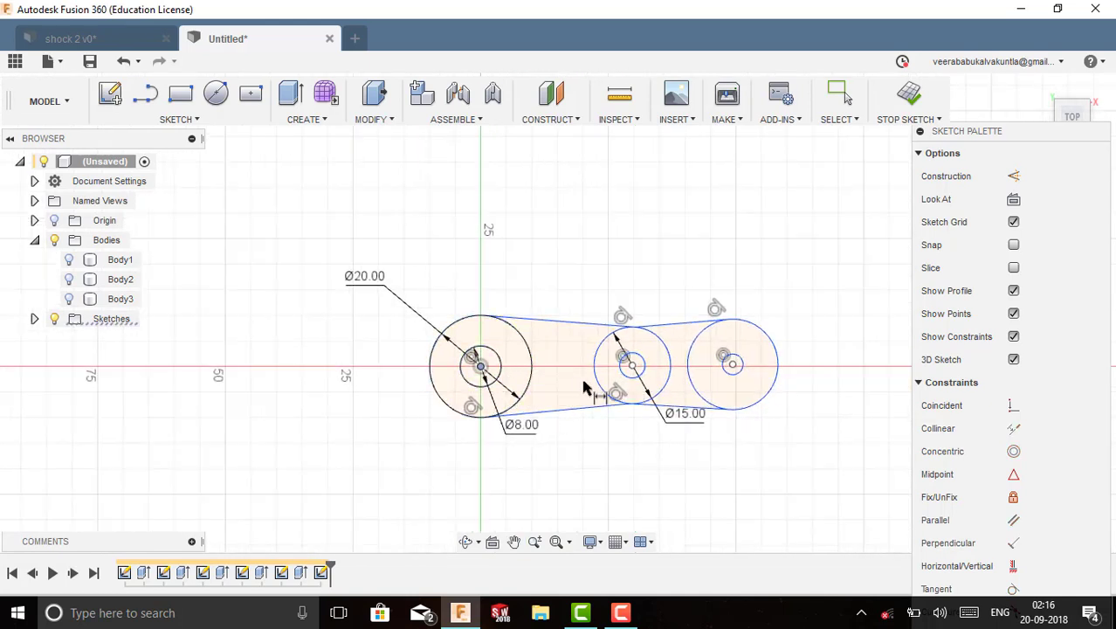
click(632, 365)
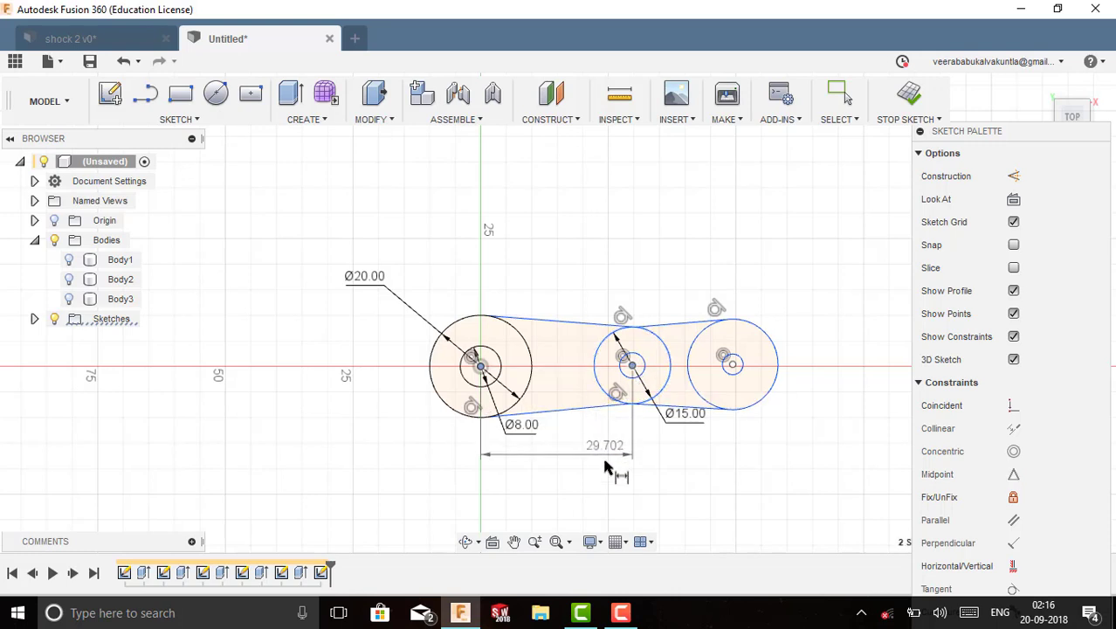
click(603, 483)
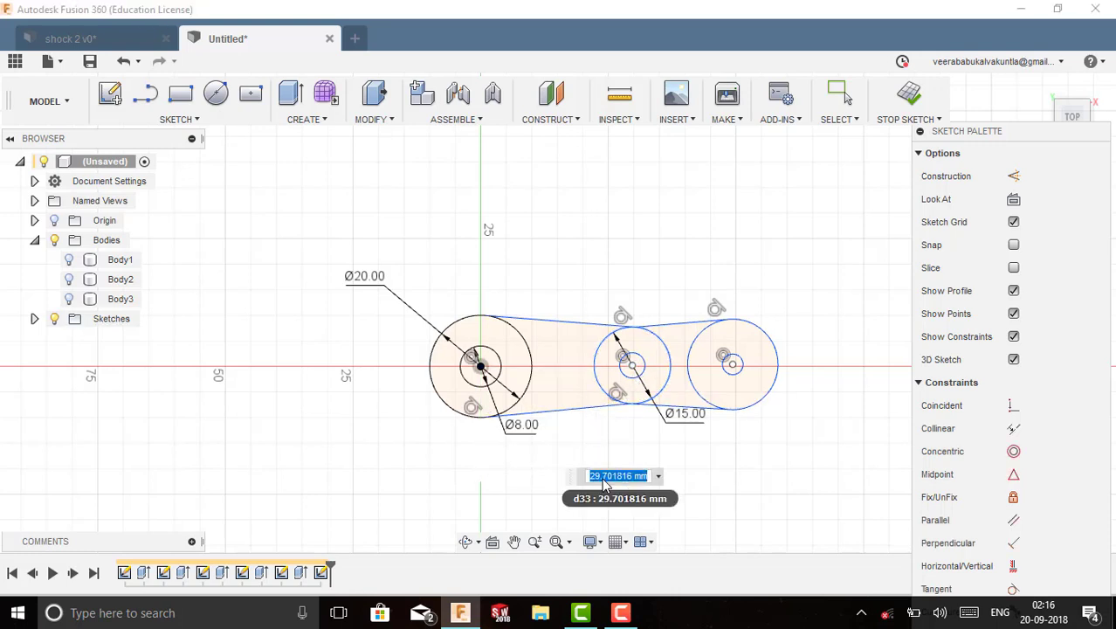
text(50)
key(Return)
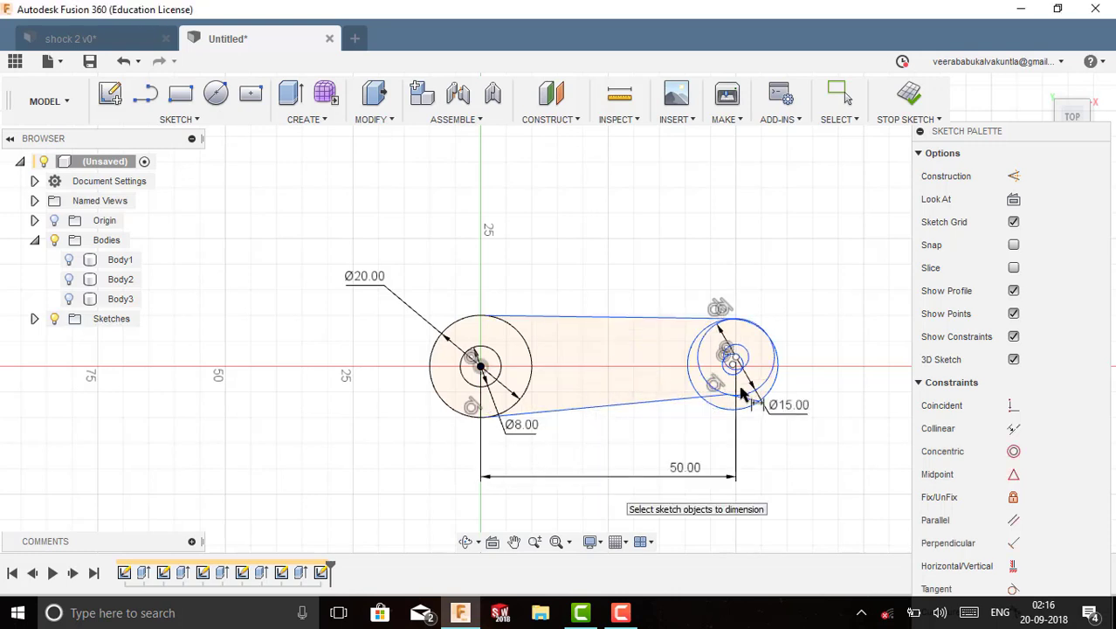
scroll(756, 378, down, 2)
scroll(766, 360, up, 4)
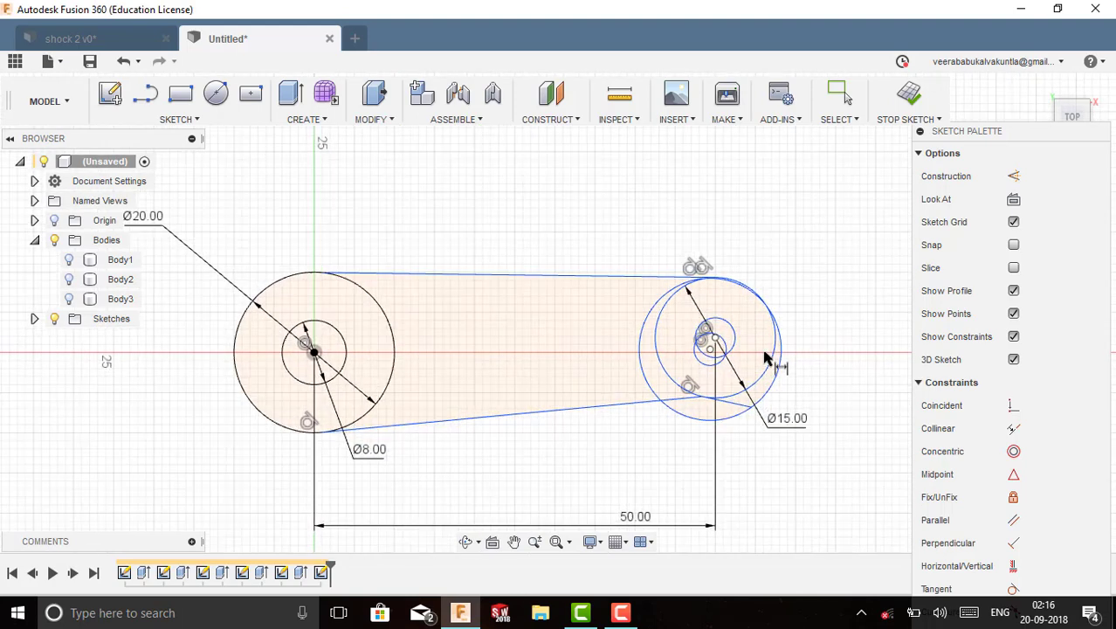
scroll(765, 360, up, 5)
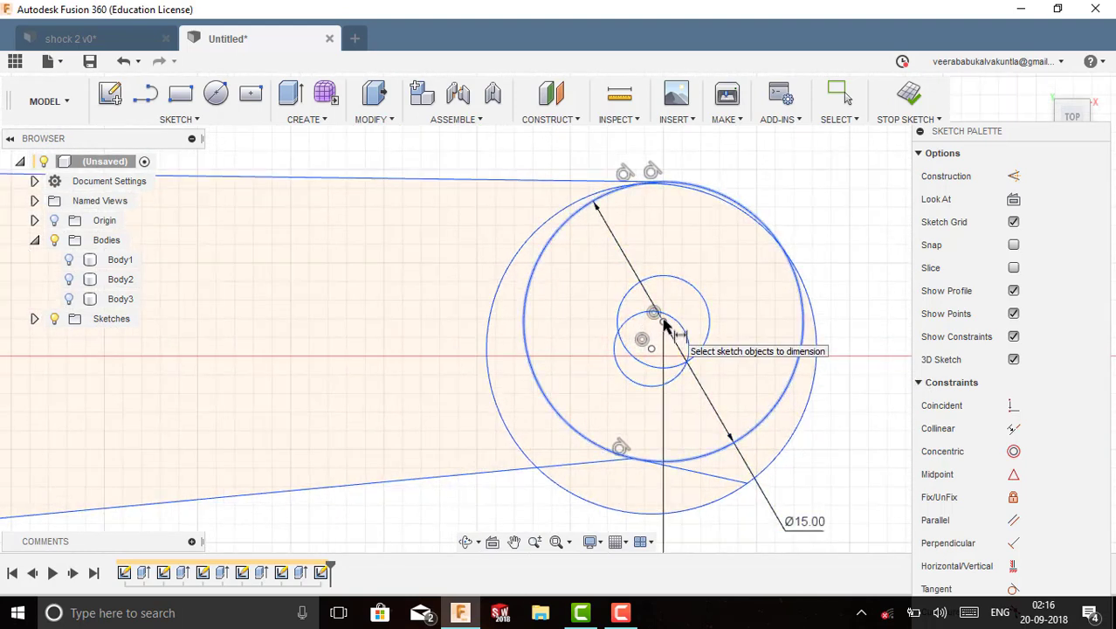
click(663, 321)
click(652, 349)
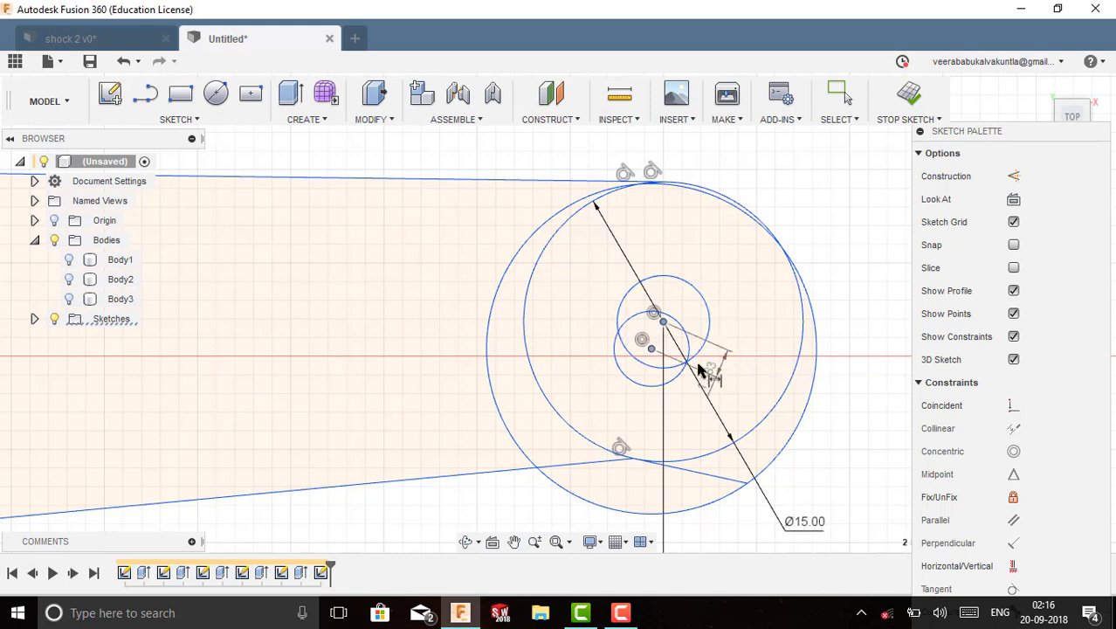
key(Escape)
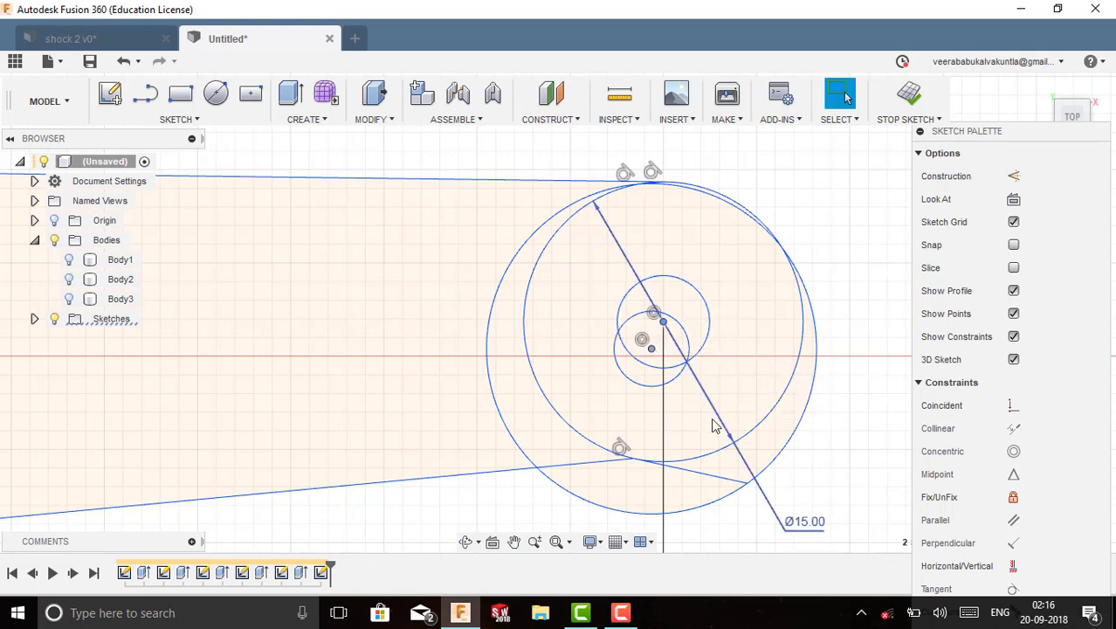
Step: Delete the two end circles overlapping the 15 mm circle pair, along with the short lower line leading to them
click(771, 473)
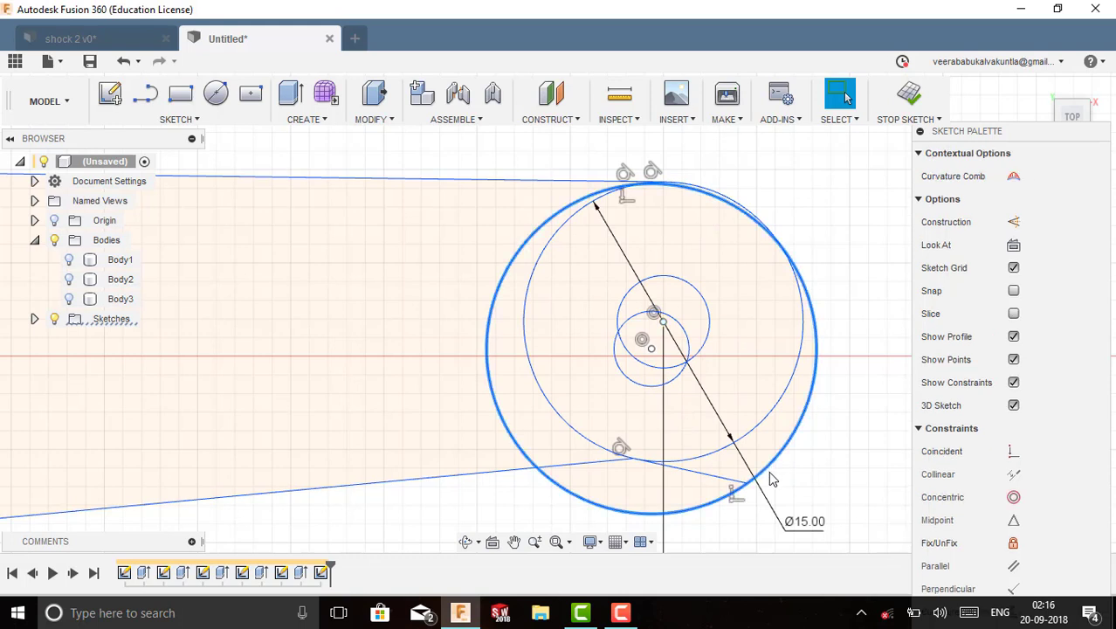
key(Delete)
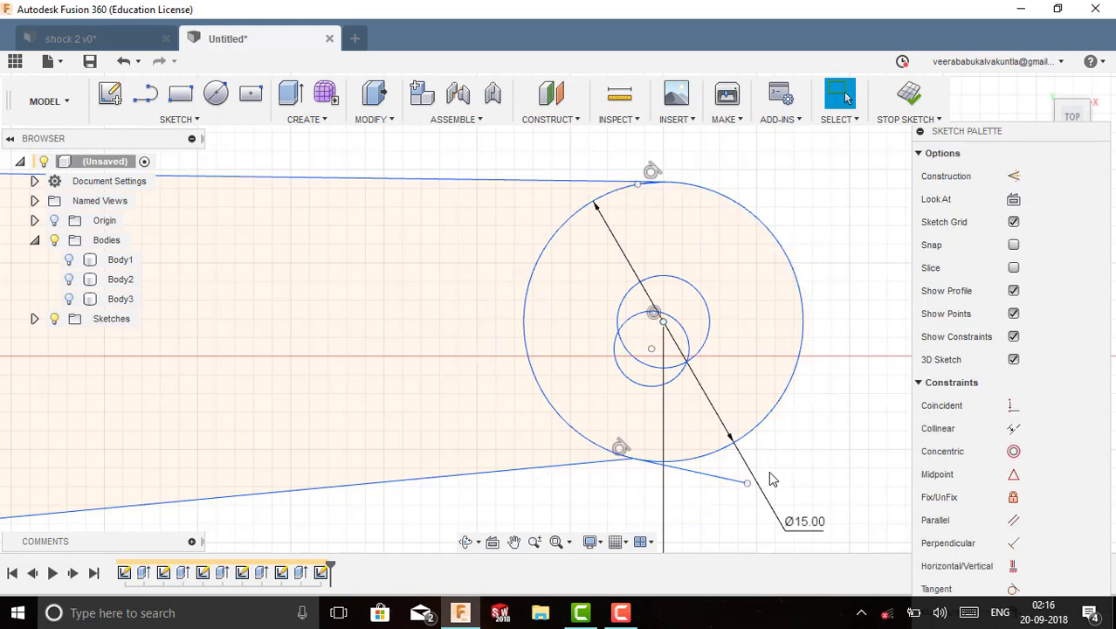
click(712, 479)
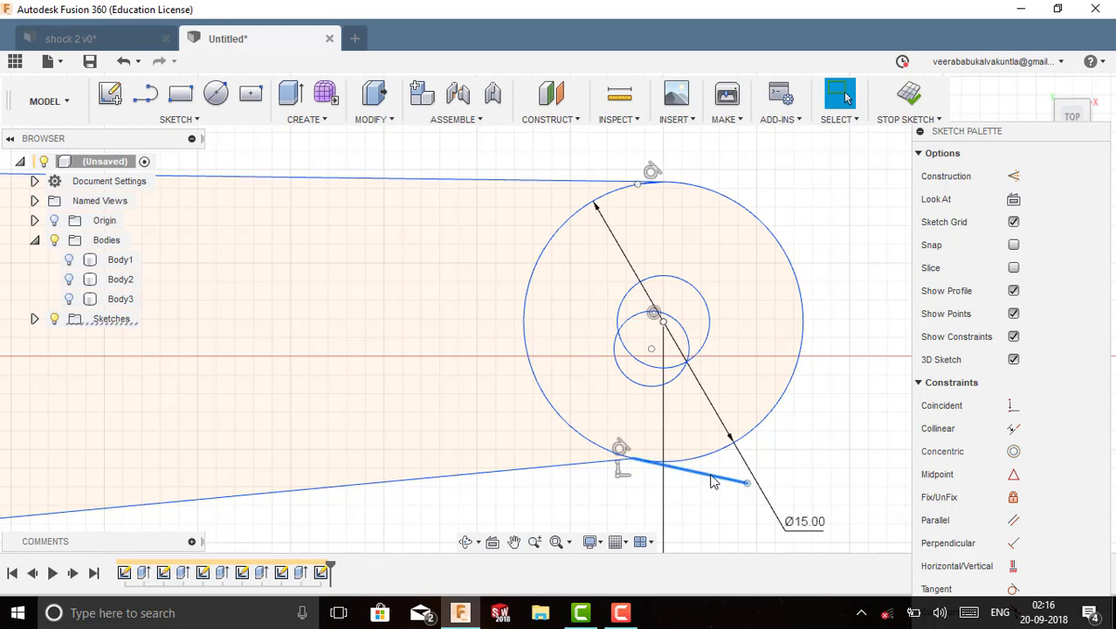
key(Delete)
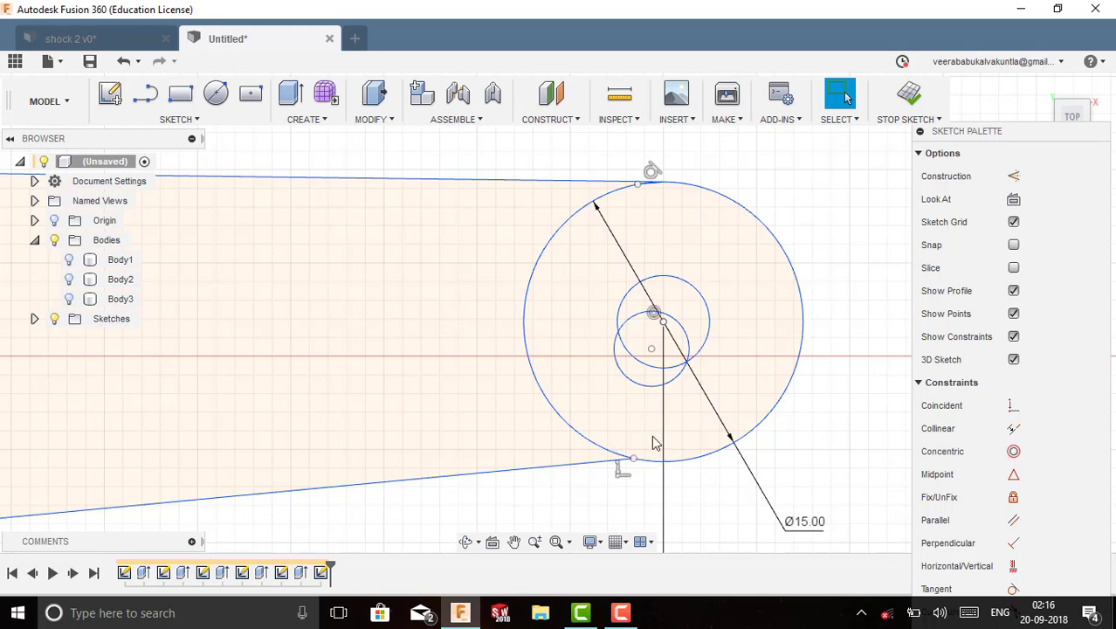
click(648, 391)
key(Delete)
Step: Sketch two concentric circles beyond the 15 mm end of the link, clear of its outline
scroll(765, 328, down, 5)
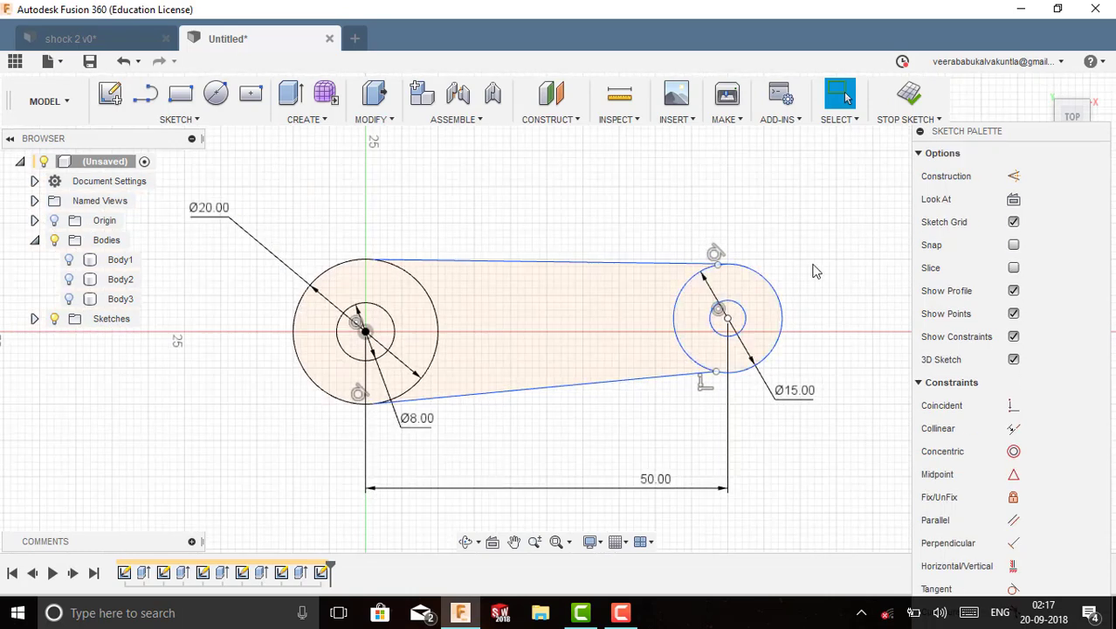
mouse_move(760, 253)
middle_down()
mouse_move(710, 291)
mouse_move(547, 309)
middle_up()
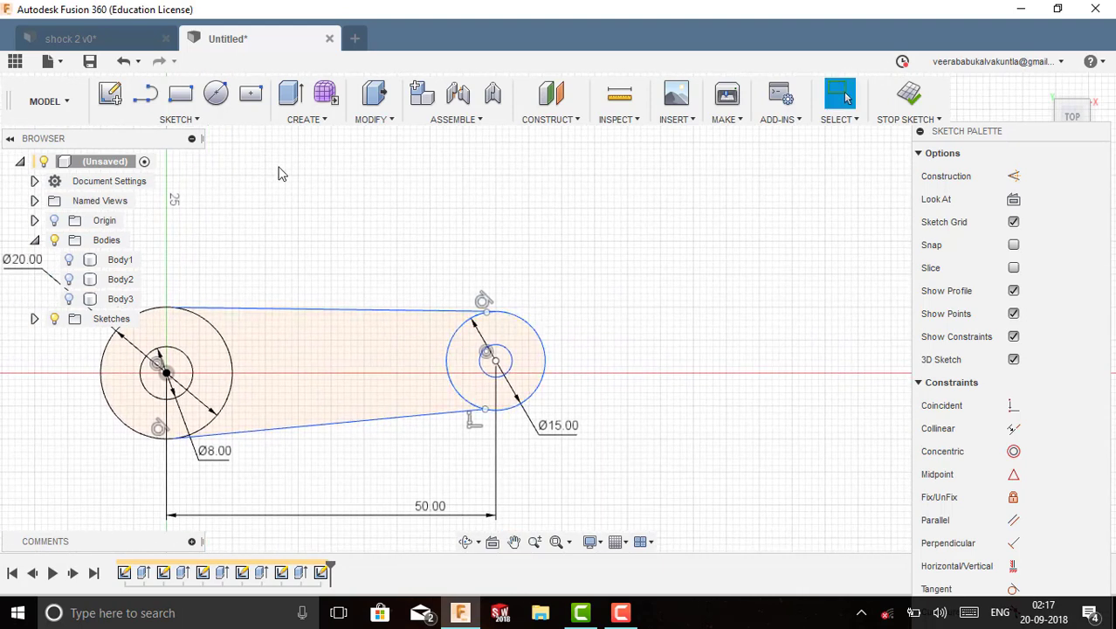
click(216, 93)
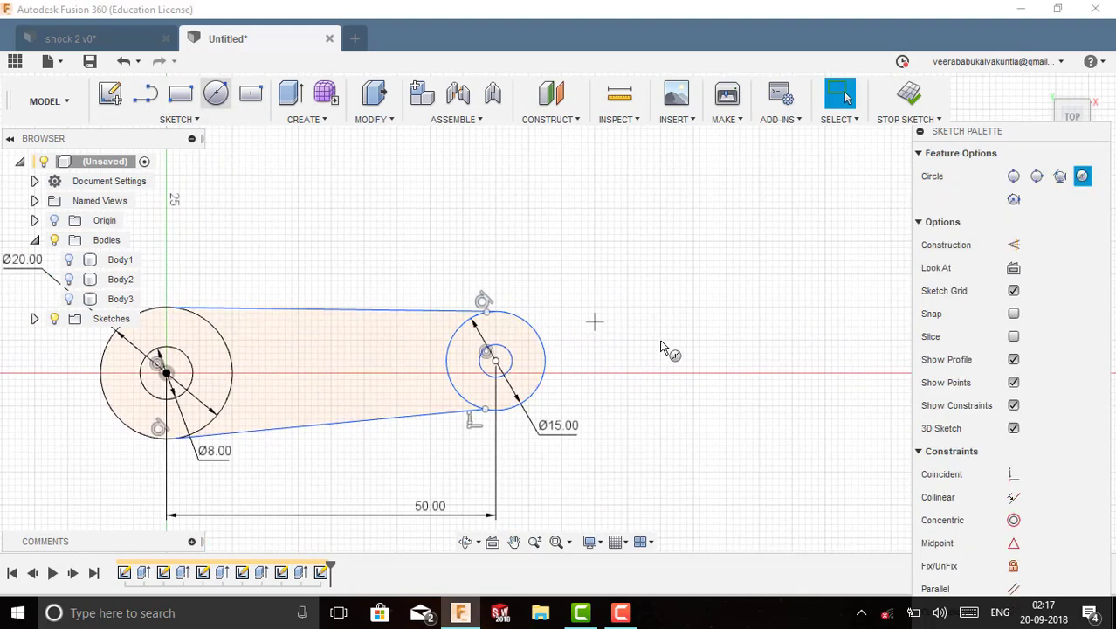
click(710, 343)
click(745, 371)
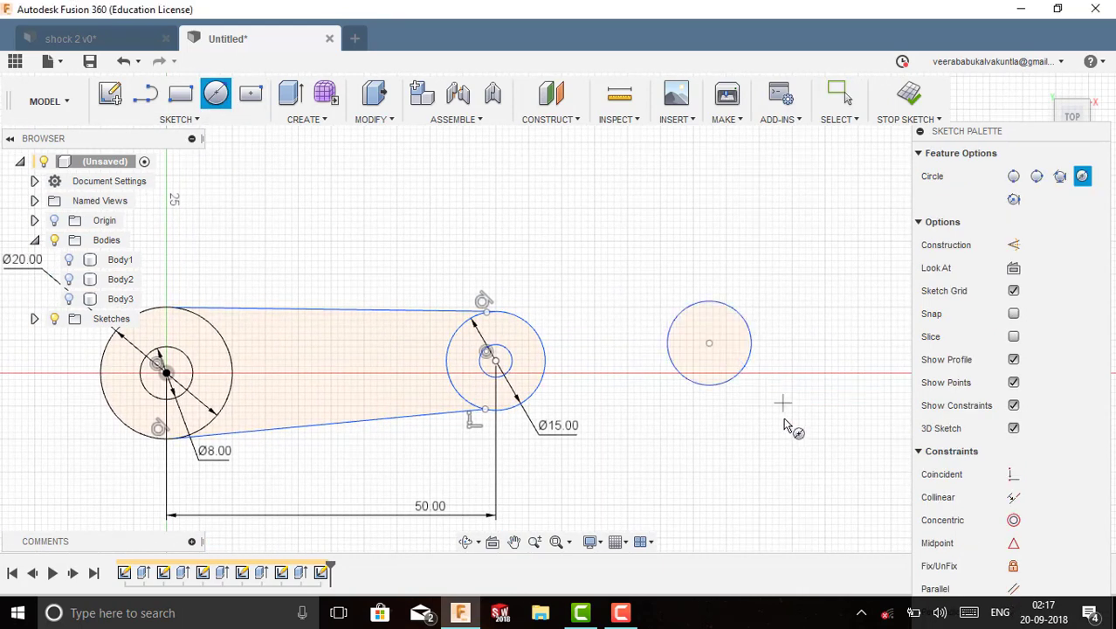
click(709, 342)
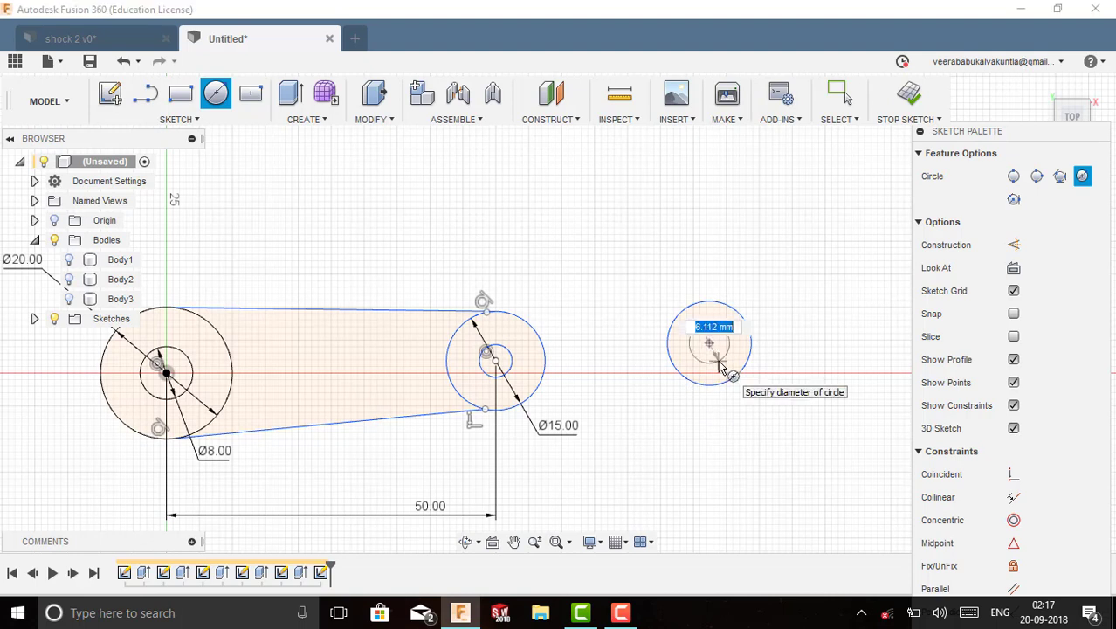
click(730, 350)
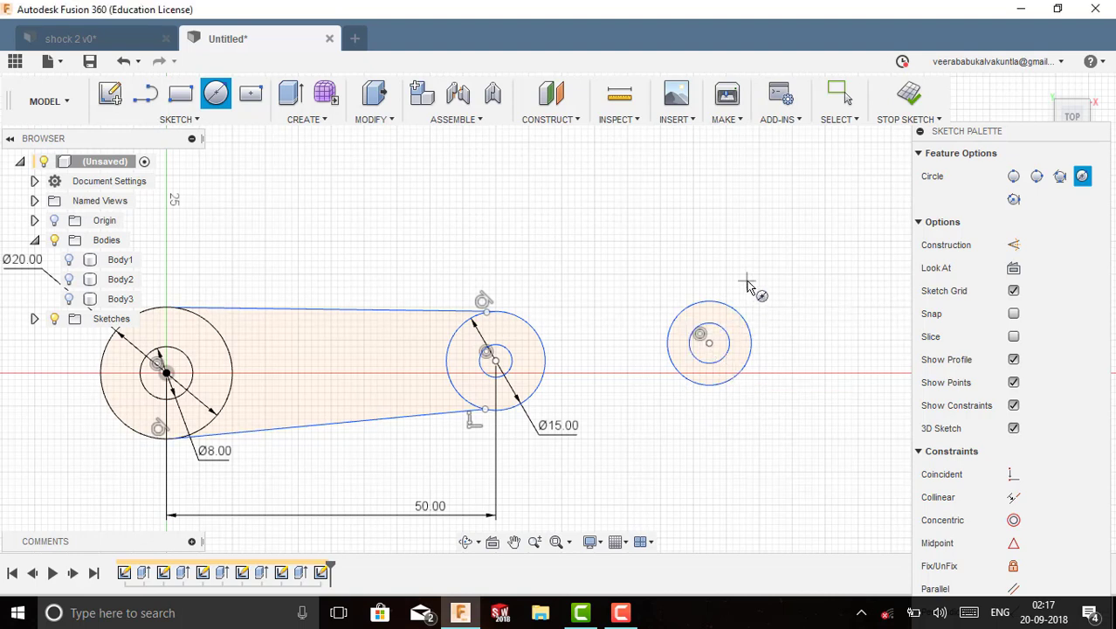
key(Escape)
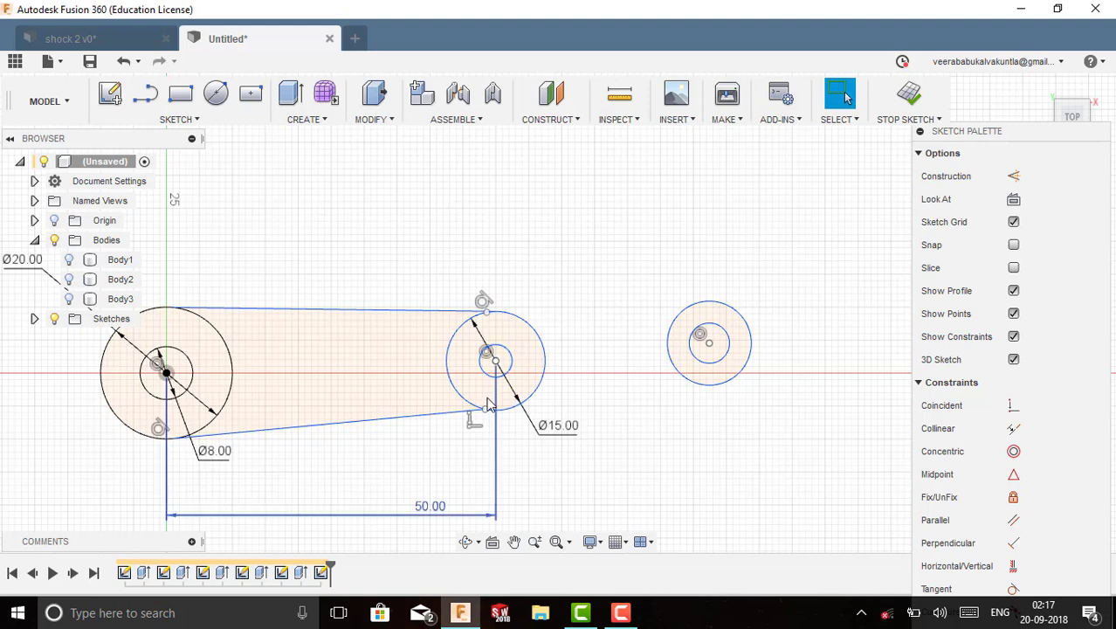
Step: Dimension the inner circle within the 15 mm circle to a diameter of 8 mm
scroll(494, 362, down, 4)
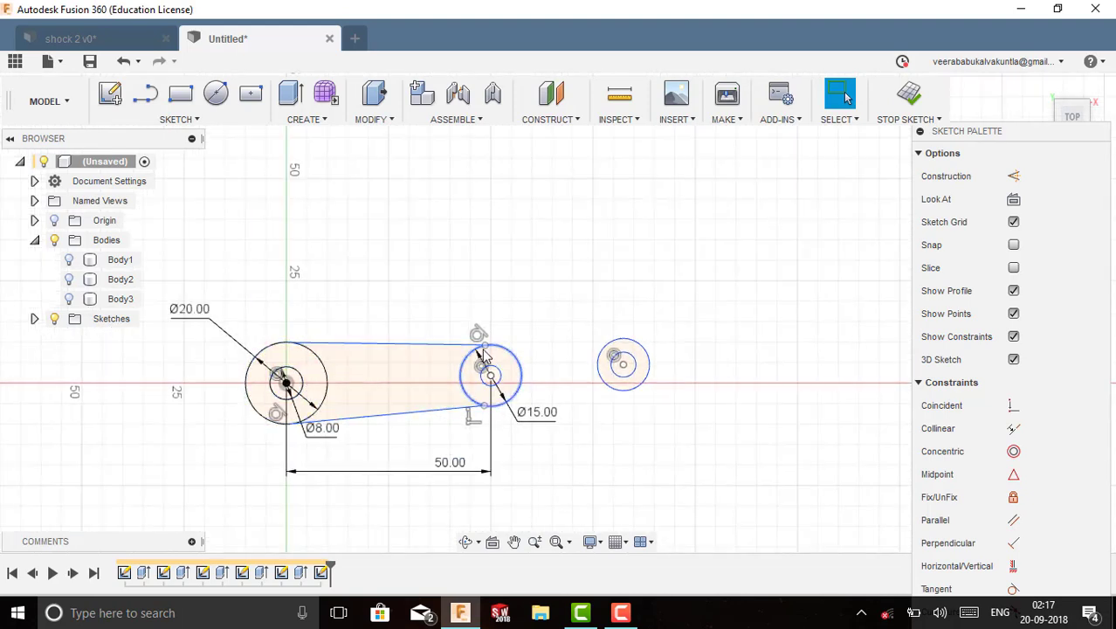
scroll(491, 388, up, 2)
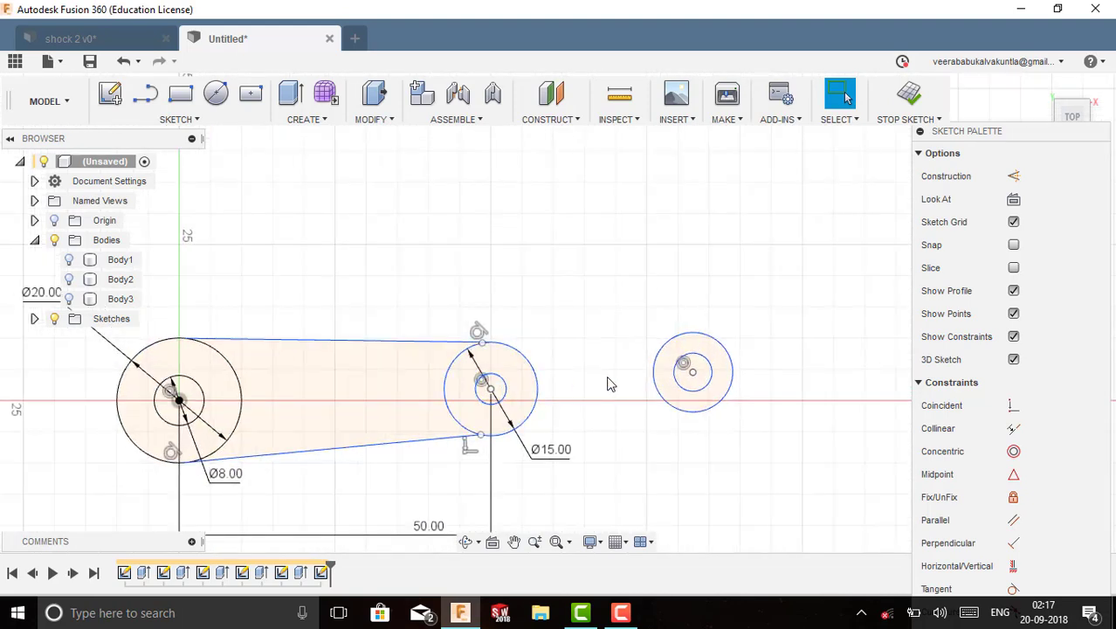
key(d)
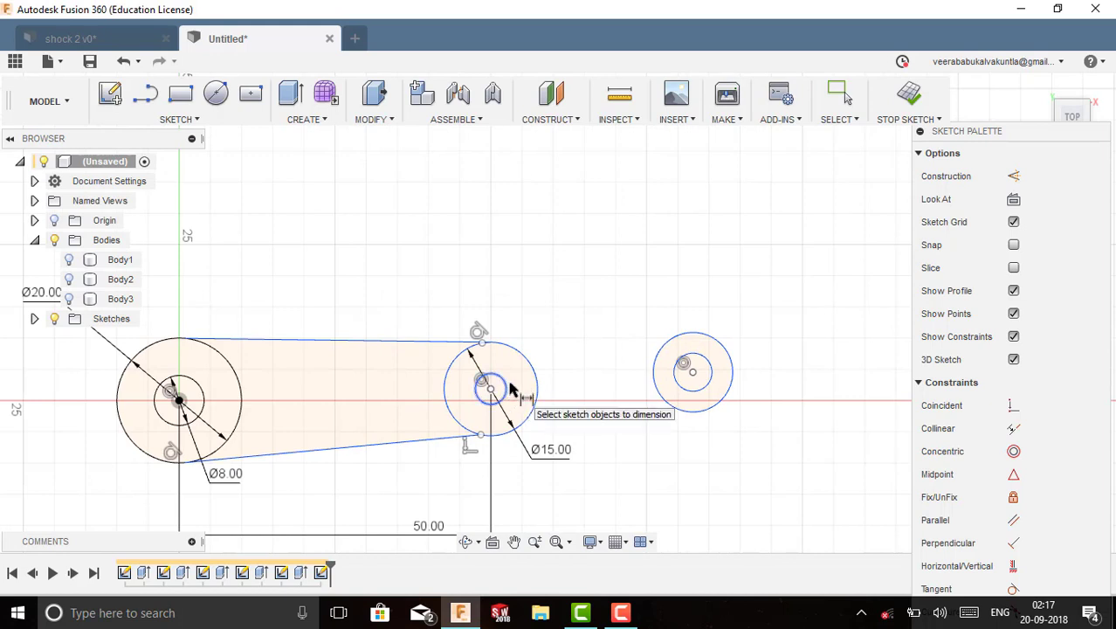
click(499, 381)
click(572, 320)
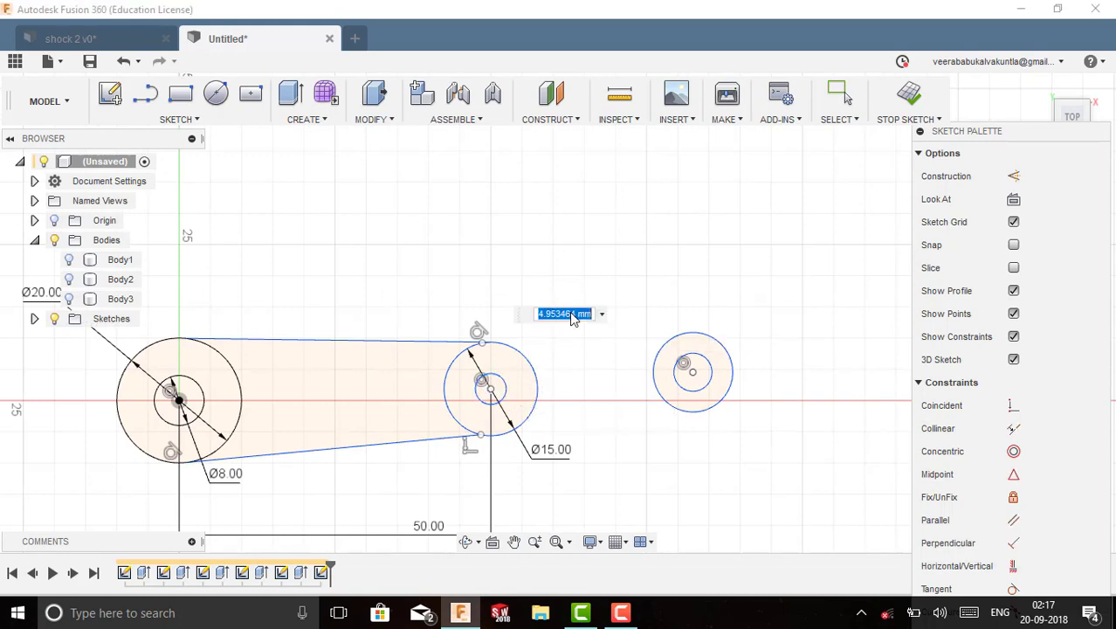
key(Return)
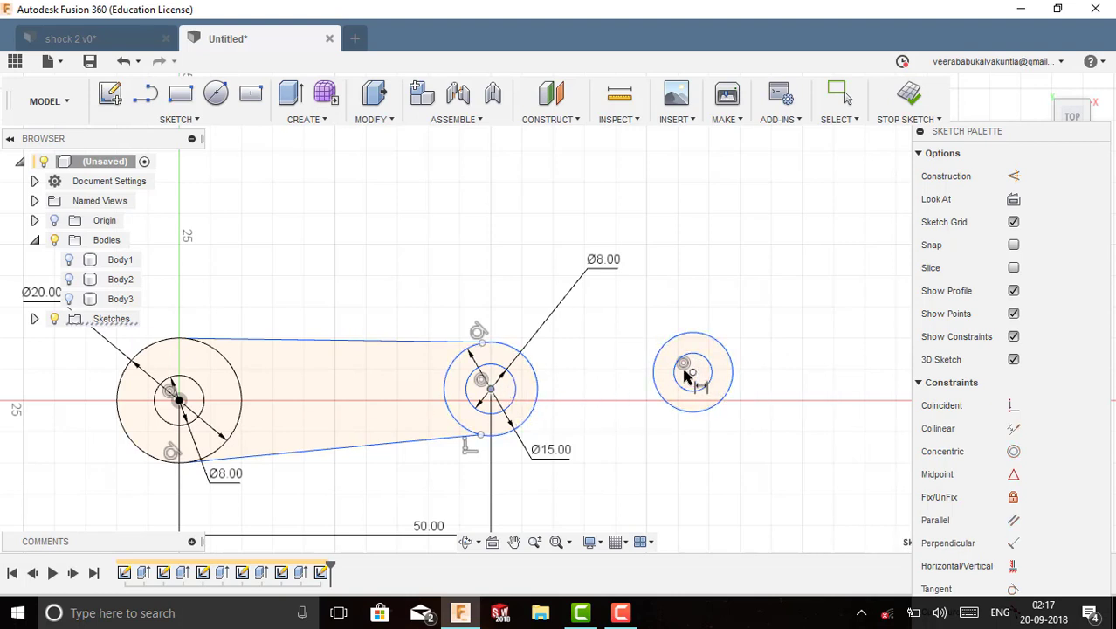
Step: Draw a line from the 15 mm circle's centre to the centre of the outer end circles and constrain it horizontal
scroll(563, 374, down, 1)
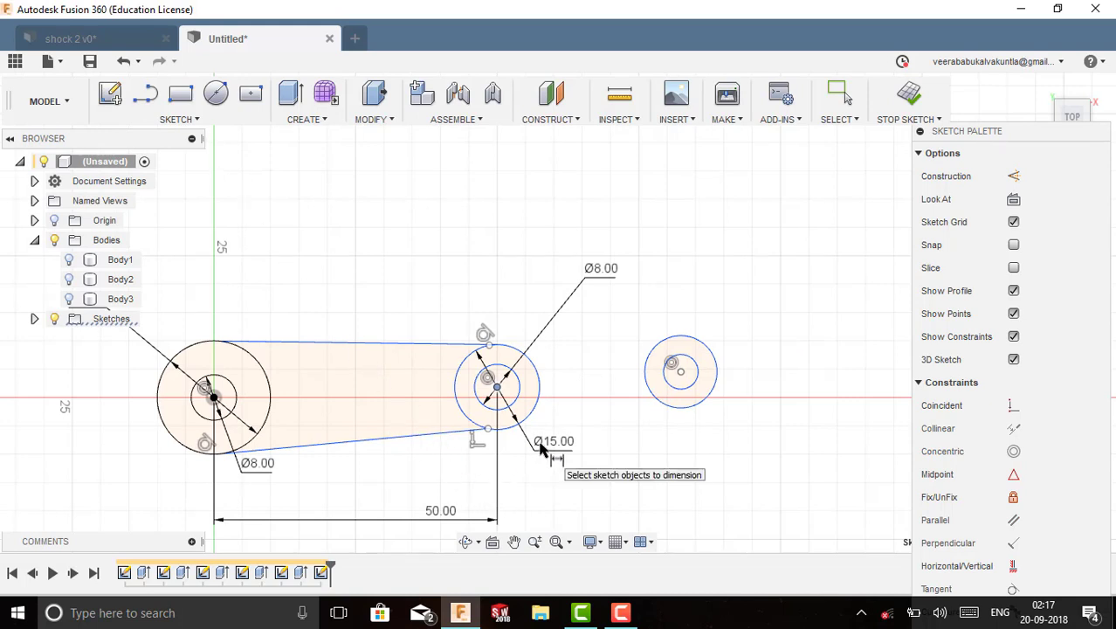
click(214, 112)
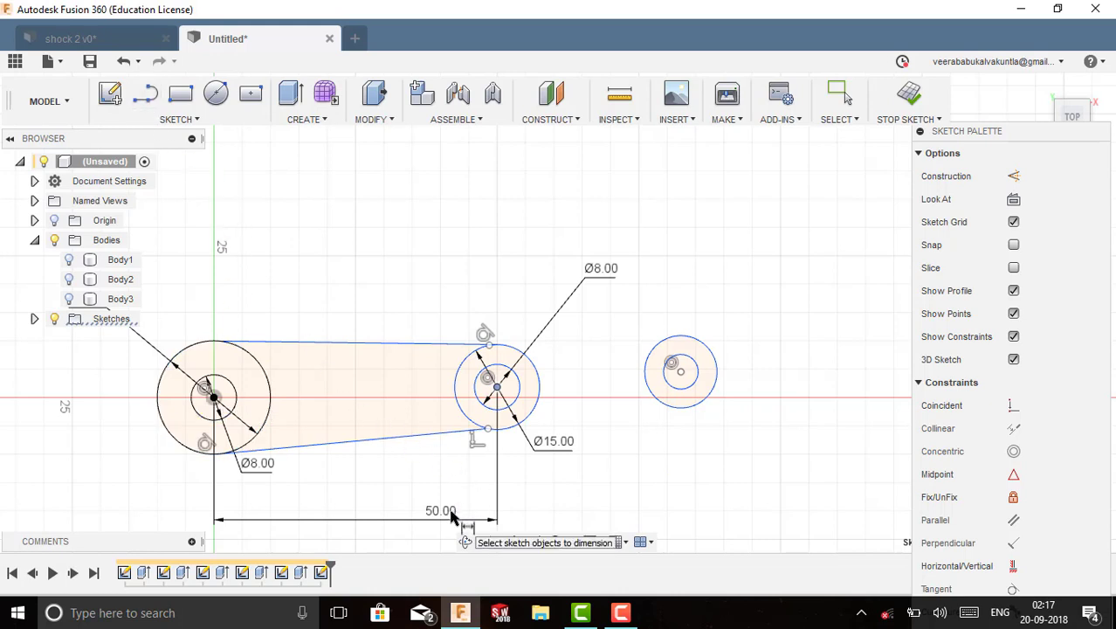
click(155, 101)
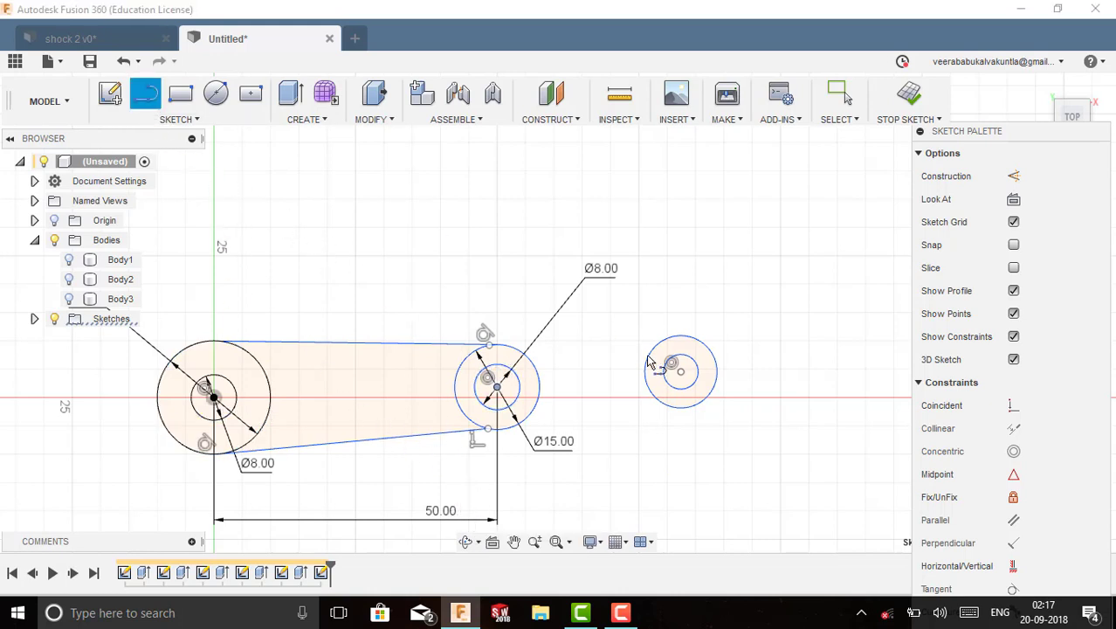
click(497, 387)
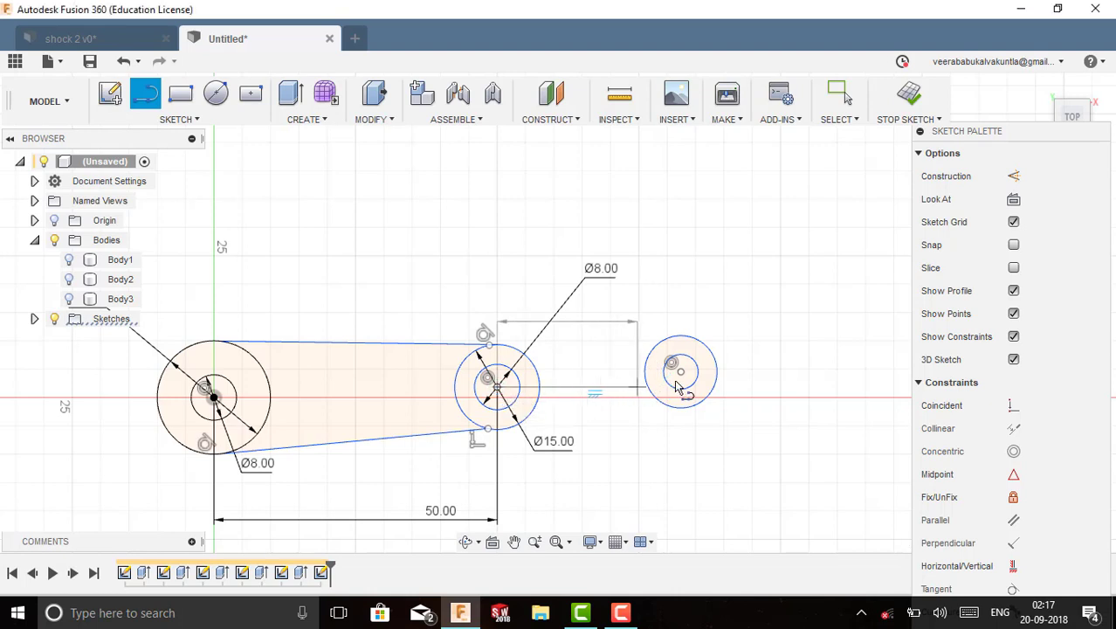
click(682, 371)
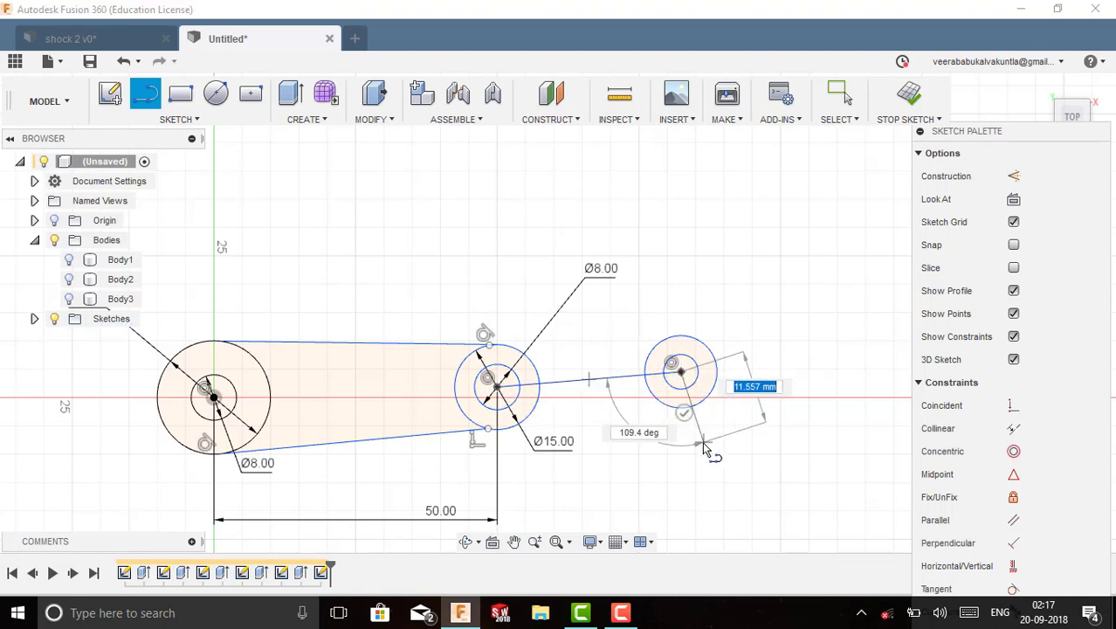
key(Escape)
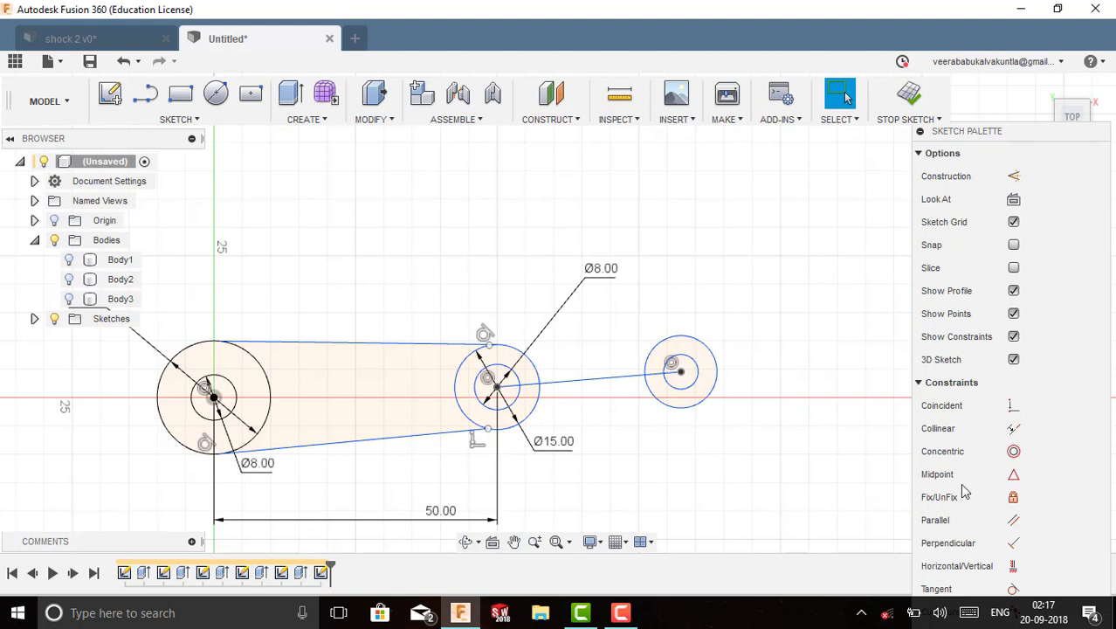
click(1013, 566)
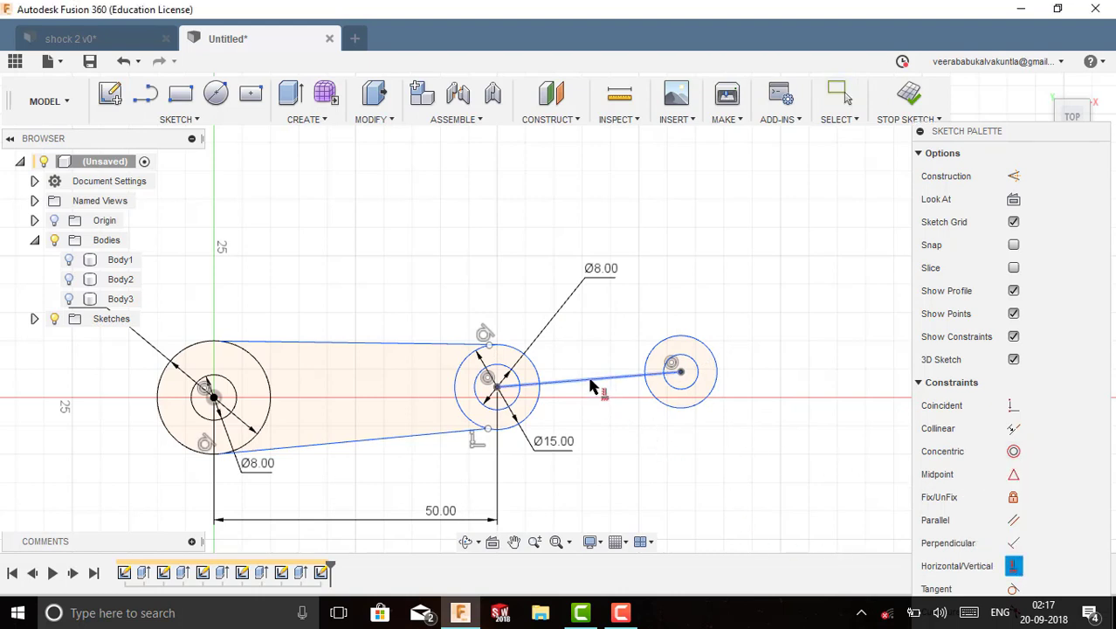
click(594, 381)
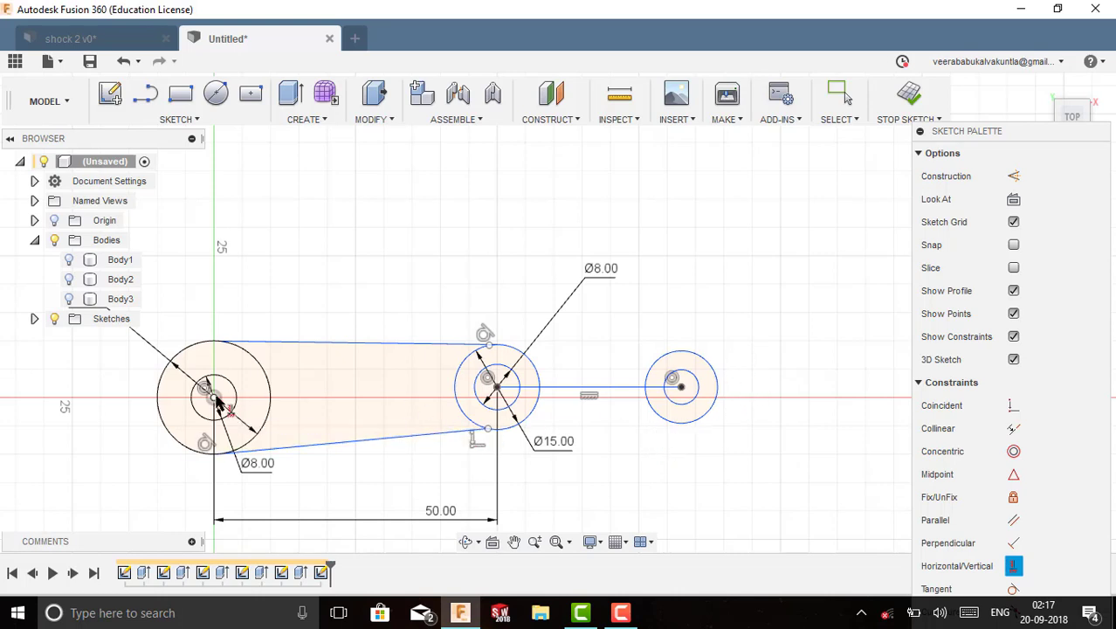
key(Escape)
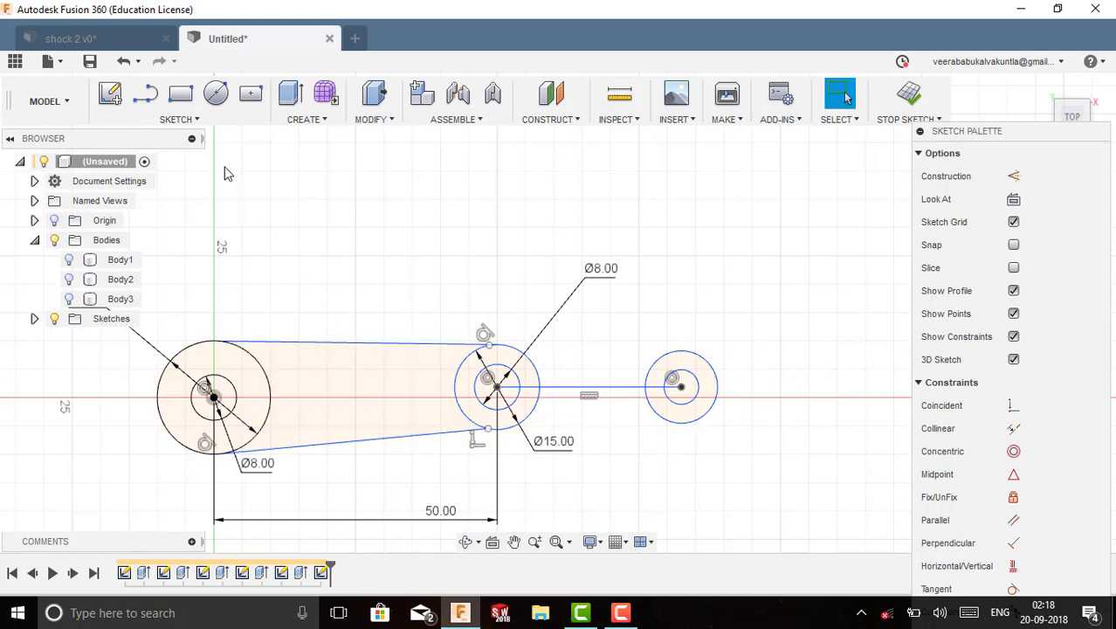
Step: Draw a line from the origin to the centre of the 15 mm circle and constrain it horizontal
click(148, 95)
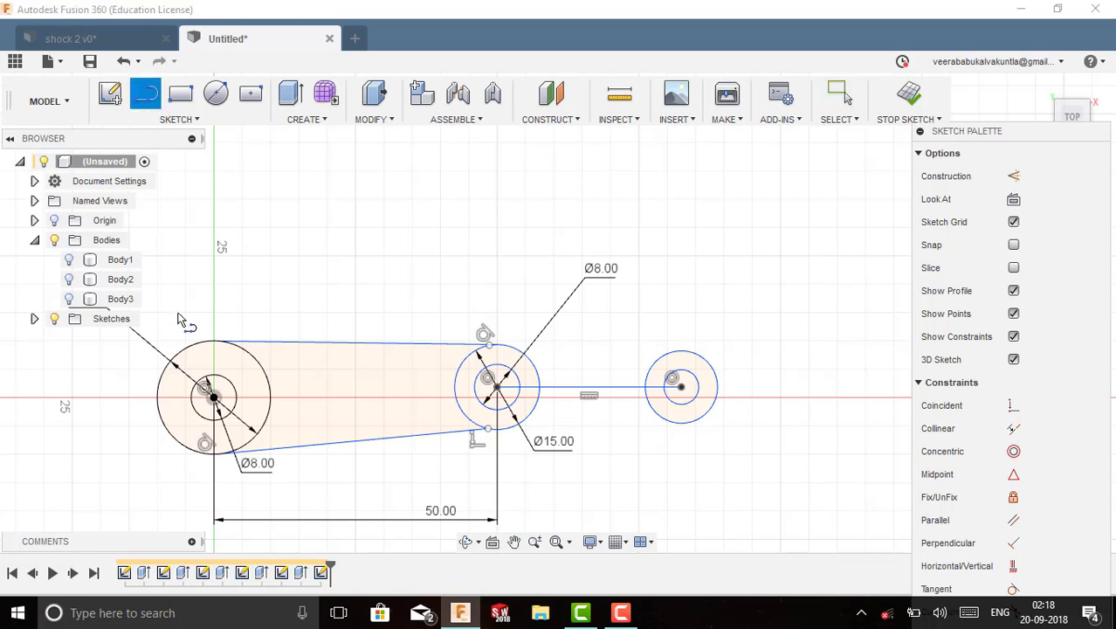
click(214, 397)
double_click(497, 388)
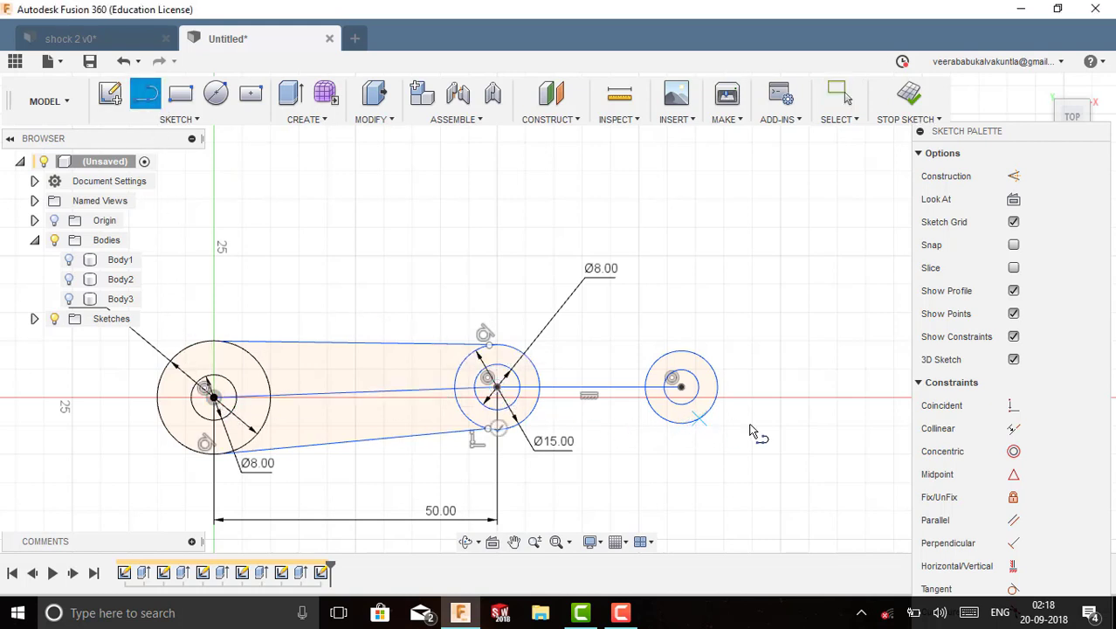
key(Escape)
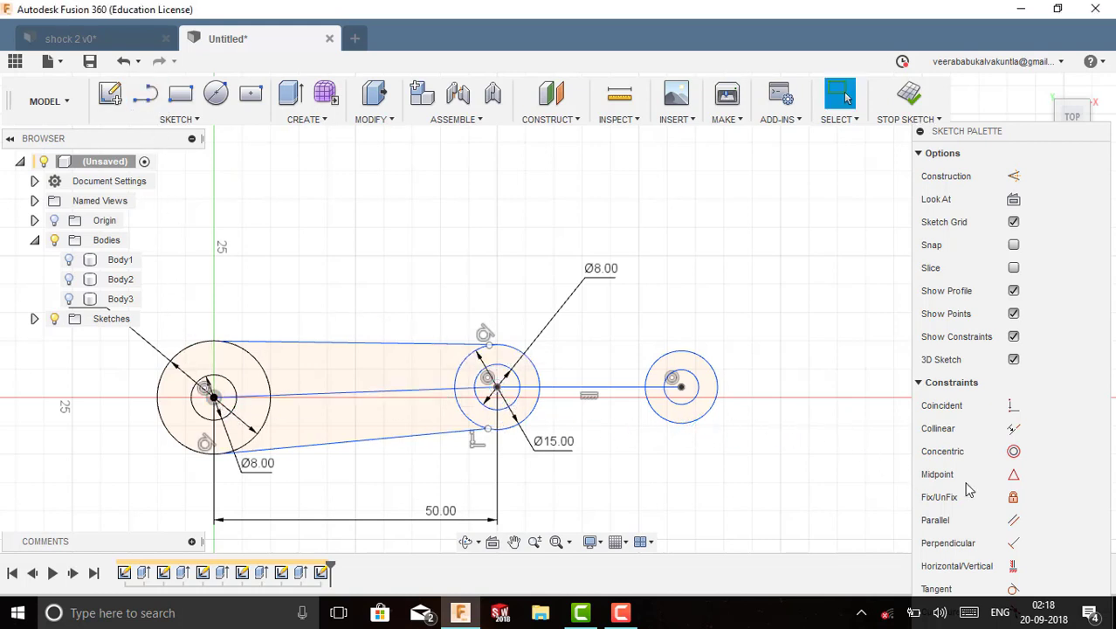
click(1014, 566)
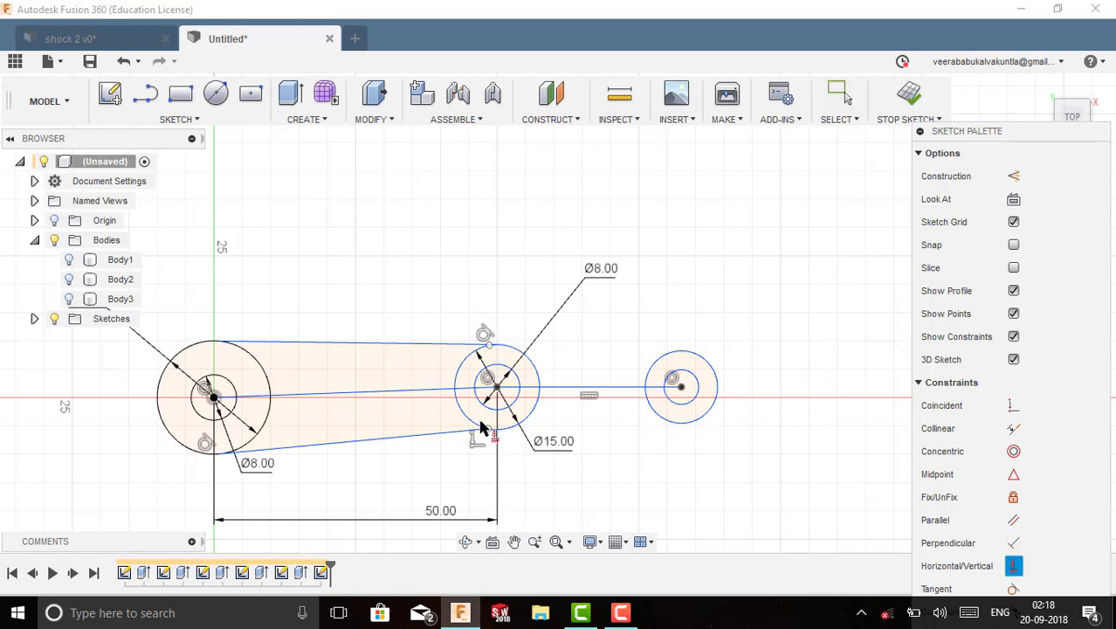
click(403, 398)
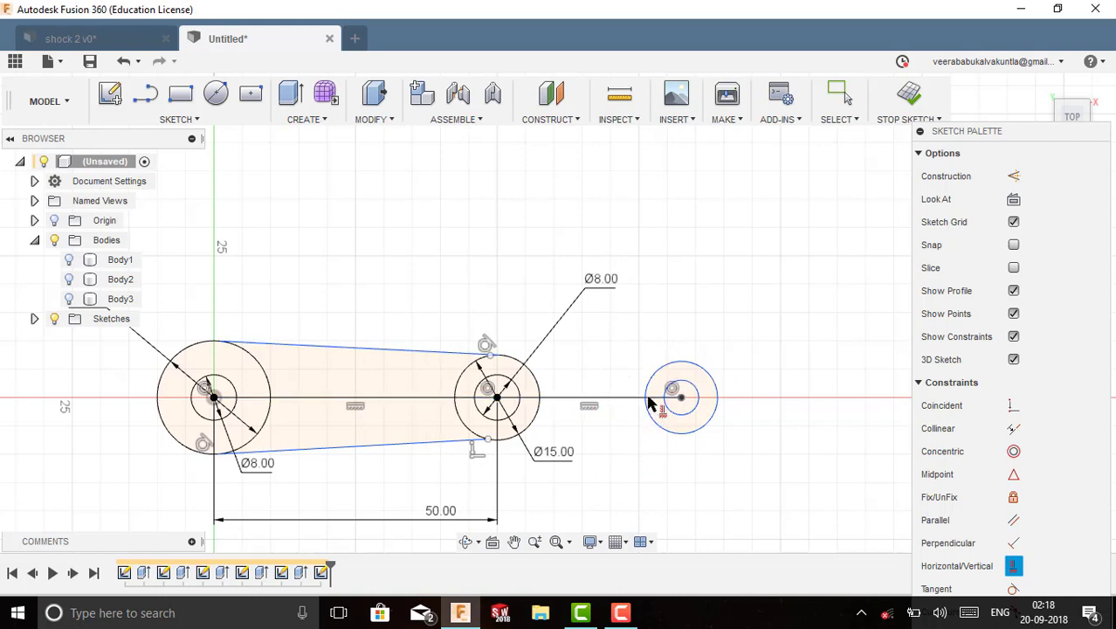
key(Escape)
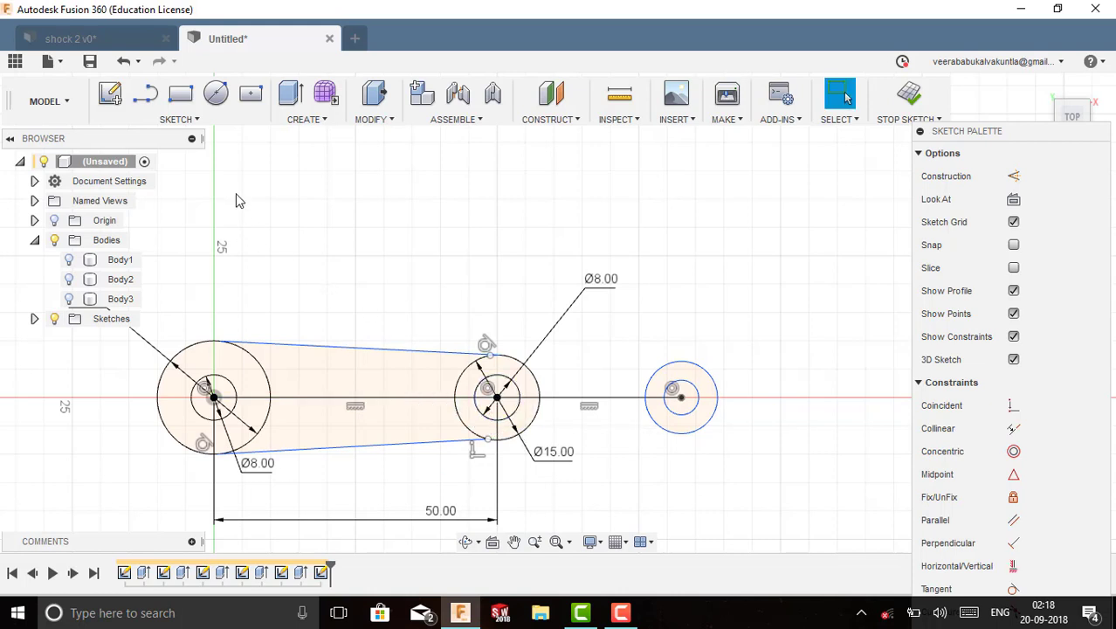
Step: Draw a lower and an upper line connecting the 15 mm circle to the larger outer end circle
click(145, 94)
click(504, 442)
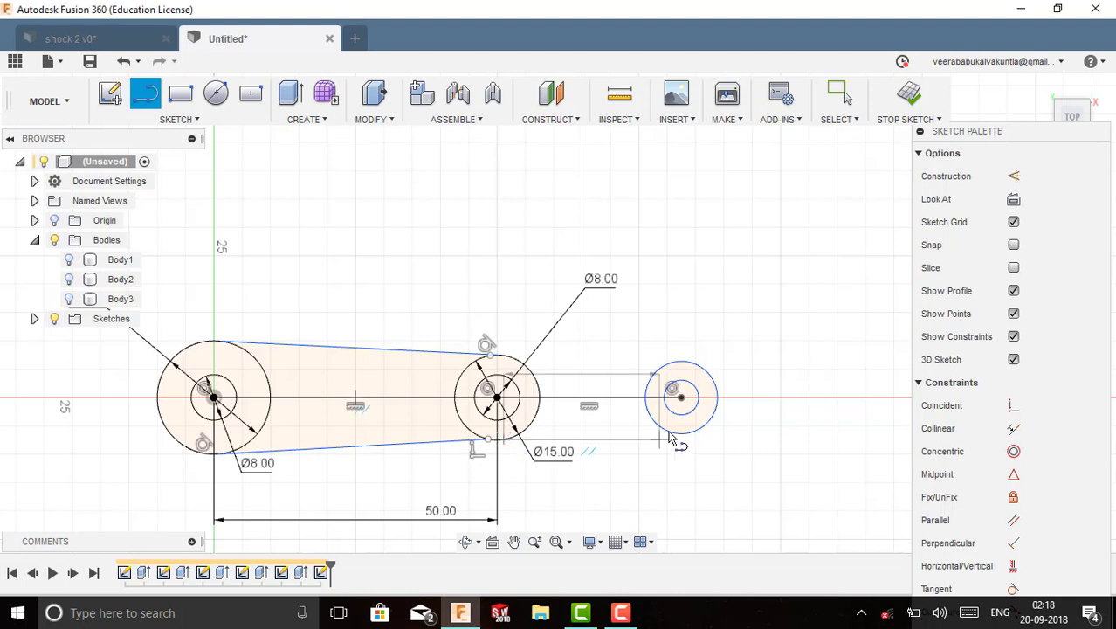
click(672, 434)
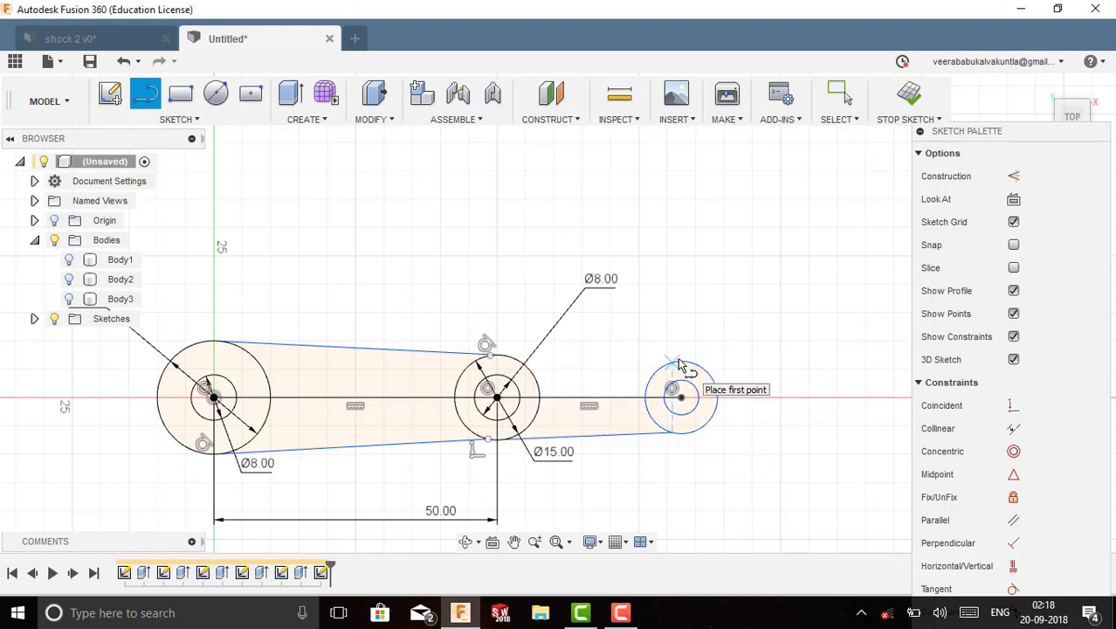
click(676, 360)
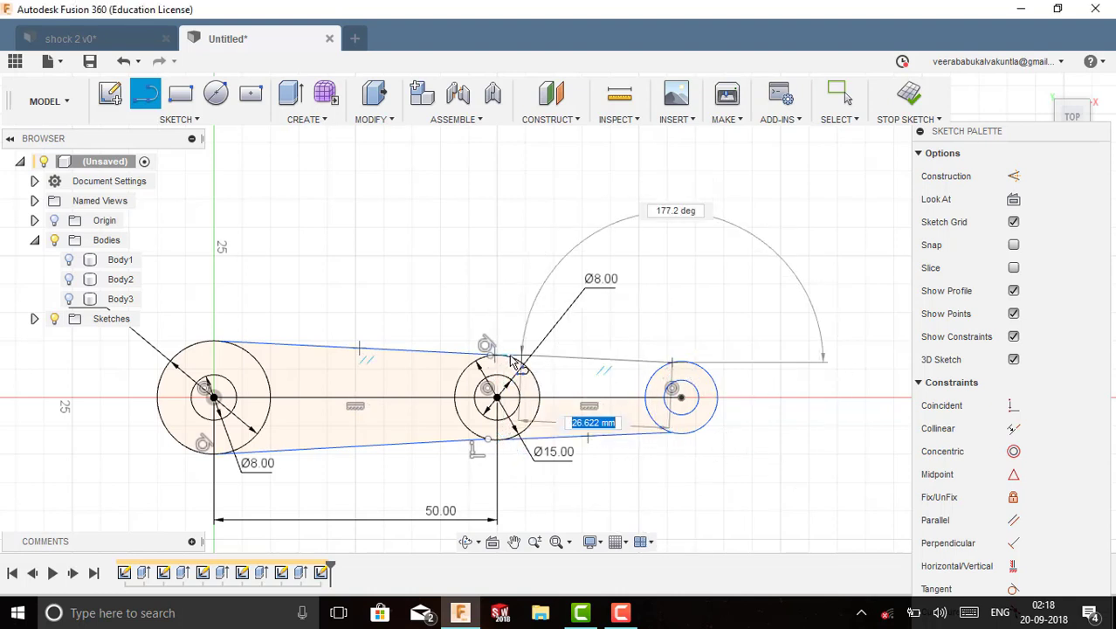
click(521, 355)
key(Escape)
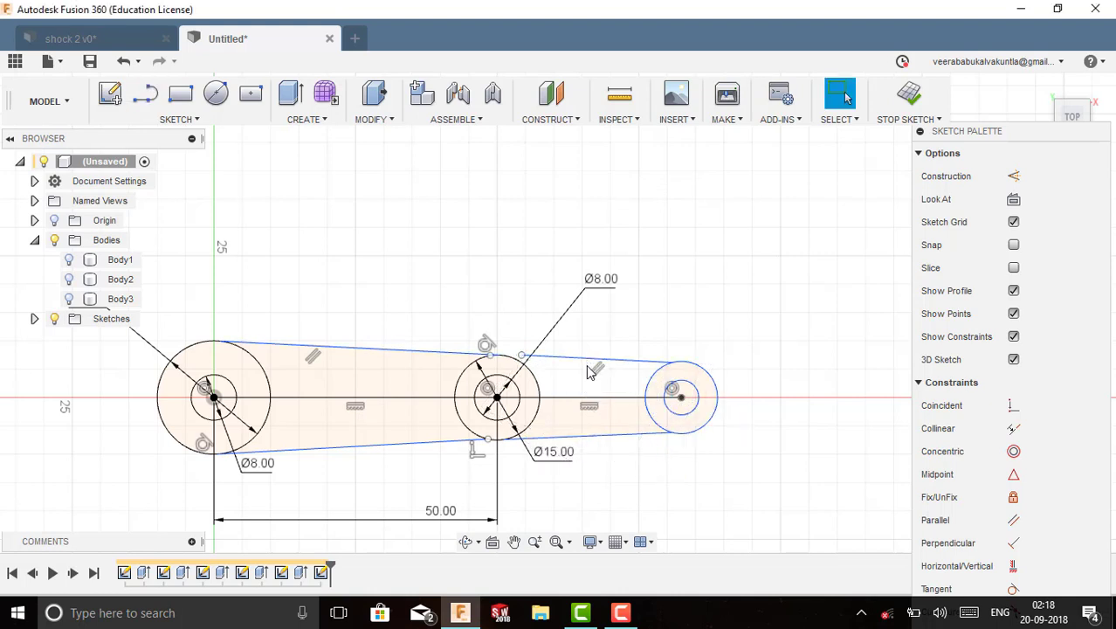
Step: Try to make the upper line towards the end circle tangent to the 15 mm circle
scroll(662, 423, up, 1)
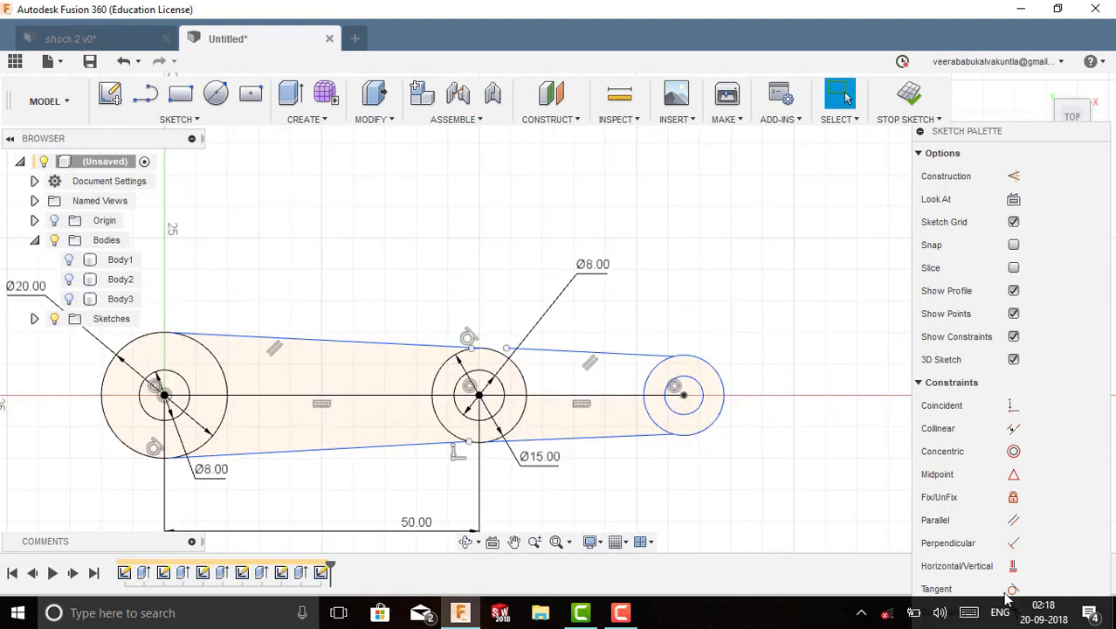
click(1013, 590)
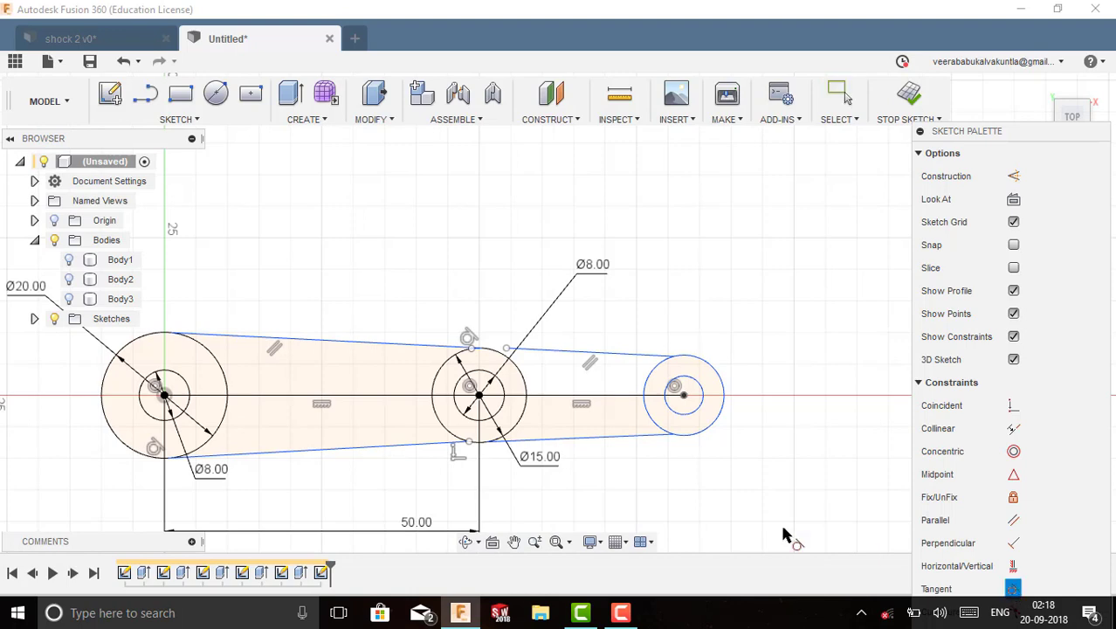
click(531, 352)
click(525, 377)
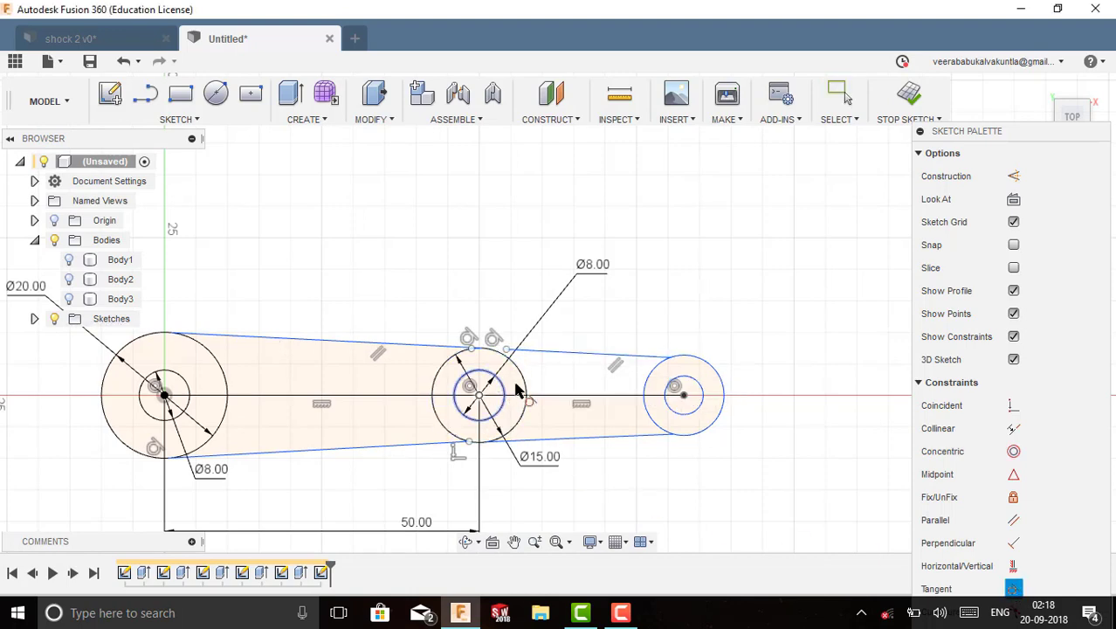
scroll(522, 367, up, 2)
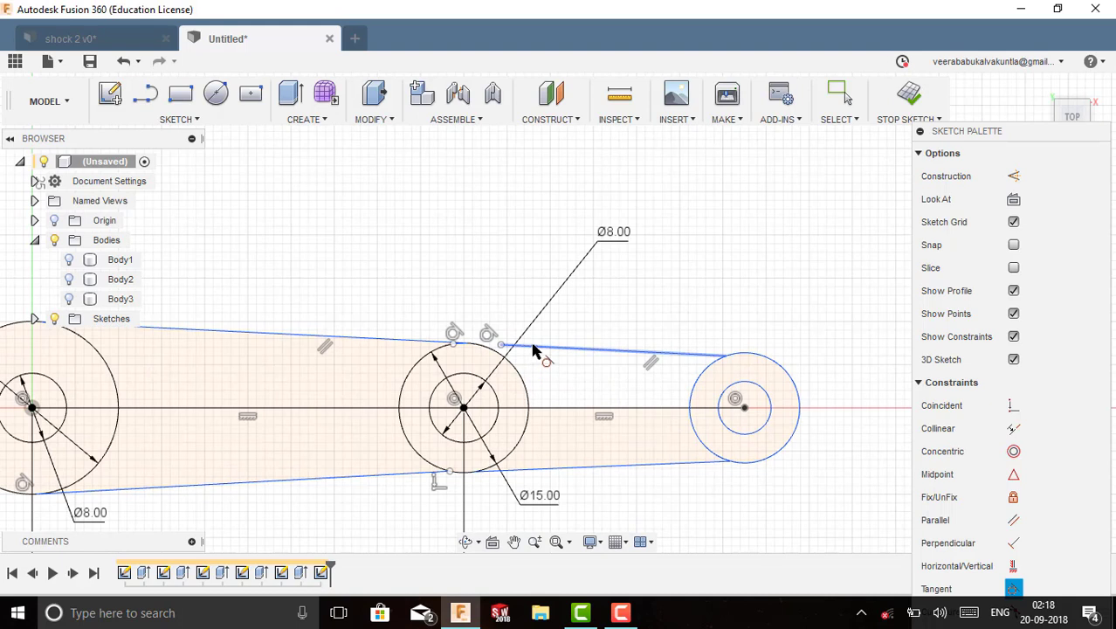
key(Escape)
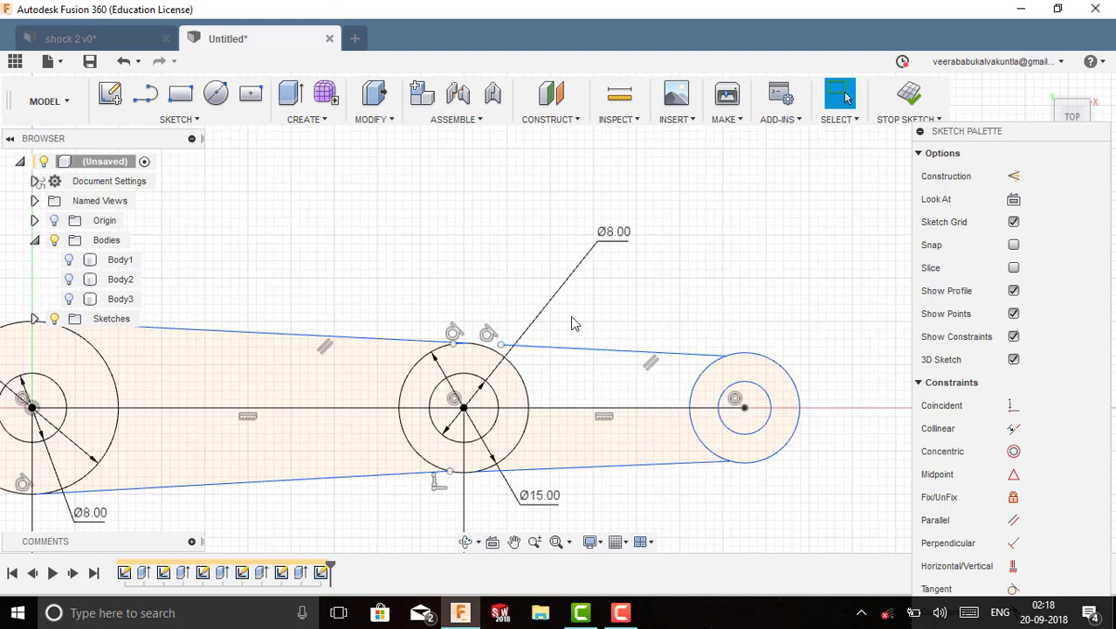
Step: Delete the upper connecting line and redraw it about 25 mm long from the 15 mm circle to the larger end circle
click(594, 354)
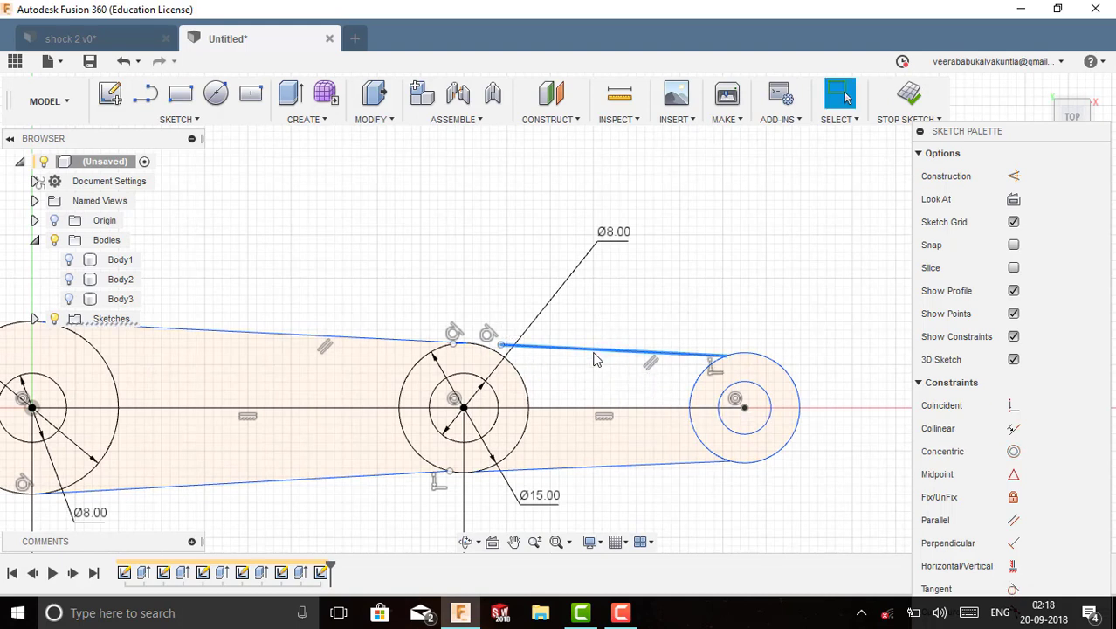
key(Delete)
click(145, 93)
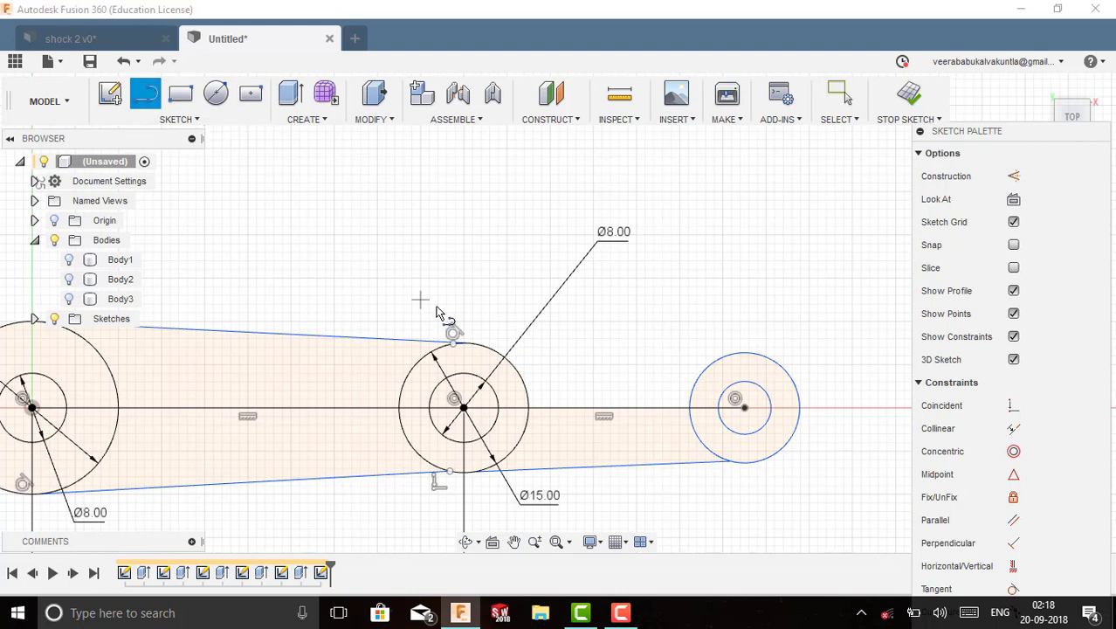
click(491, 351)
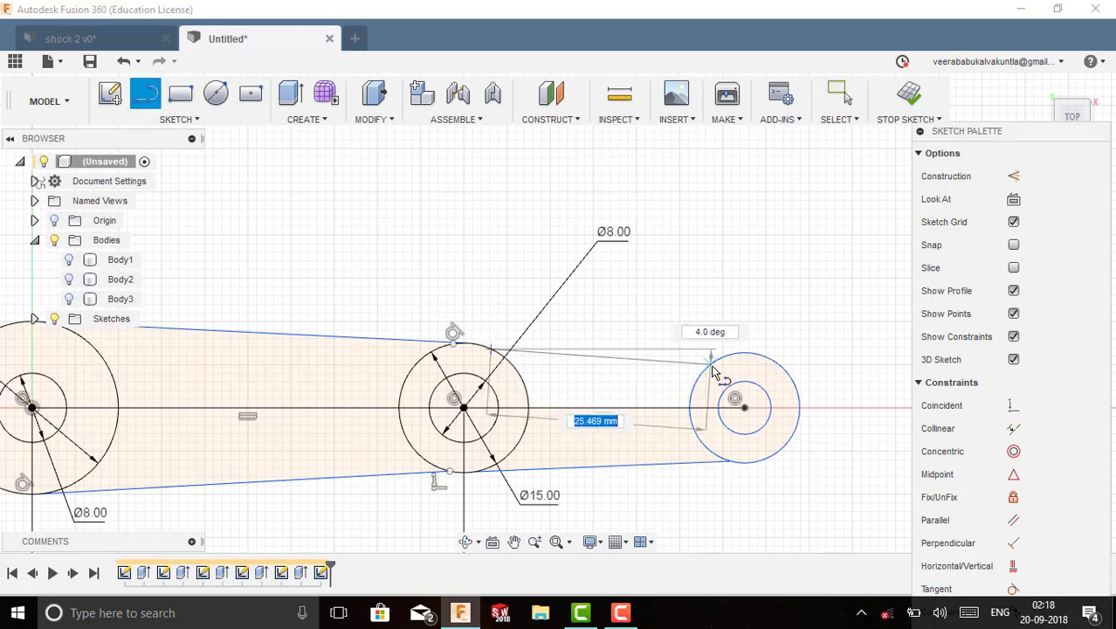
click(712, 365)
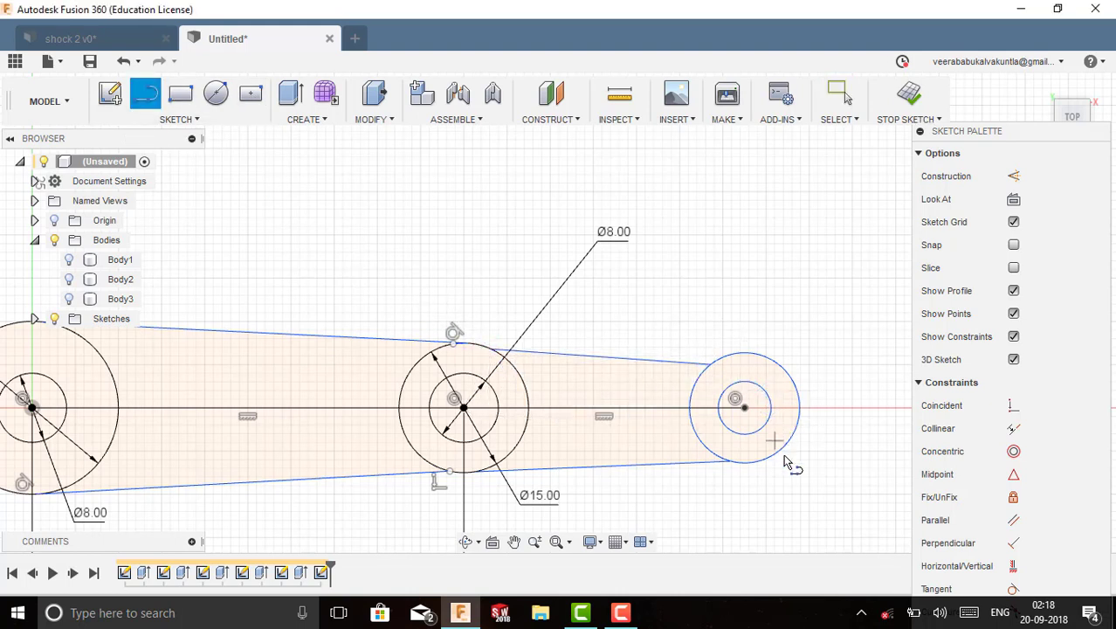
key(Escape)
Step: Make the upper and lower connecting lines tangent to the larger outer end circle
click(1013, 589)
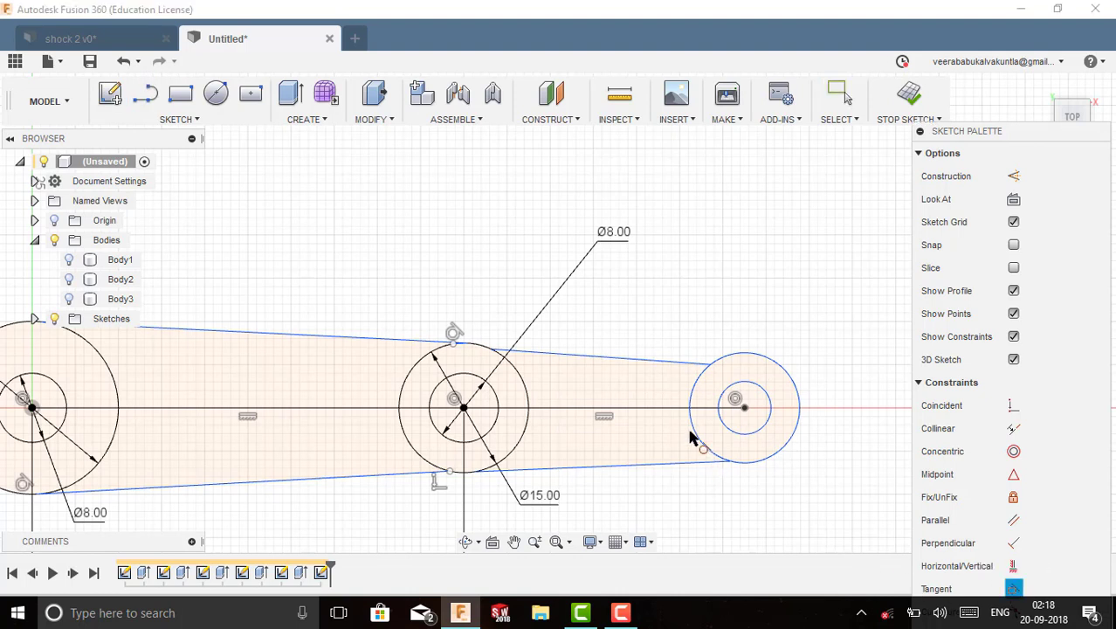
click(646, 360)
click(723, 364)
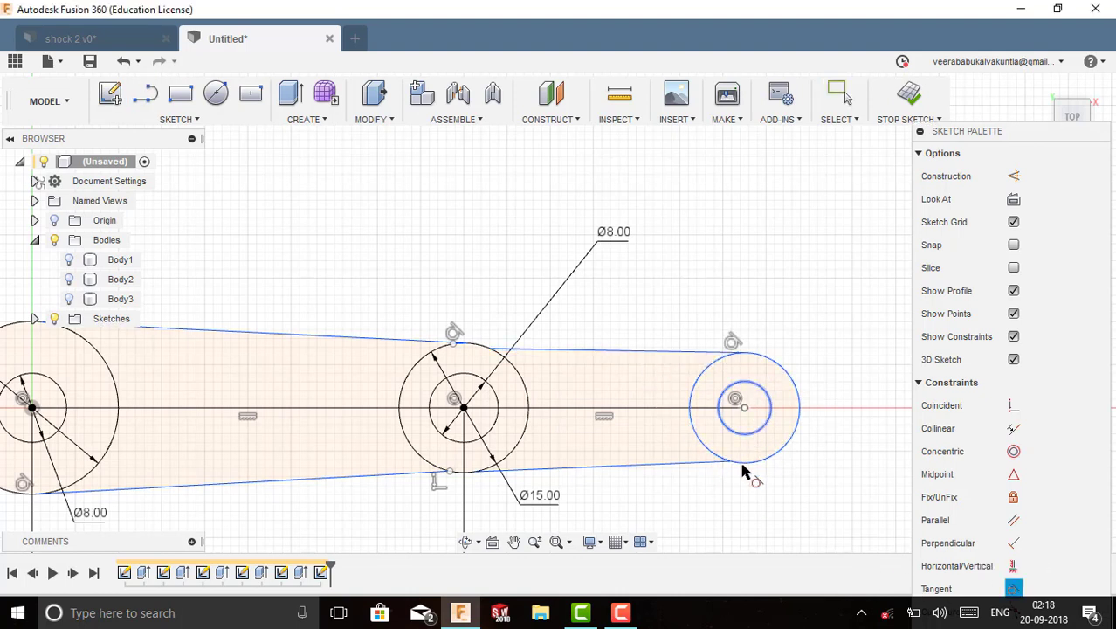
click(699, 464)
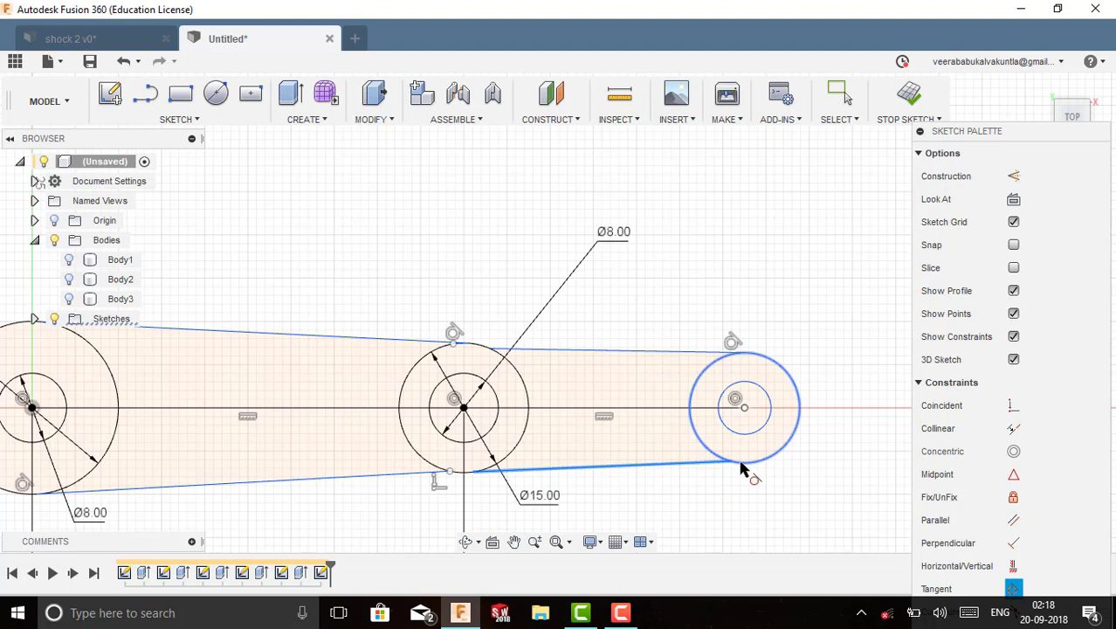
click(688, 444)
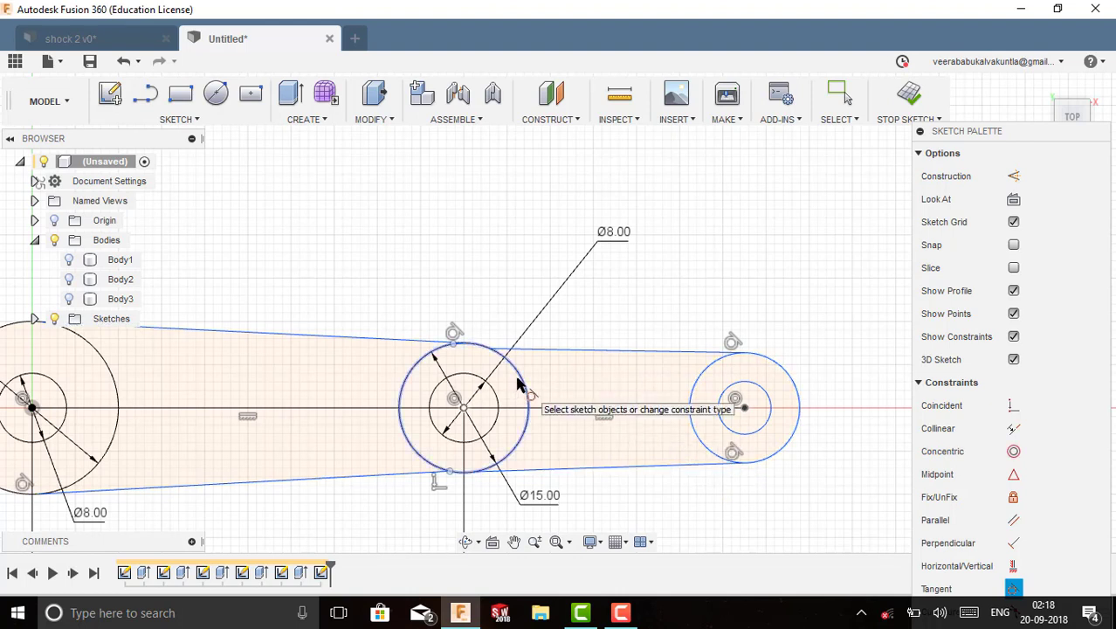
Step: Make the upper and lower lines leading to the end circle tangent to the 15 mm circle
click(523, 343)
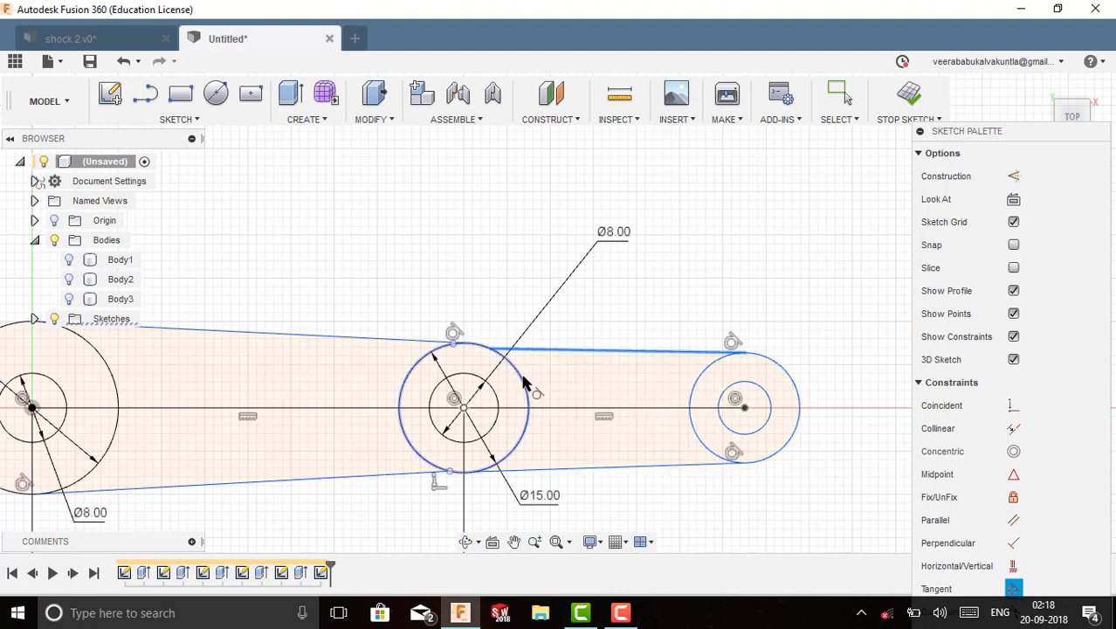
click(522, 439)
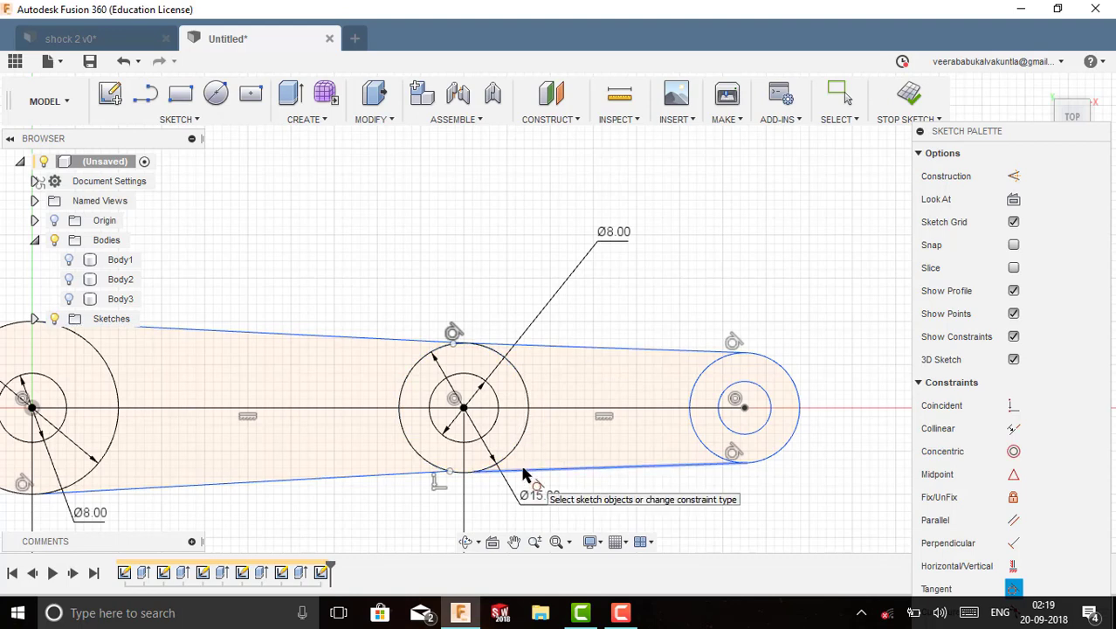
click(522, 471)
click(505, 461)
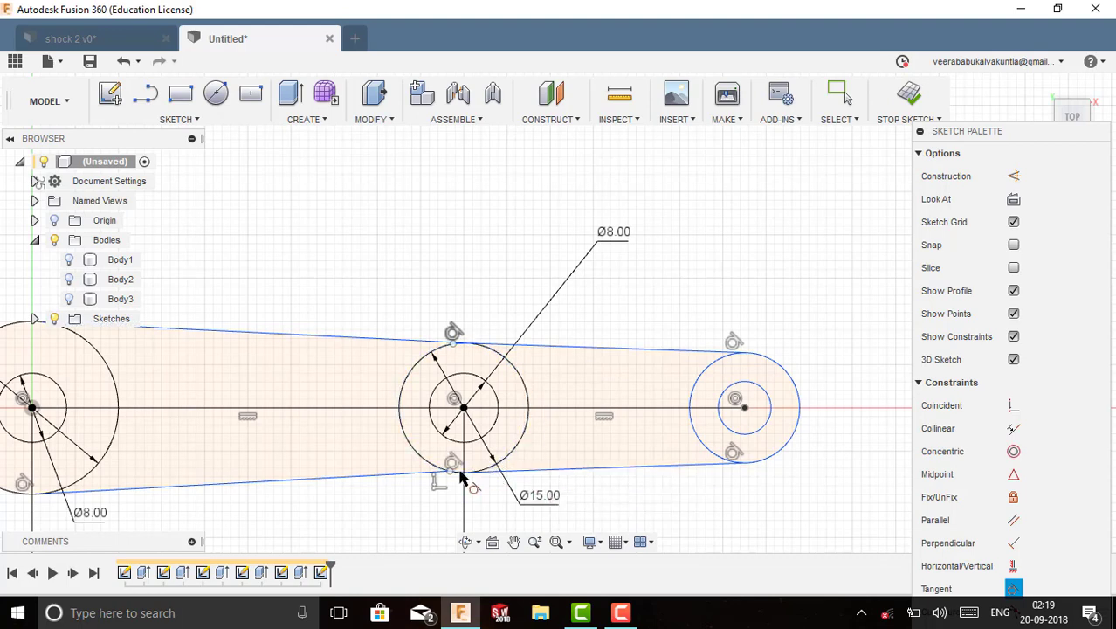
Step: Make the upper connecting line tangent to the 20 mm circle
scroll(511, 486, down, 2)
scroll(472, 496, down, 2)
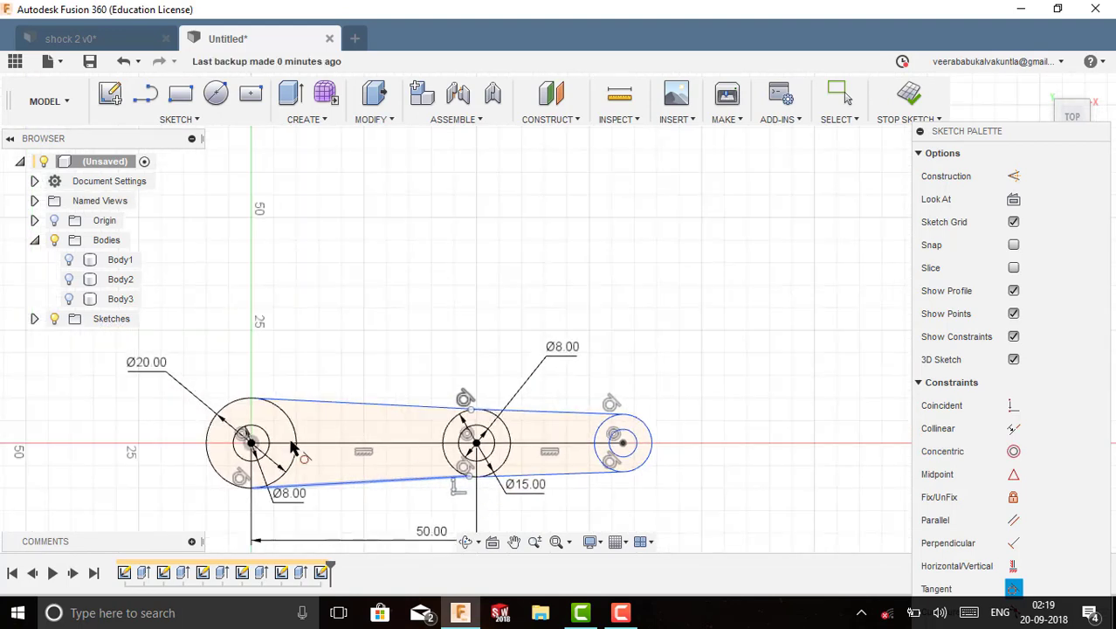
click(287, 415)
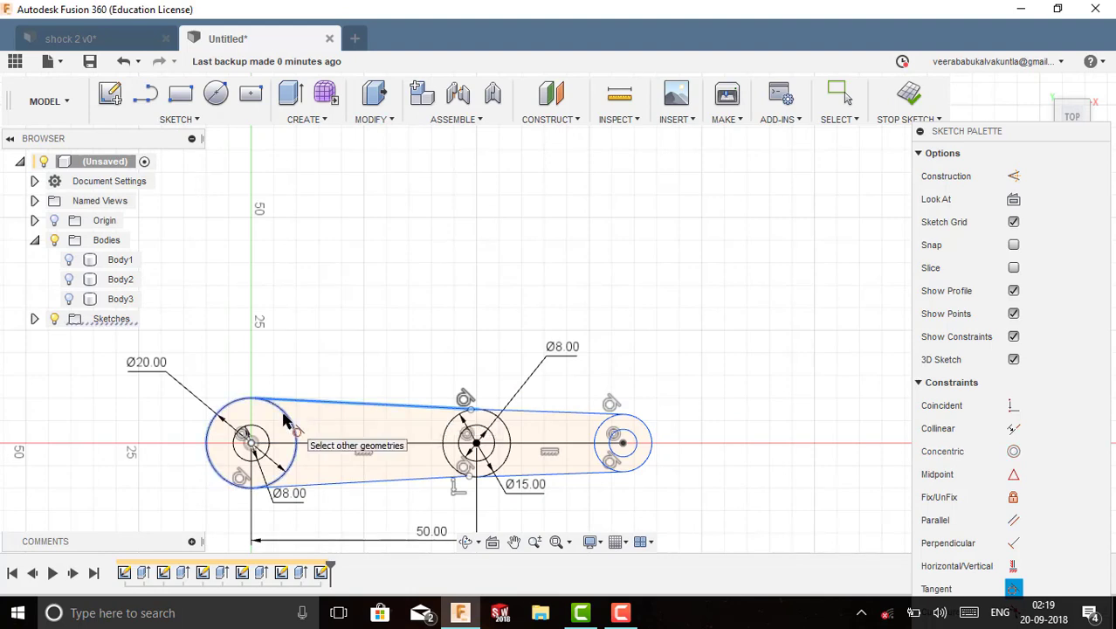
click(291, 422)
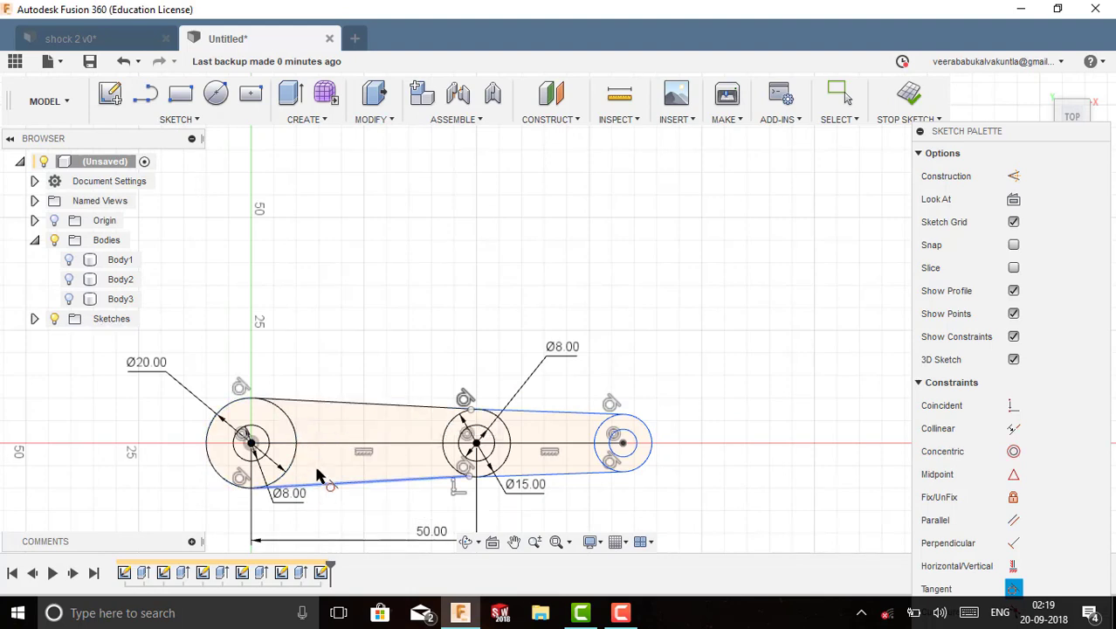
scroll(319, 469, down, 2)
scroll(360, 467, up, 2)
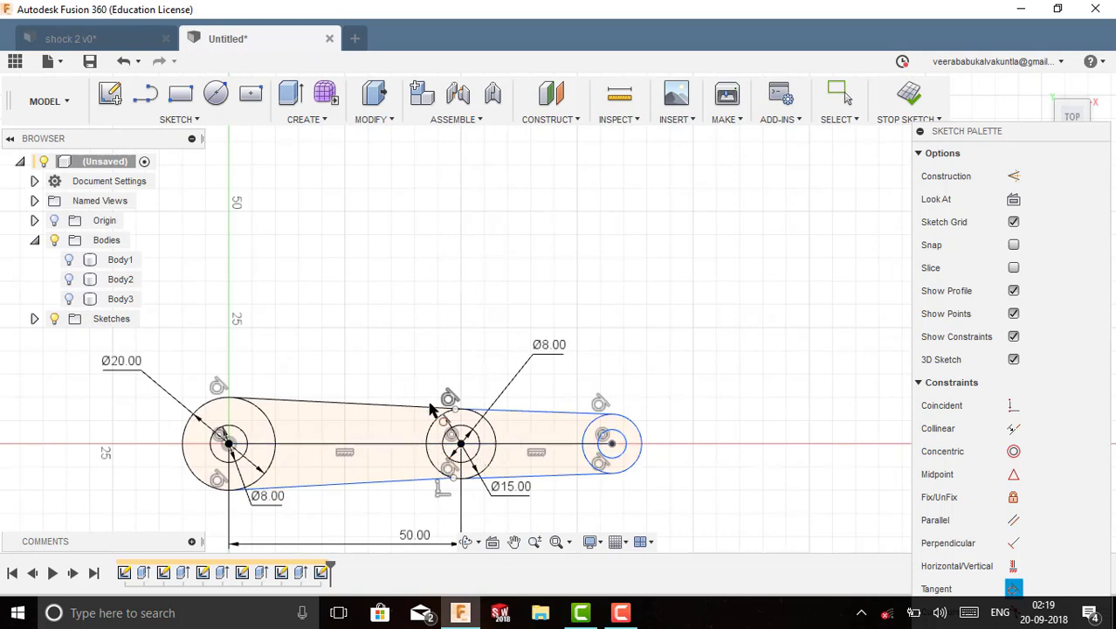
right_click(446, 199)
key(Escape)
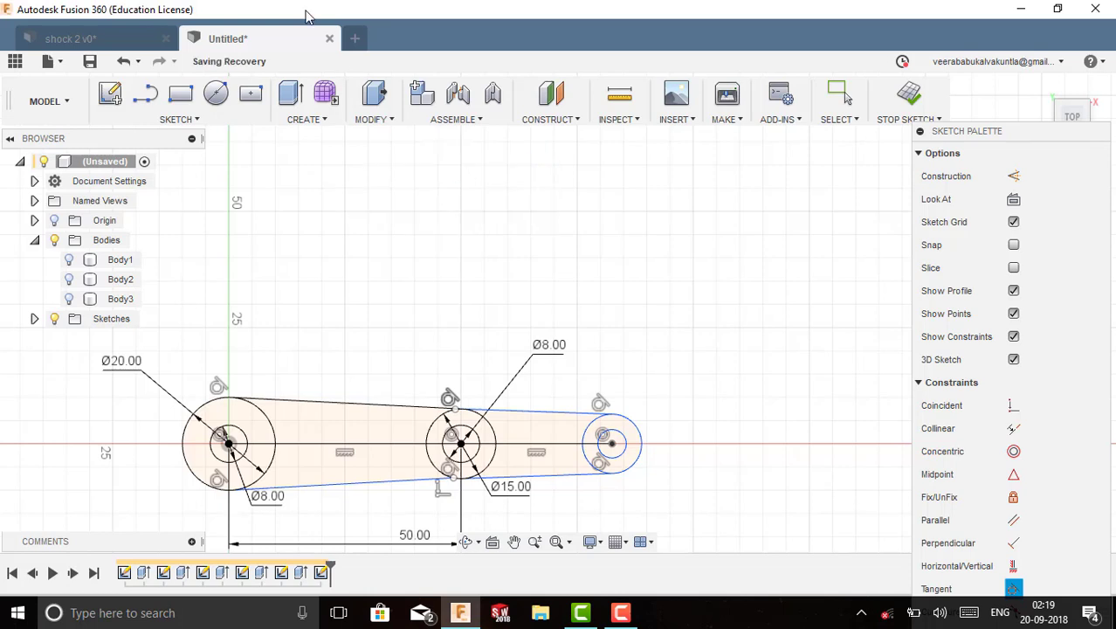
Step: Extrude all link arm profiles except the three hole circles 5 mm as a new body
click(291, 94)
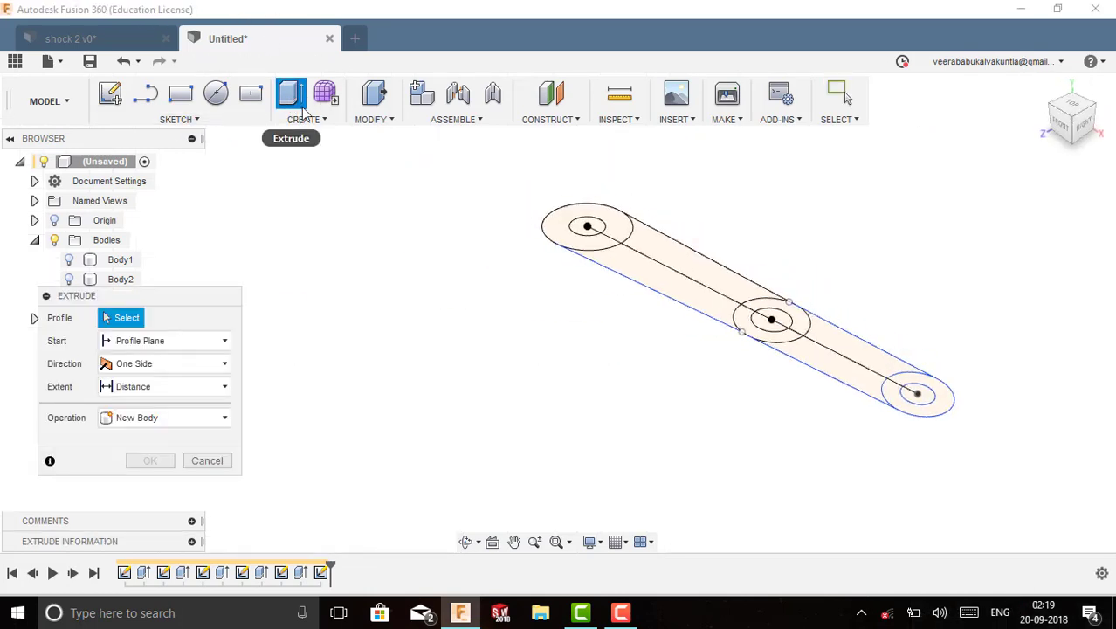
click(592, 236)
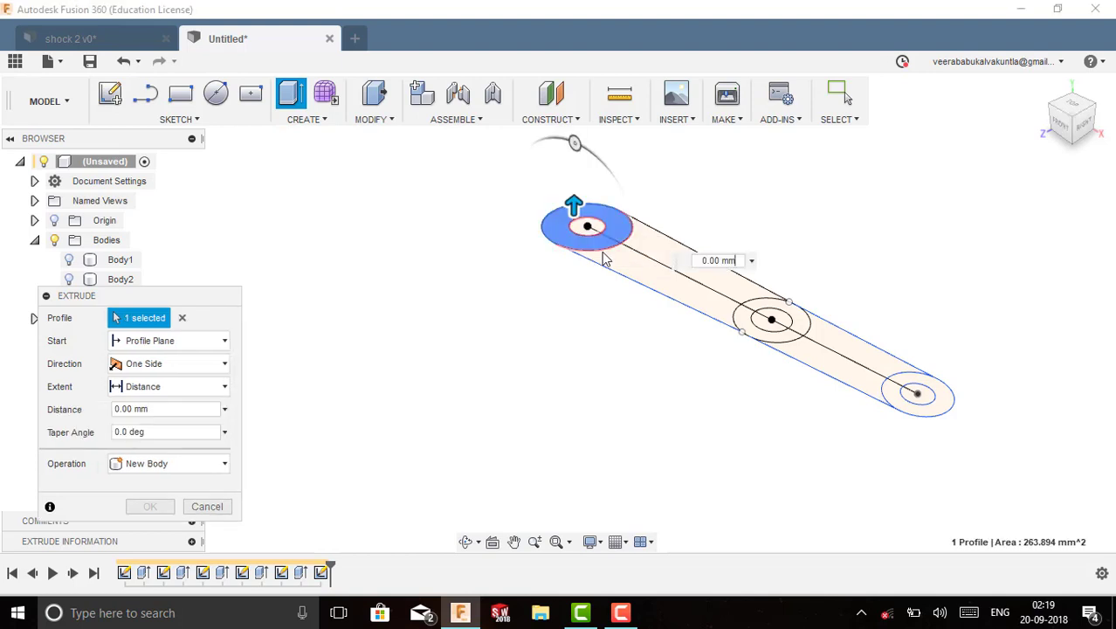
click(656, 264)
click(753, 335)
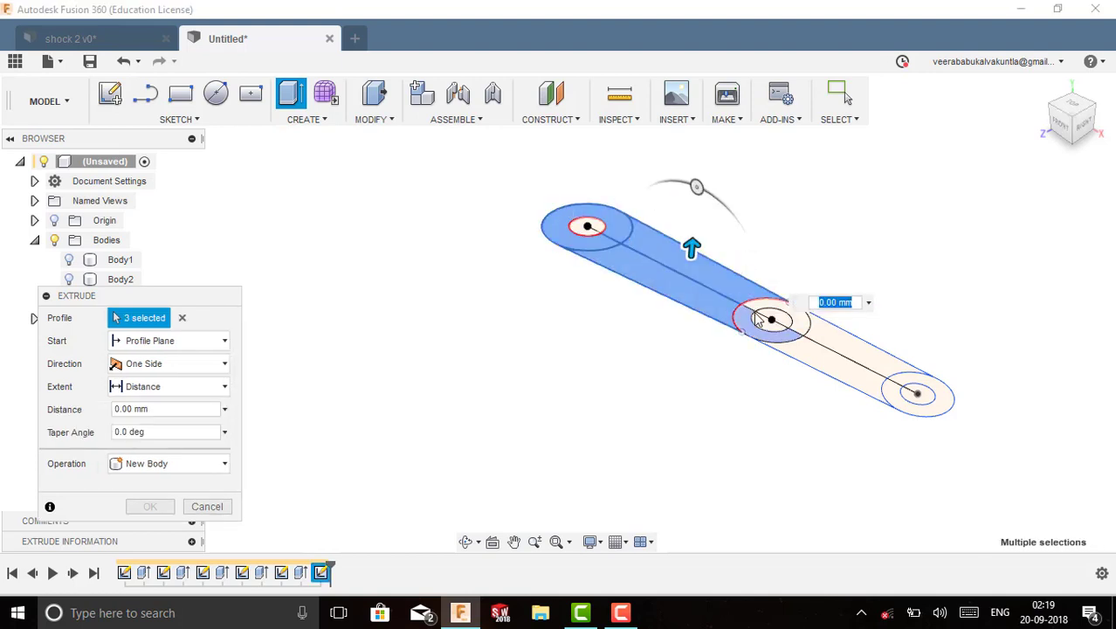
click(757, 323)
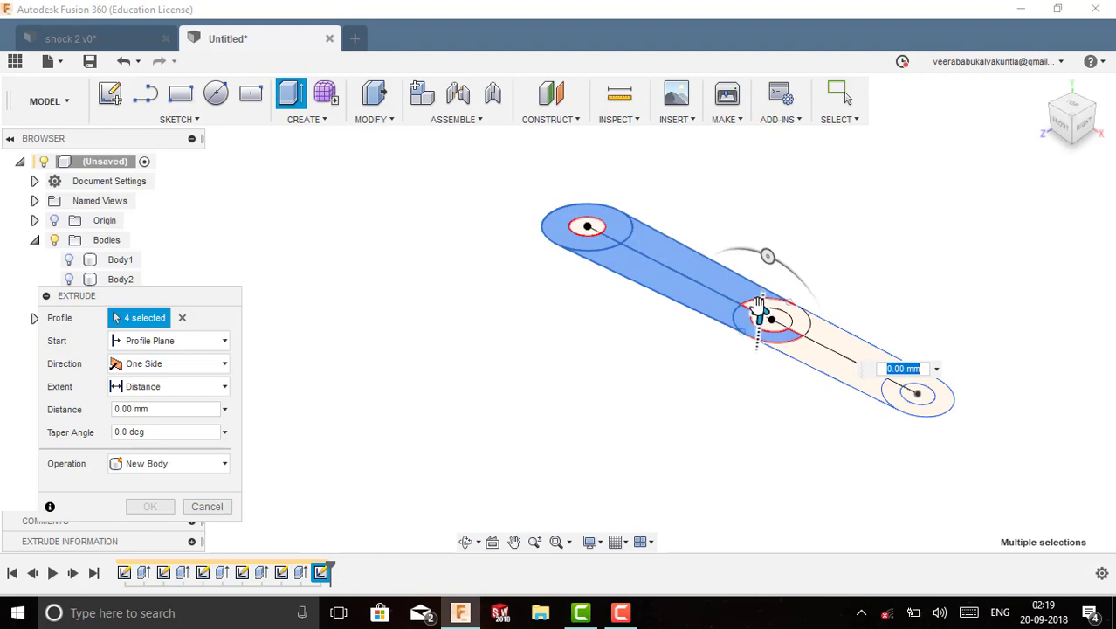
click(915, 398)
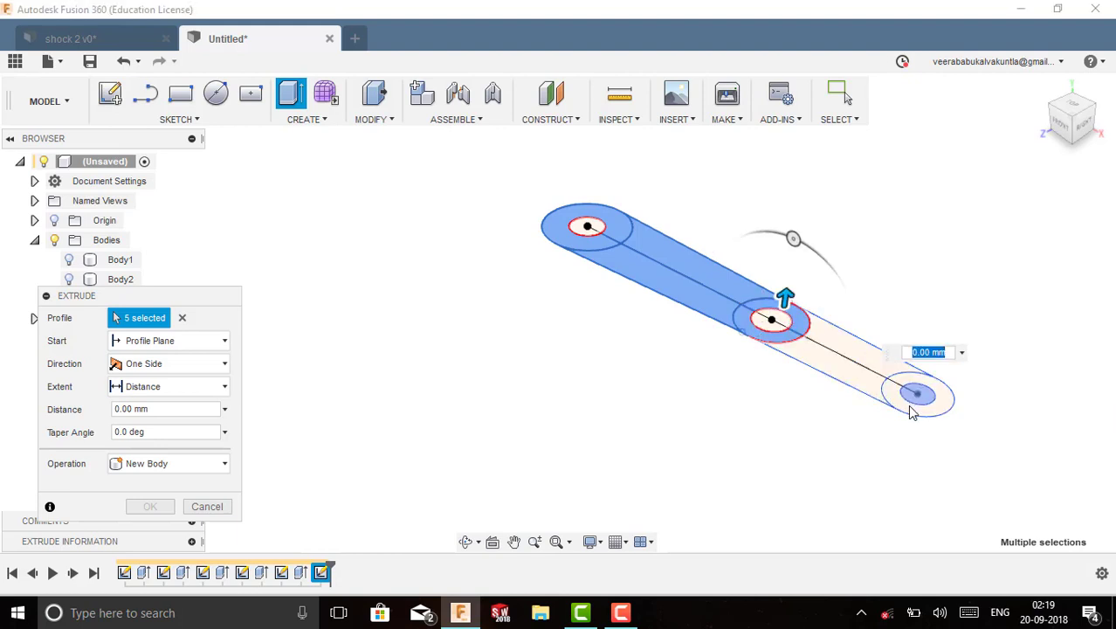
click(912, 412)
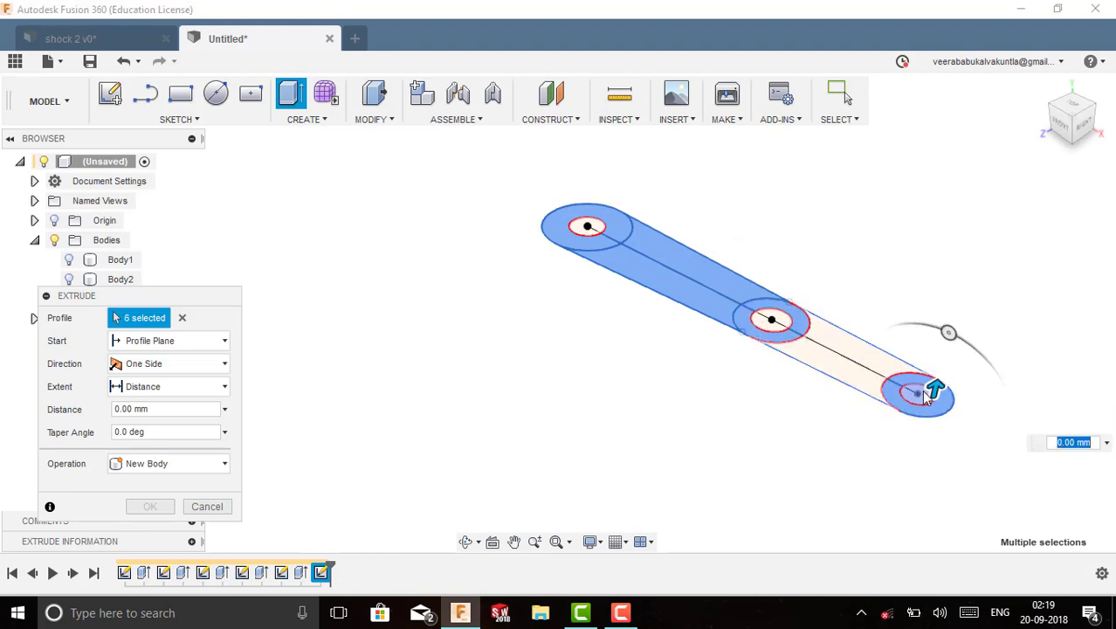
click(866, 384)
click(872, 362)
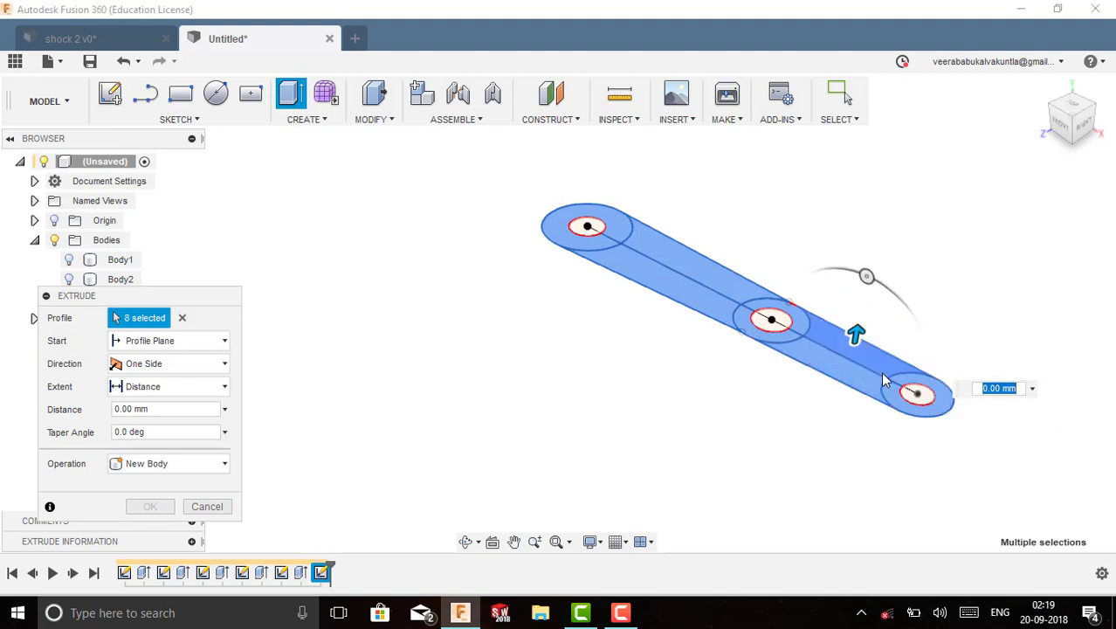
drag(853, 339, 842, 315)
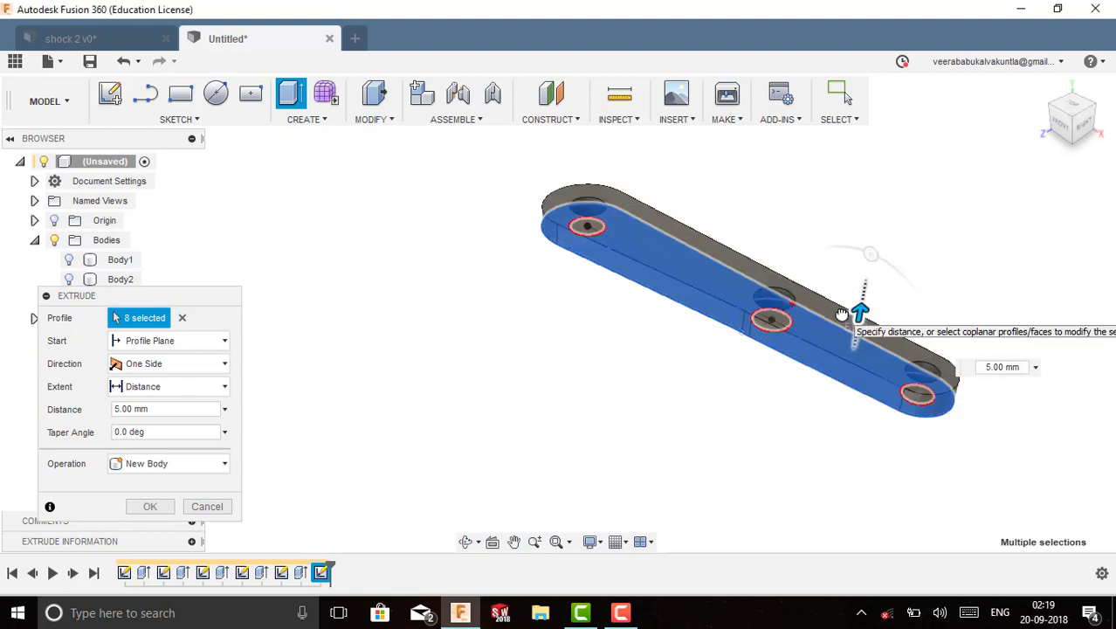
click(155, 508)
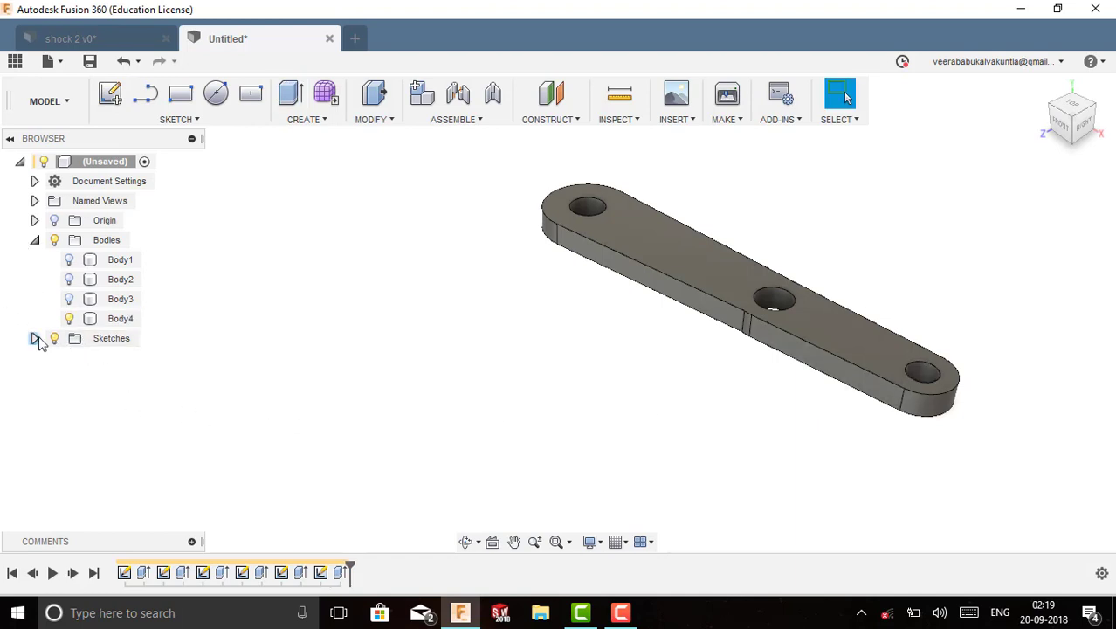
Step: Make Sketch6, the link arm's sketch, visible again
click(35, 338)
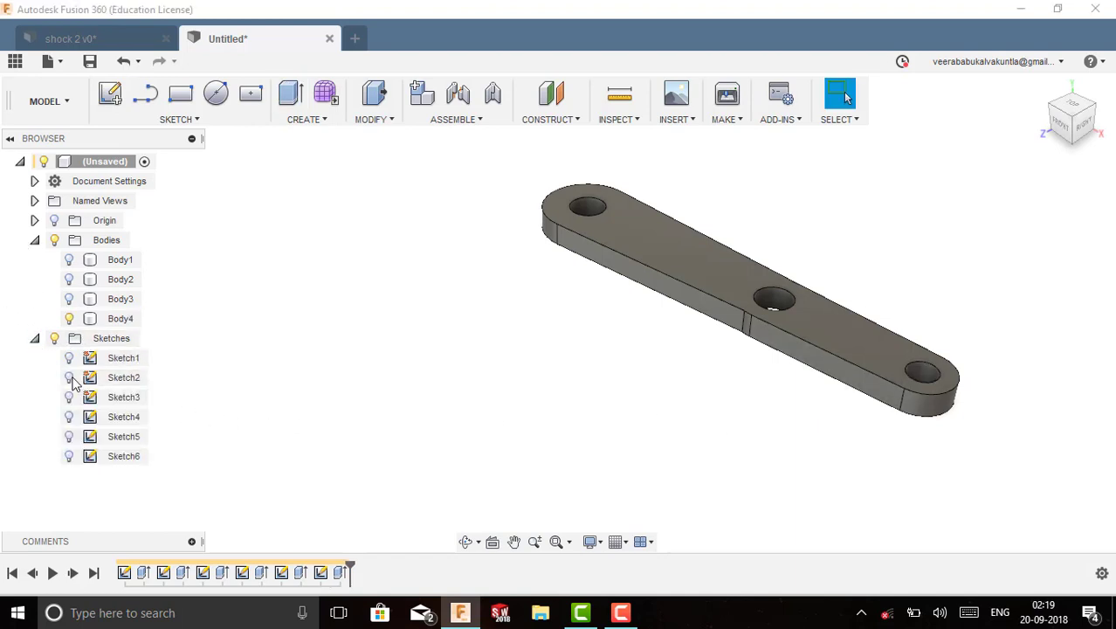
click(70, 456)
click(928, 395)
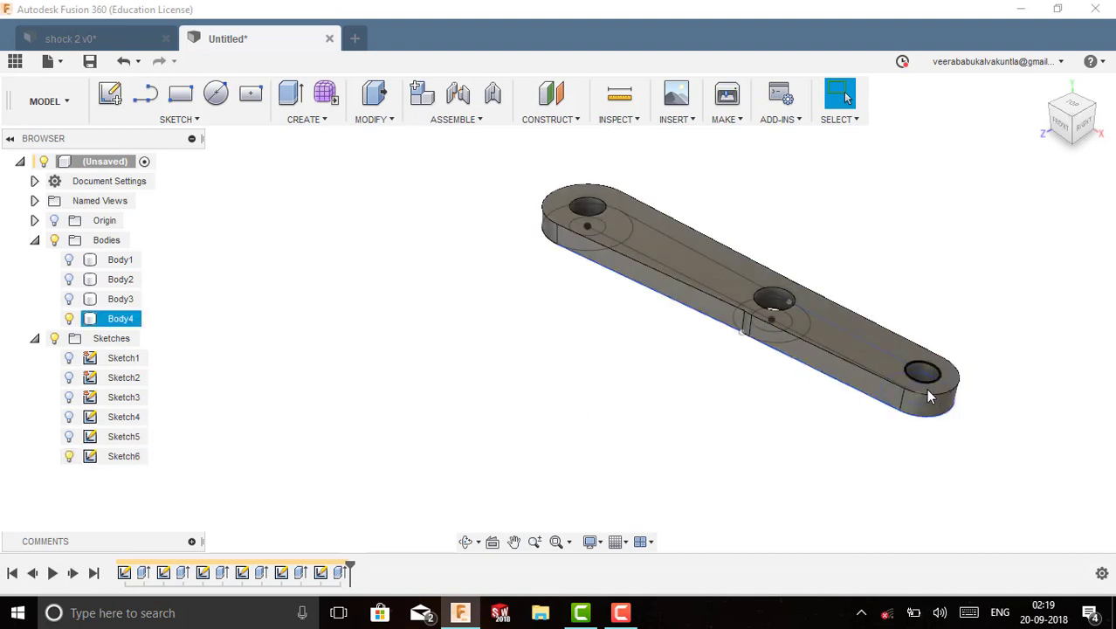
click(441, 280)
Step: Extrude the inner circle at the link arm's narrow end 18 mm, joining it to the arm as a pin
click(291, 98)
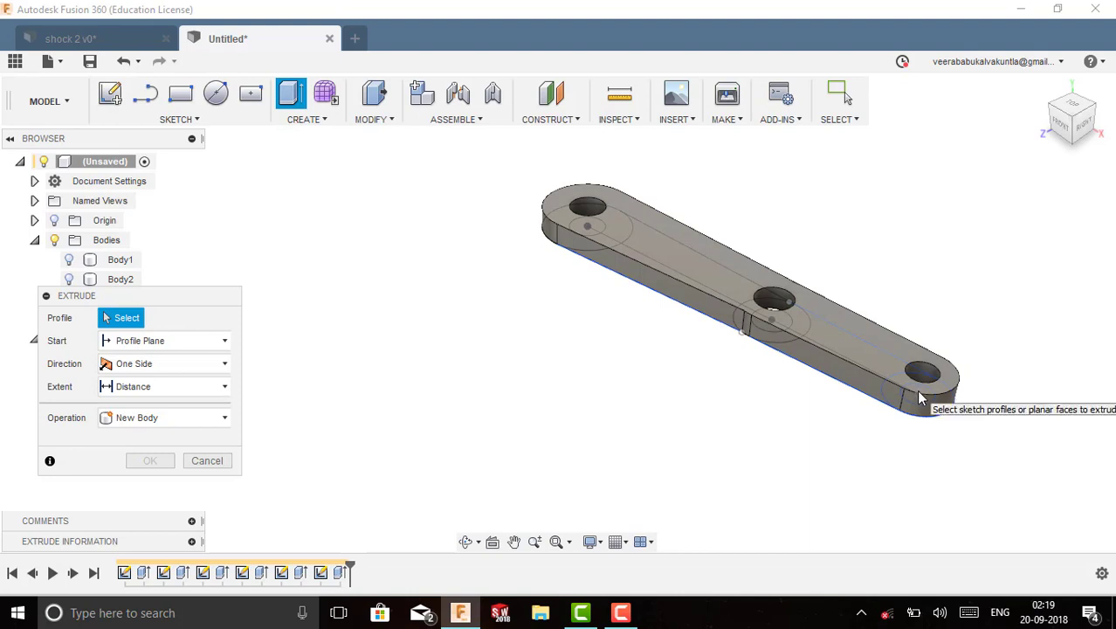
scroll(917, 393, up, 5)
click(922, 421)
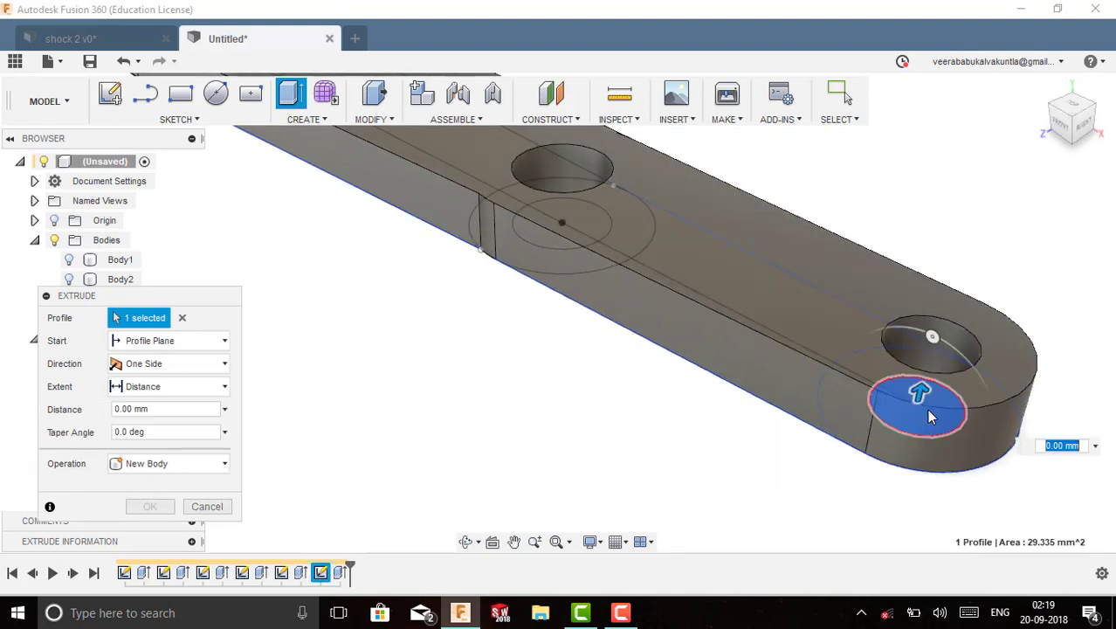
drag(922, 402, 921, 122)
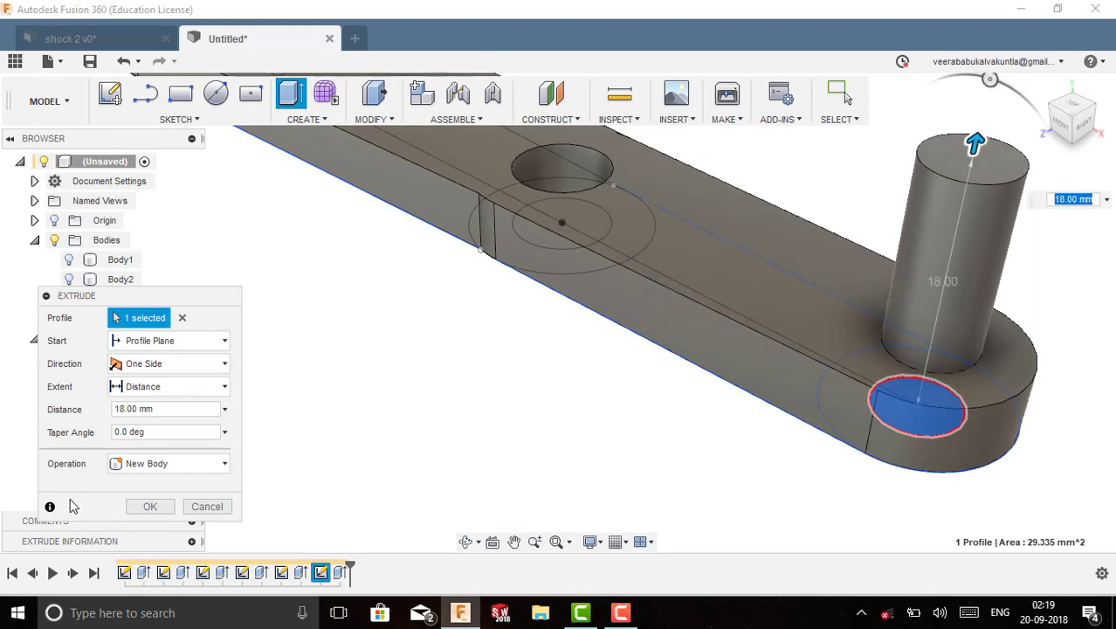
click(146, 465)
click(144, 486)
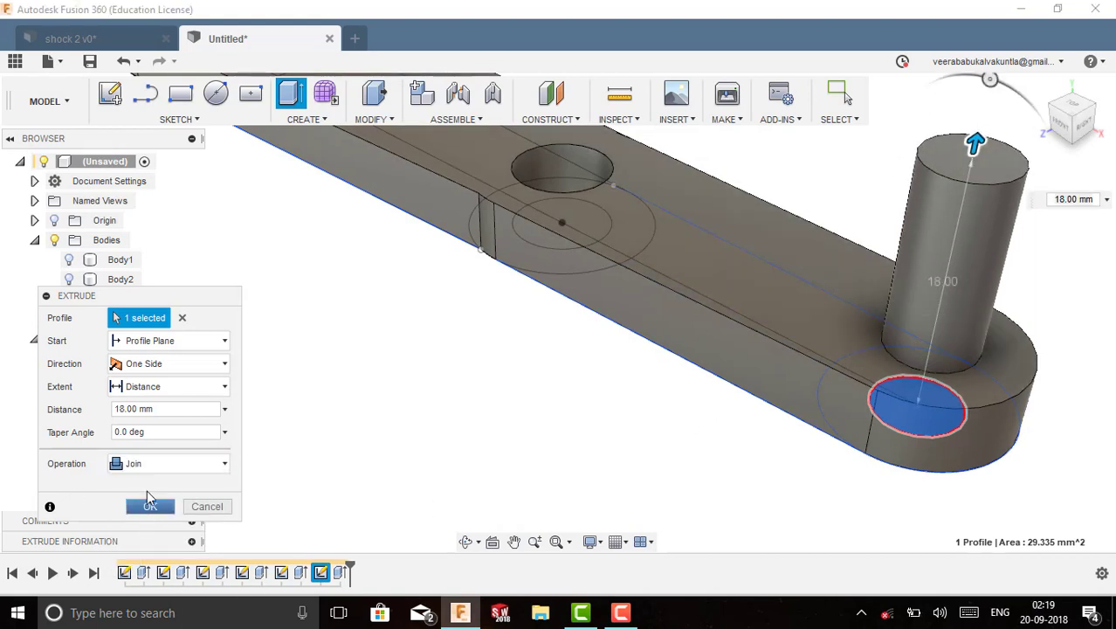
click(150, 507)
scroll(628, 481, down, 5)
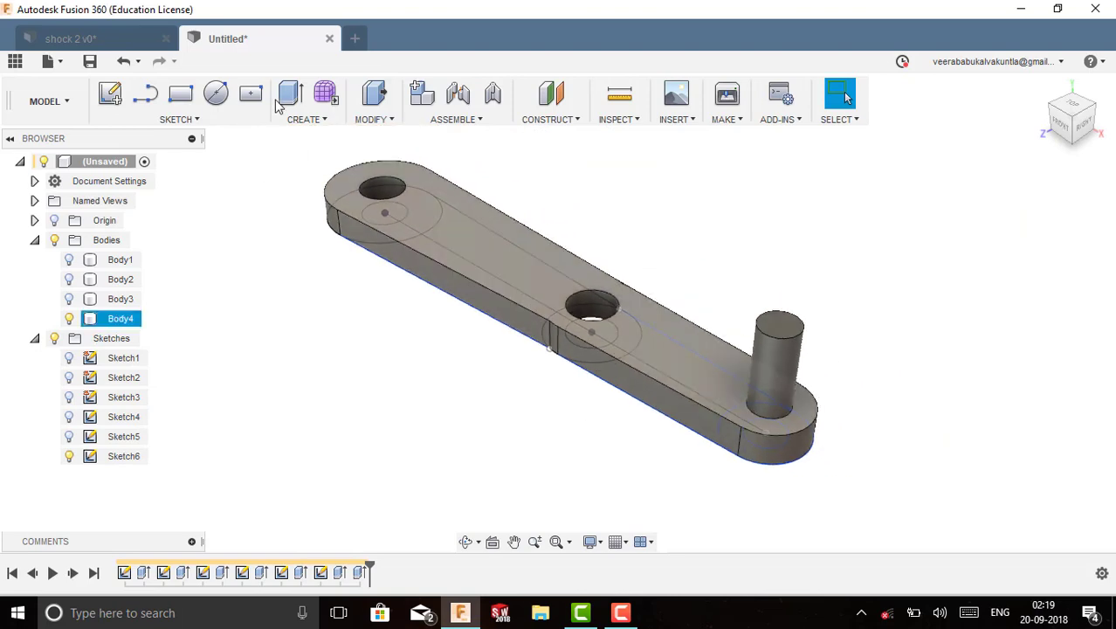
Step: Apply a 2 mm Rule Fillet to all edges of the pin's top face
click(301, 120)
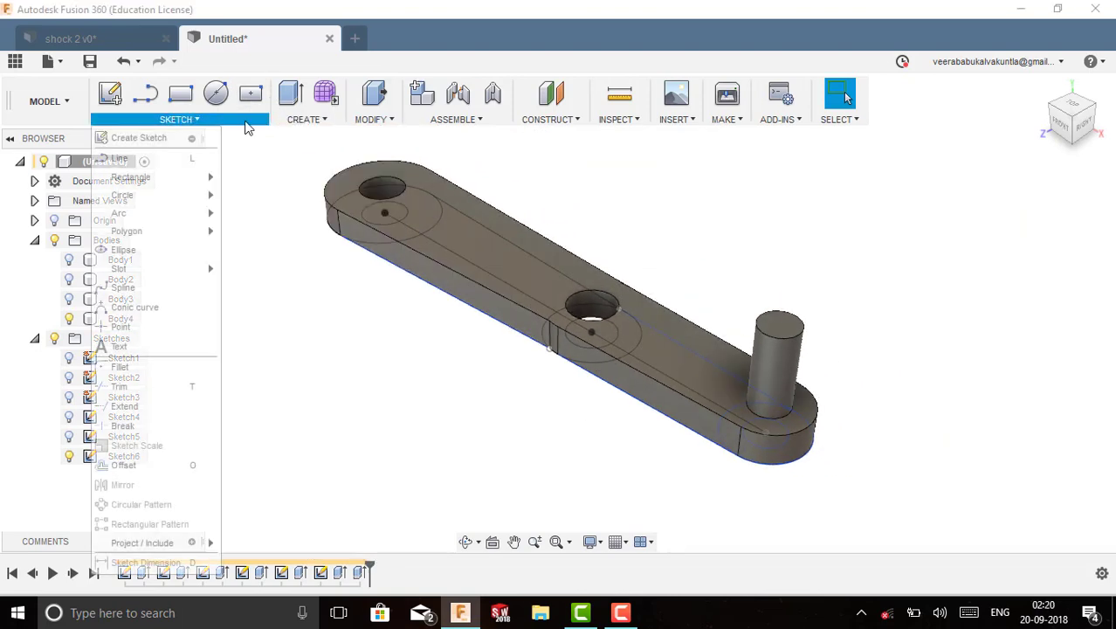
click(375, 120)
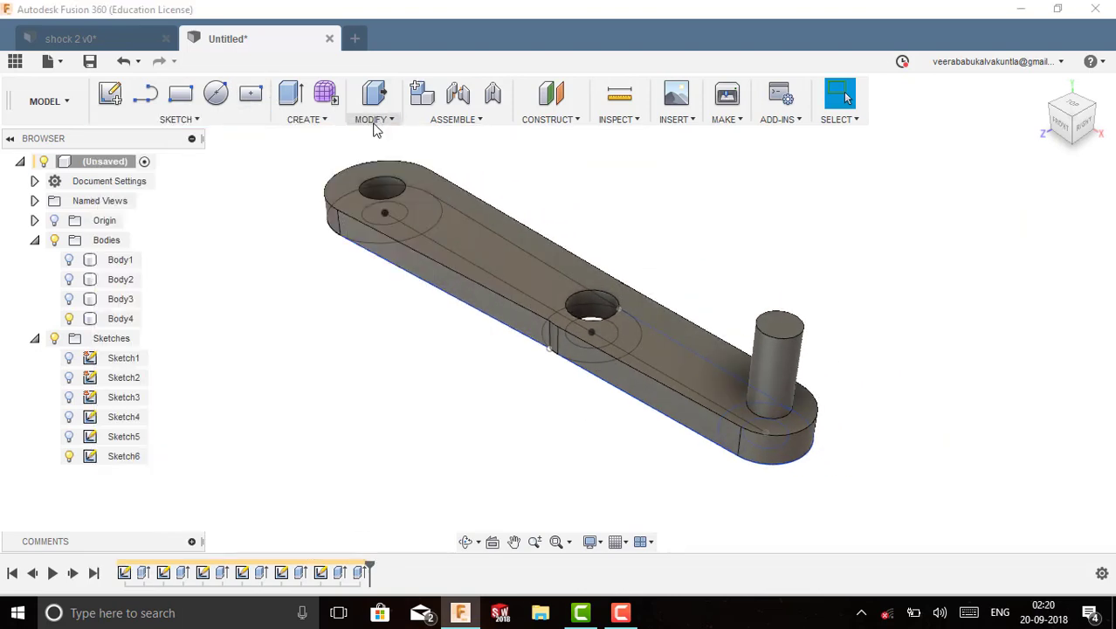
click(381, 121)
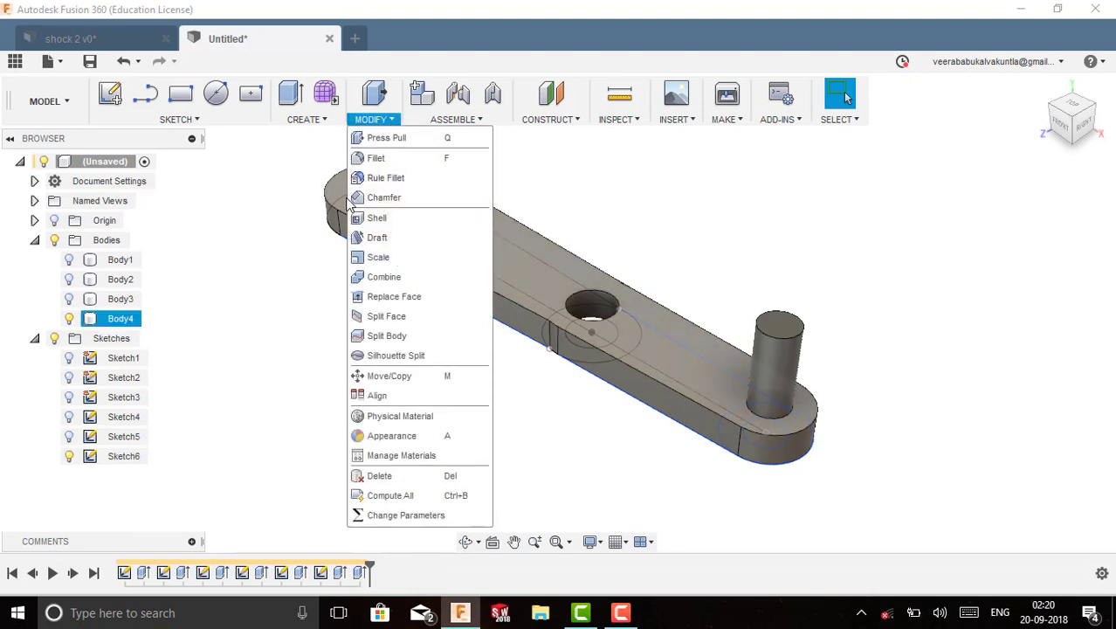
click(389, 178)
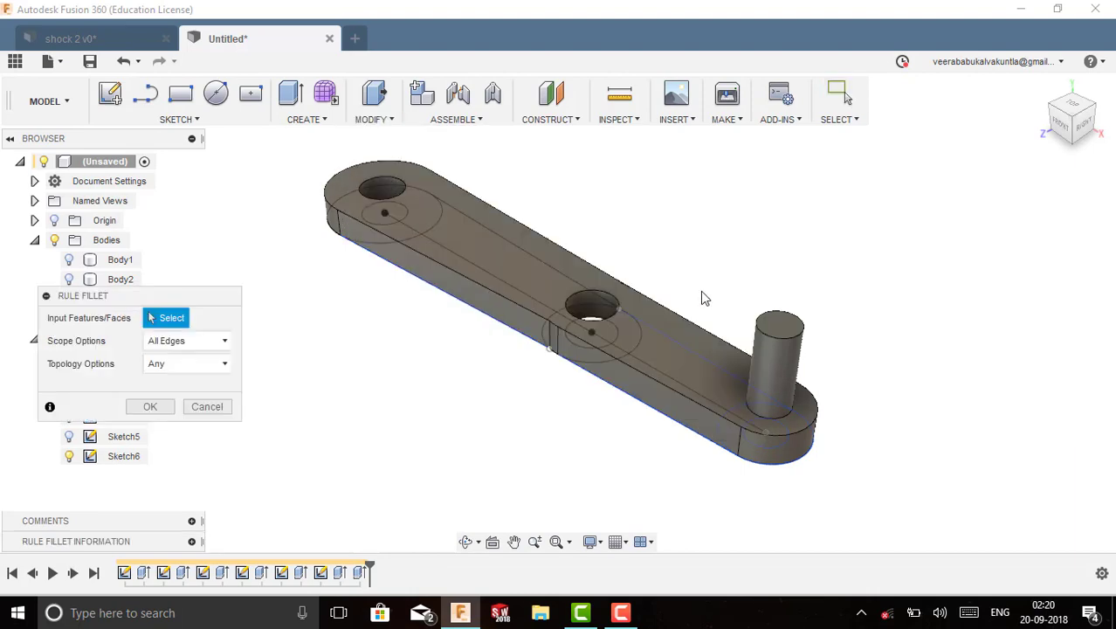
click(780, 328)
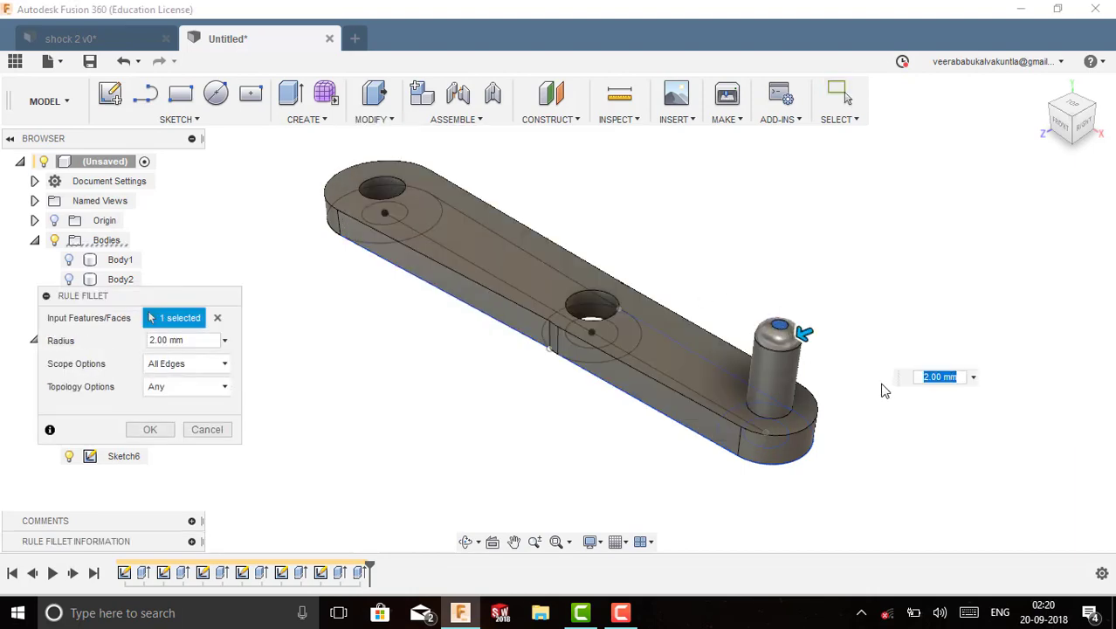
key(Return)
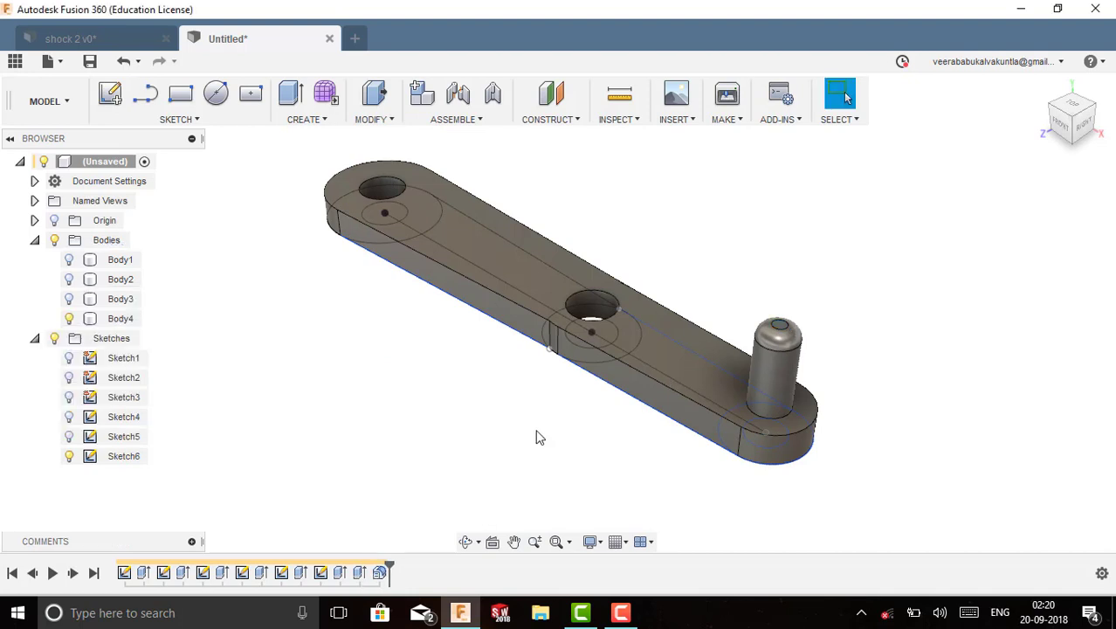
Step: Hide the whole group of sketches and show Body1, Body2 and Body3 alongside the link arm
scroll(779, 401, down, 2)
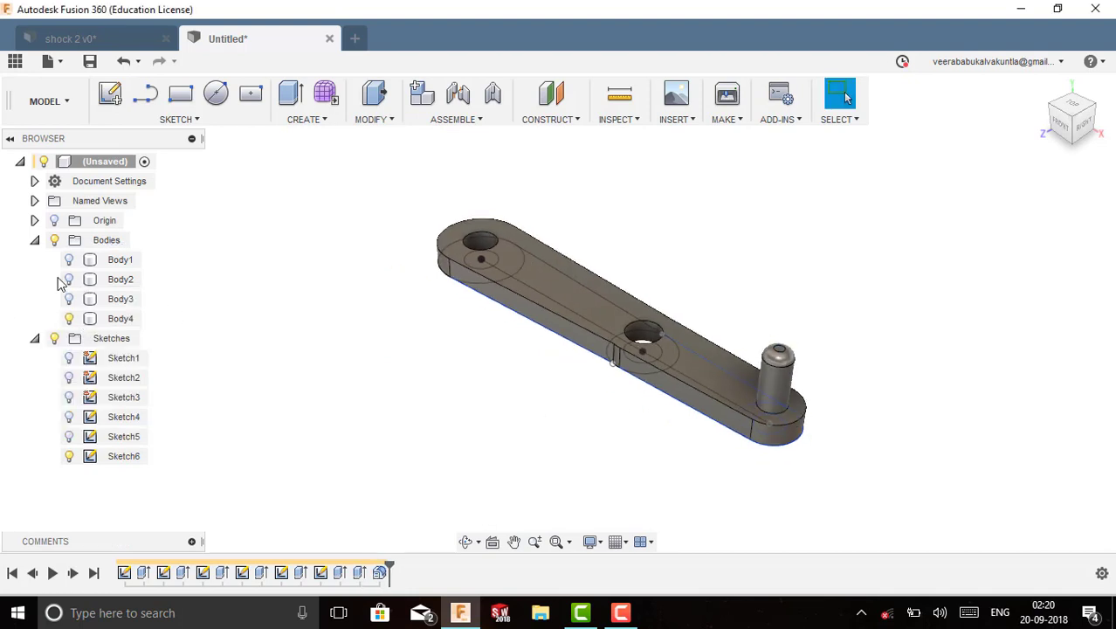
click(54, 339)
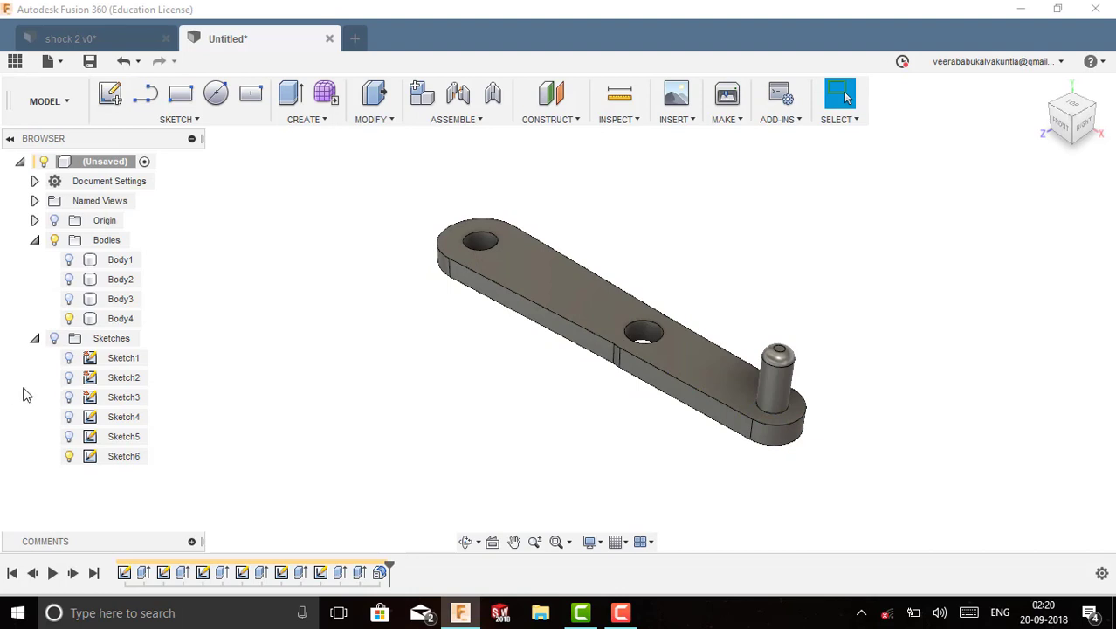
click(69, 260)
click(69, 278)
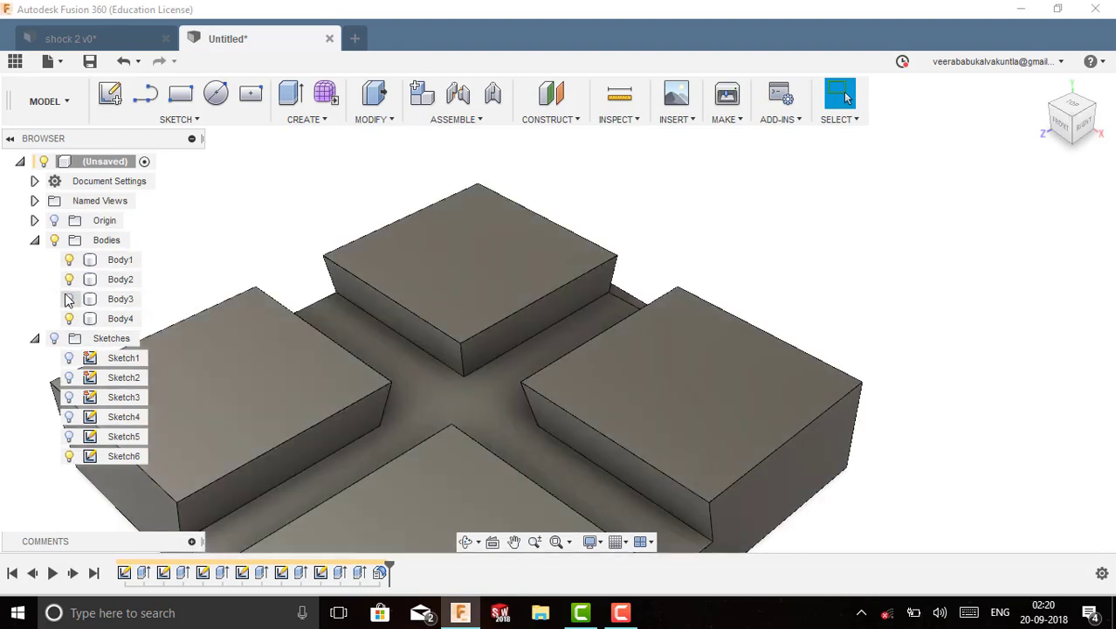
click(69, 300)
scroll(302, 347, down, 5)
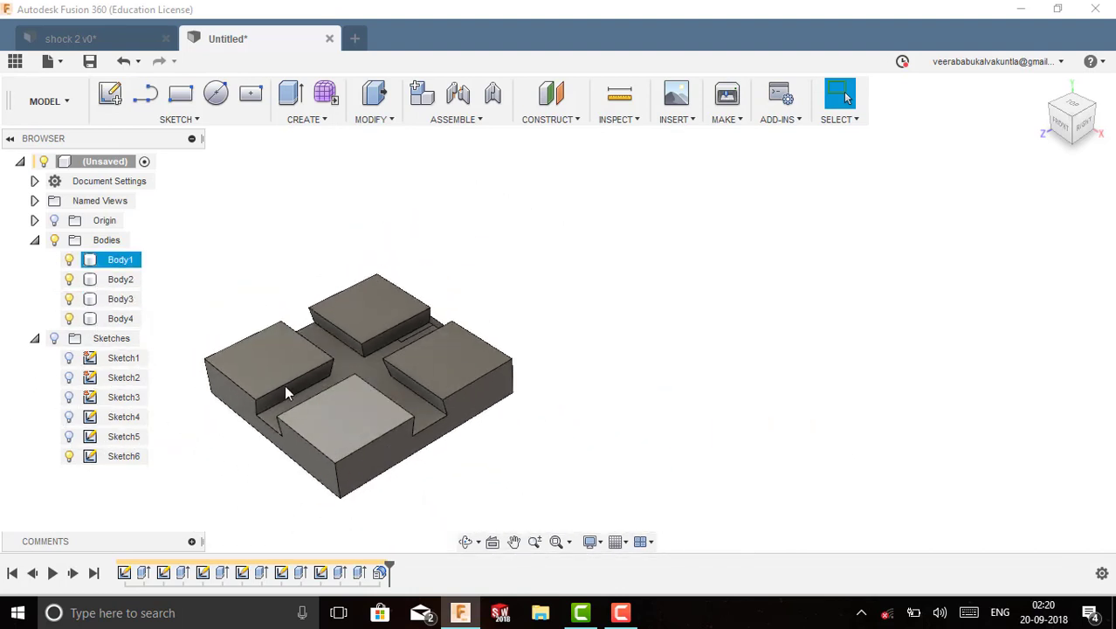
Step: Create separate components from Body1 and Body2
right_click(131, 262)
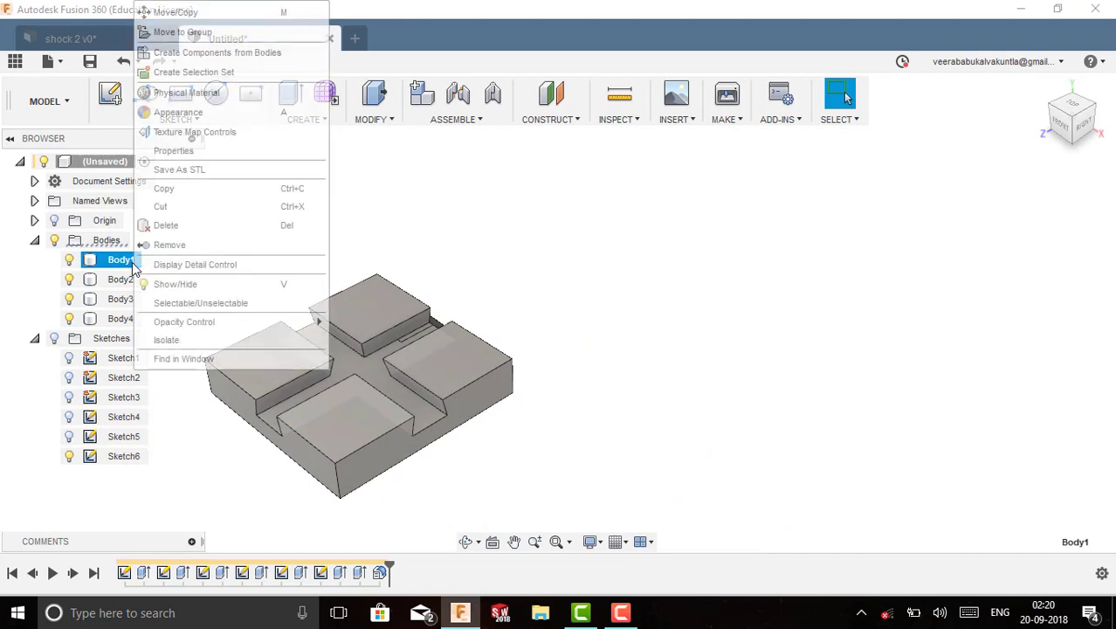
click(167, 53)
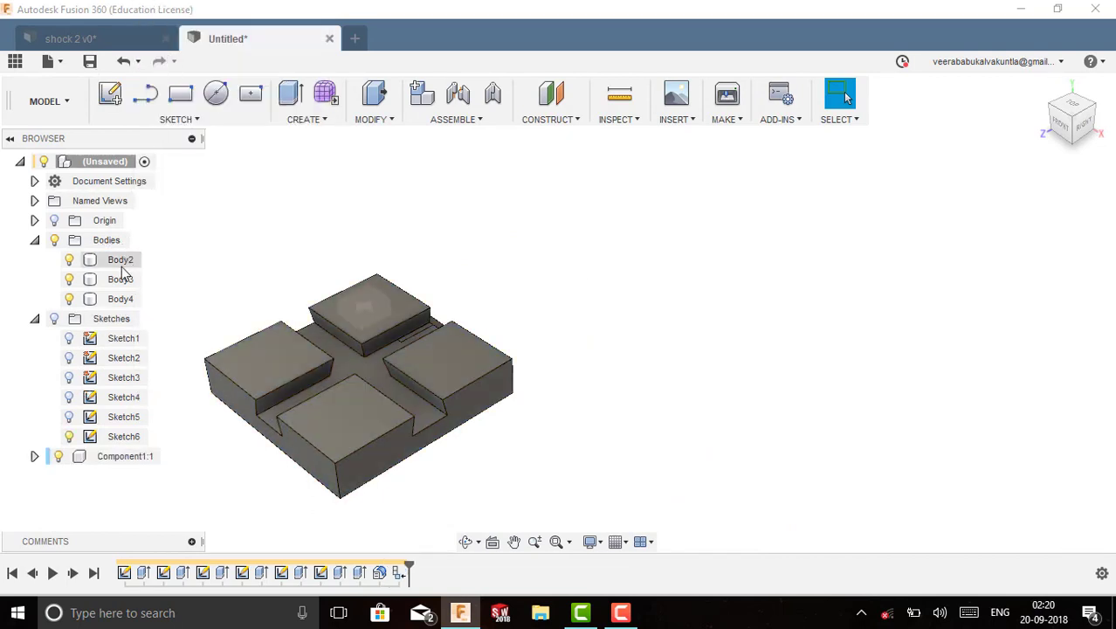
right_click(121, 261)
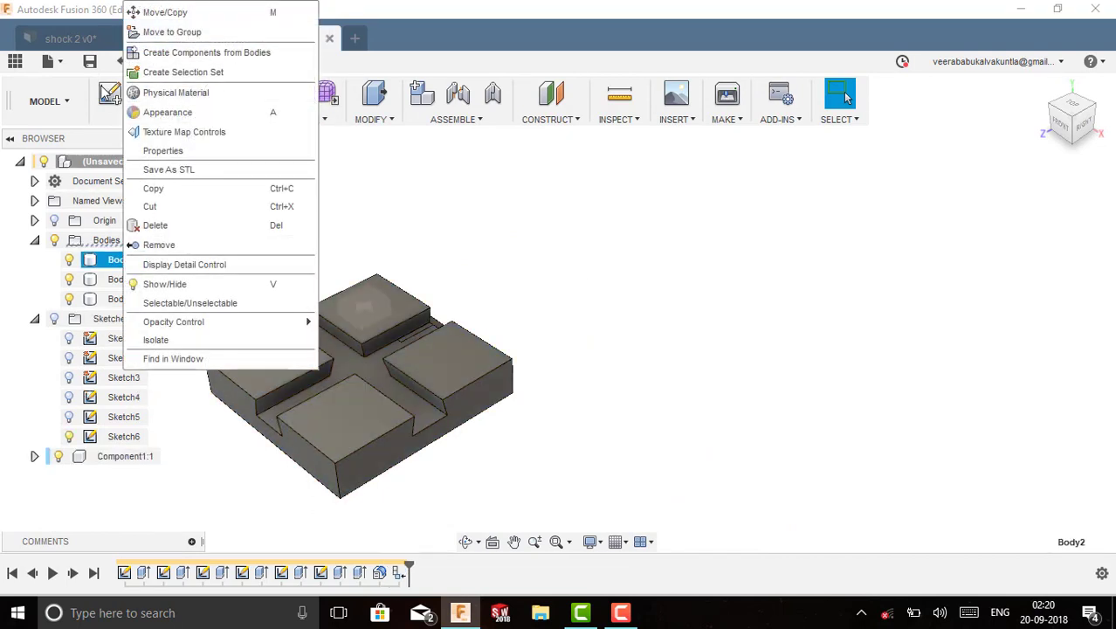
click(174, 52)
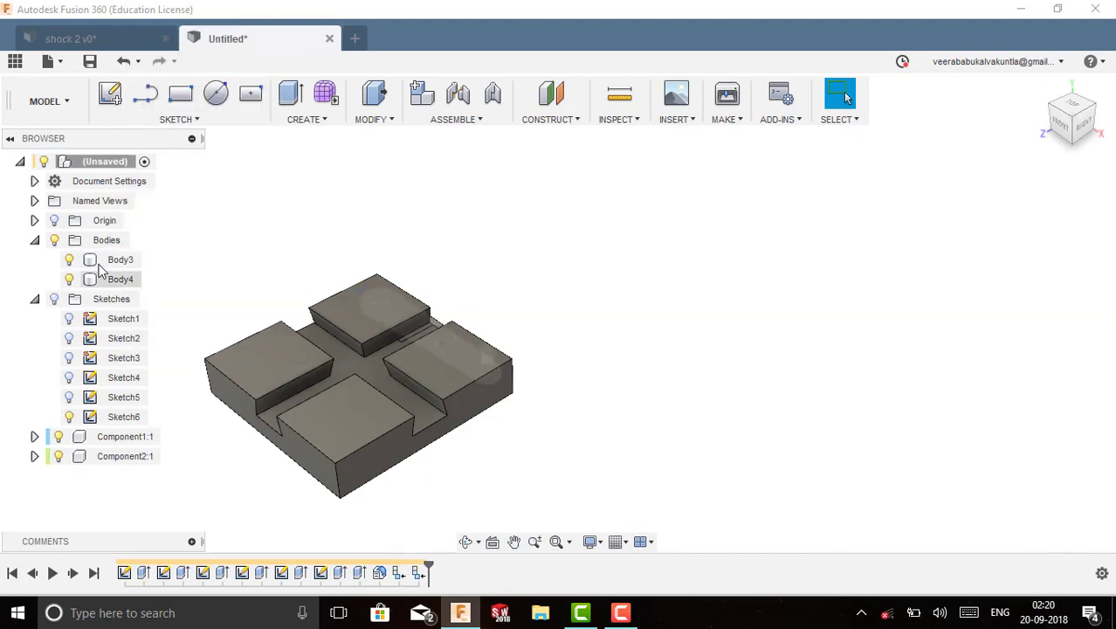
Step: Create separate components from Body3 and Body4
right_click(105, 260)
click(144, 311)
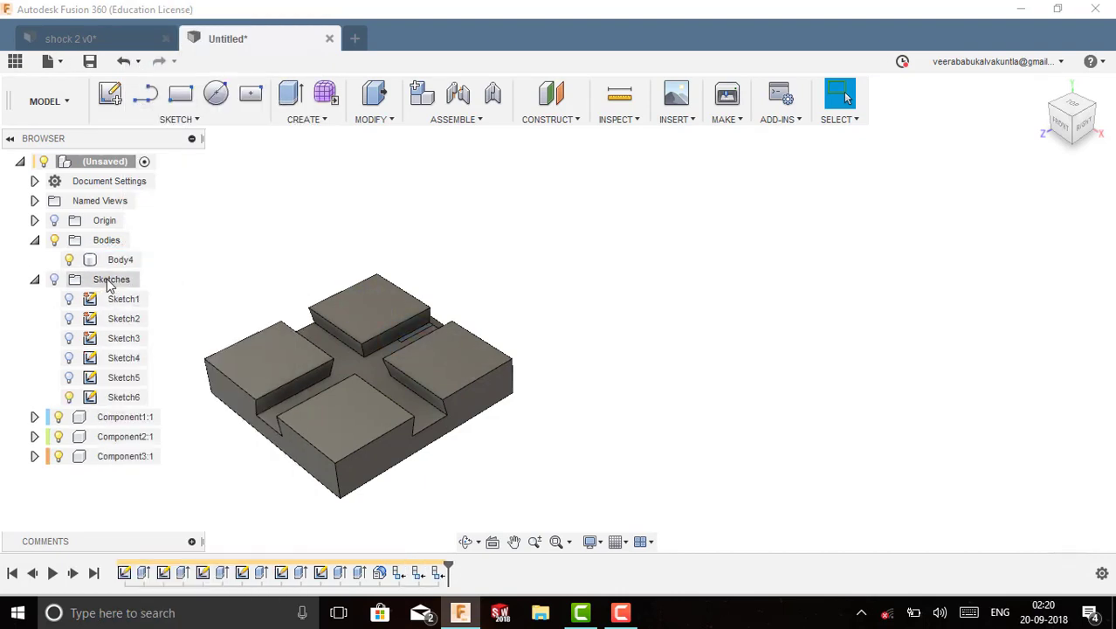
right_click(118, 260)
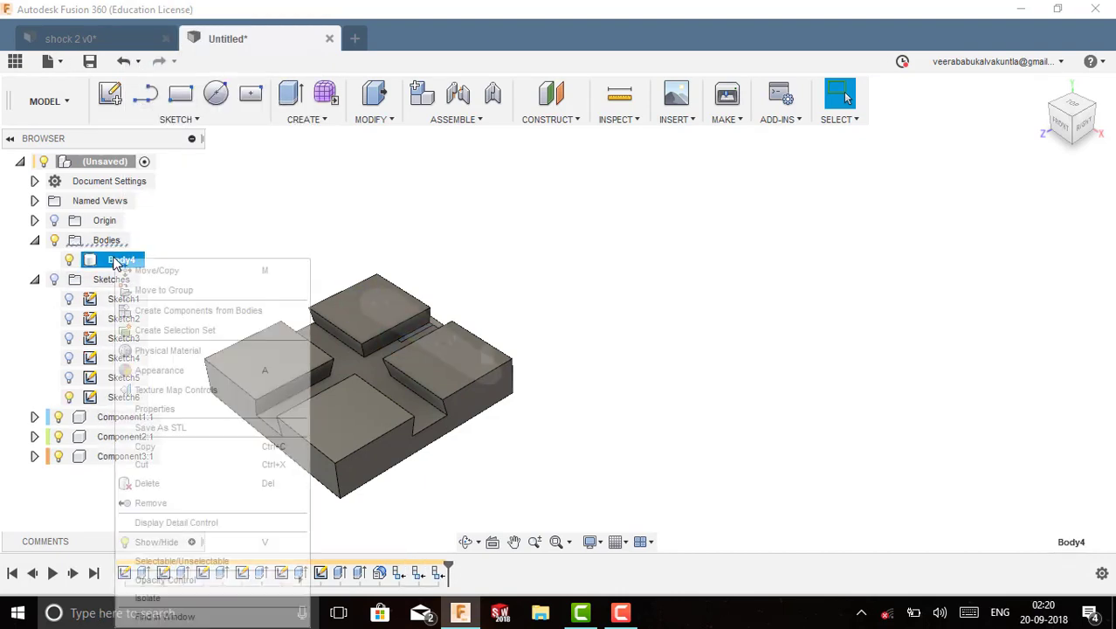
click(153, 312)
Step: Move the slotted plate clear of the link arm and apply the Oak - Semigloss wood appearance to the plate
scroll(404, 375, down, 2)
drag(404, 375, 669, 314)
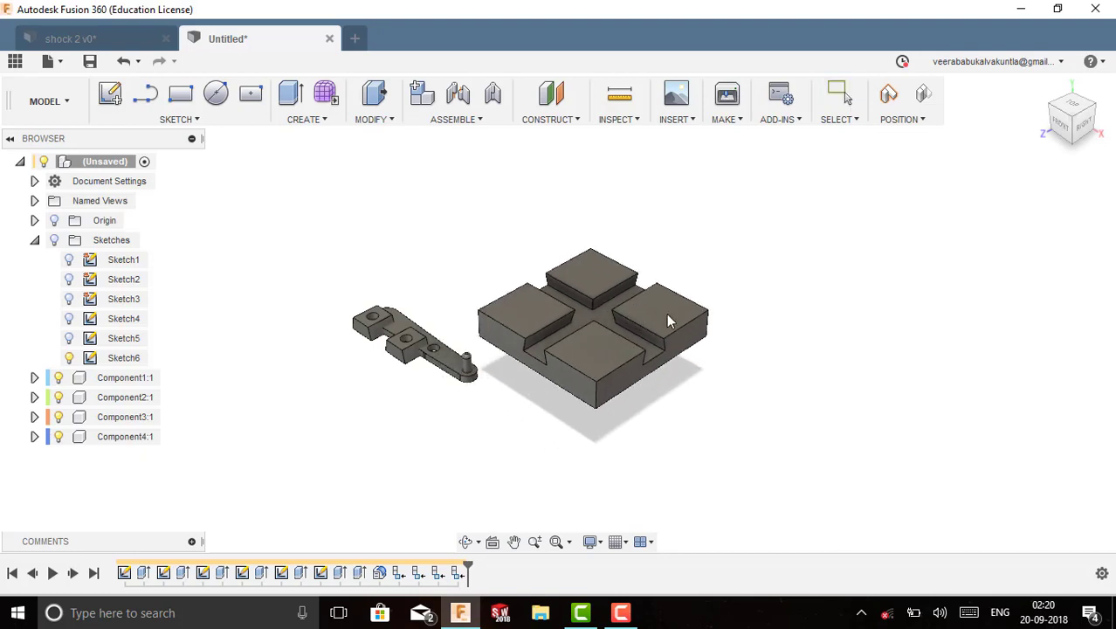
right_click(910, 313)
click(898, 378)
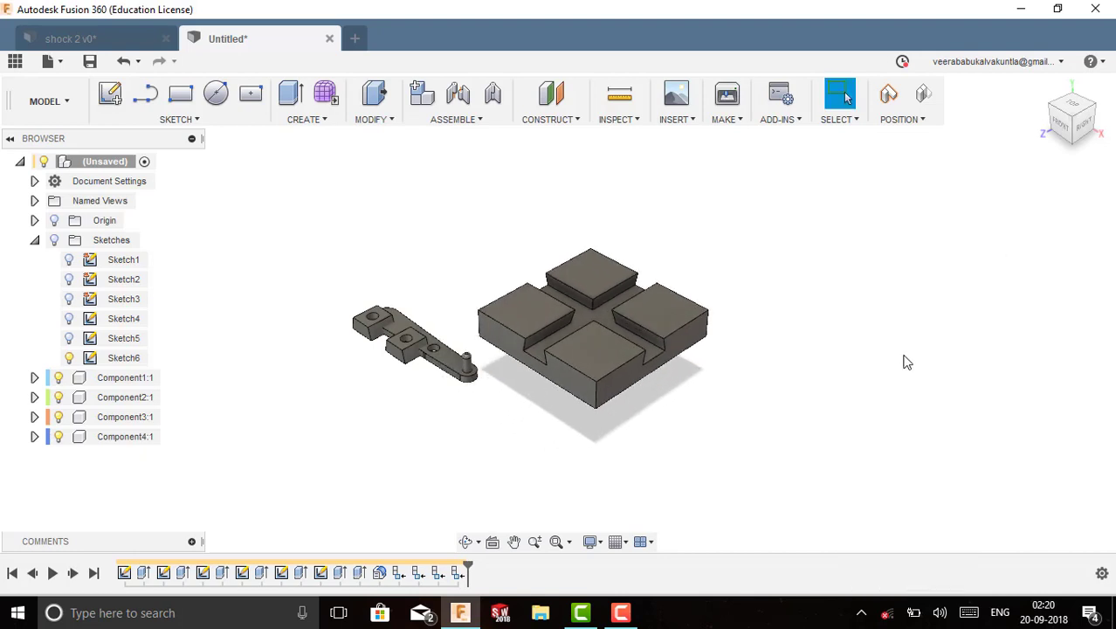
scroll(775, 369, down, 10)
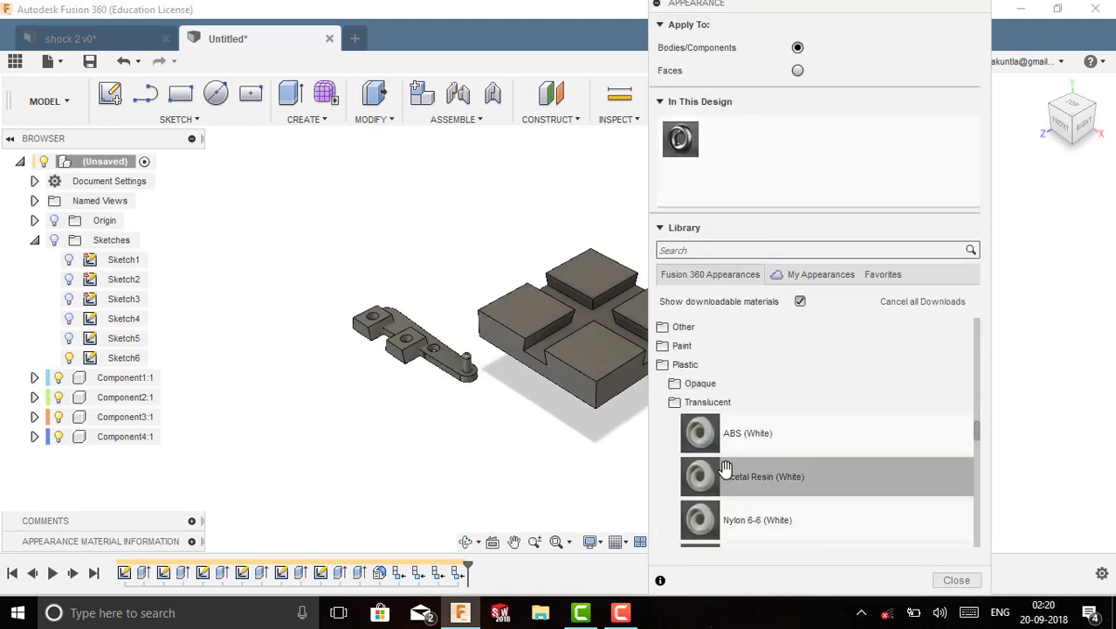
scroll(760, 524, down, 10)
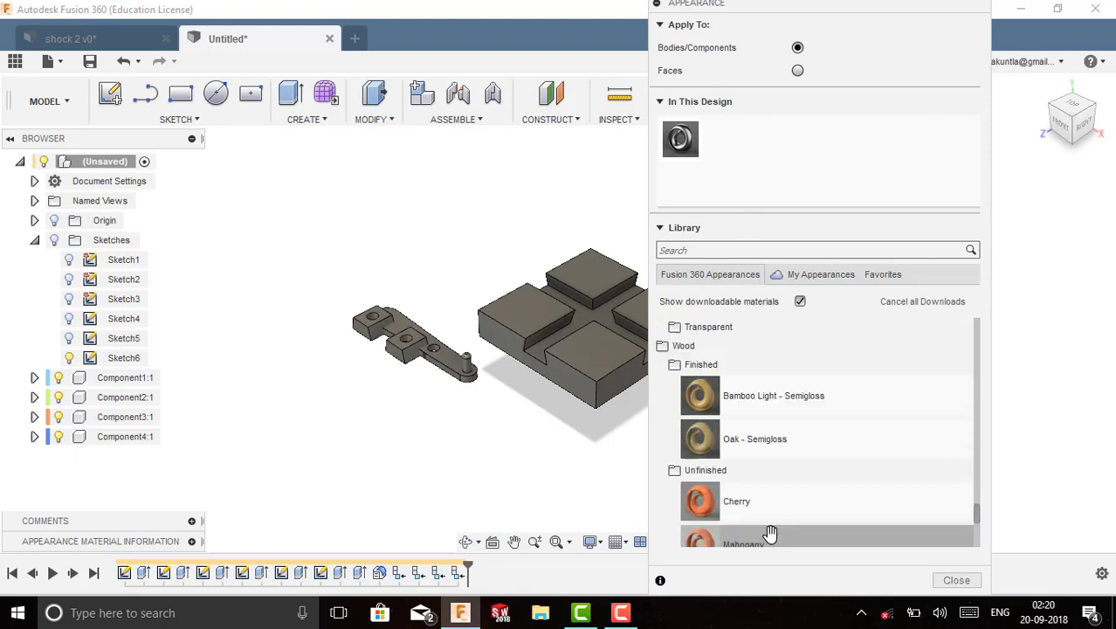
scroll(752, 467, up, 4)
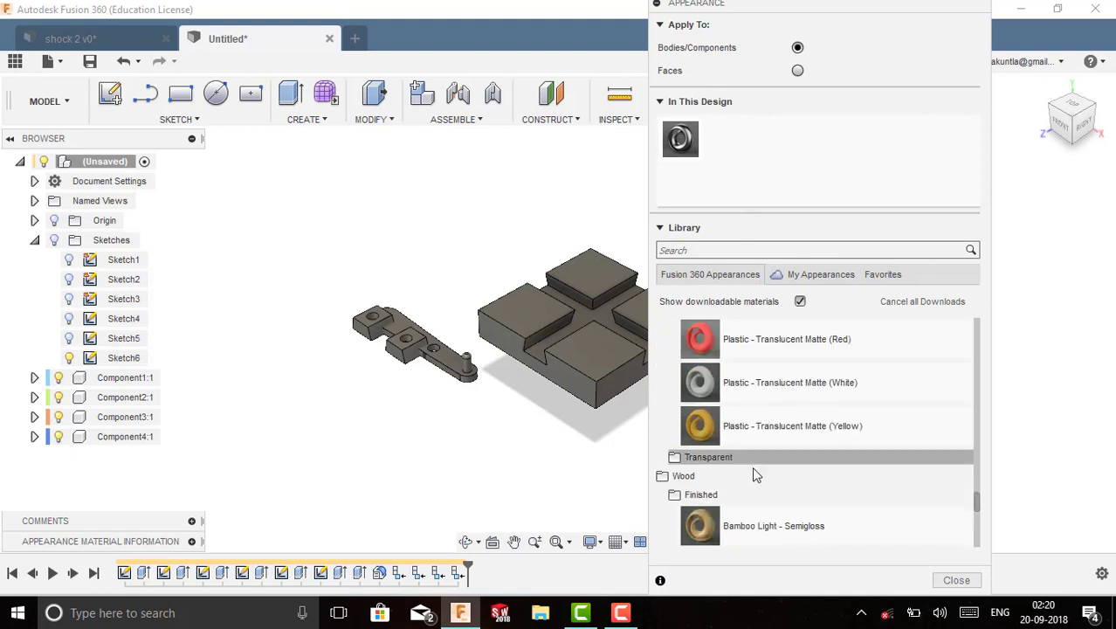
scroll(758, 463, down, 3)
drag(583, 358, 583, 358)
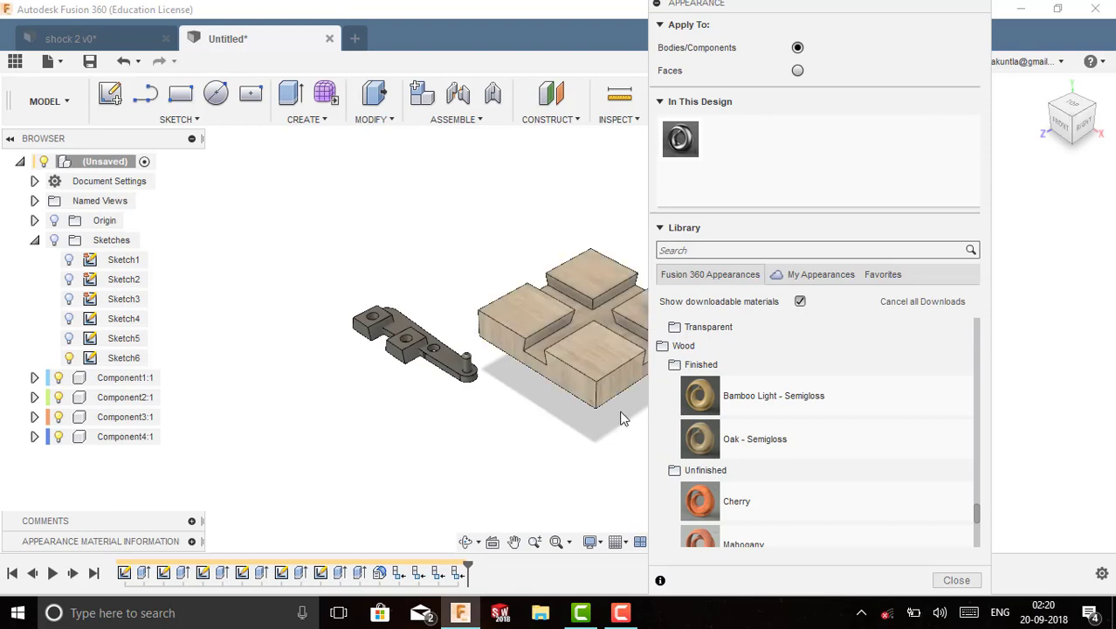
Step: Apply the Oak - Semigloss appearance to both slider blocks and the link arm, and finish the appearance editing
drag(748, 438, 363, 328)
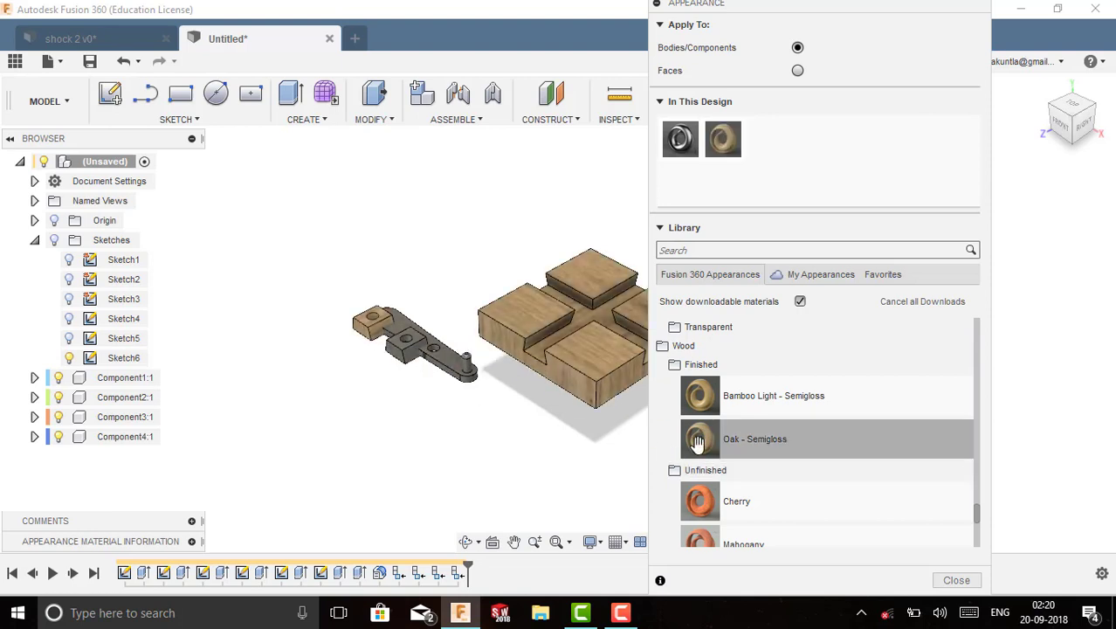
drag(698, 444, 405, 354)
drag(690, 437, 509, 421)
drag(451, 382, 453, 383)
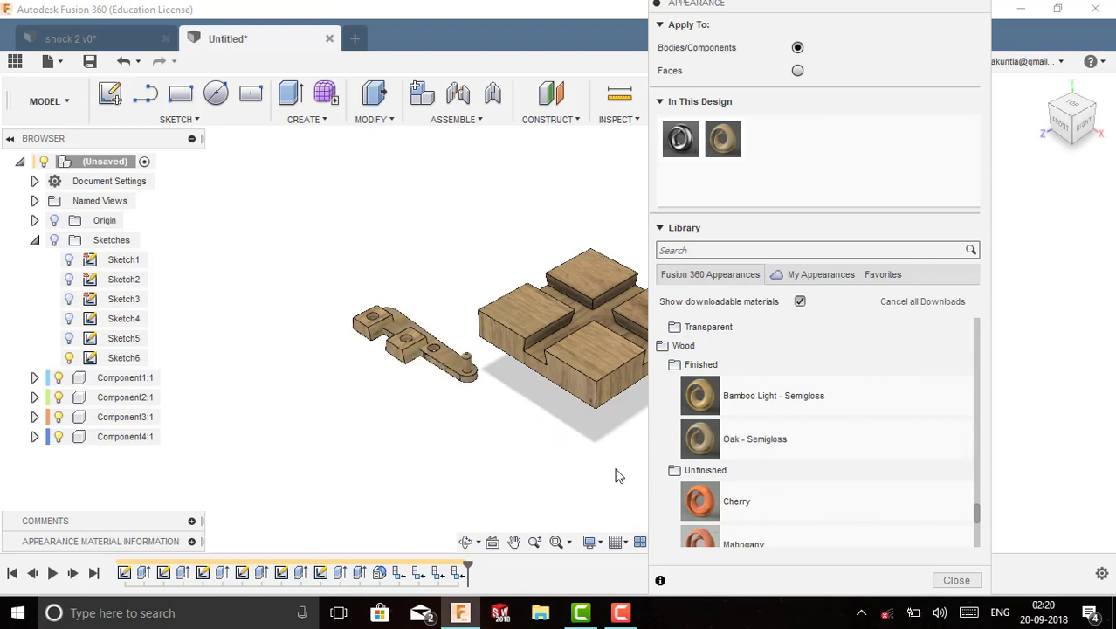
middle_drag(556, 464, 431, 444)
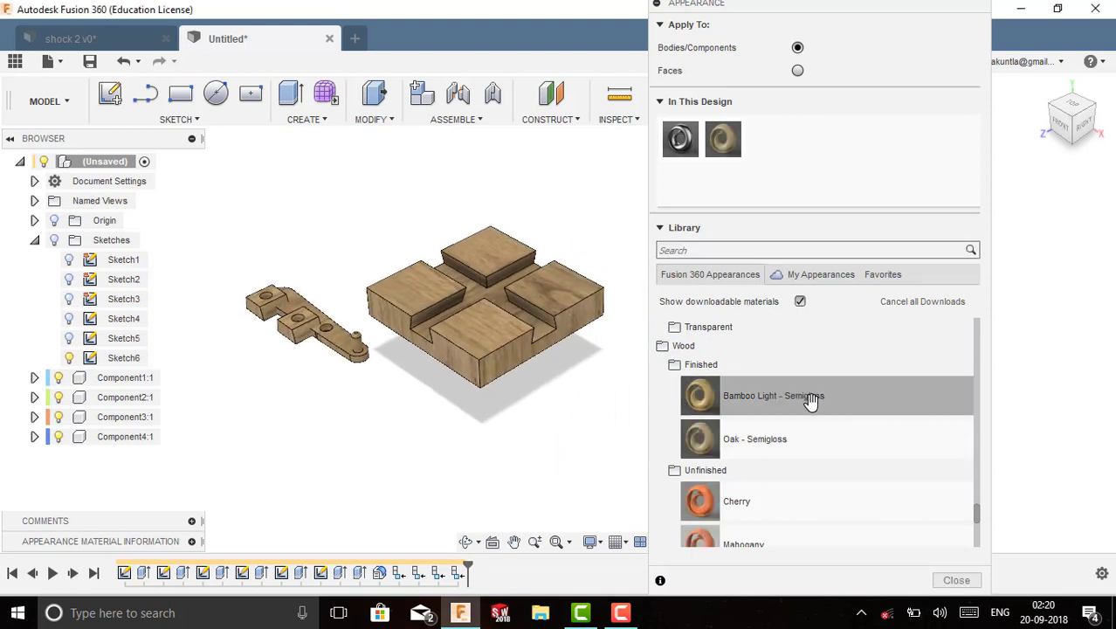
scroll(812, 400, down, 3)
click(957, 581)
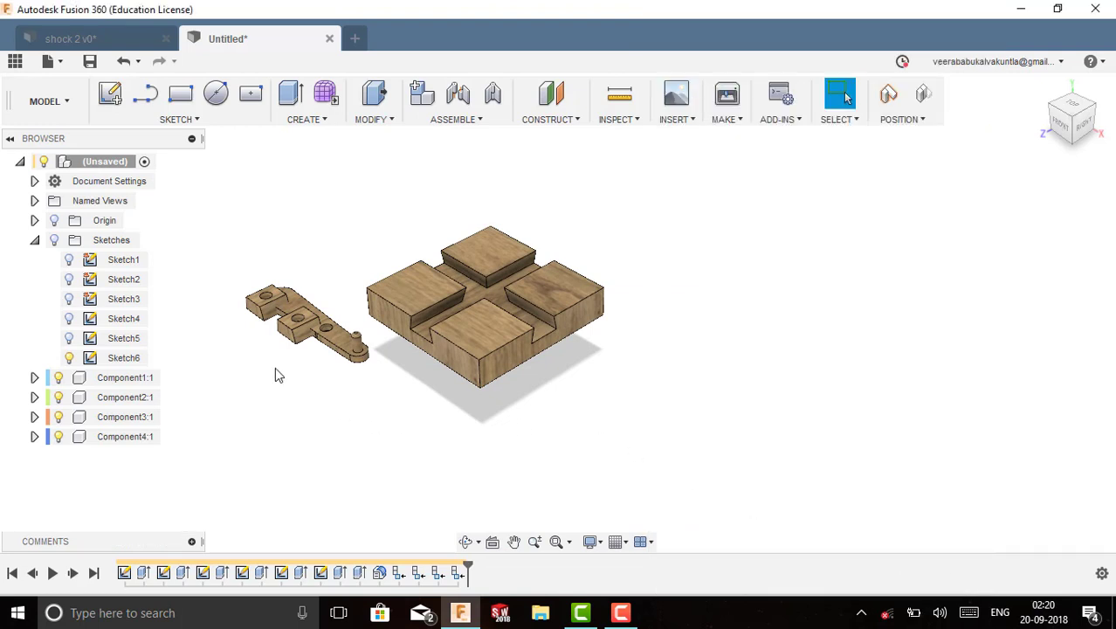
scroll(373, 224, up, 1)
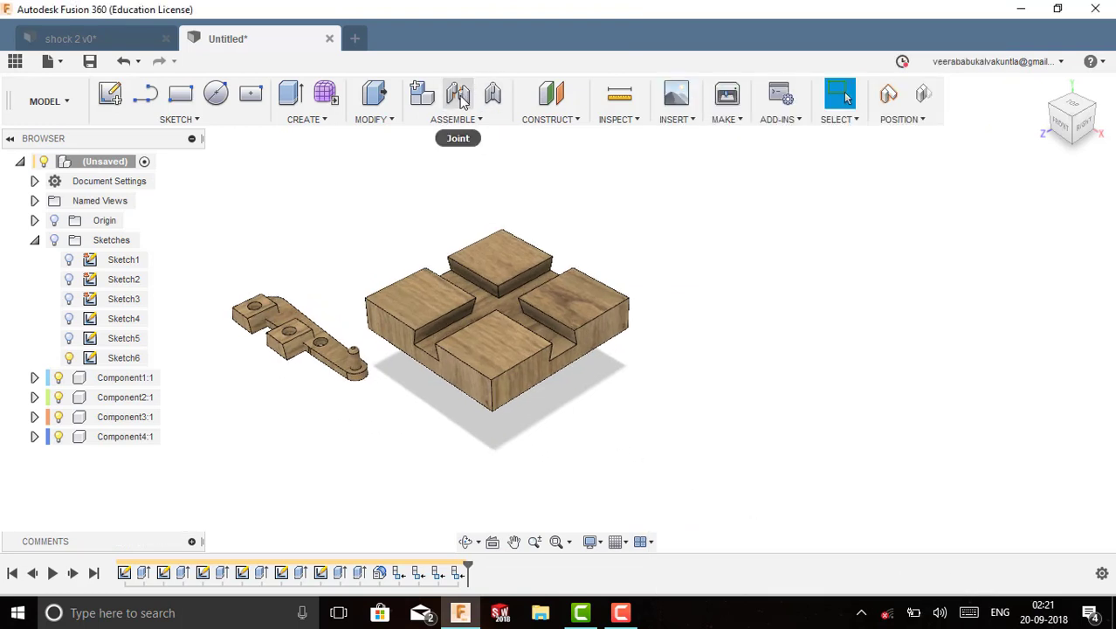
click(462, 98)
click(569, 312)
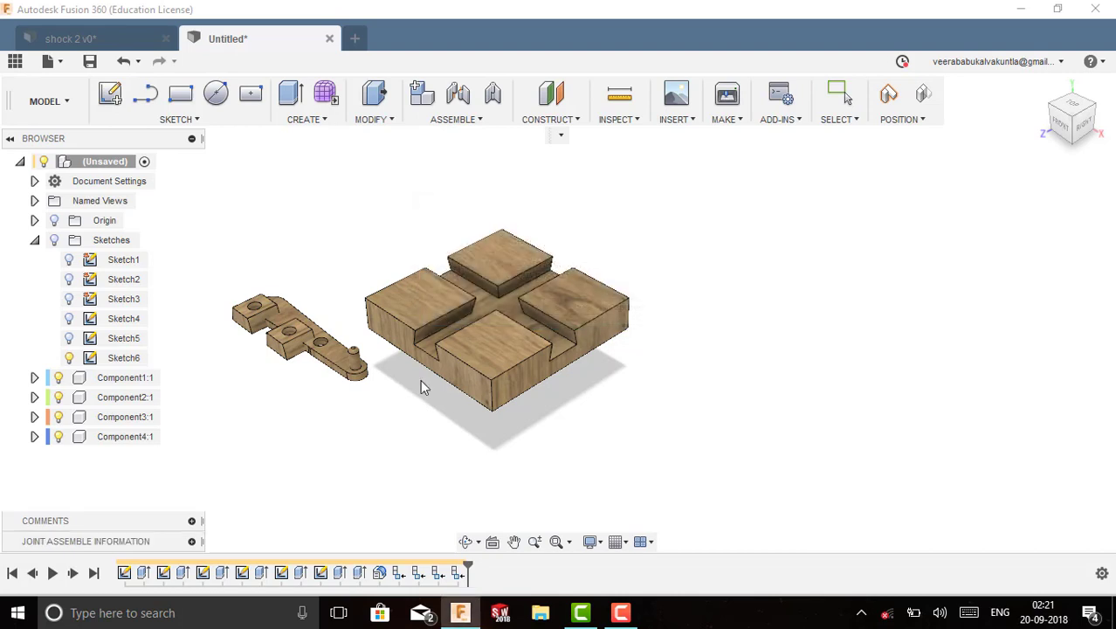
scroll(350, 375, up, 3)
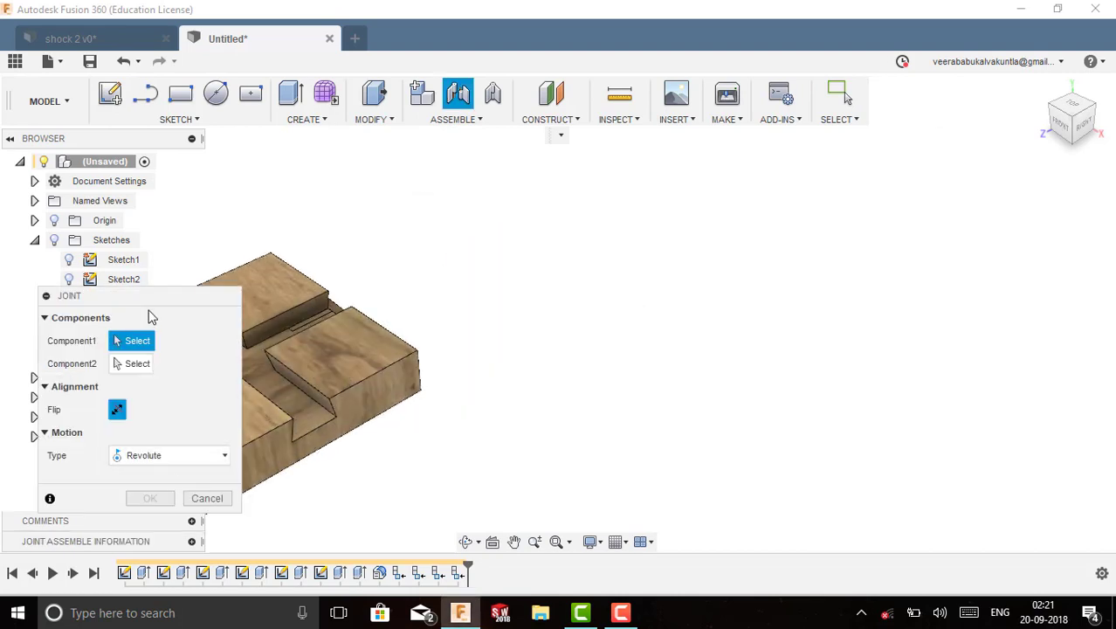
drag(149, 306, 998, 263)
shift+middle_drag(498, 444, 386, 474)
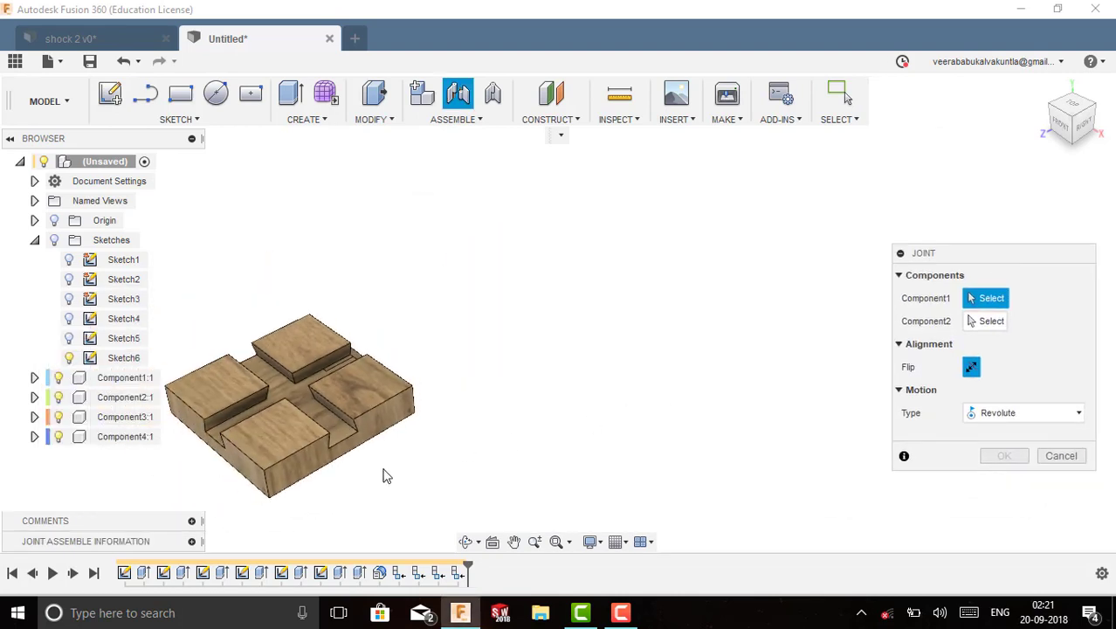
shift+middle_drag(315, 488, 451, 427)
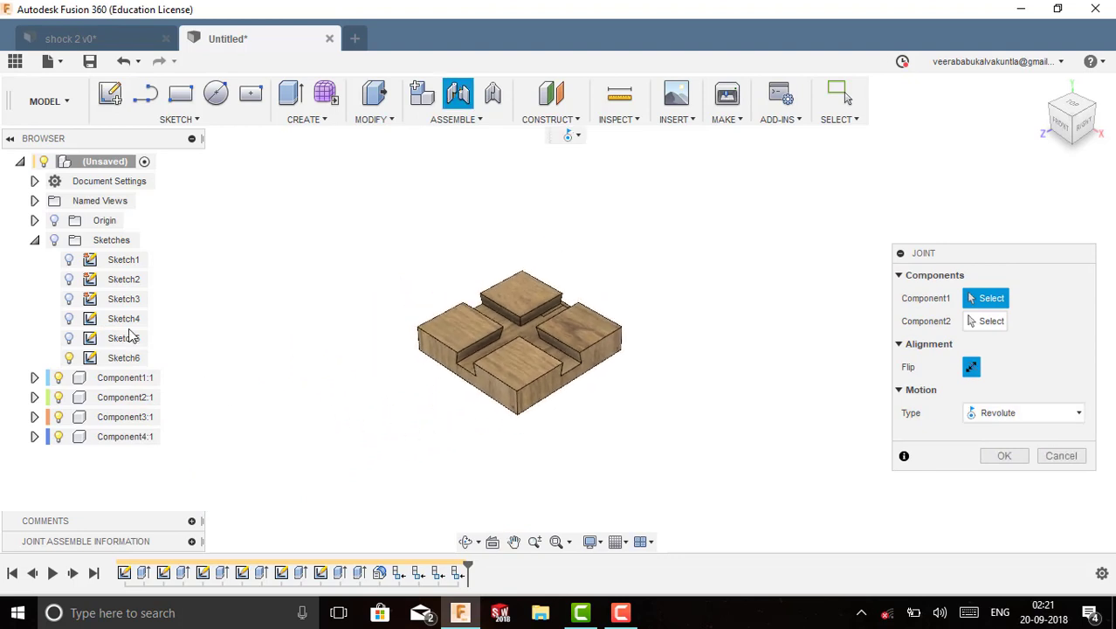
scroll(533, 432, down, 3)
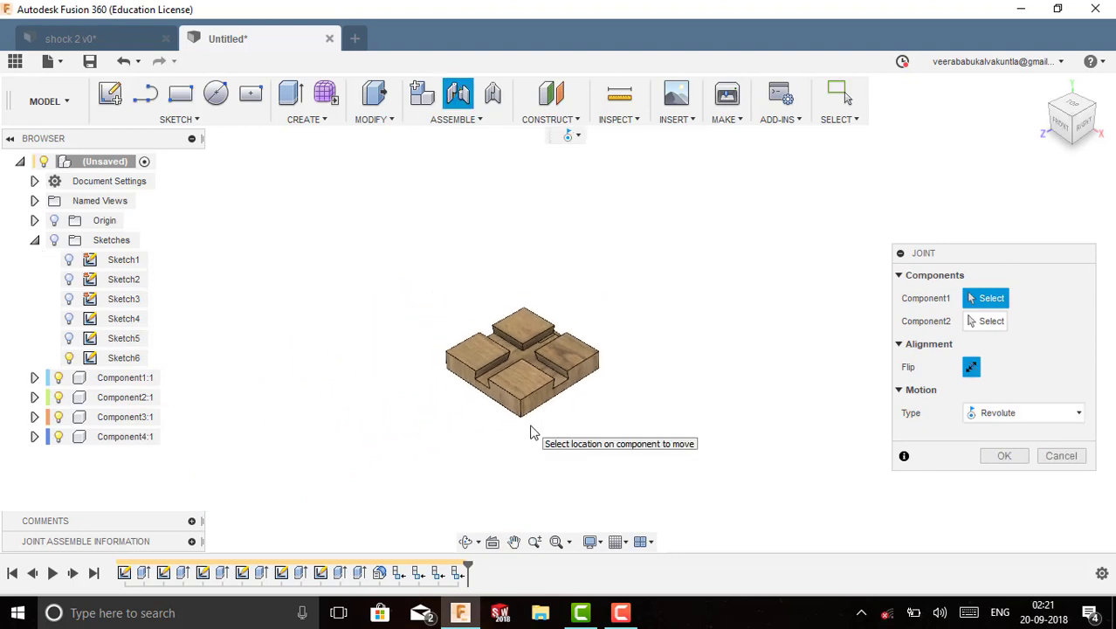
click(468, 409)
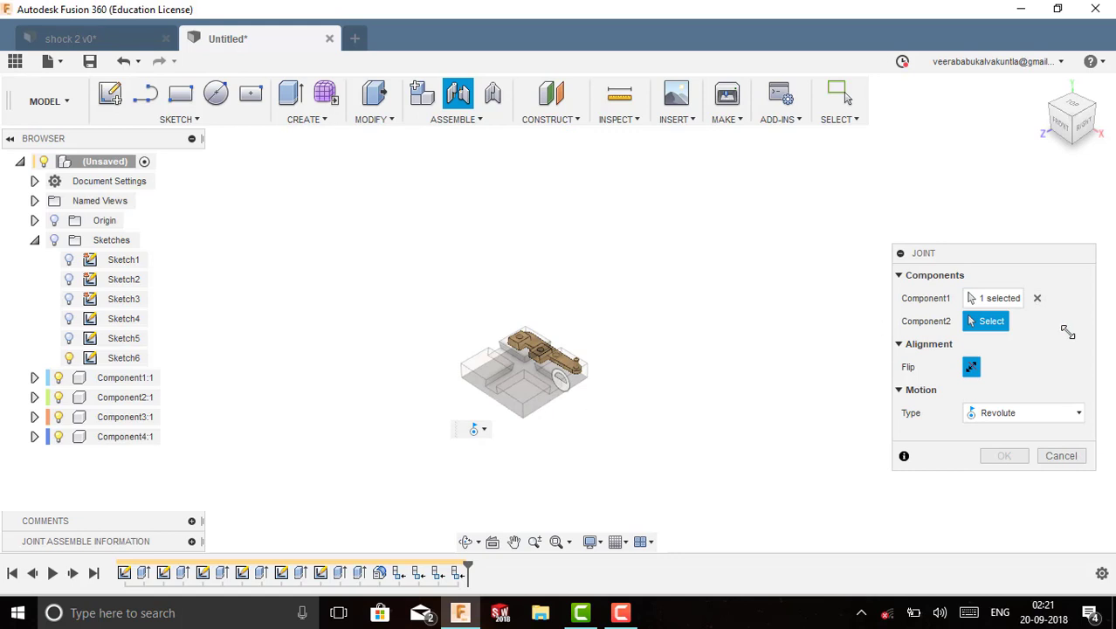
click(1036, 298)
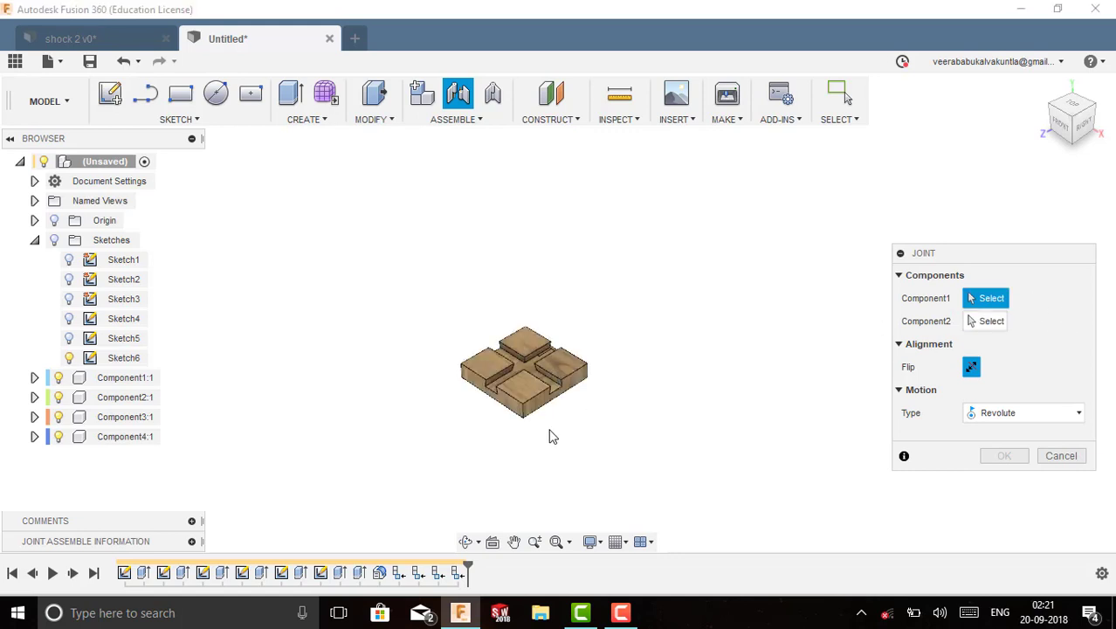
scroll(547, 385, up, 2)
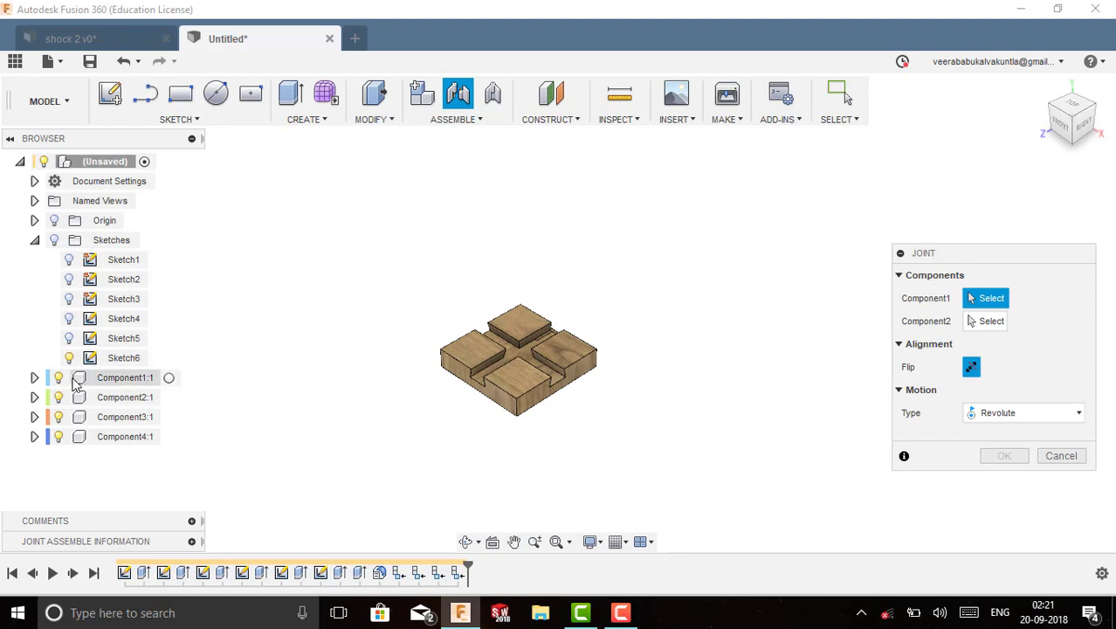
key(Escape)
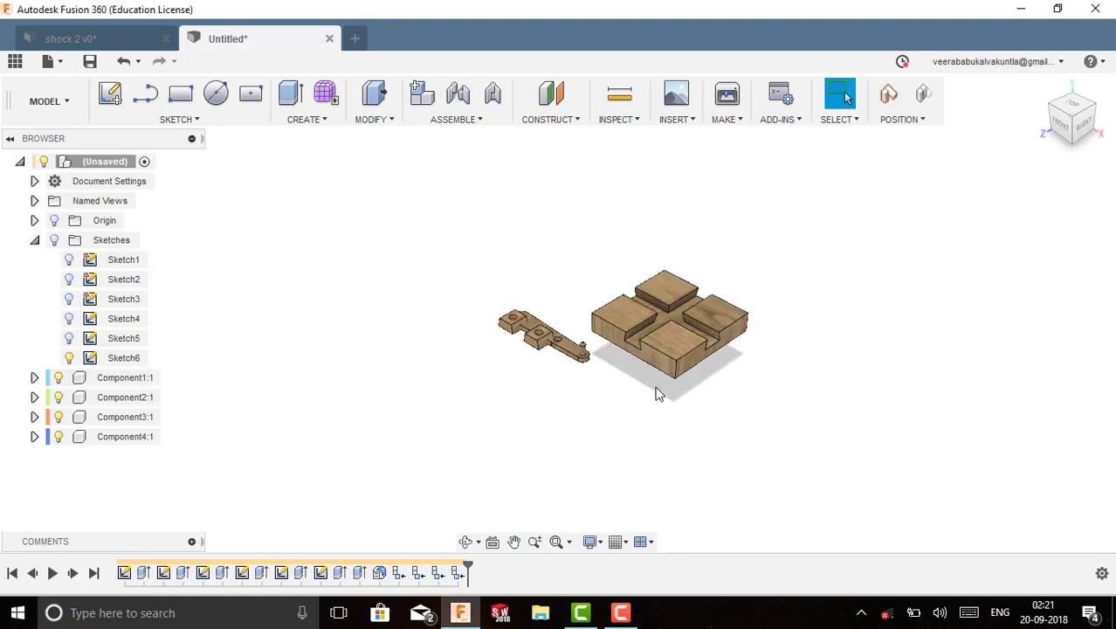
Step: Ground Component1, the slotted plate, continuing in its previous position instead of capturing the moved one
click(113, 382)
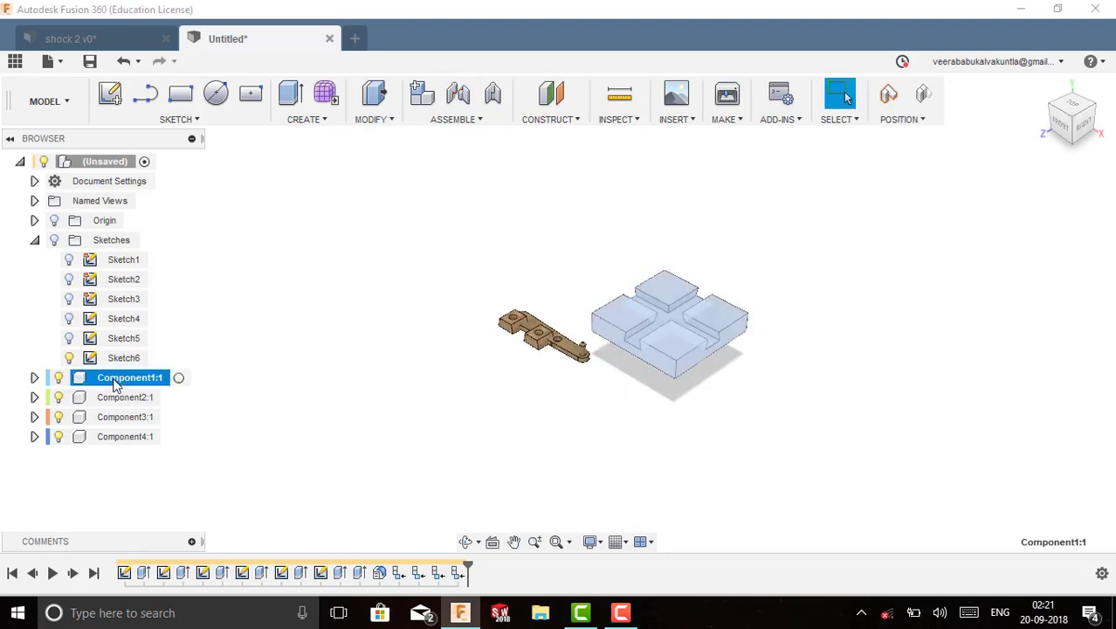
right_click(116, 385)
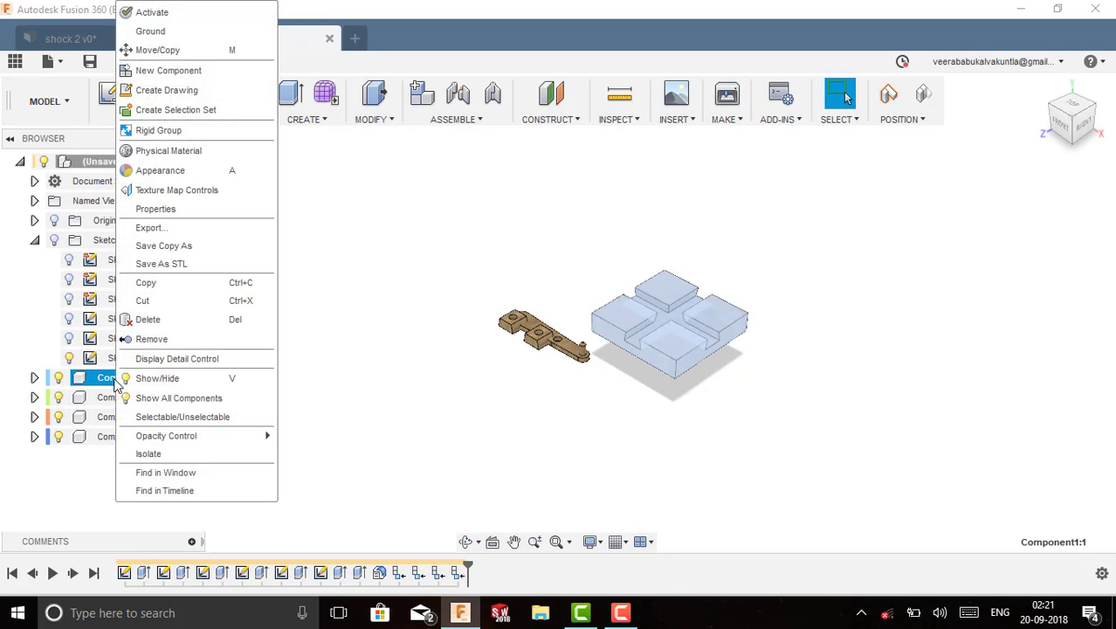
click(159, 31)
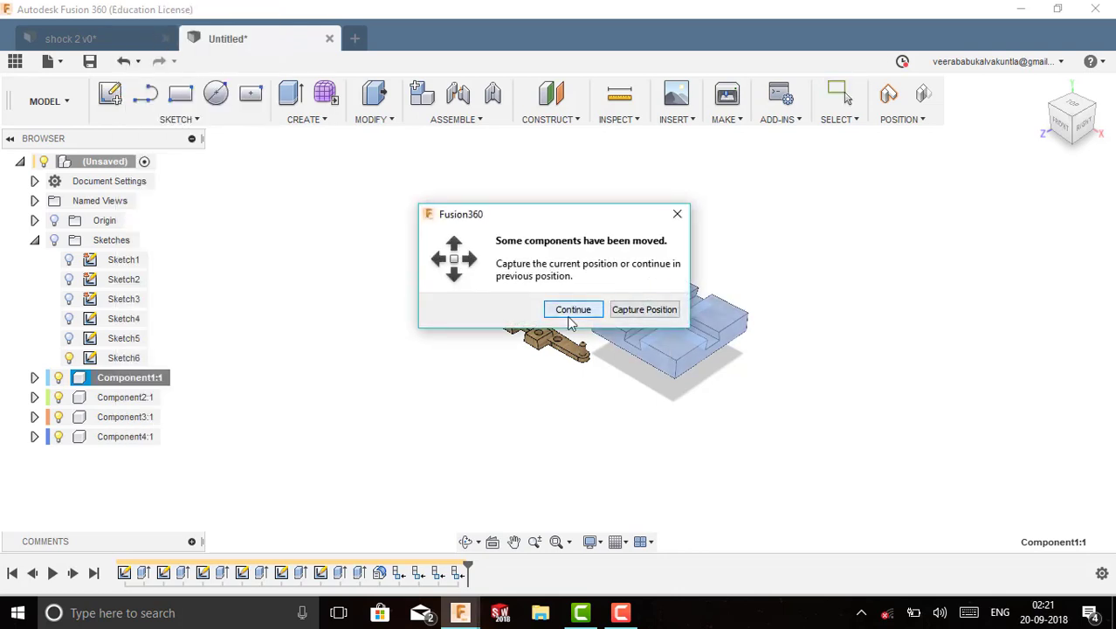
click(571, 315)
click(581, 457)
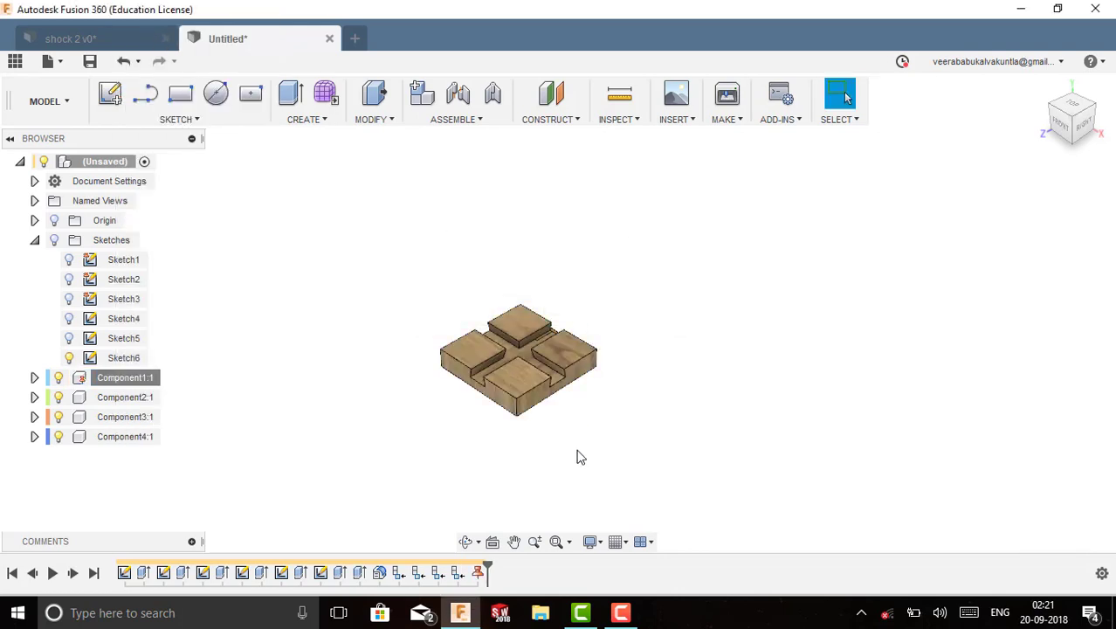
Step: Create a Slider joint along the Z axis between the middle slider block's end face and the open end of a plate slot
click(454, 97)
scroll(546, 358, up, 5)
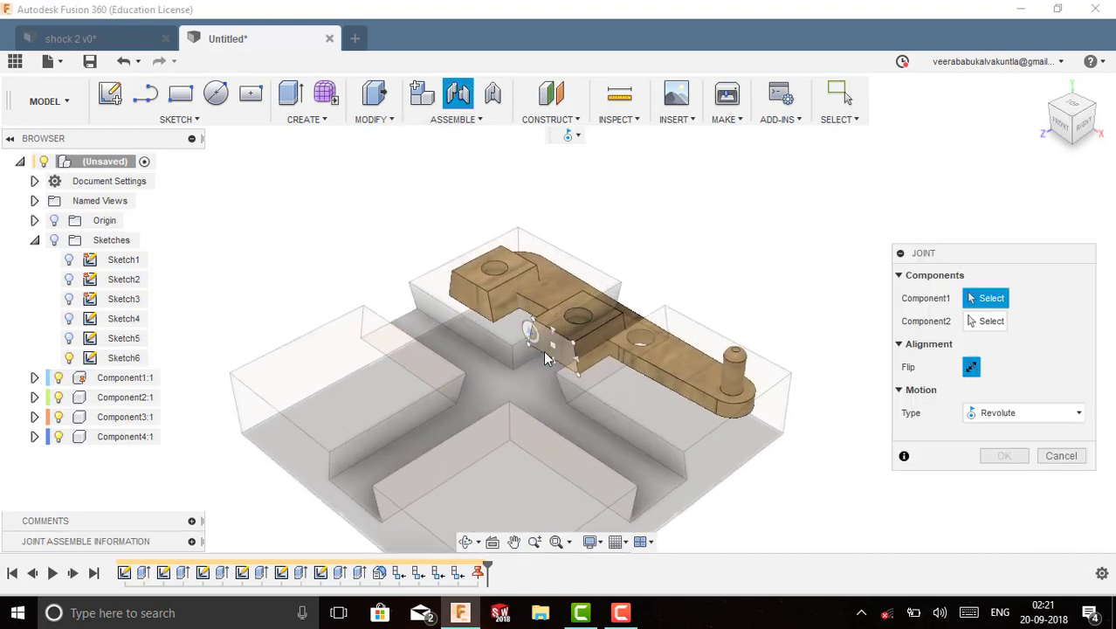
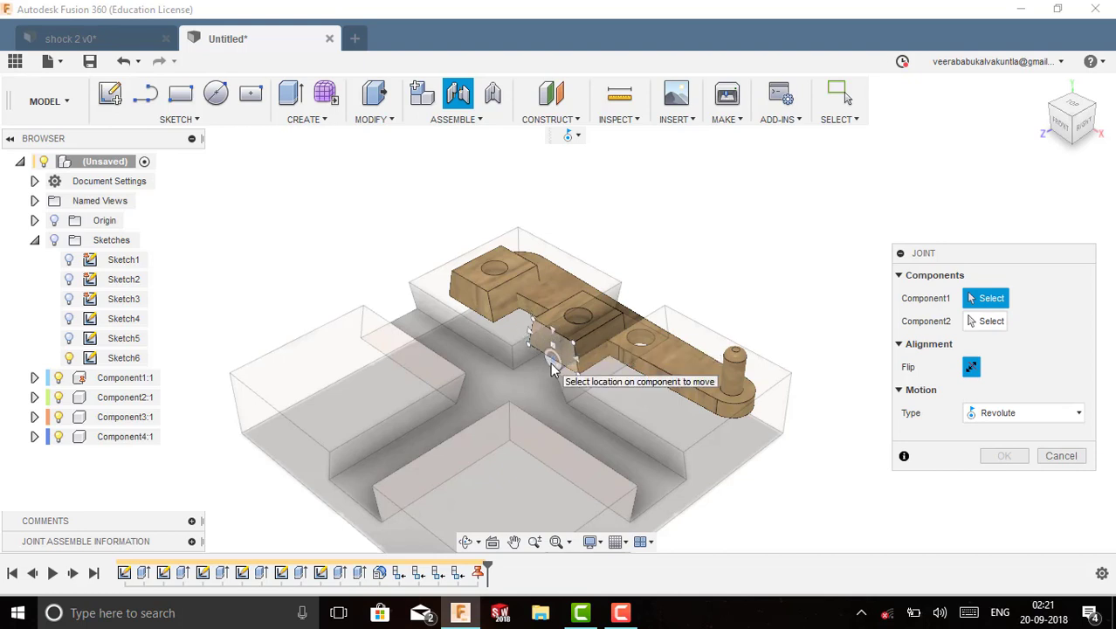
click(552, 367)
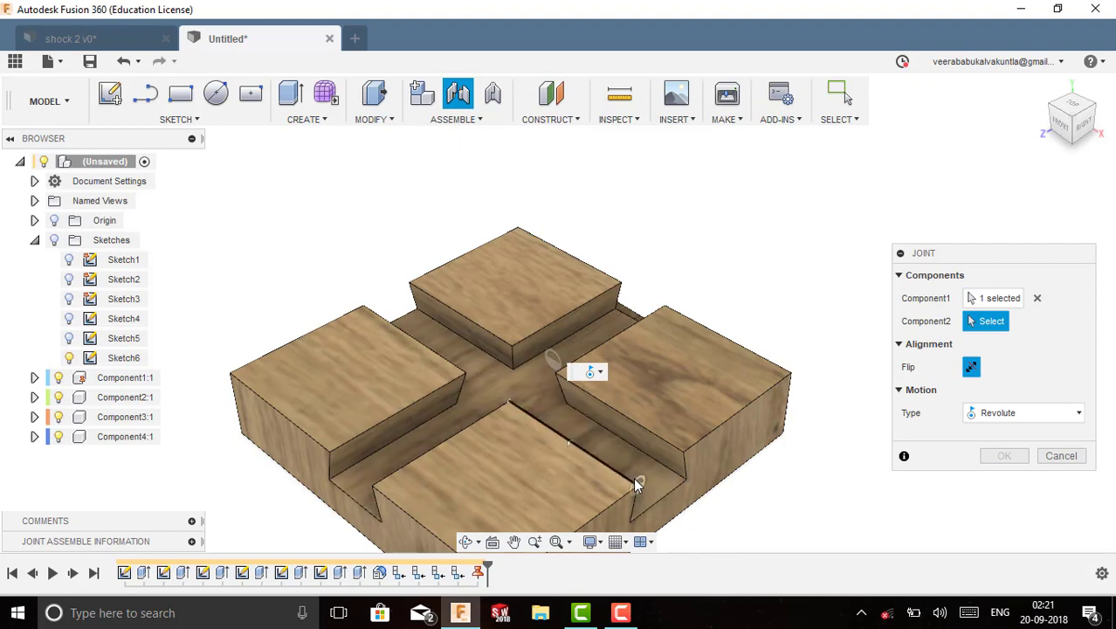
click(689, 503)
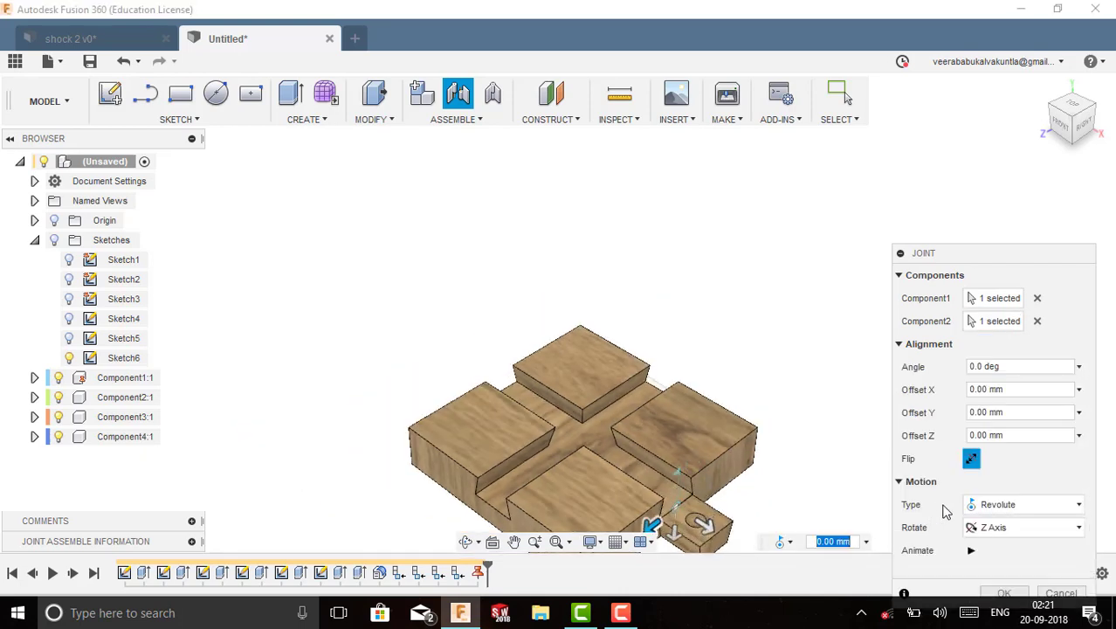
click(995, 506)
click(994, 406)
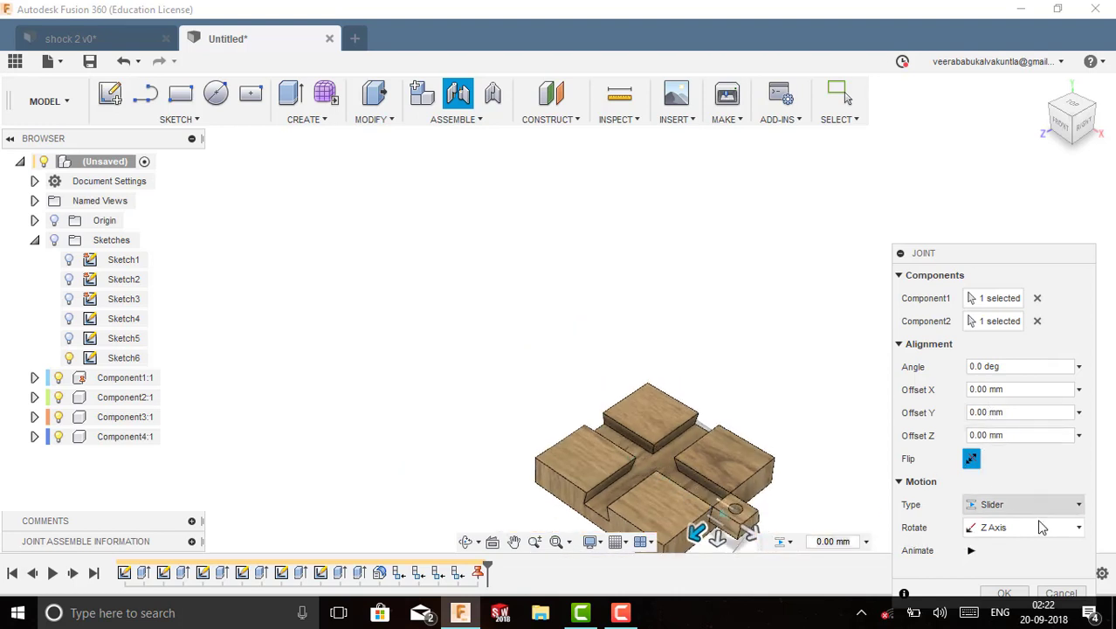
click(1003, 594)
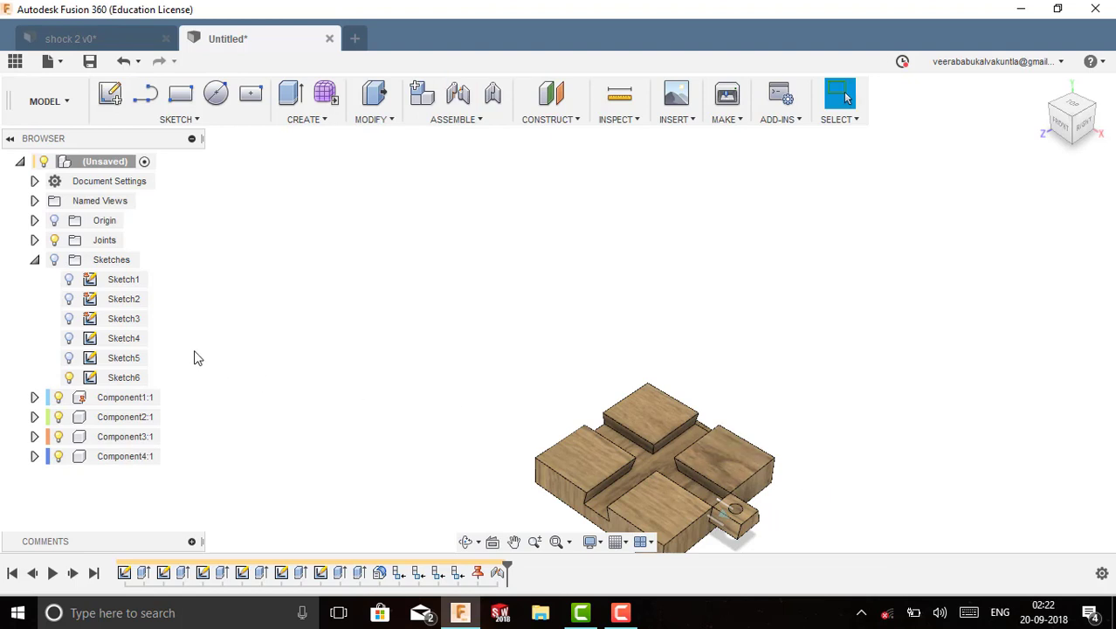
Step: Create a Slider joint along the Z axis between the remaining slider block's end face and the open end of the plate's perpendicular slot
click(455, 101)
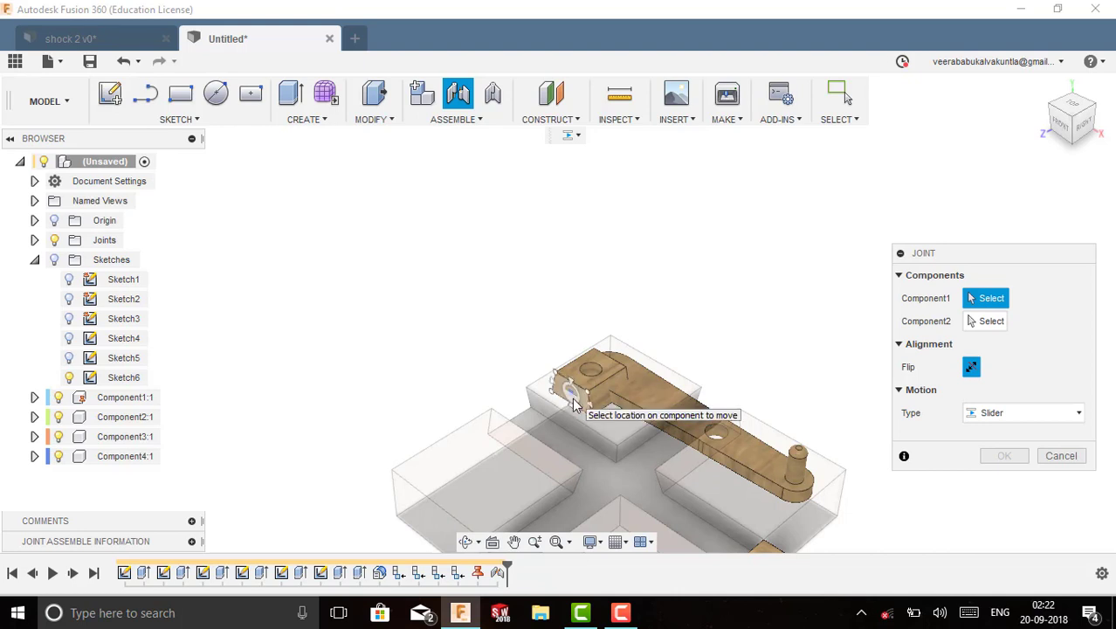
click(573, 403)
scroll(664, 472, down, 5)
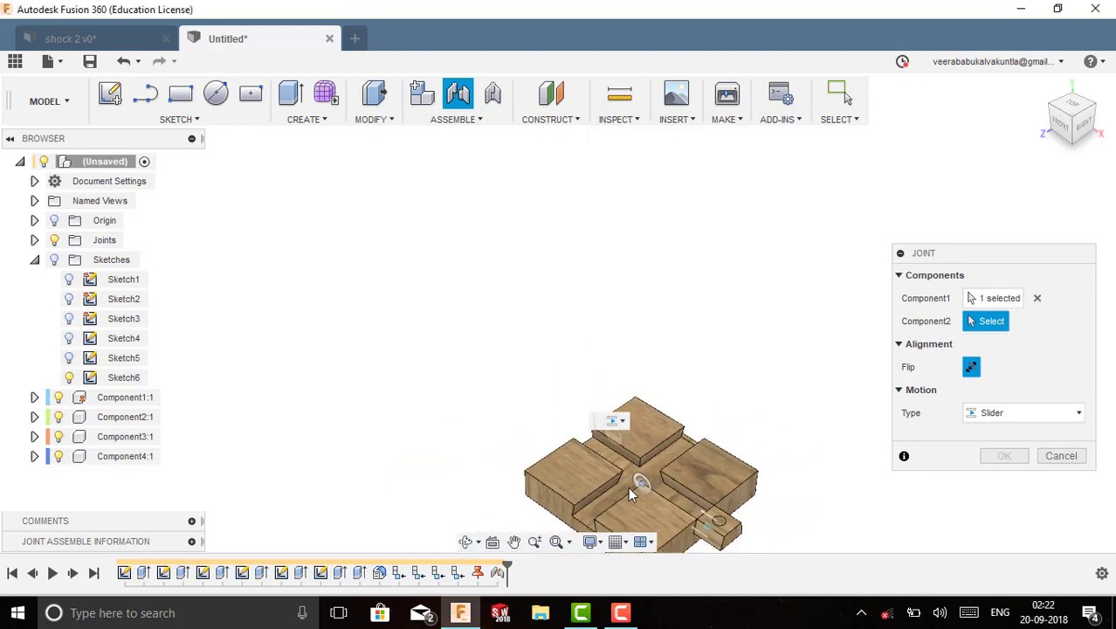
middle_drag(581, 526, 588, 391)
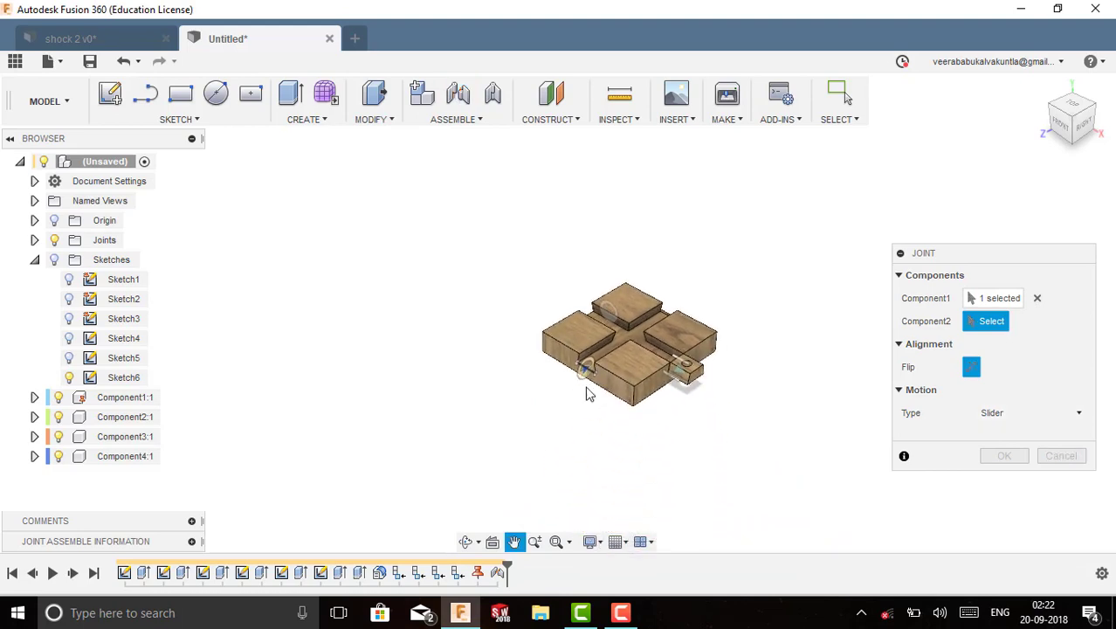
scroll(587, 374, up, 5)
scroll(585, 358, up, 2)
click(583, 339)
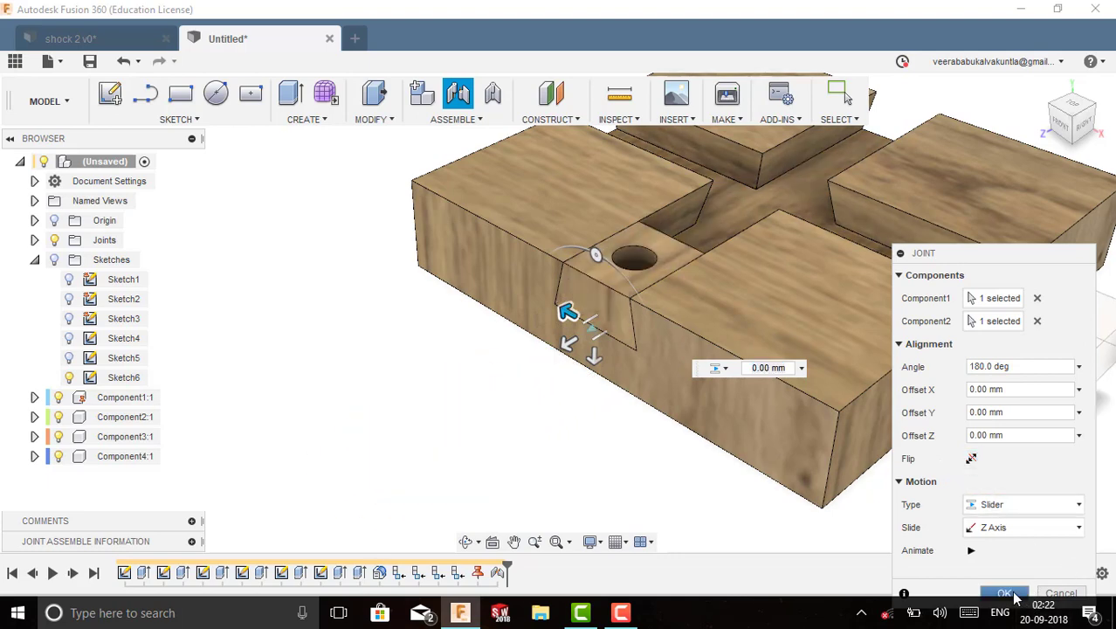
click(1005, 593)
Step: Create a Revolute joint between the hole at the link arm's end opposite the handle pin and the hole of the block flush in its slot
scroll(874, 489, down, 3)
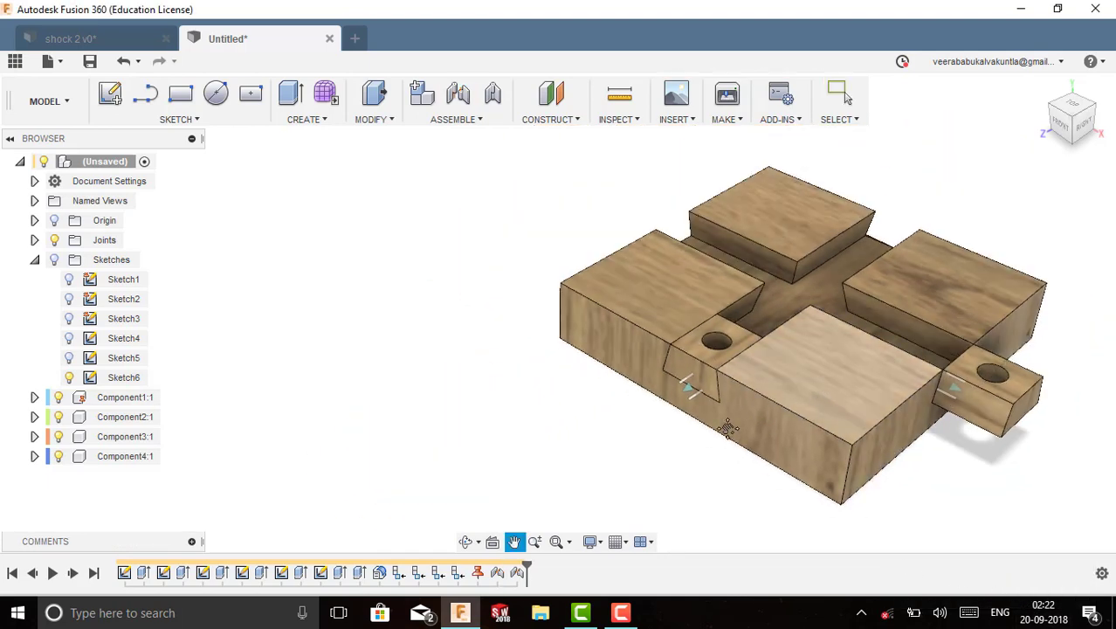
middle_drag(860, 437, 560, 456)
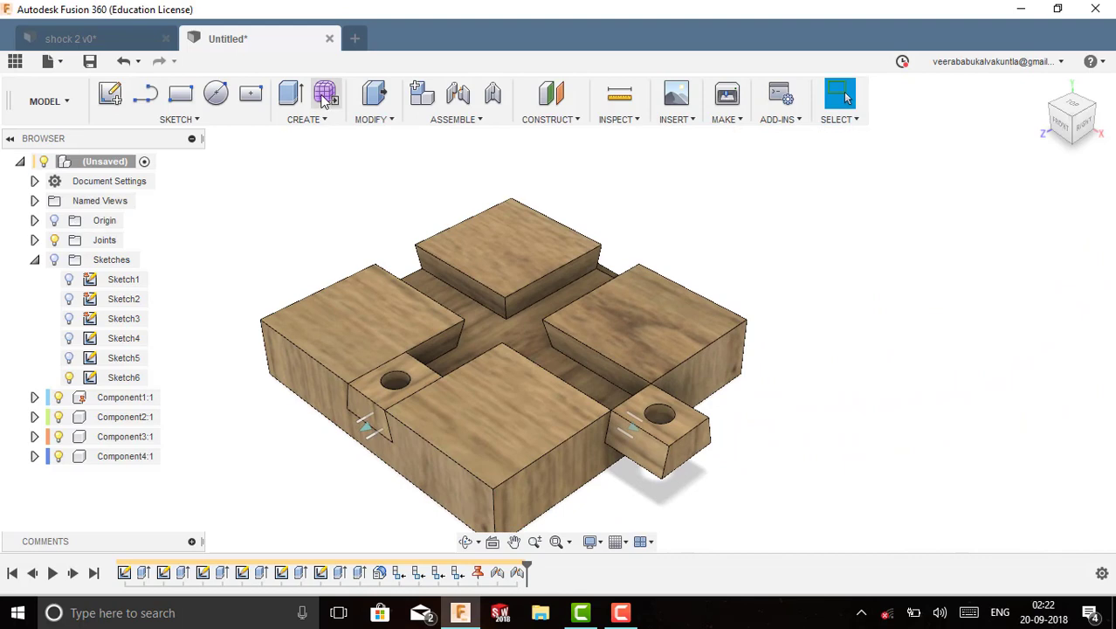
click(458, 93)
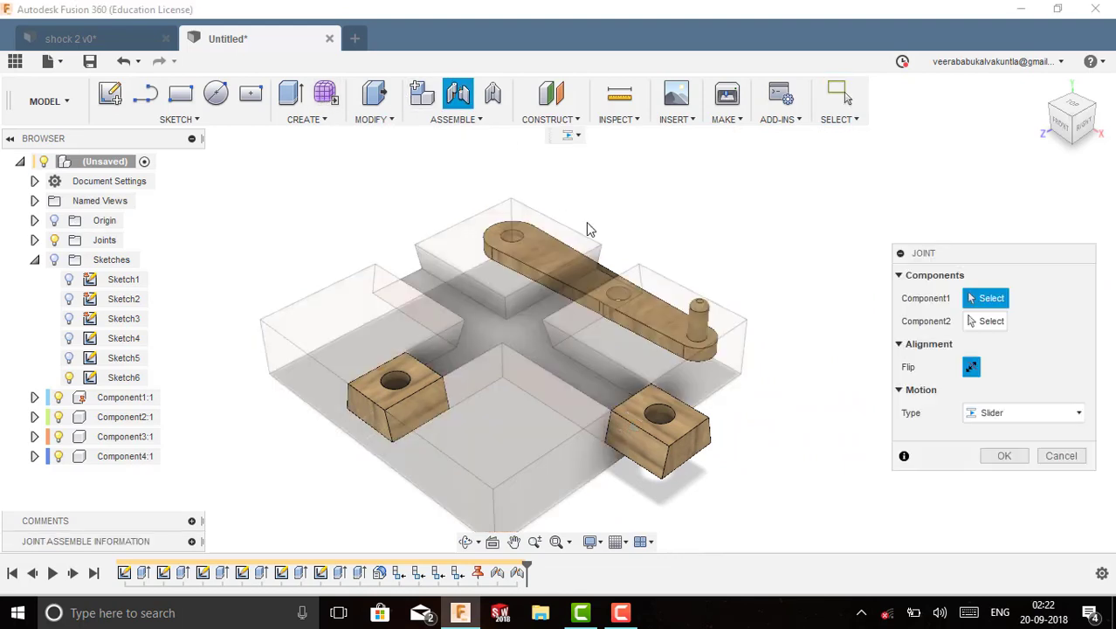
click(519, 241)
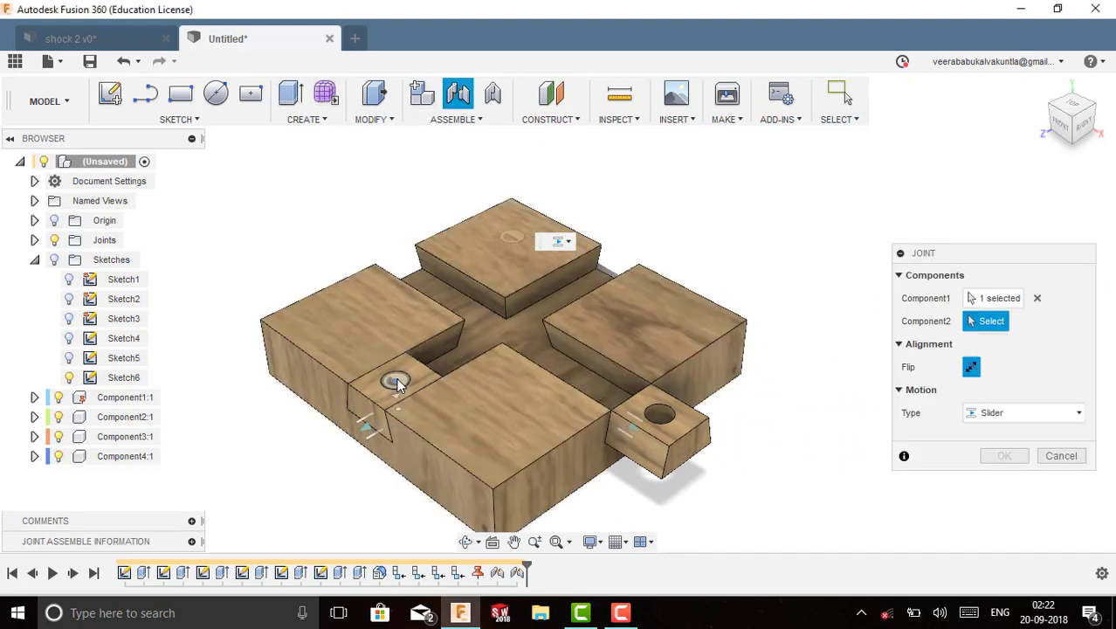
click(396, 383)
click(1040, 506)
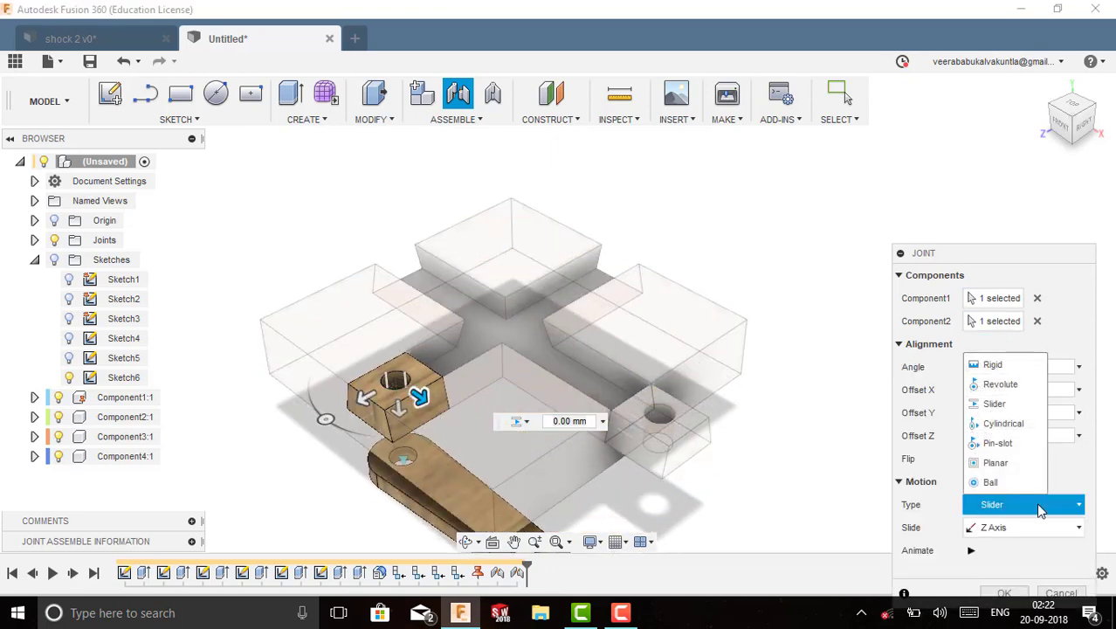
click(979, 385)
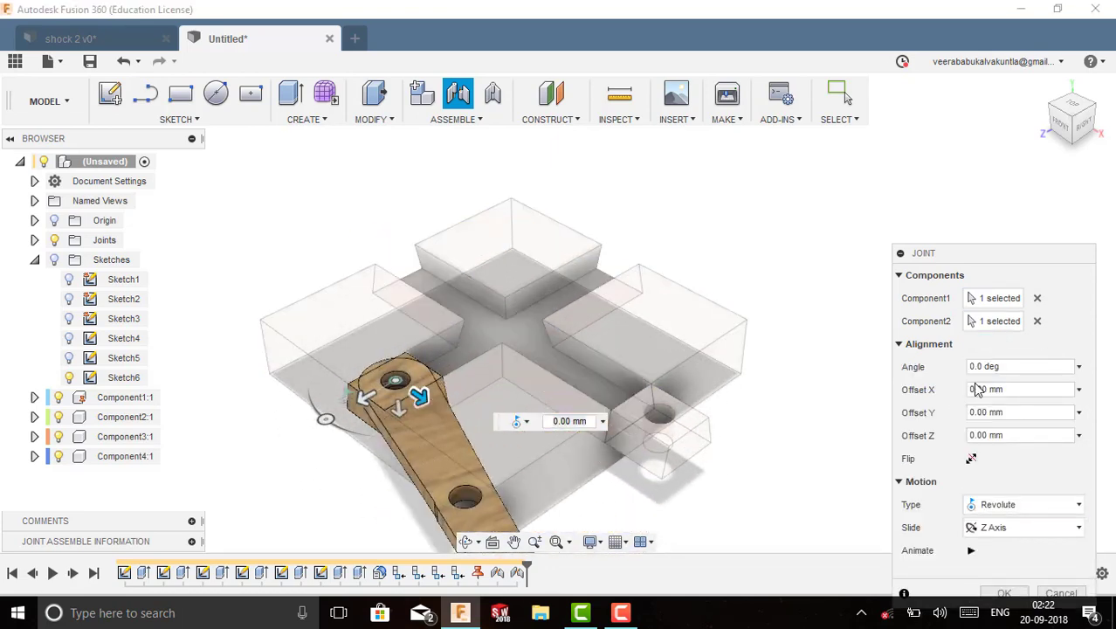
click(997, 593)
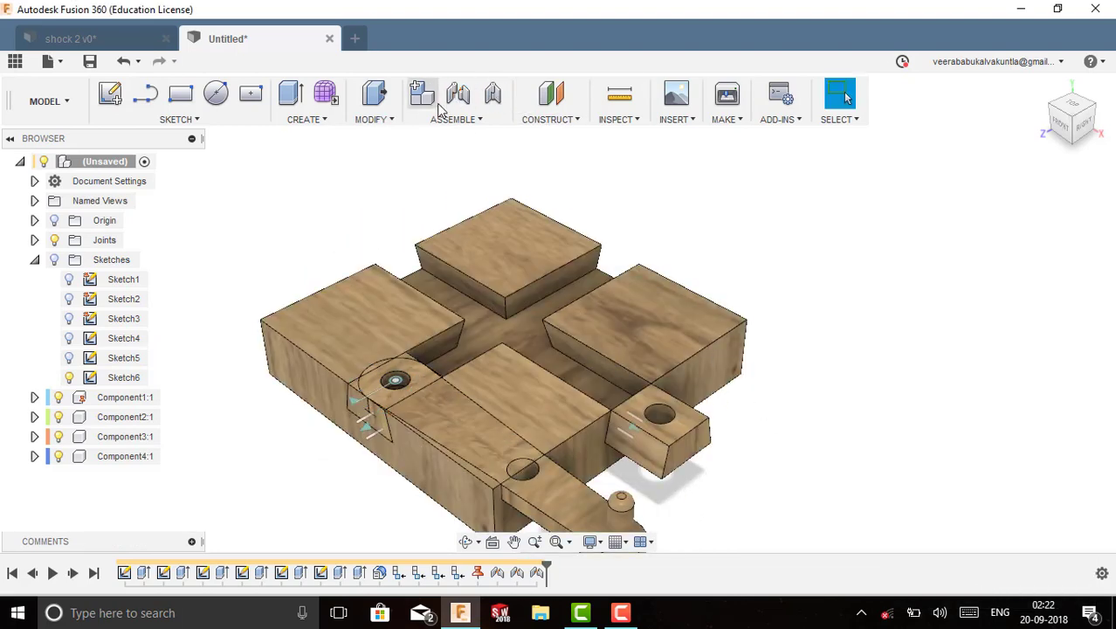
Step: Create a Revolute joint about the Z axis between the link arm's middle hole and the hole of the slider block protruding from the plate
click(457, 95)
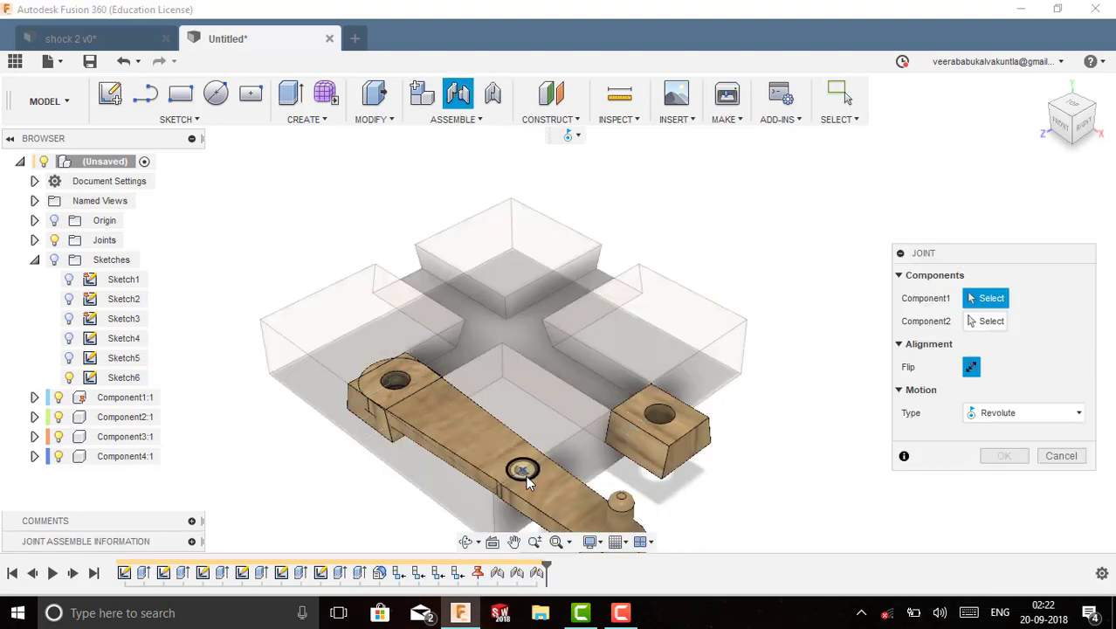
click(526, 476)
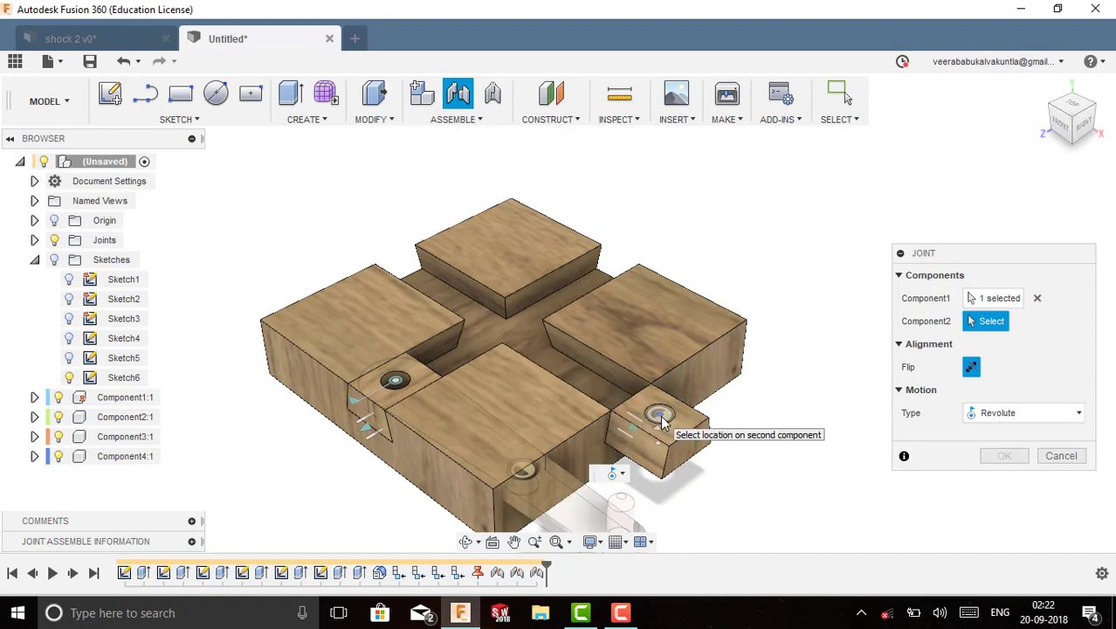
click(663, 423)
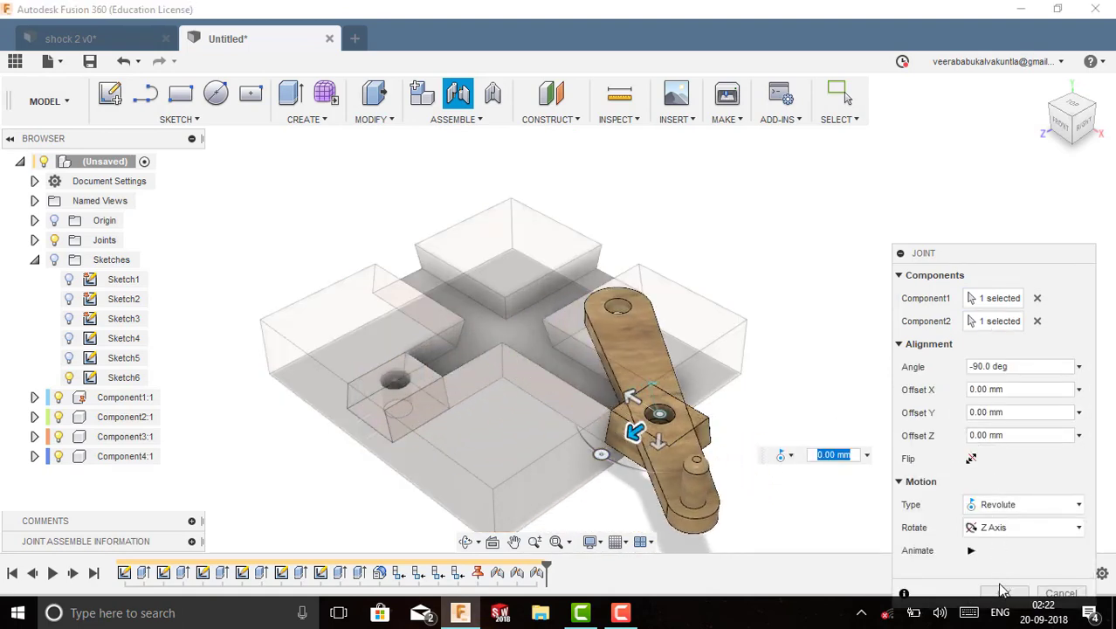
click(1005, 594)
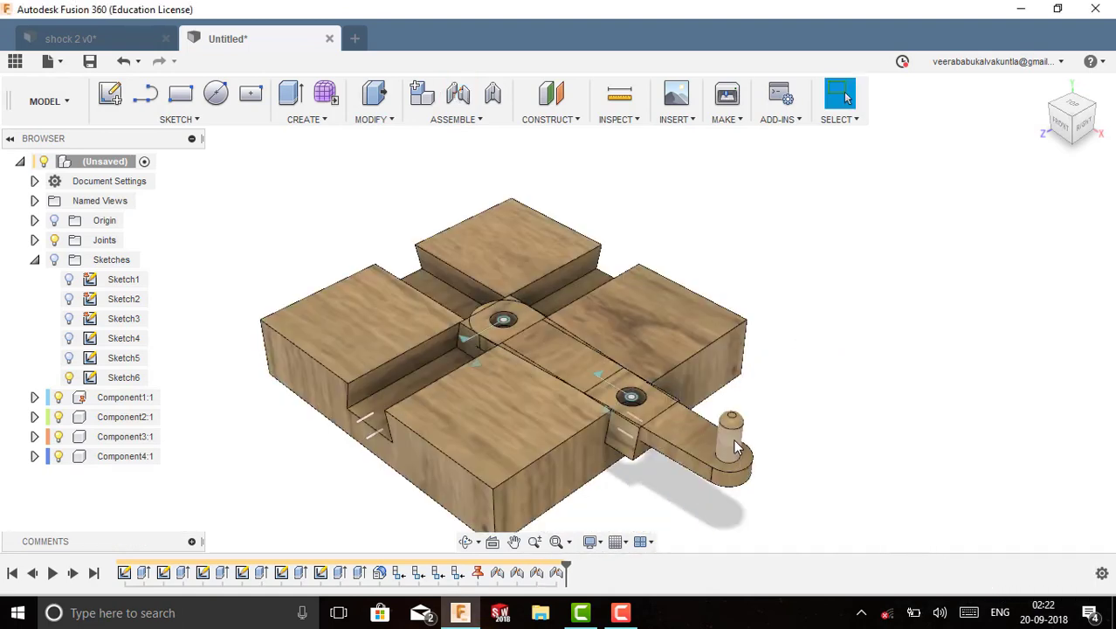
Step: Hide the joint markers and swing the link arm around by its handle pin to test the mechanism's motion
drag(737, 447, 405, 244)
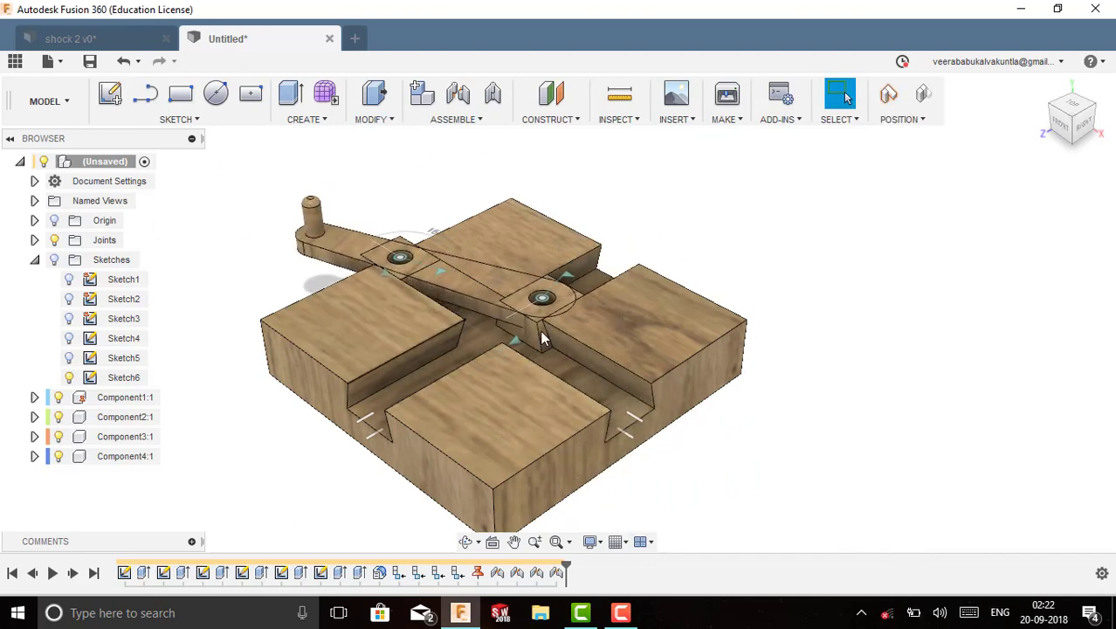
click(54, 241)
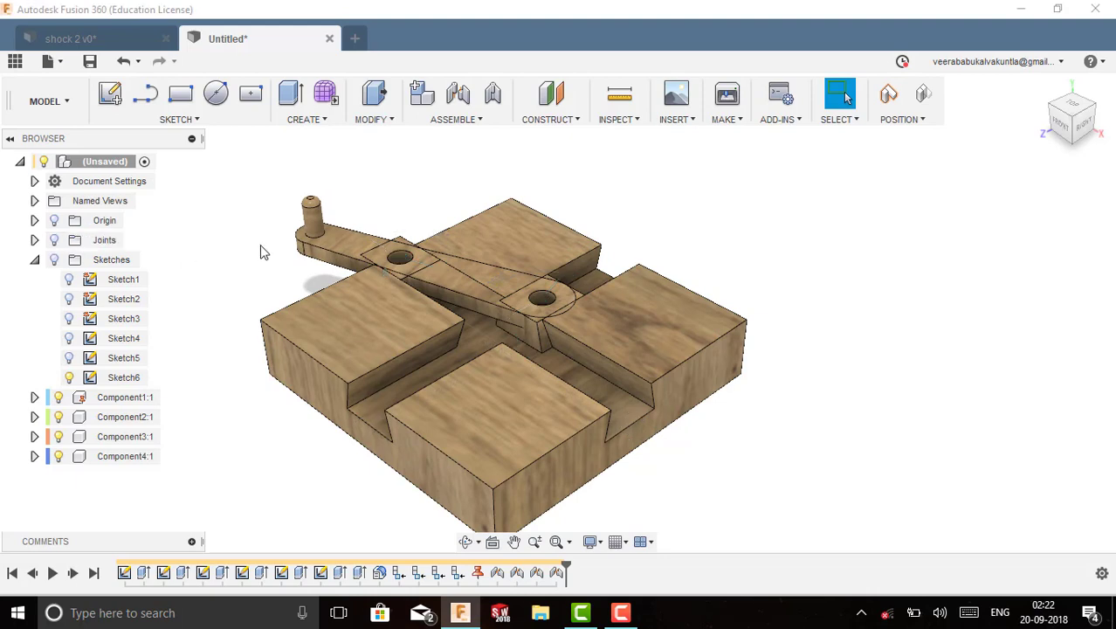
drag(313, 229, 435, 364)
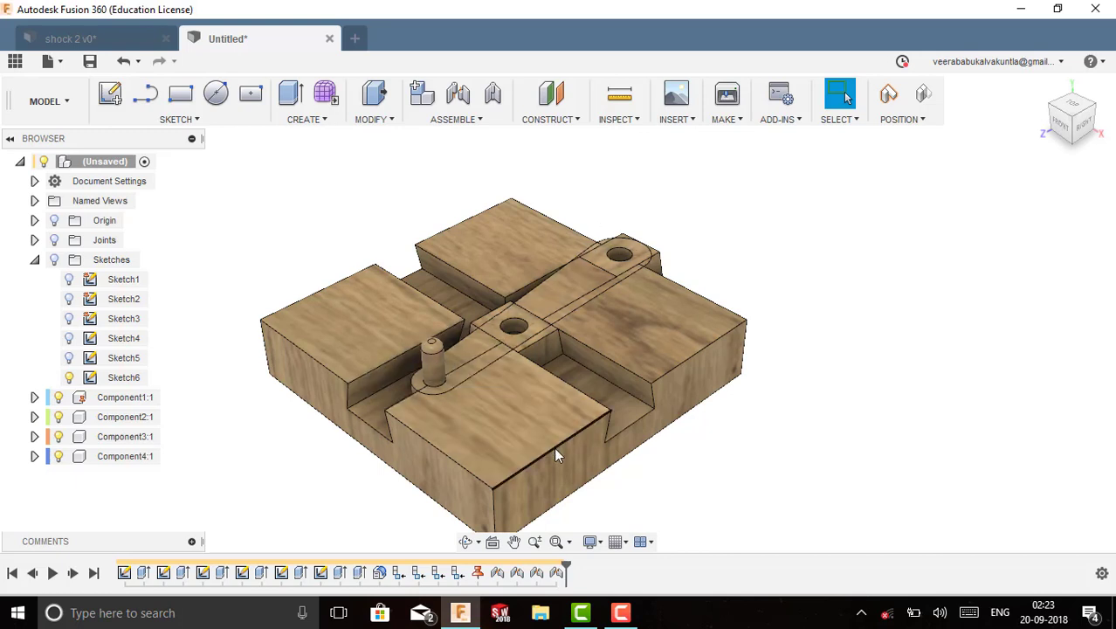
scroll(554, 448, down, 2)
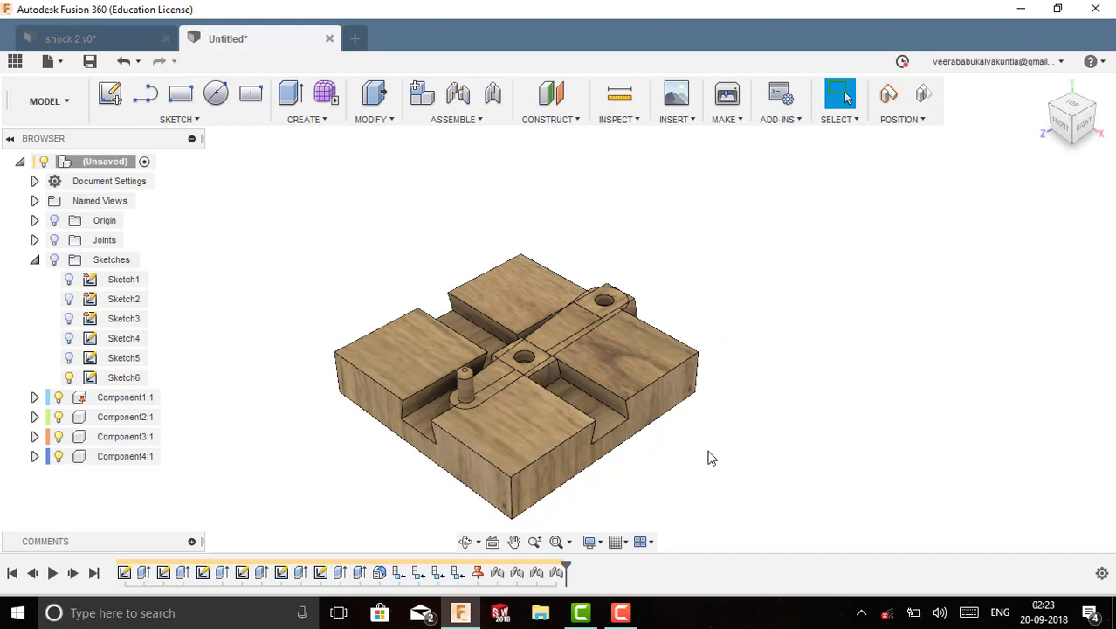